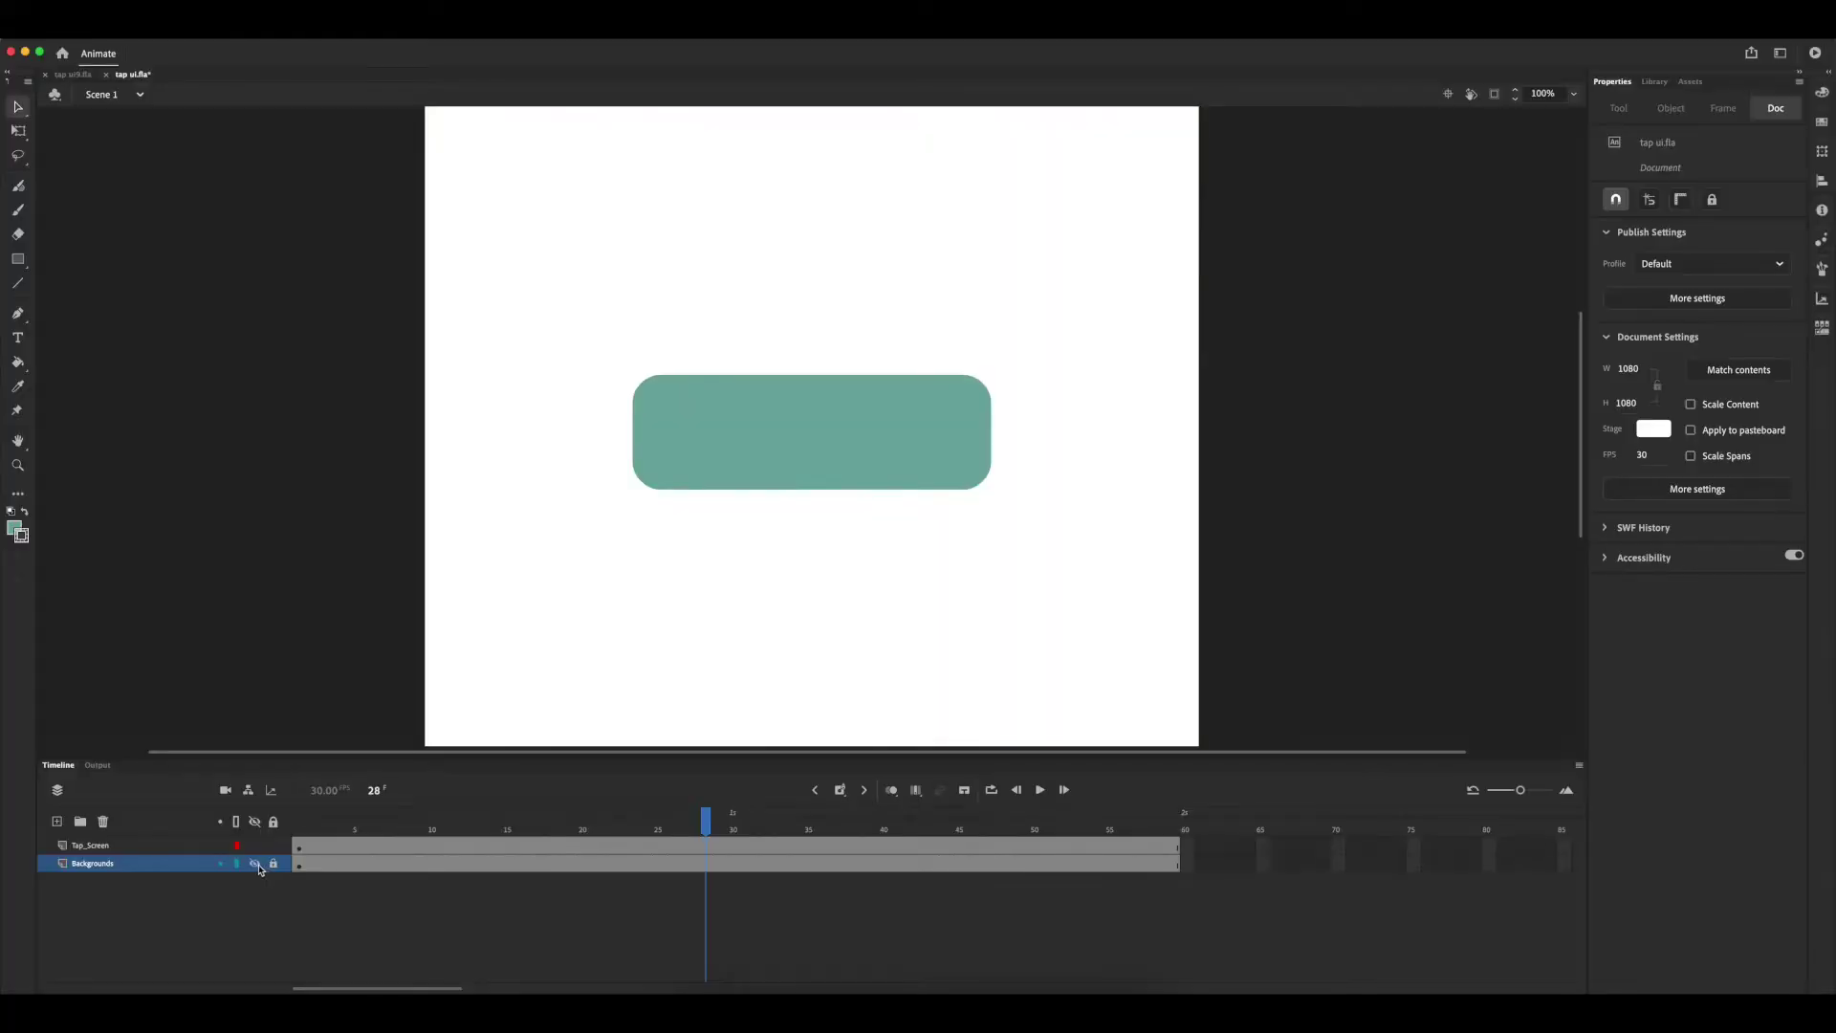
pyautogui.click(254, 863)
# Check the Backgrounds and Tap_Screen layers' visibility, then add a new layer above Tap_Screen
pyautogui.click(254, 846)
pyautogui.click(254, 846)
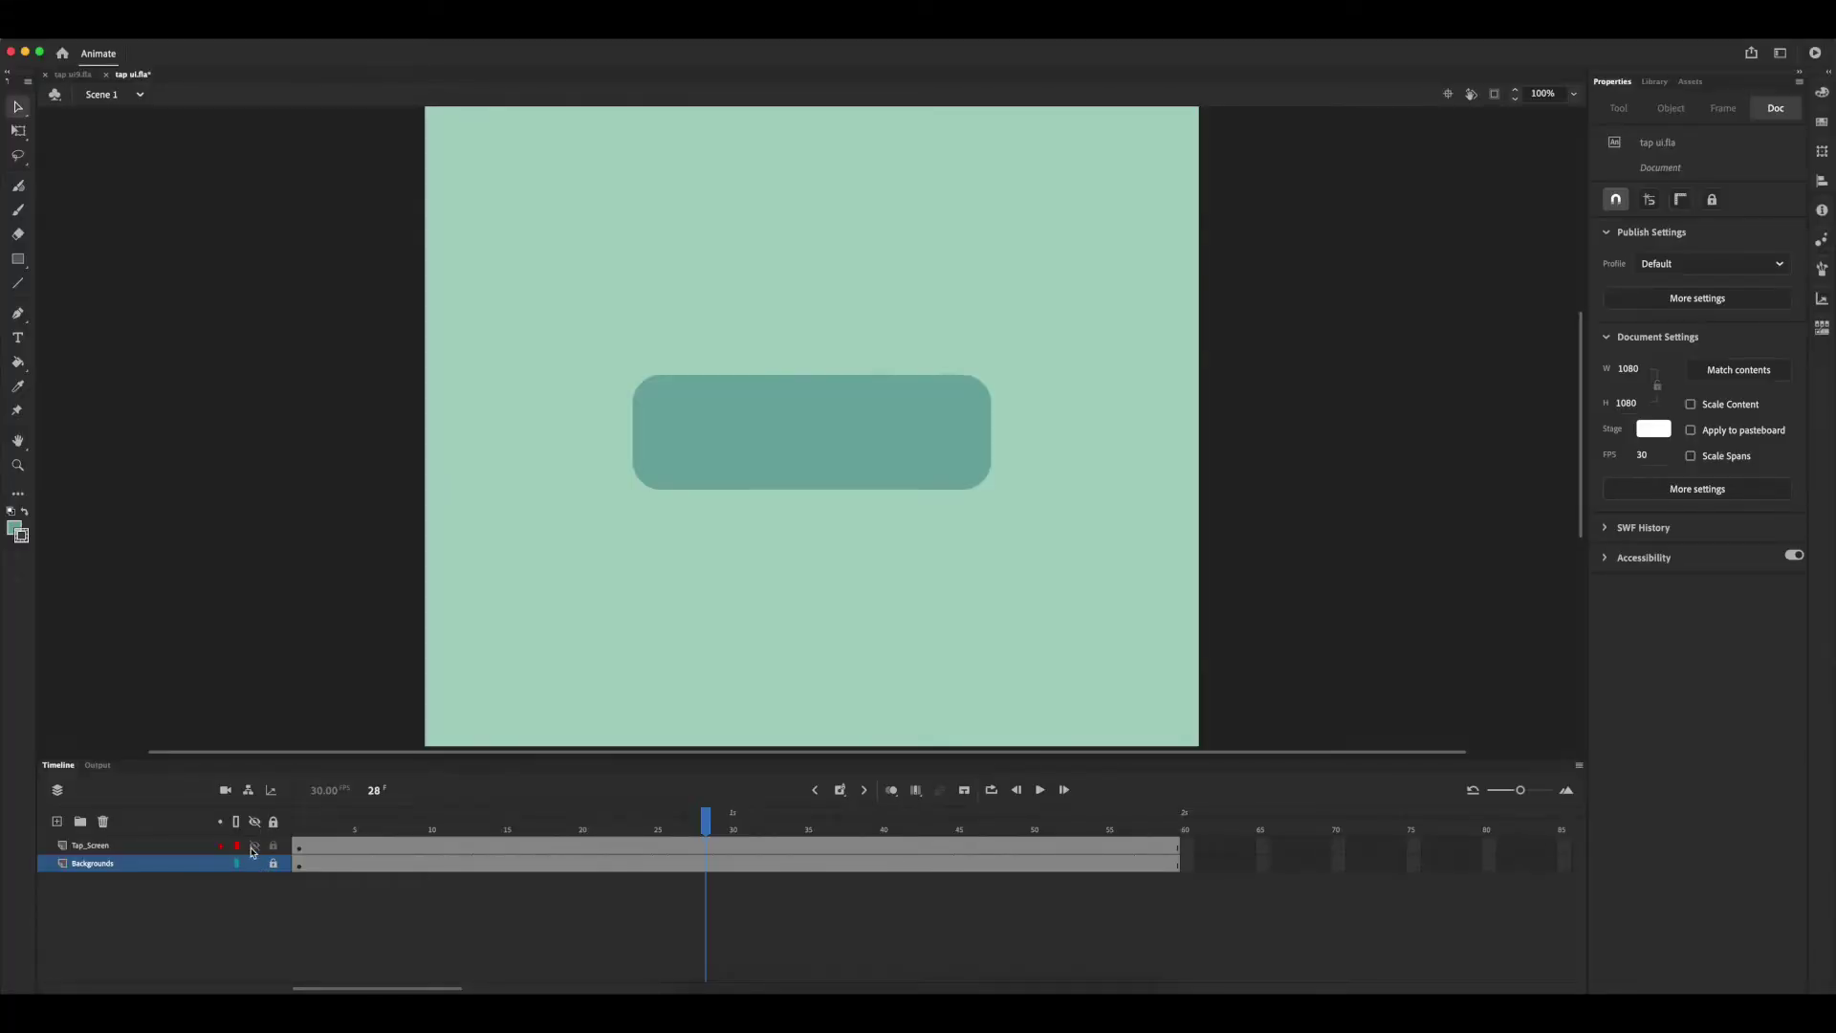
pyautogui.click(182, 847)
pyautogui.click(299, 829)
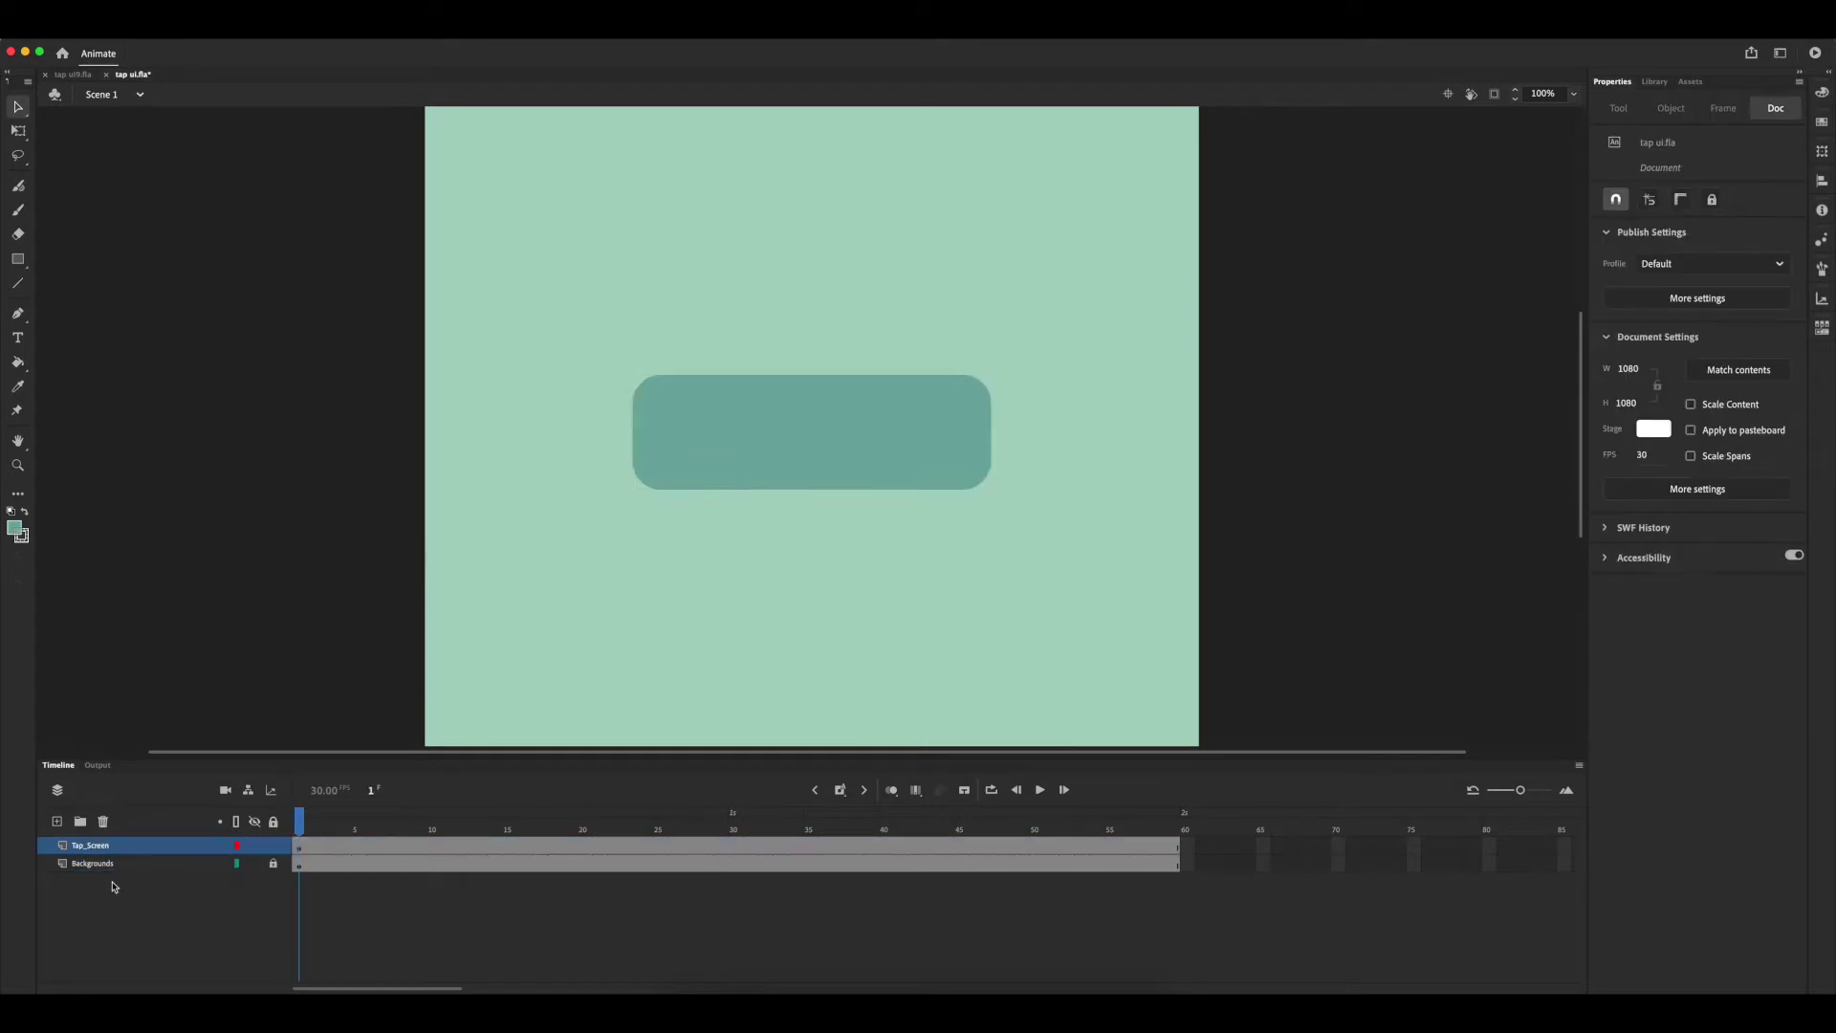
pyautogui.click(54, 821)
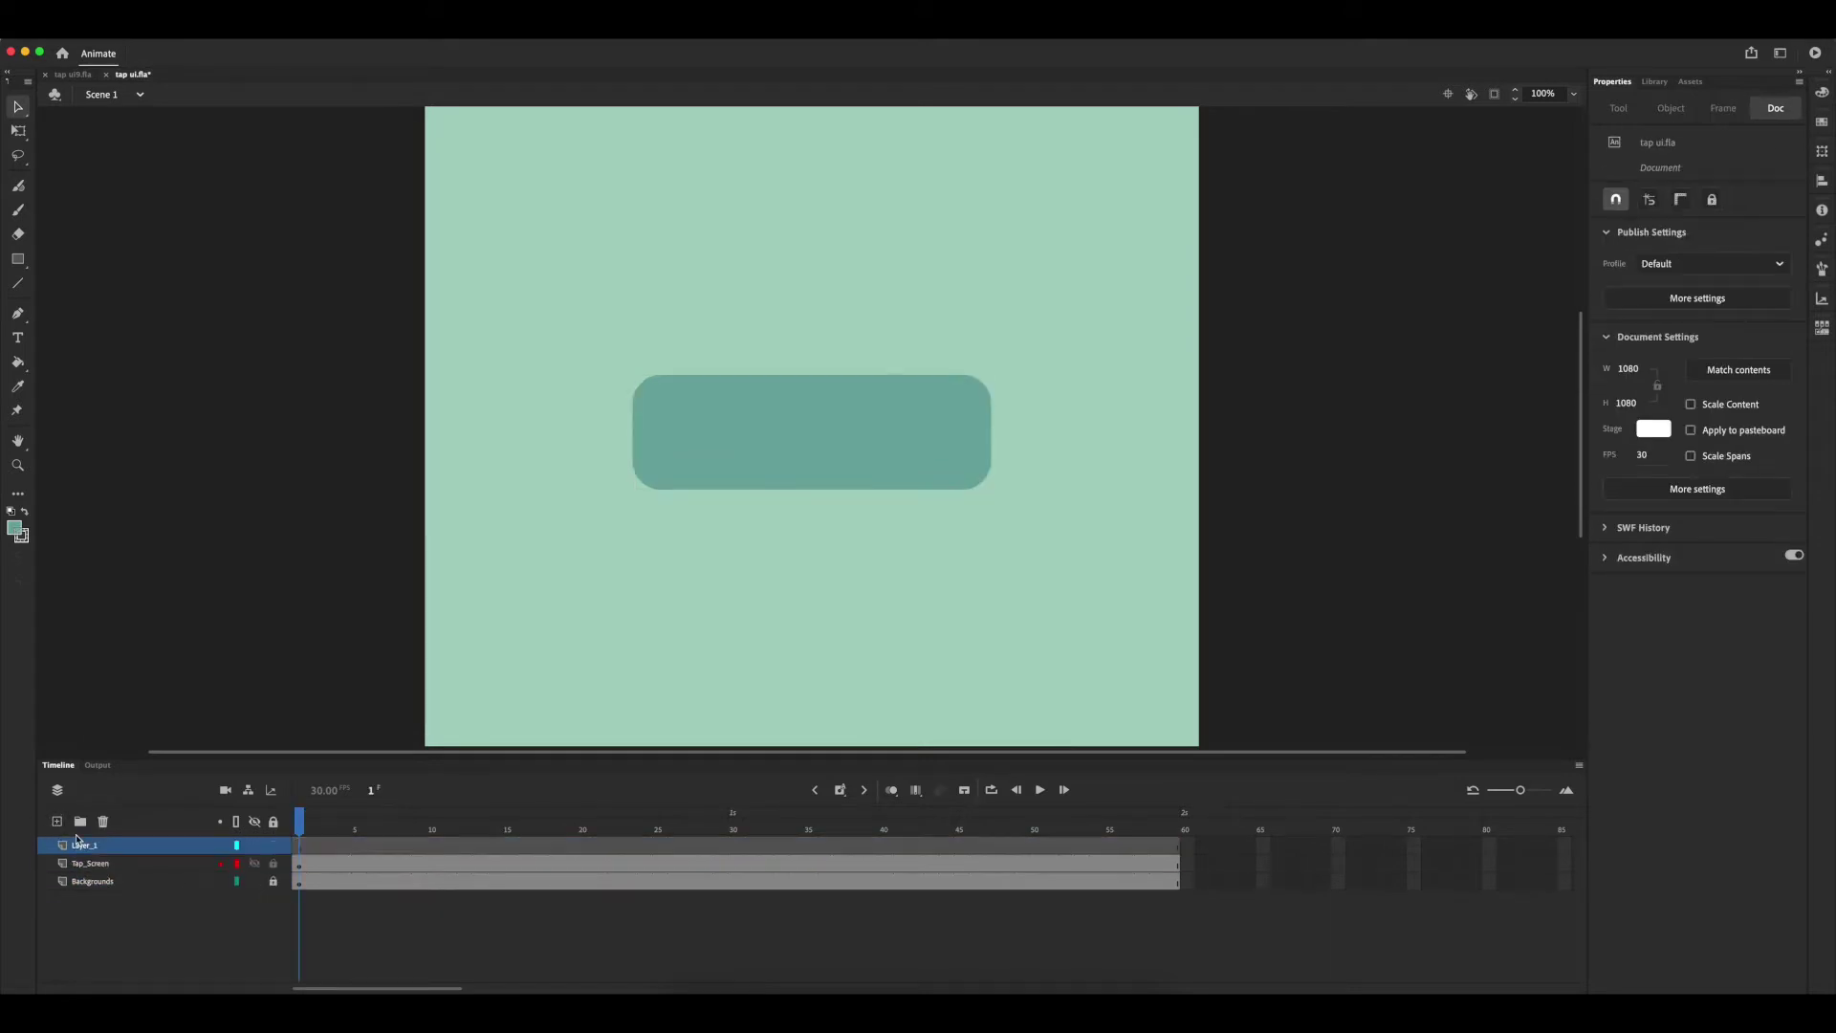
# Rename the new layer to UI_TAP
pyautogui.doubleClick(85, 845)
pyautogui.write('UI_TAP')
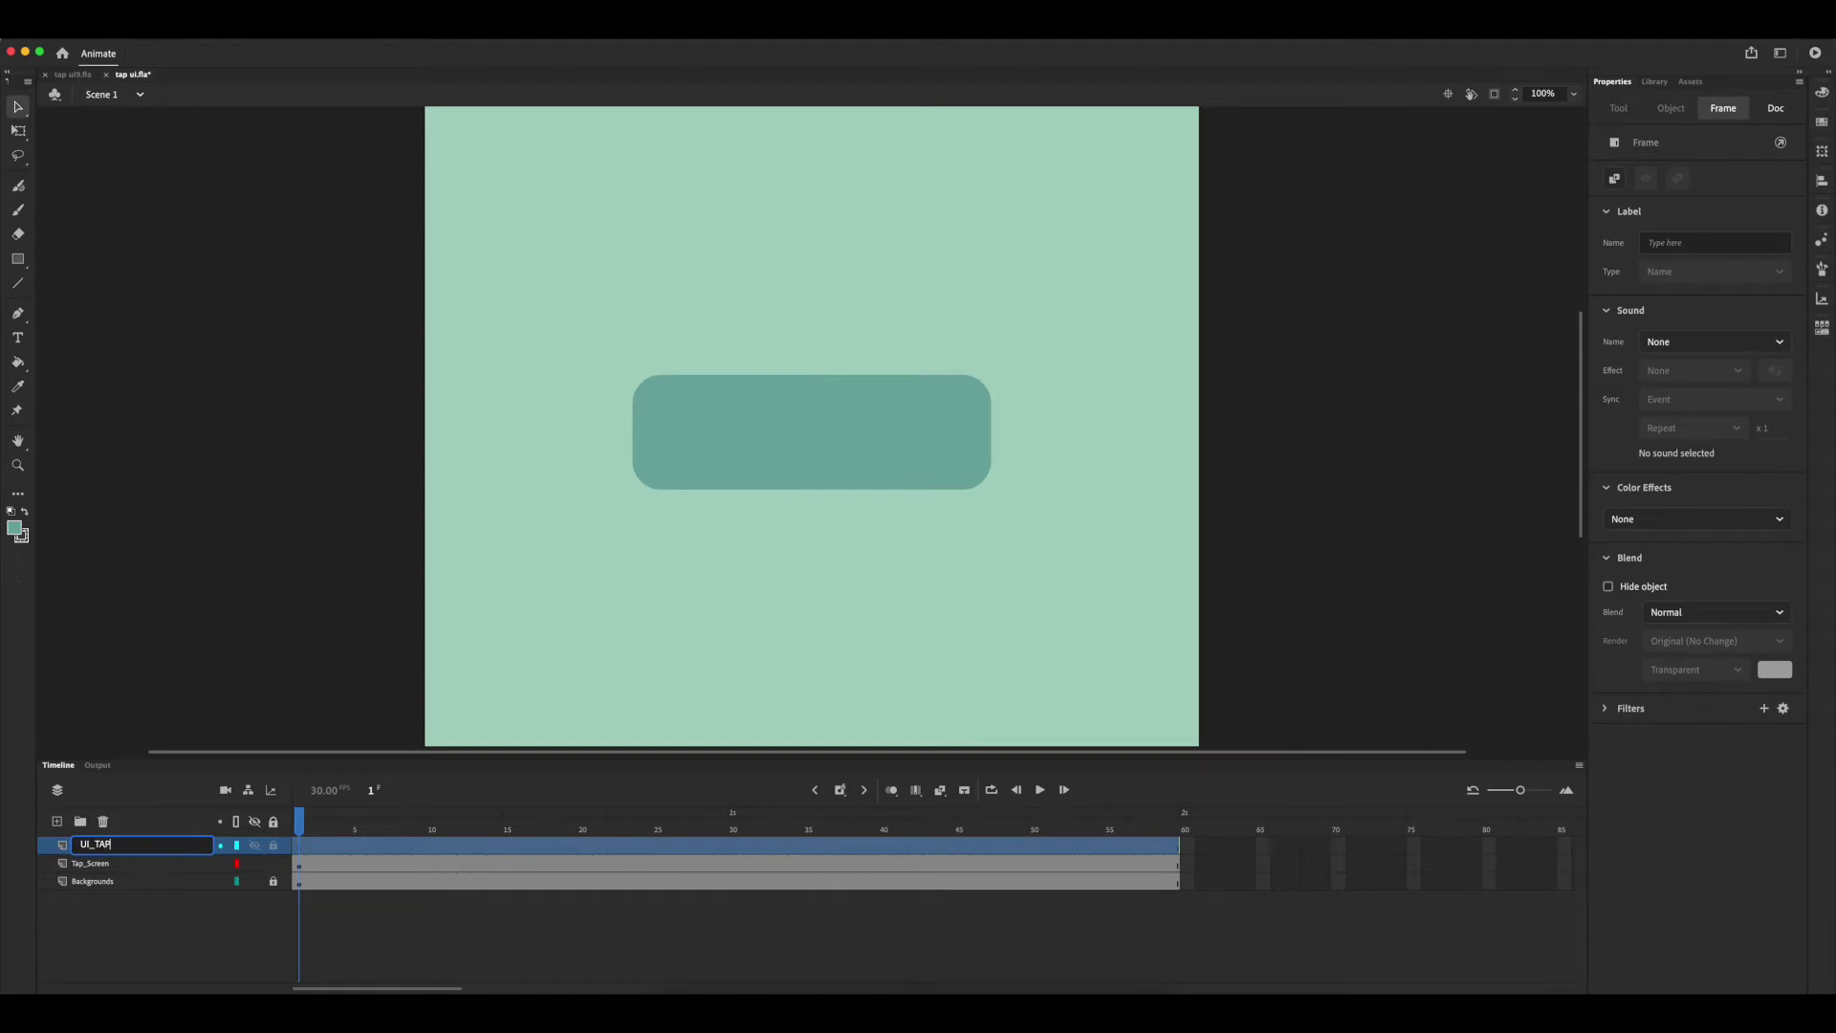
pyautogui.press('Return')
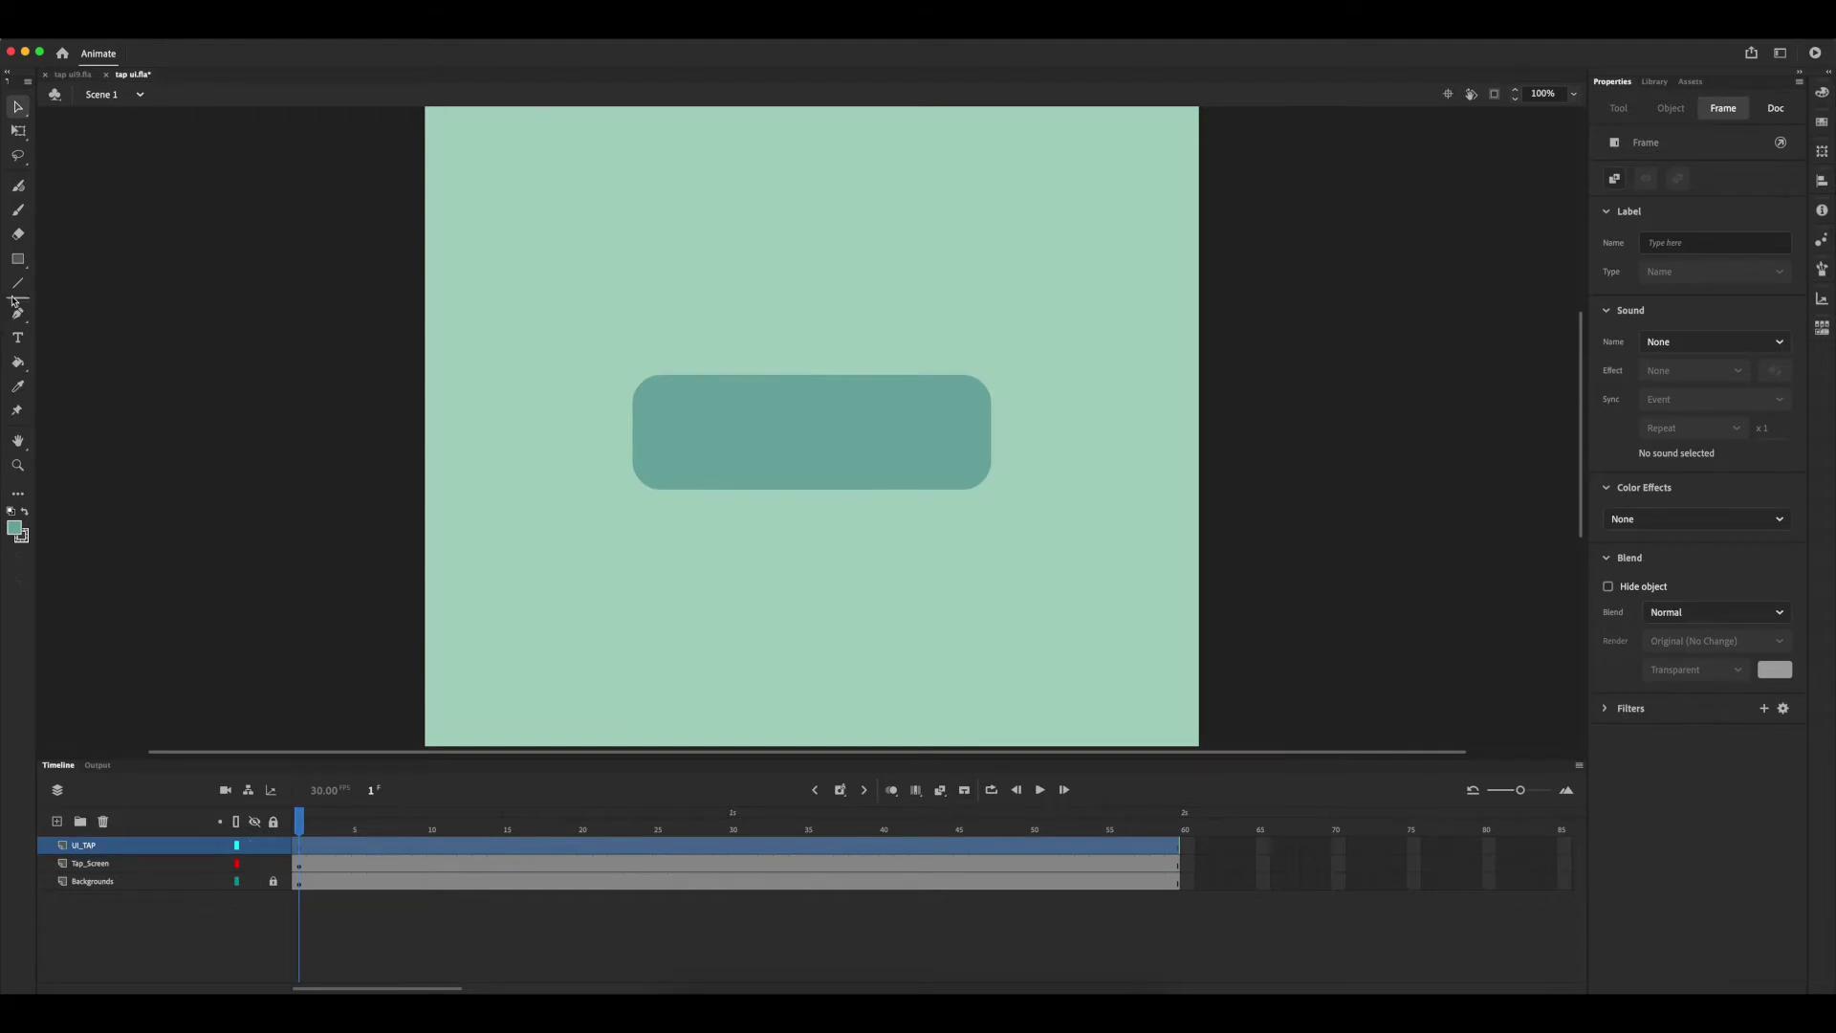
# Set up the Oval tool with 100% stroke alpha, 0% fill alpha and stroke size 5
pyautogui.click(17, 259)
pyautogui.click(72, 300)
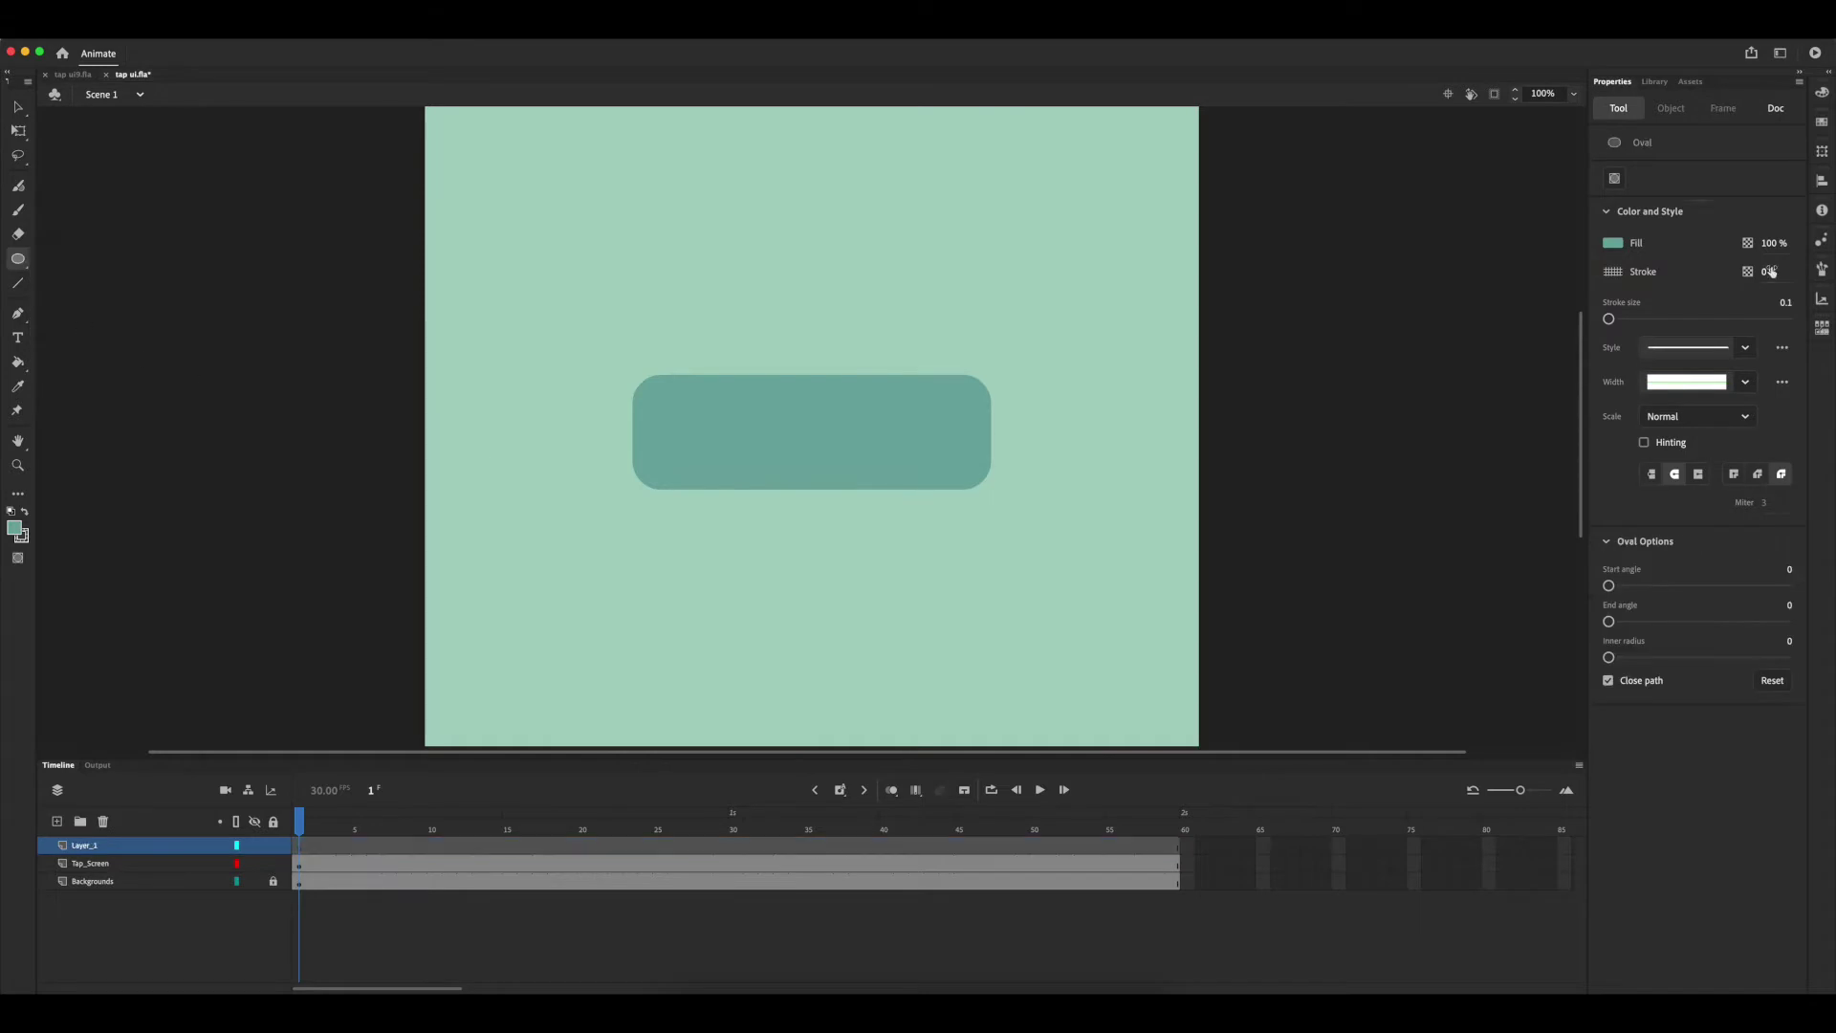
pyautogui.click(1772, 273)
pyautogui.write('19')
pyautogui.click(1770, 272)
pyautogui.write('100')
pyautogui.press('Return')
pyautogui.click(1770, 243)
pyautogui.write('0')
pyautogui.press('Return')
pyautogui.click(1785, 302)
pyautogui.write('5')
# Draw a circle below the button and nudge it slightly up and right
pyautogui.moveTo(777, 561); pyautogui.dragTo(828, 611)
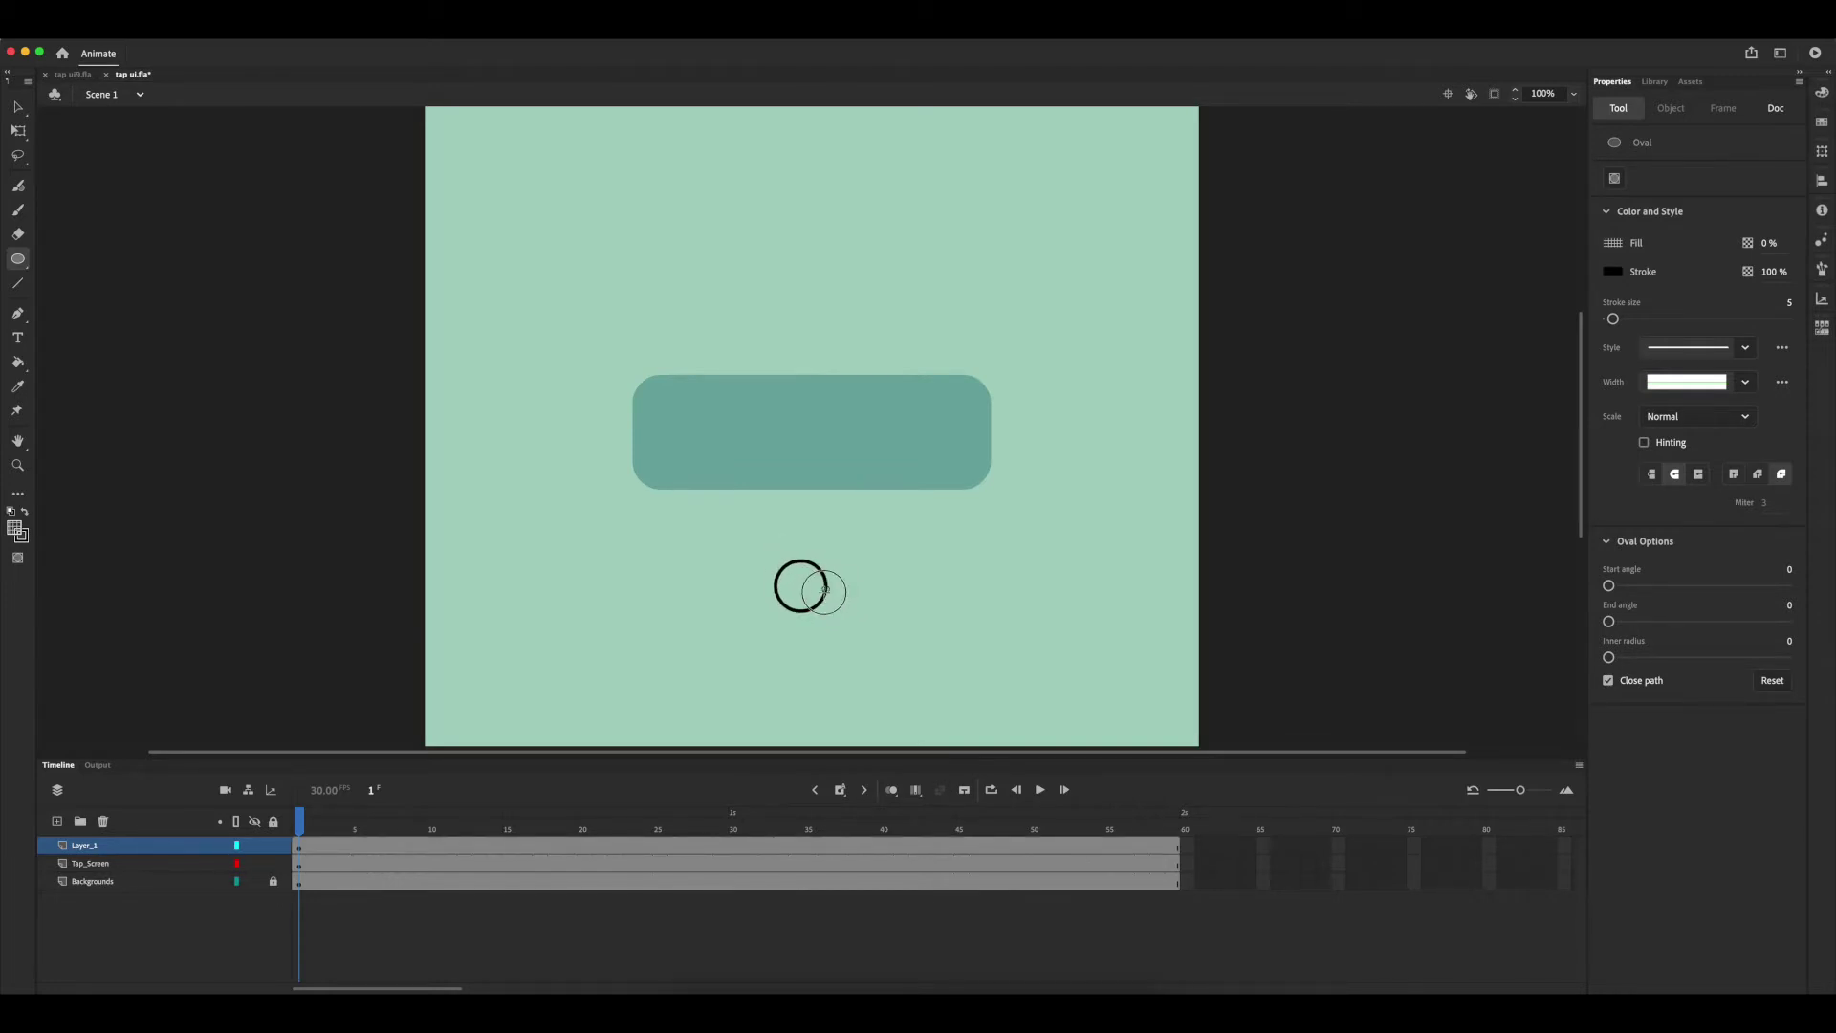
pyautogui.click(17, 106)
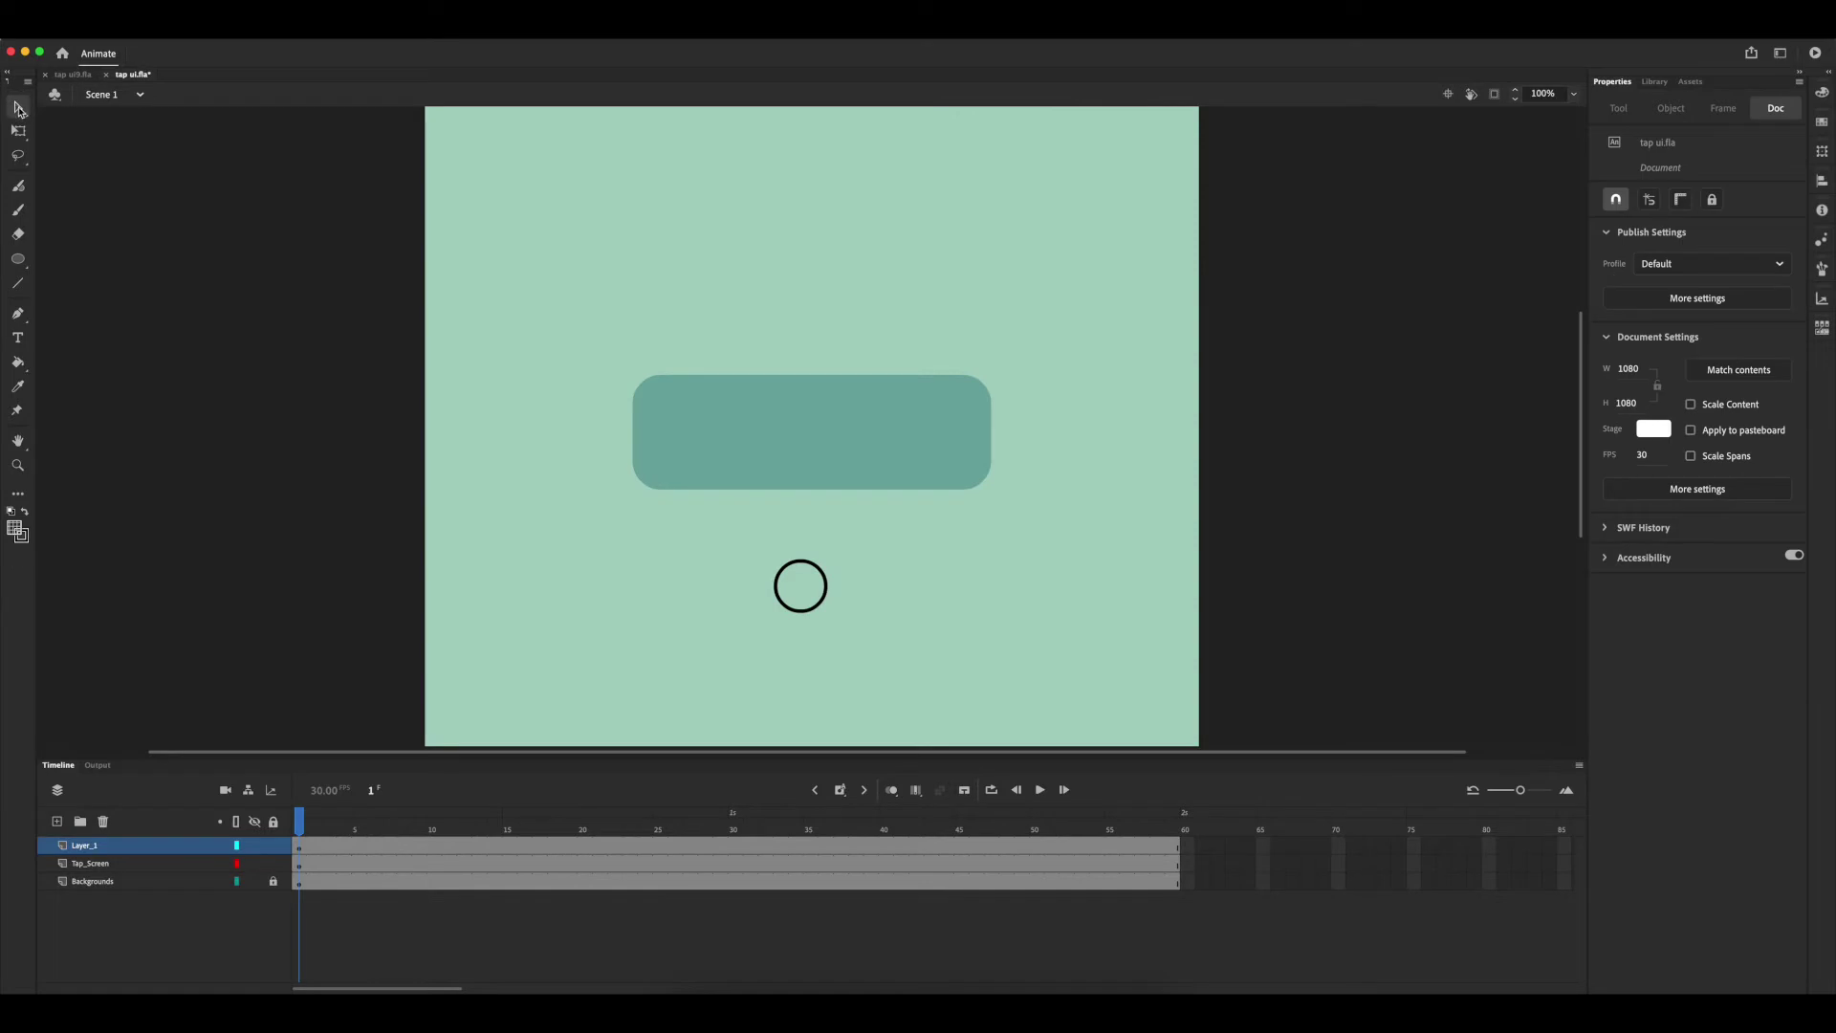
pyautogui.click(827, 564)
pyautogui.moveTo(828, 565); pyautogui.dragTo(836, 556)
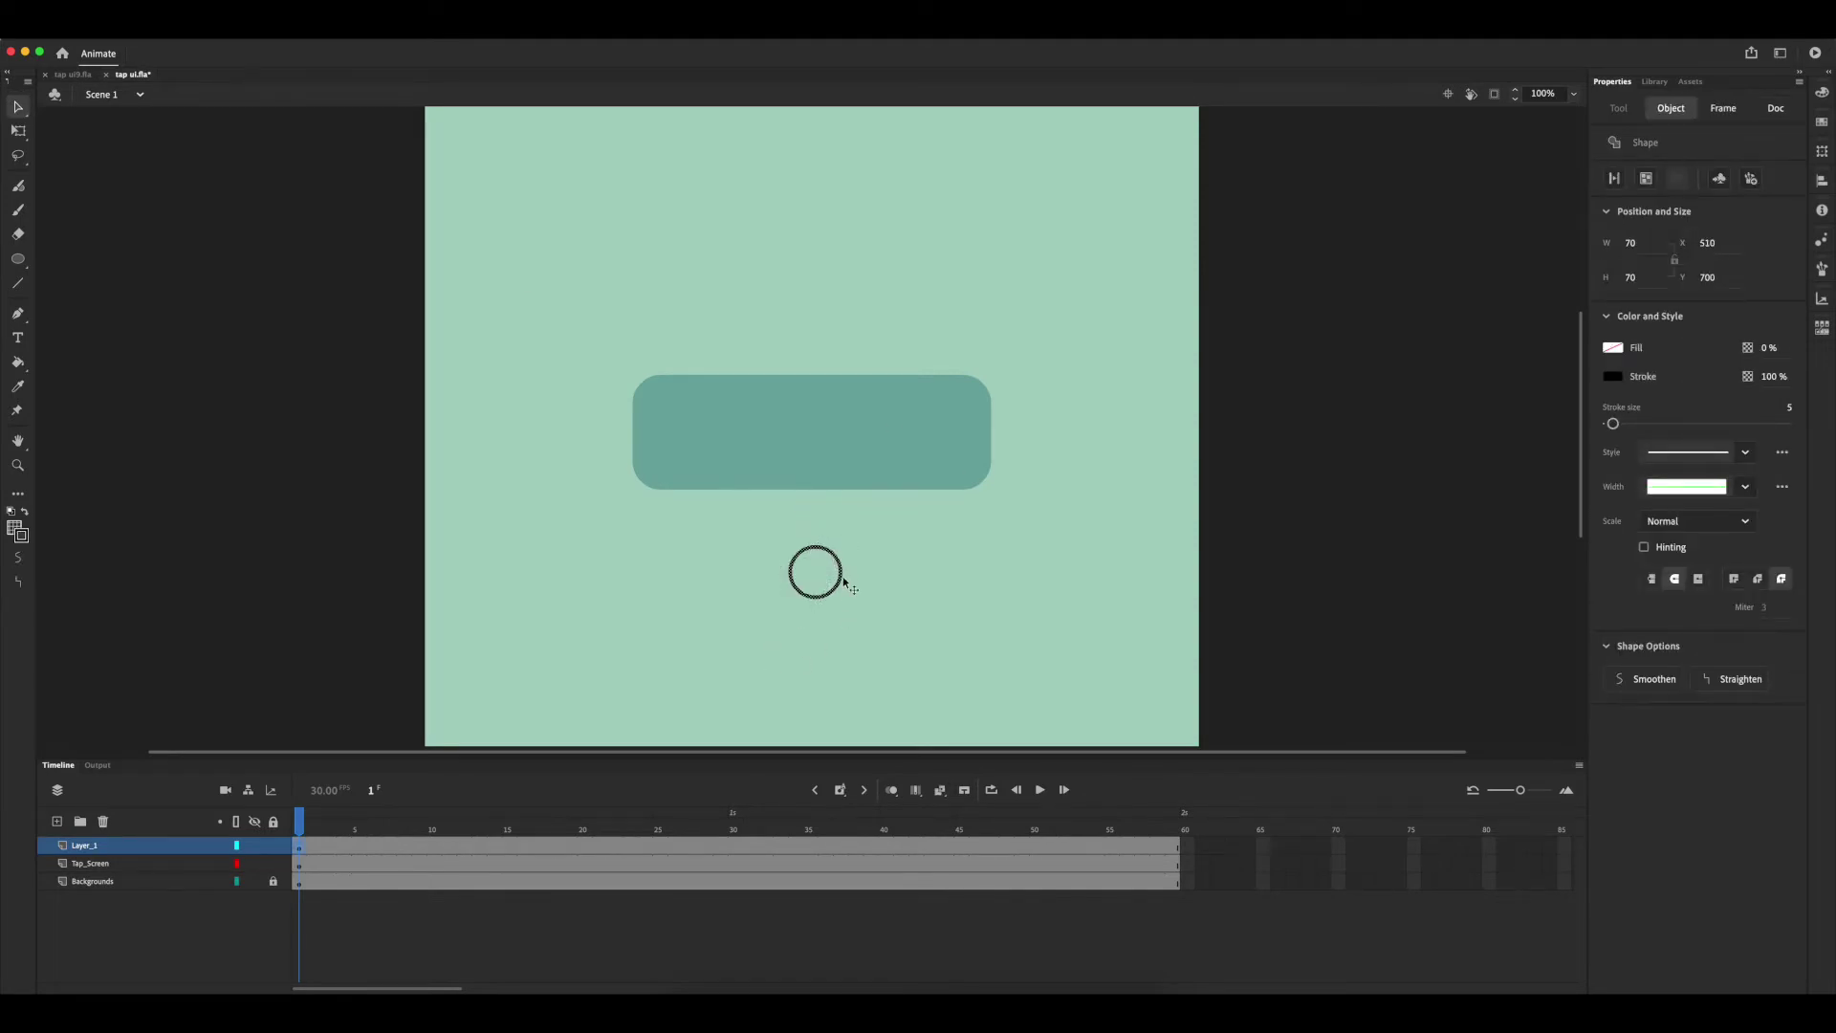
pyautogui.rightClick(844, 580)
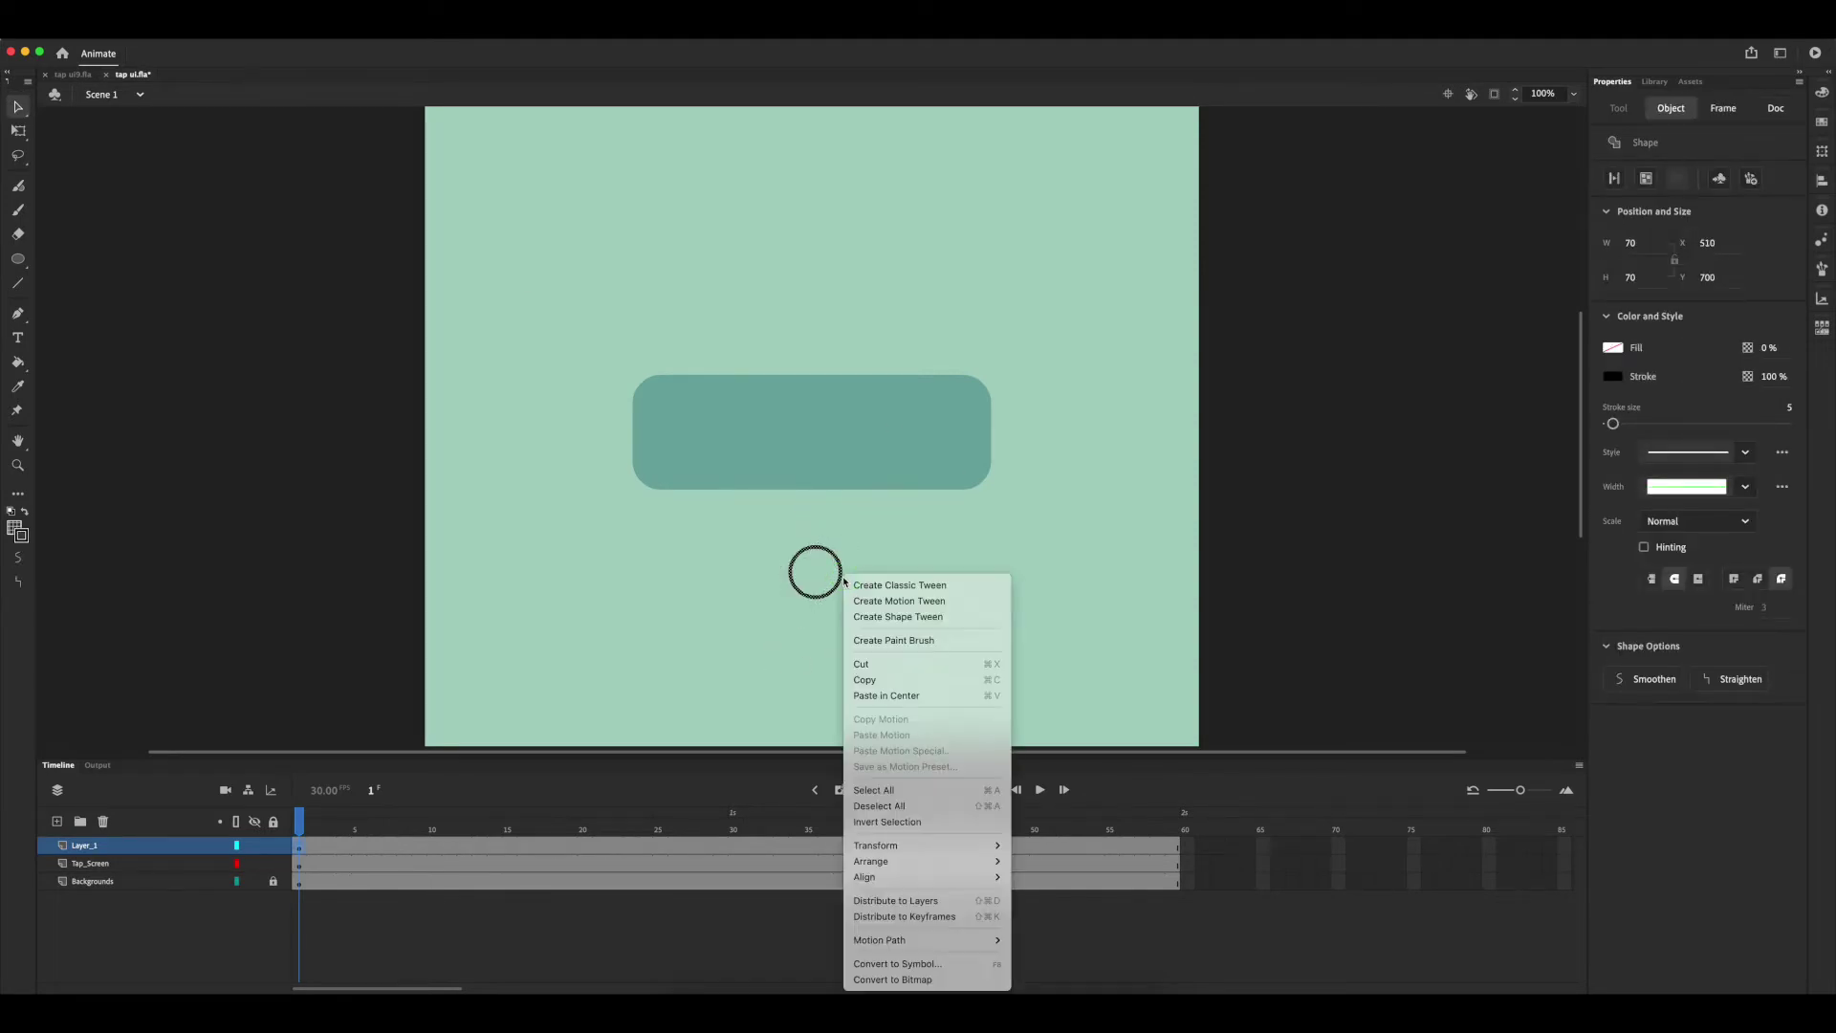
# Convert the circle to a Graphic symbol named UI_tap and enter it for editing
pyautogui.click(927, 964)
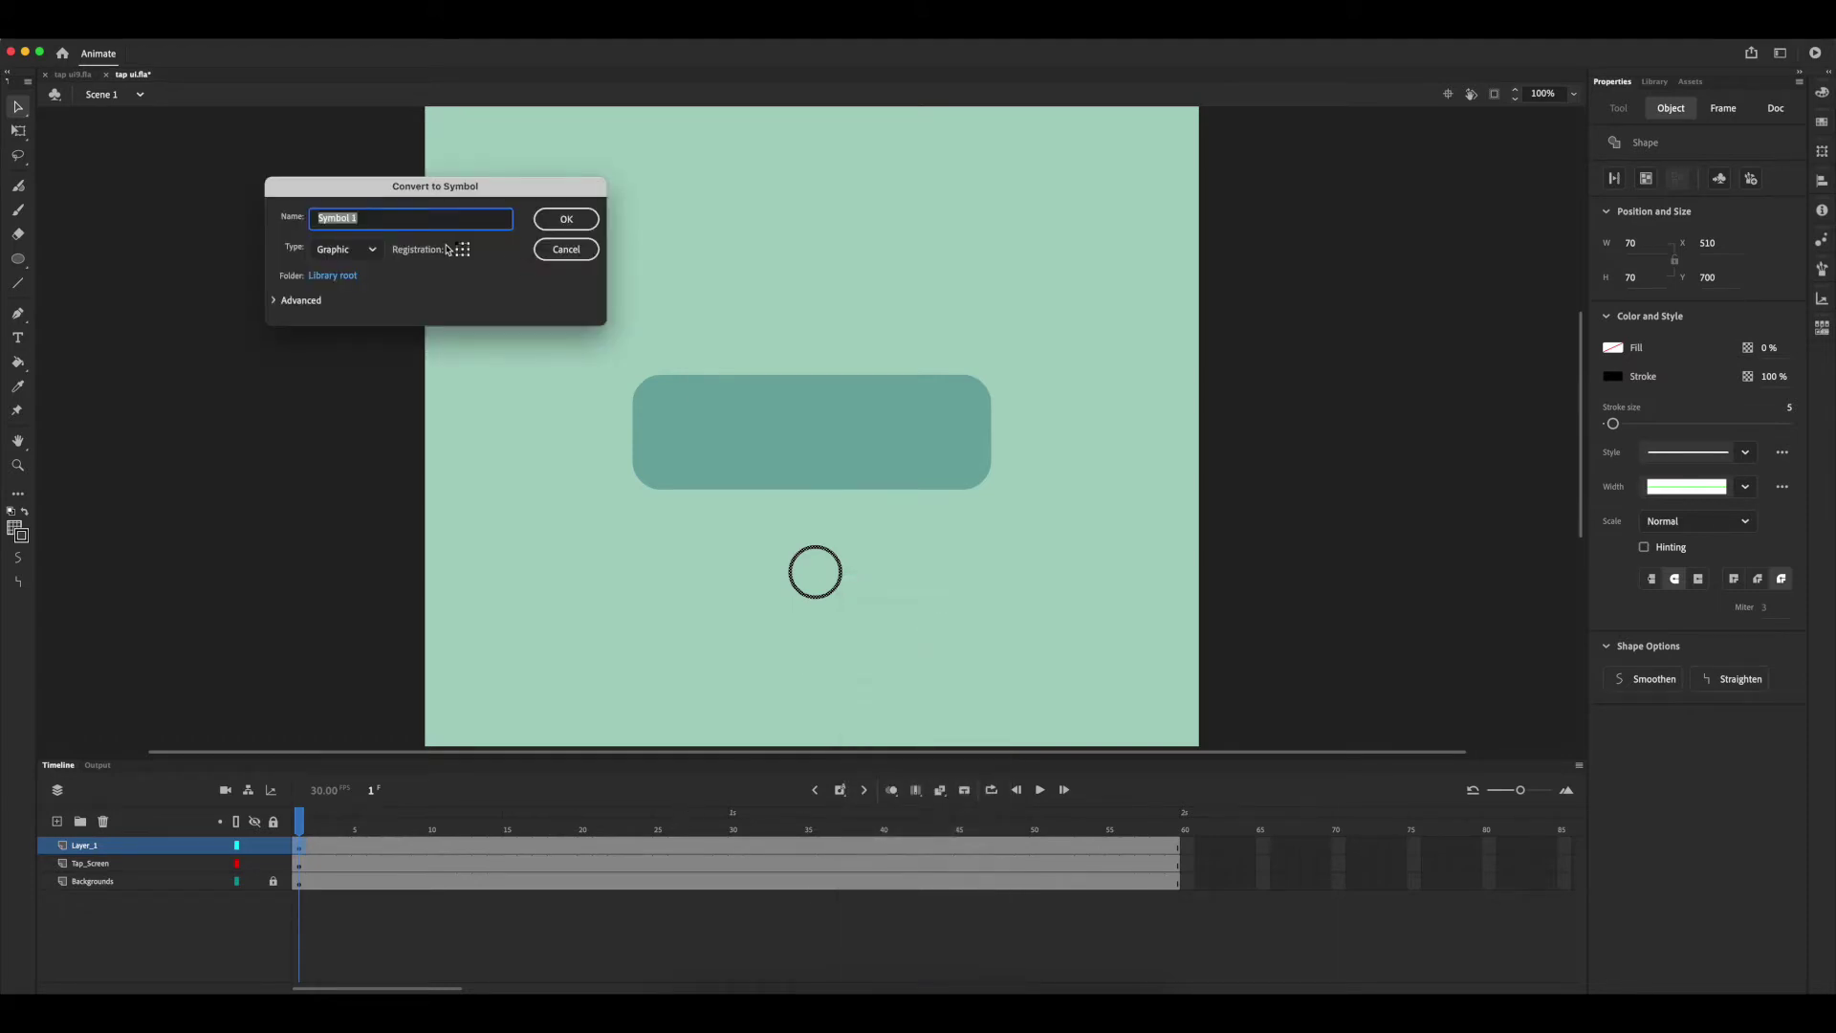
pyautogui.write('UI_tap')
pyautogui.click(567, 220)
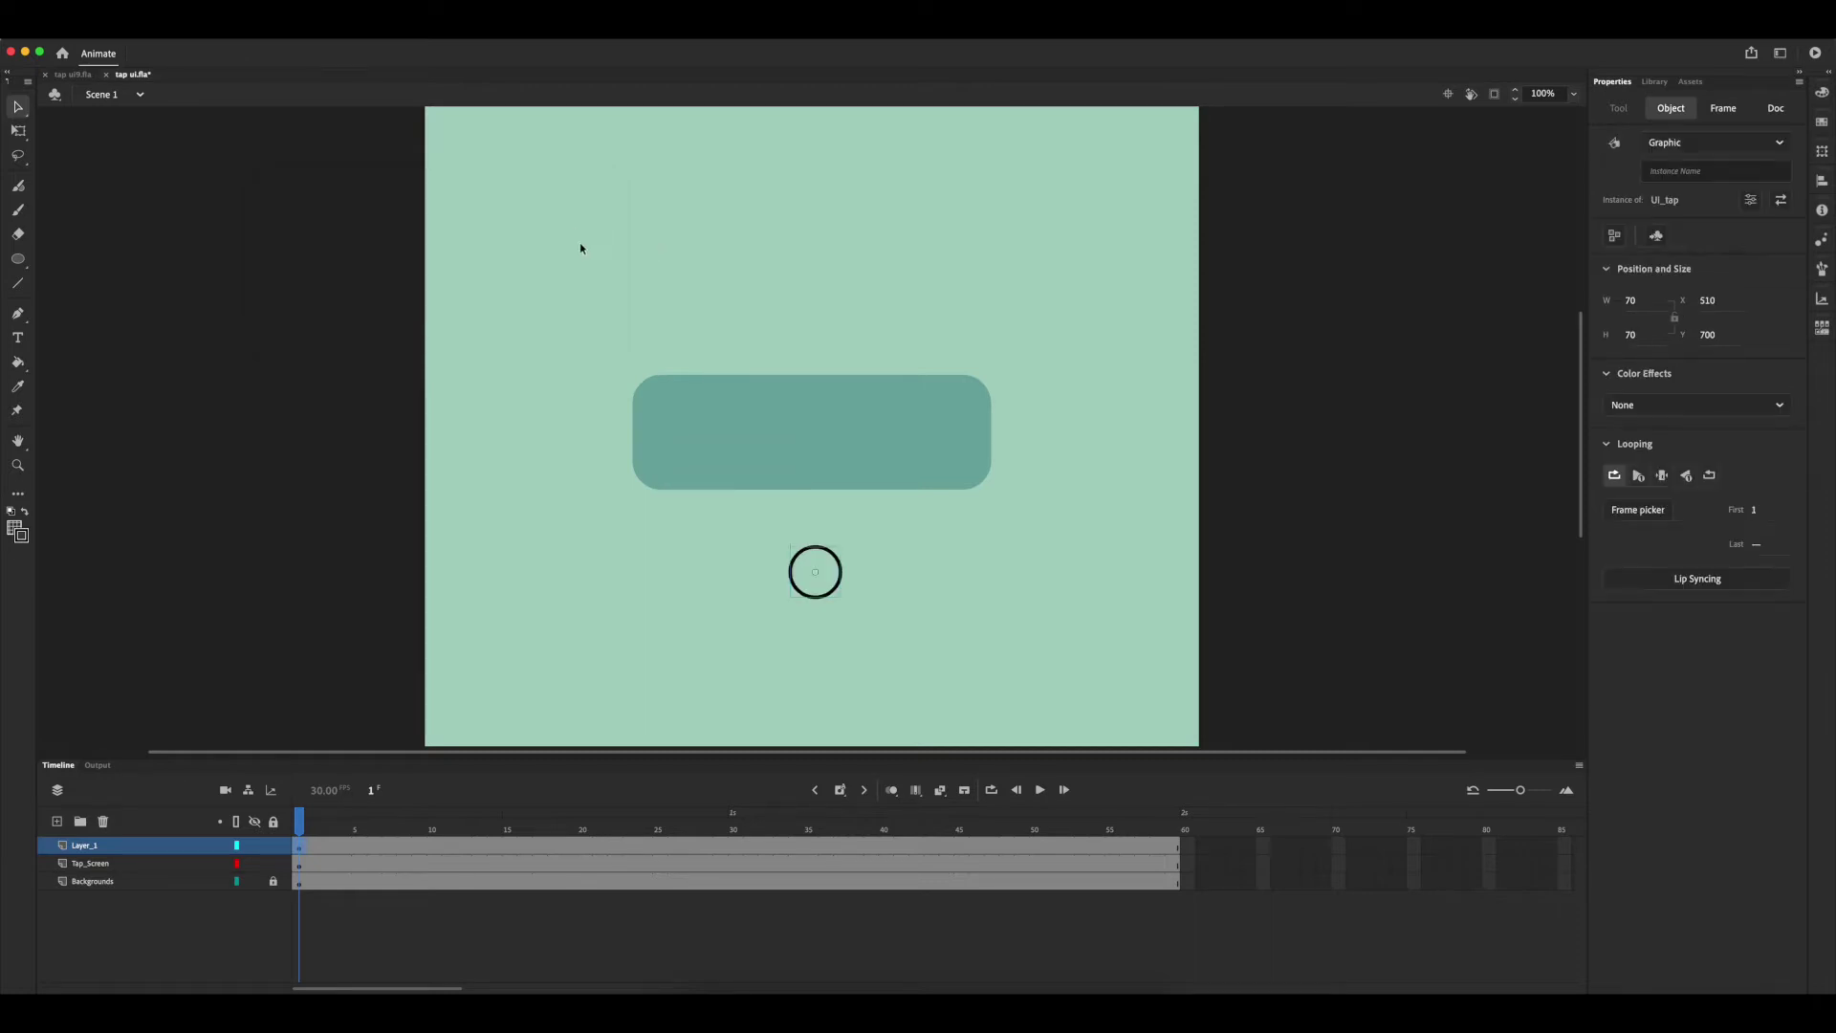
pyautogui.doubleClick(821, 554)
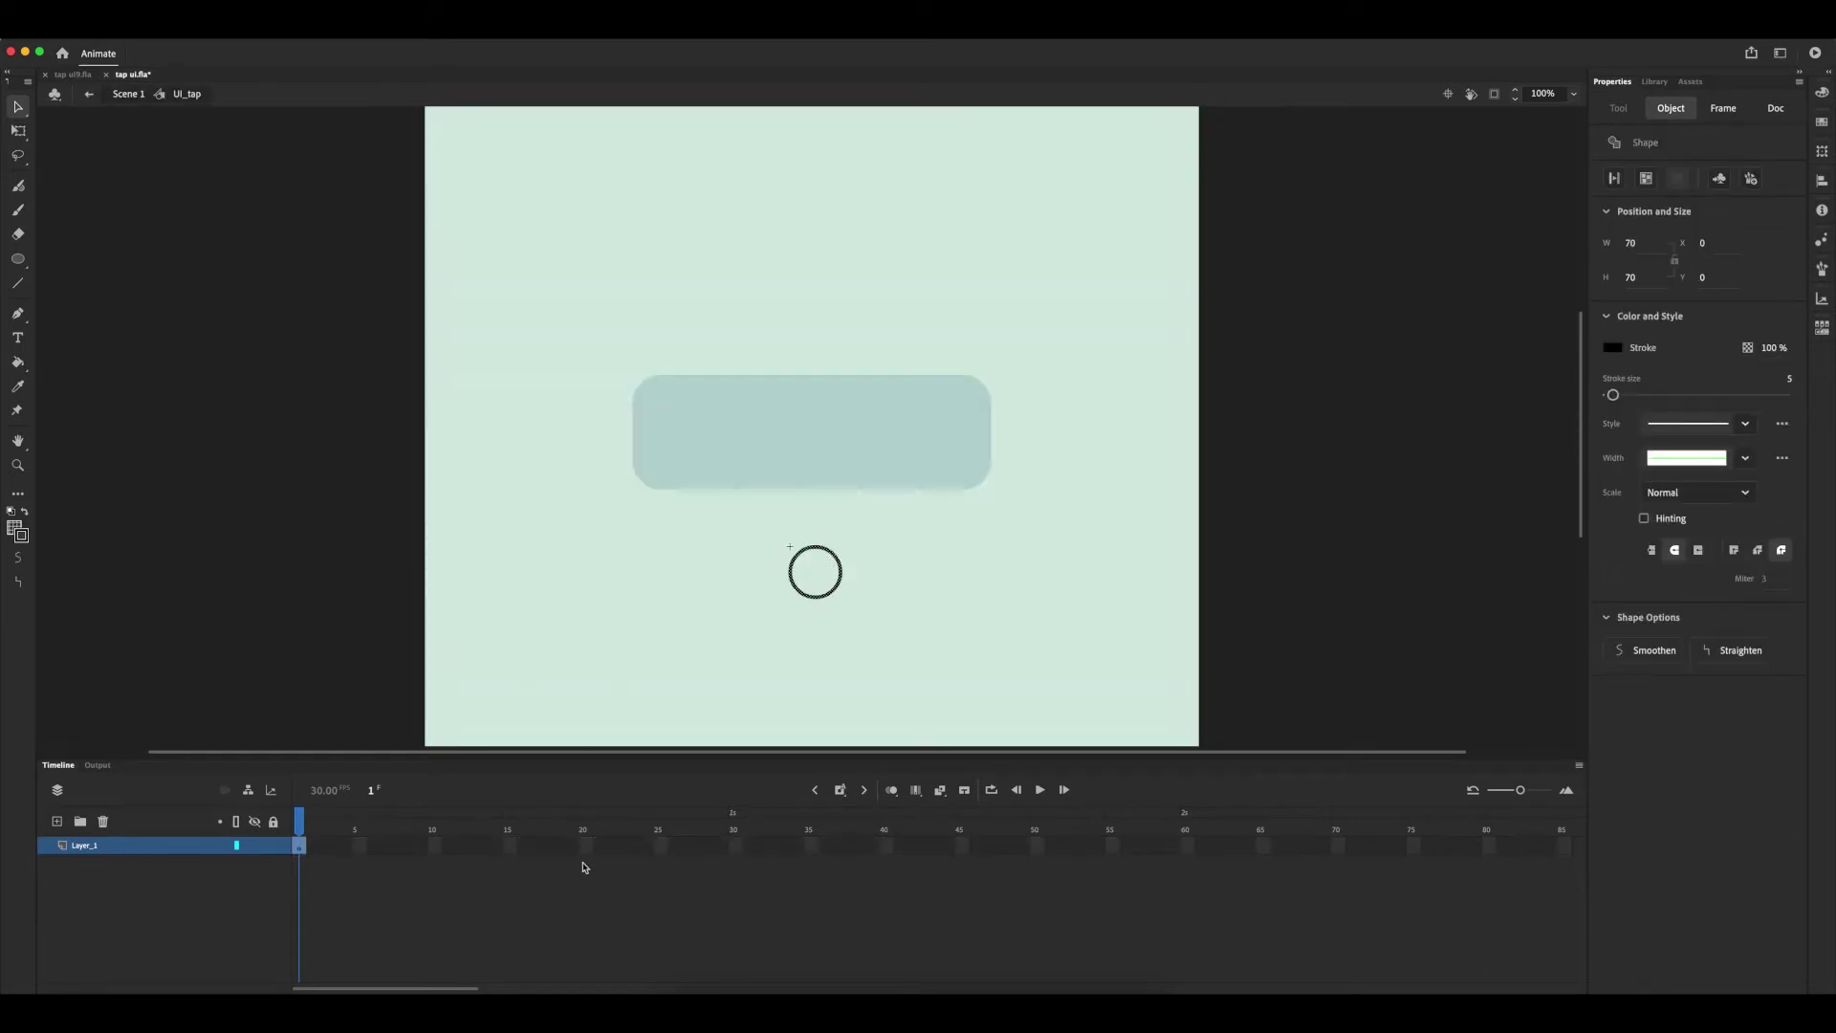
# Extend the symbol's layer to frame 50 and rename it UI_tap_main
pyautogui.click(1038, 846)
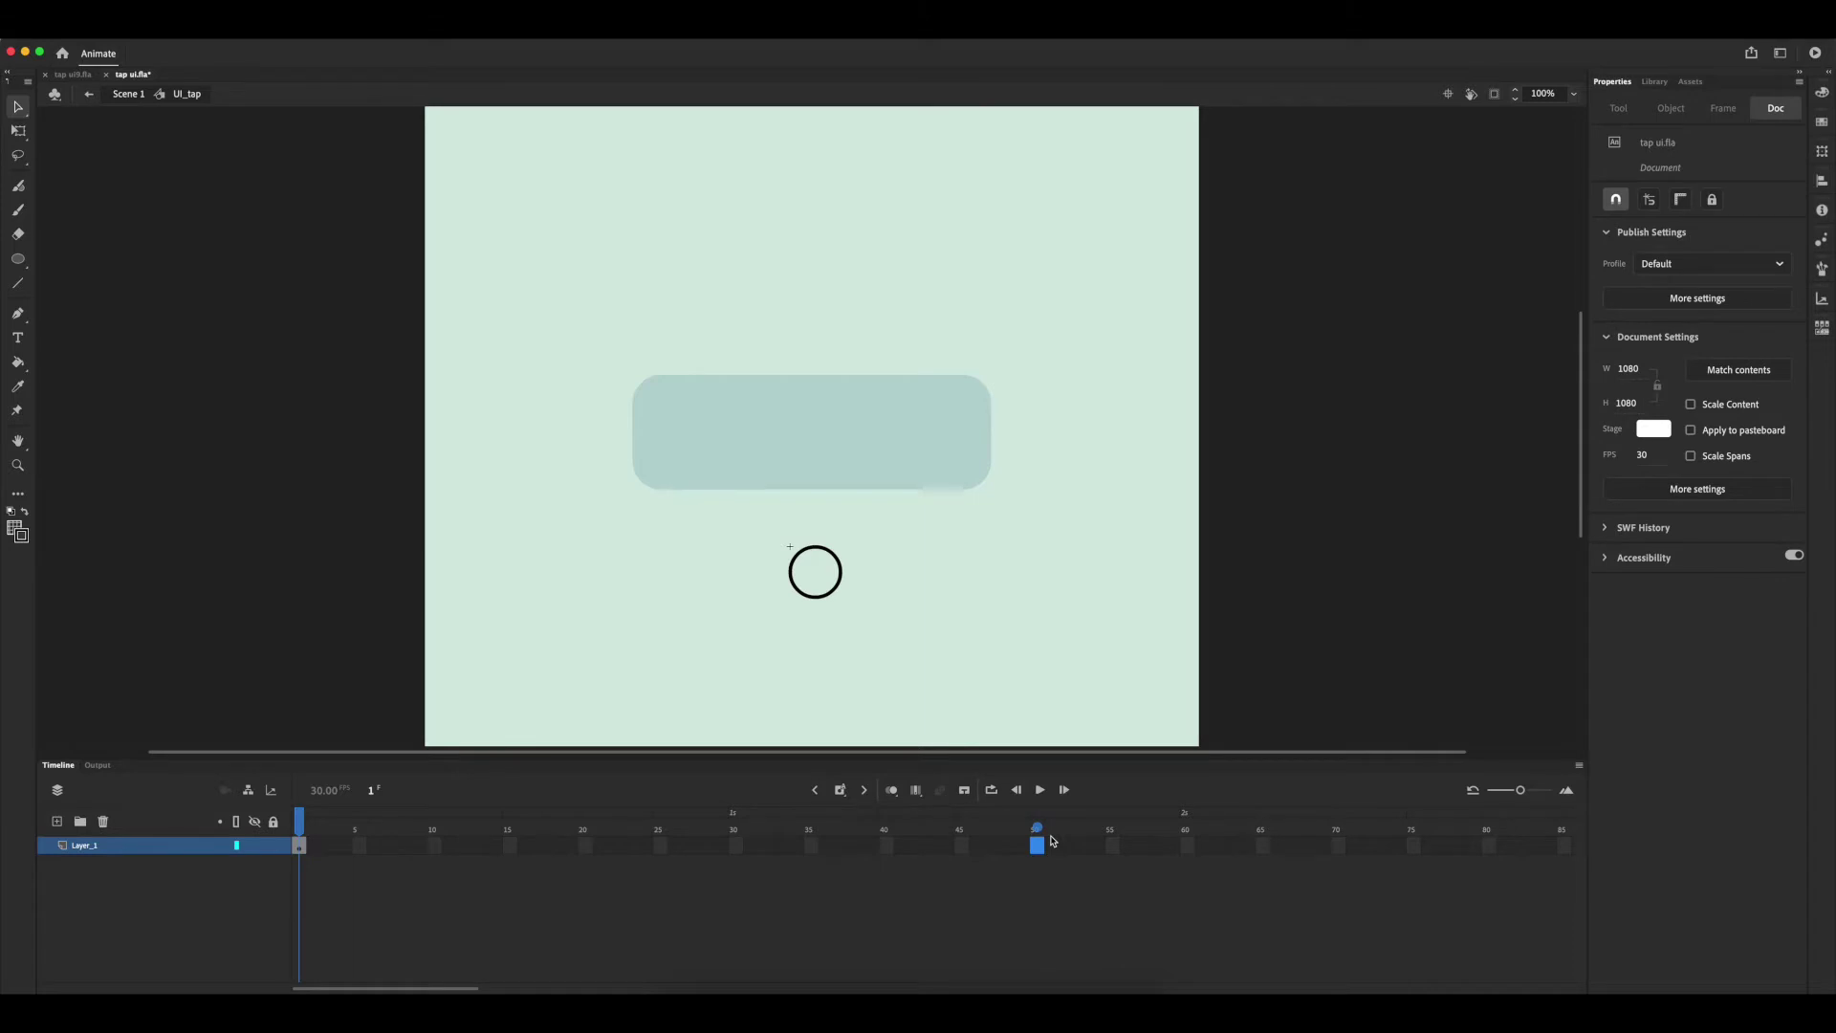
pyautogui.press('F5')
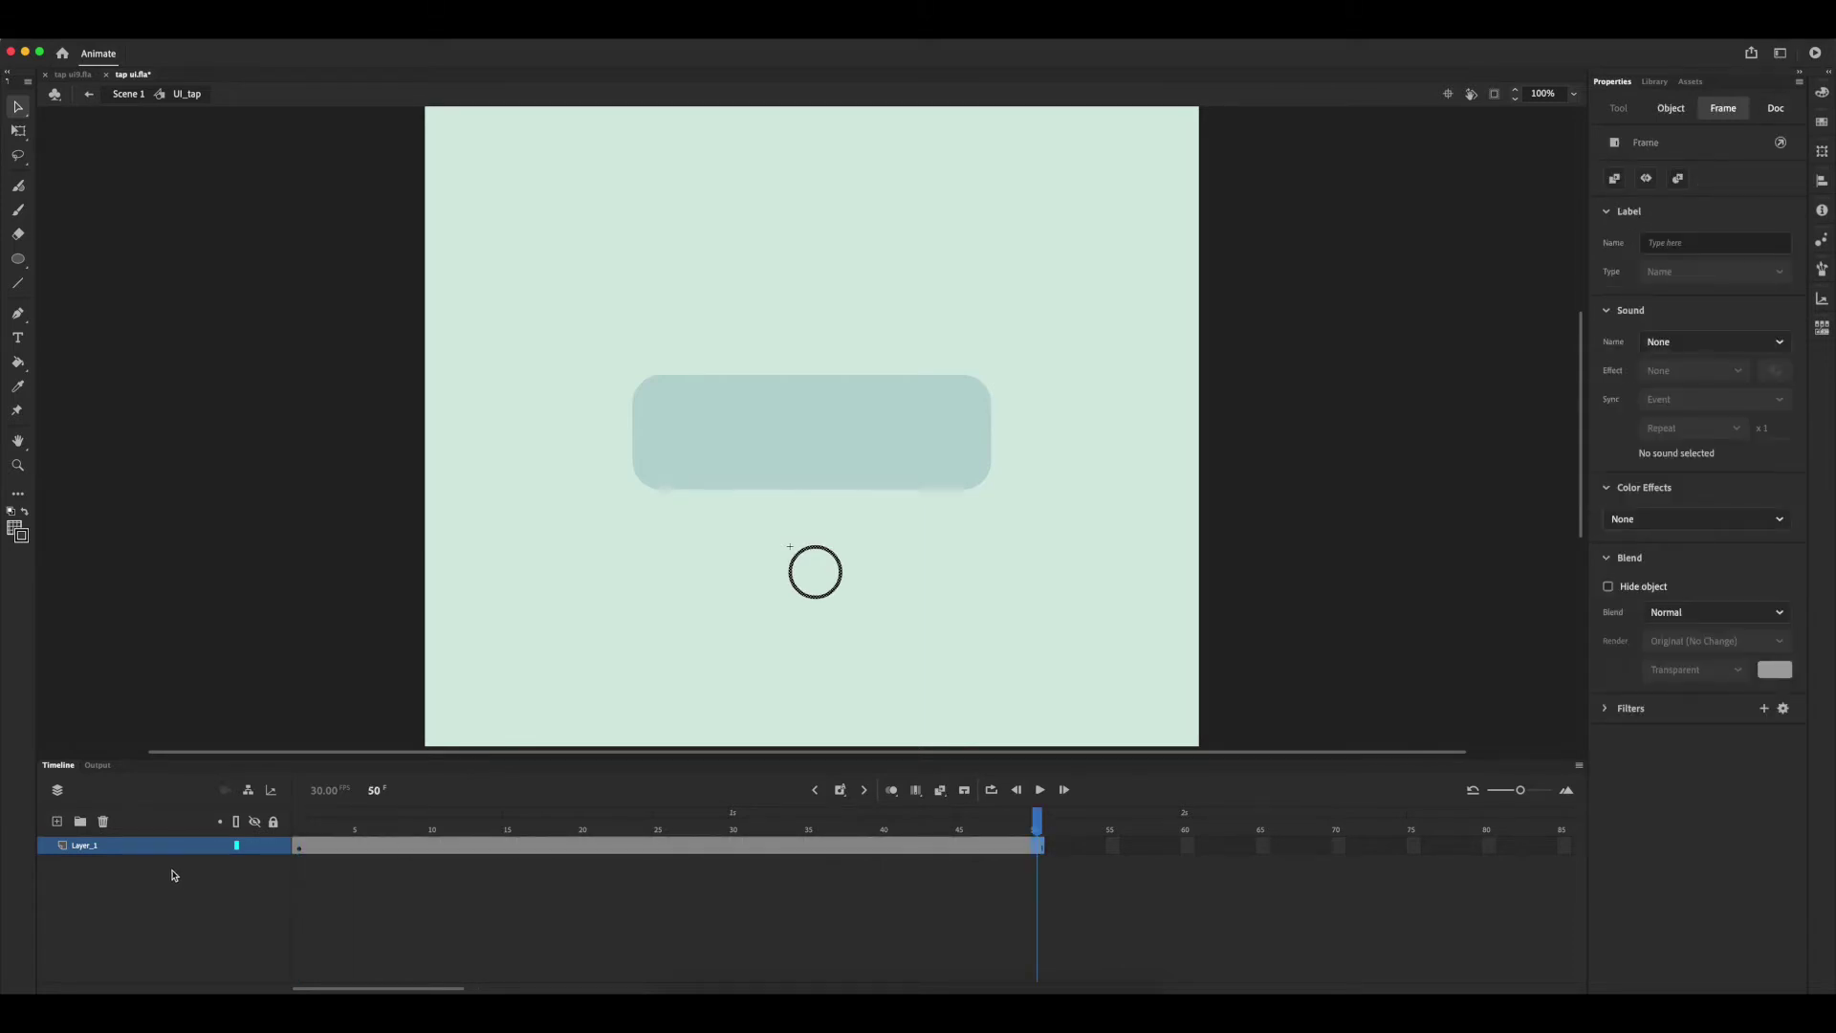
pyautogui.doubleClick(85, 847)
pyautogui.click(299, 842)
pyautogui.doubleClick(84, 845)
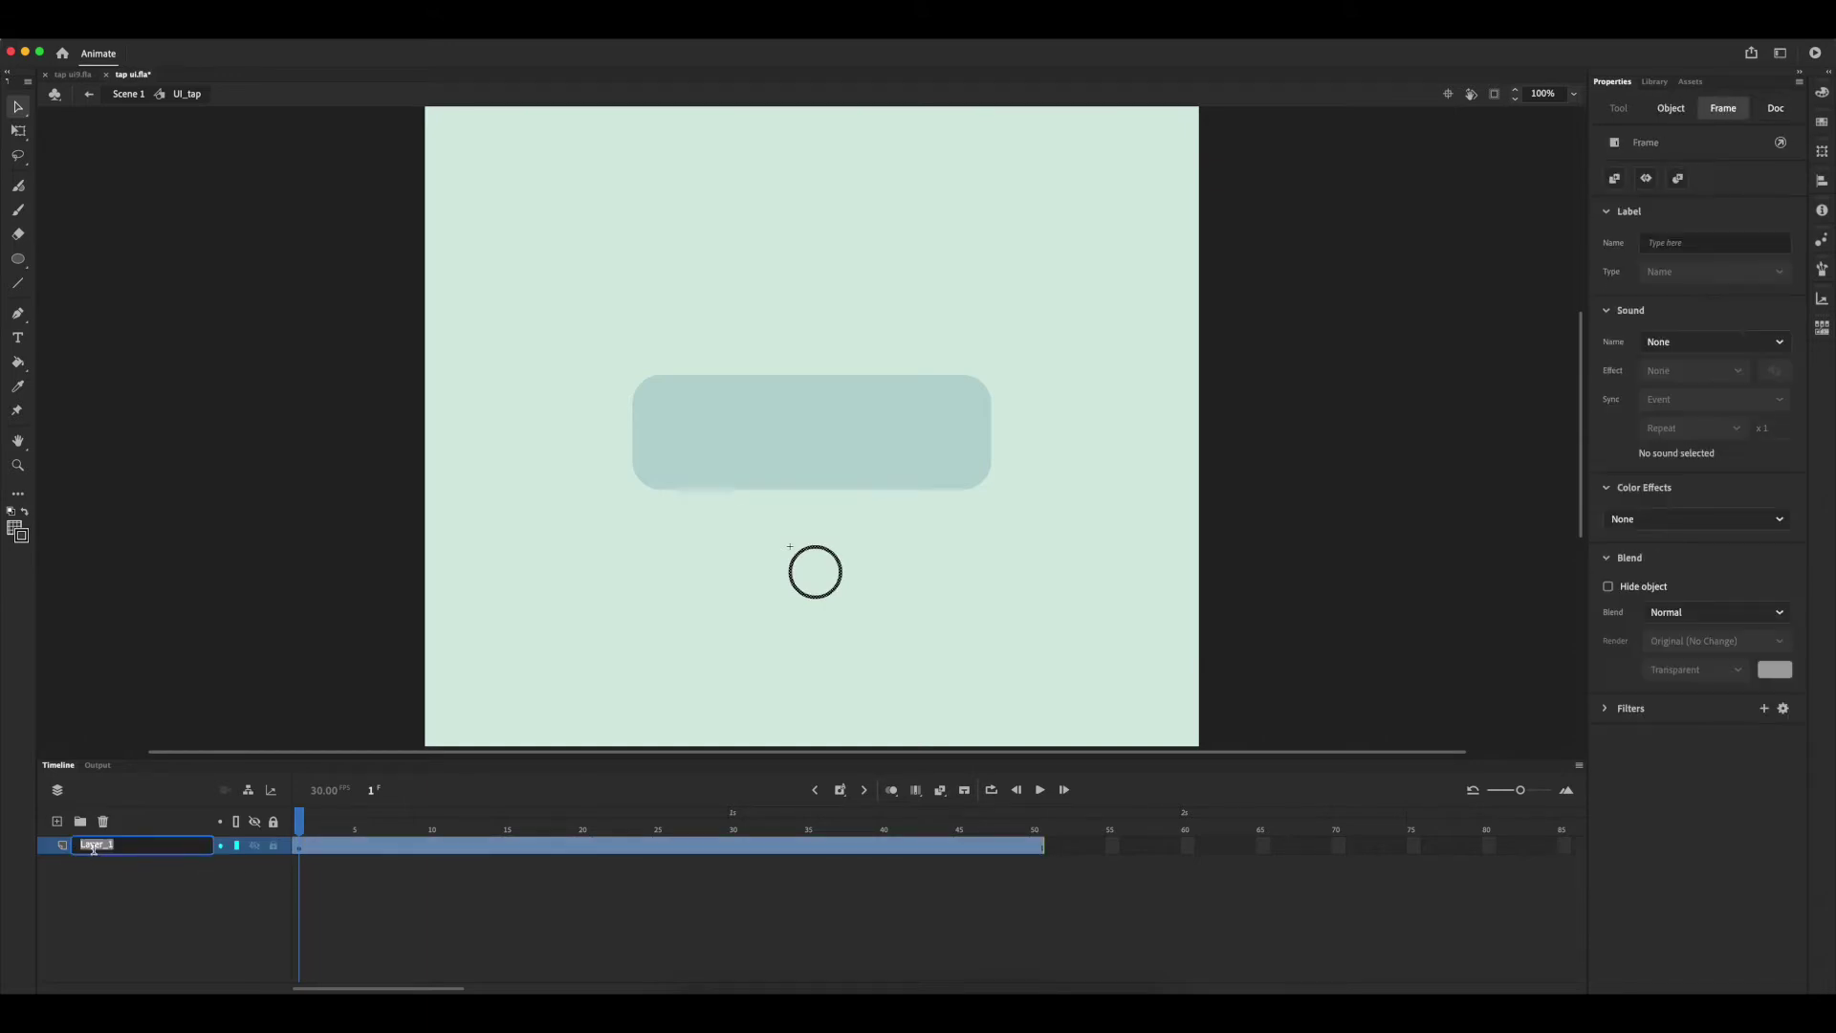
pyautogui.write('UI_tap_main')
pyautogui.press('Return')
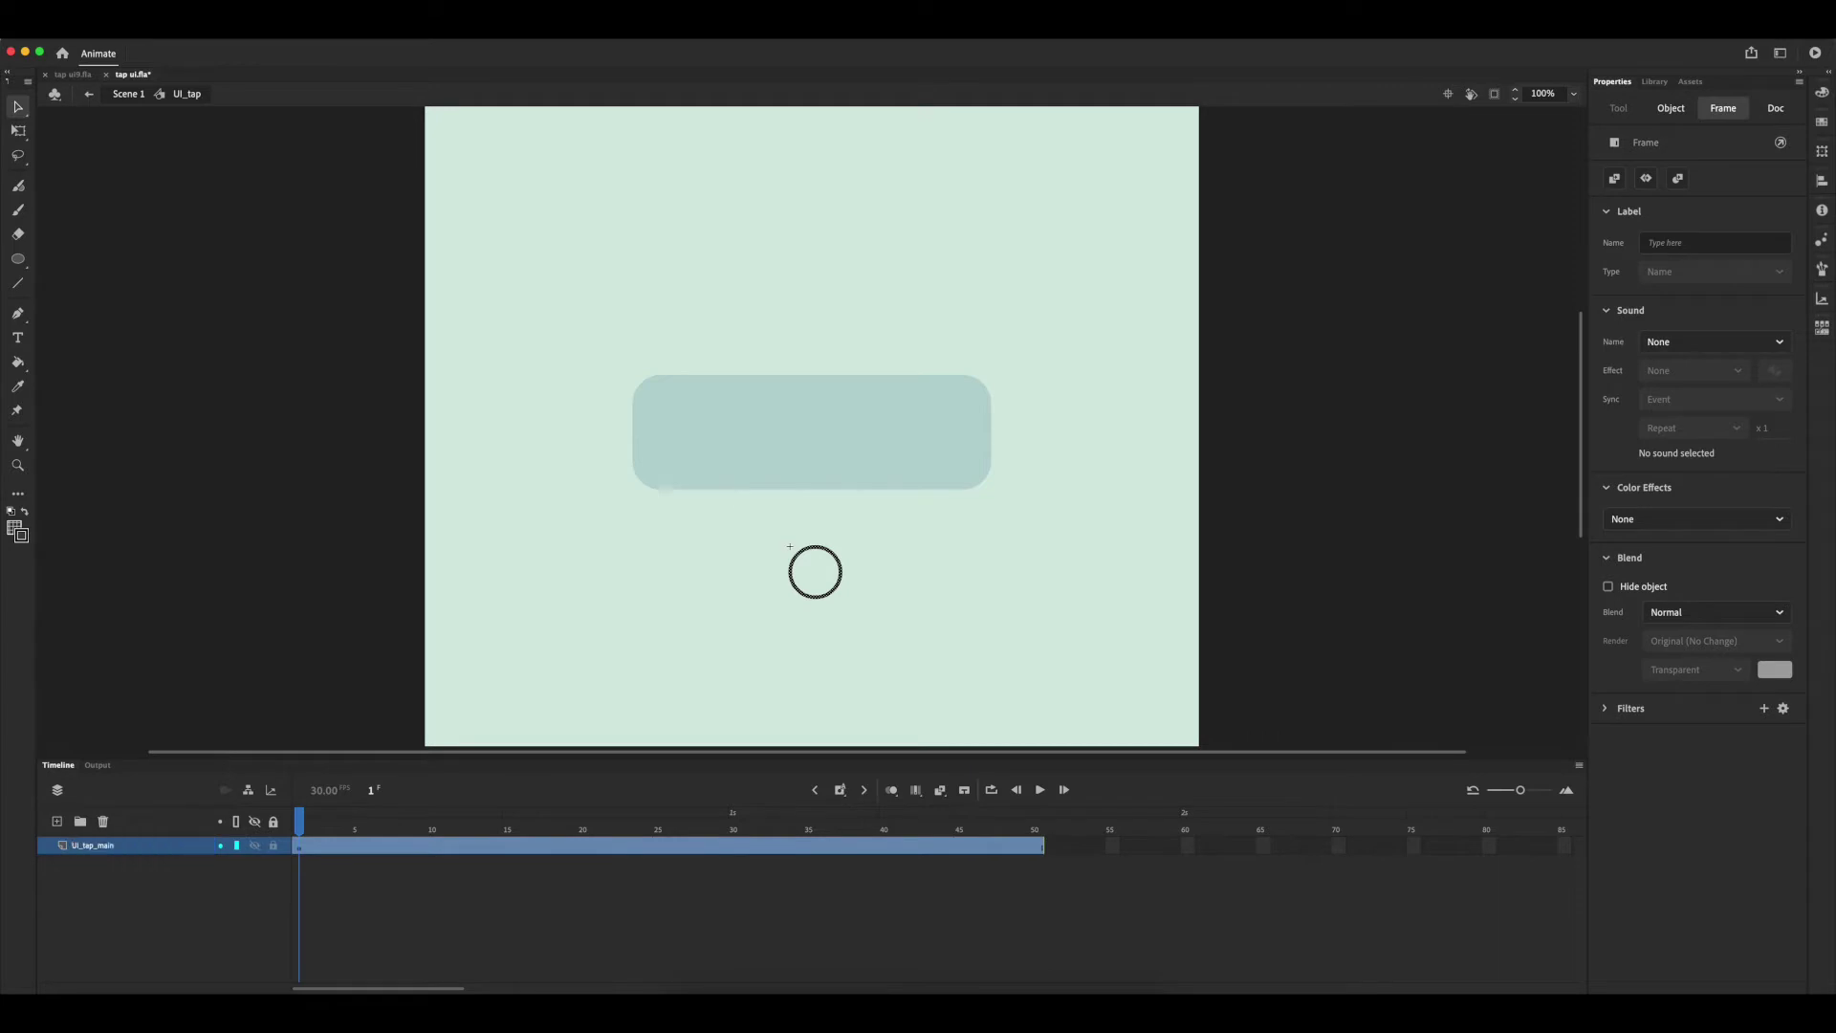
pyautogui.rightClick(85, 850)
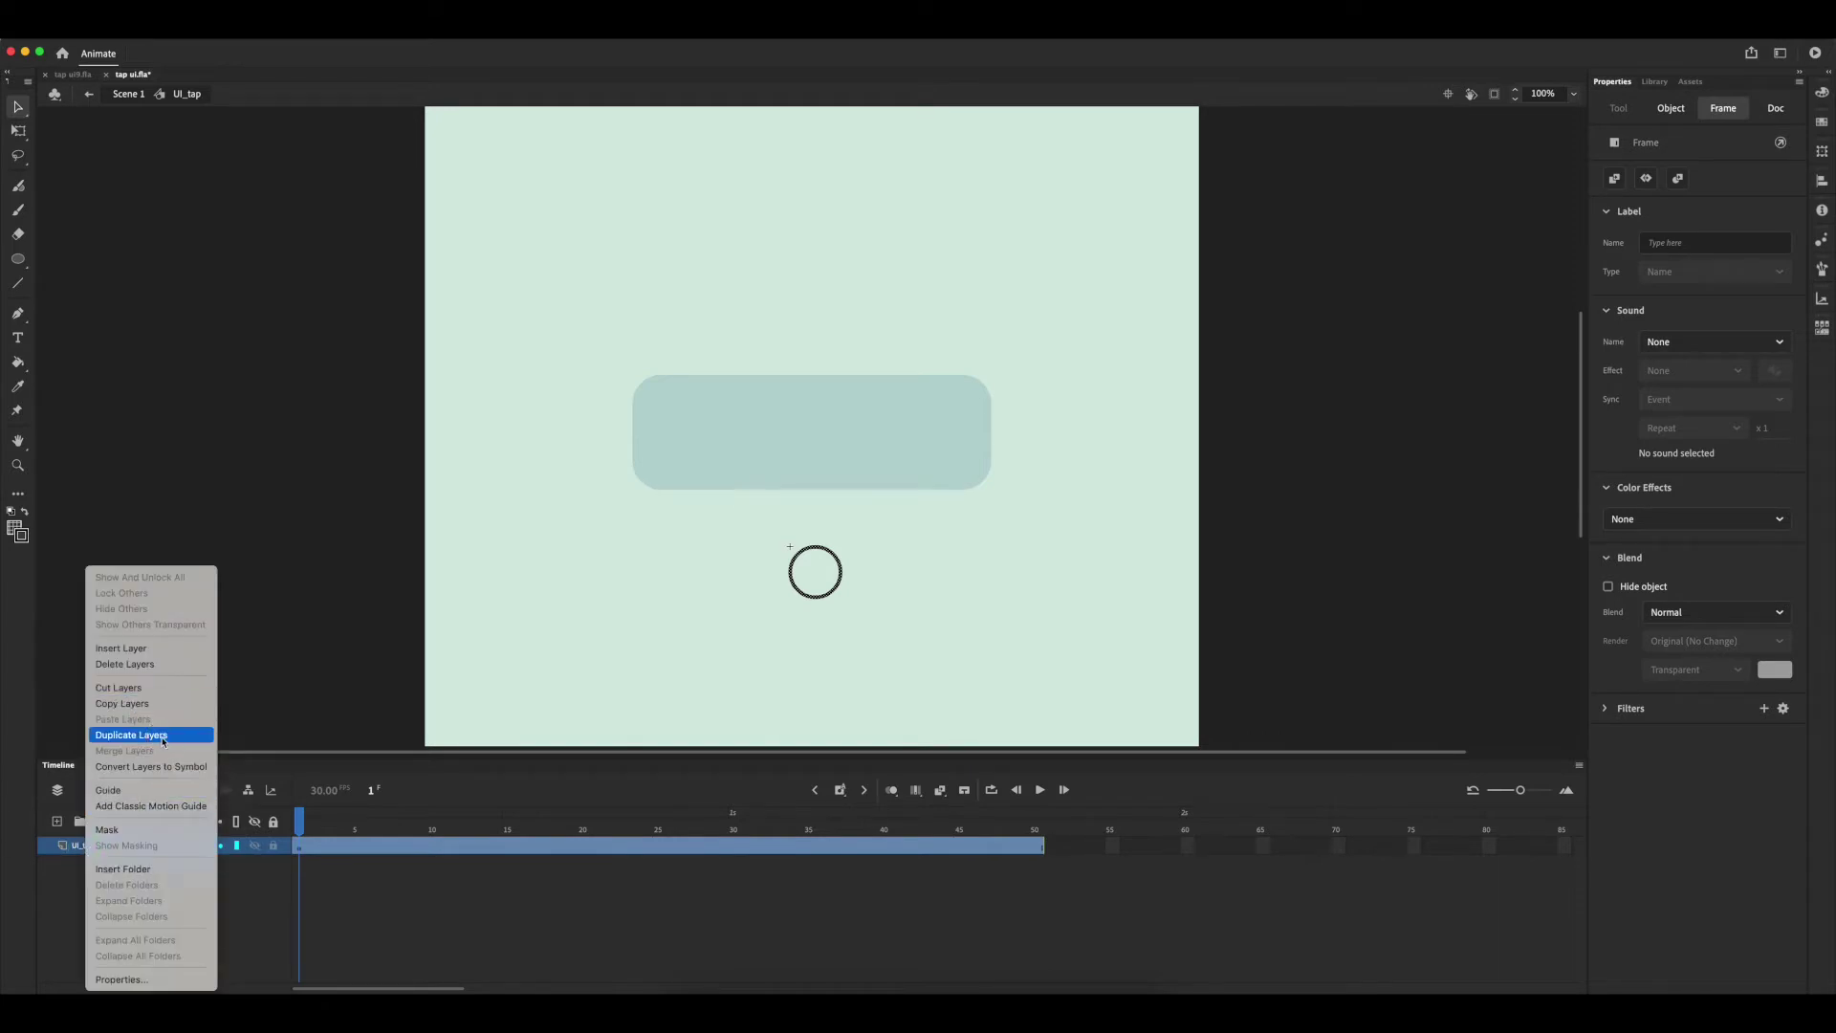
# Duplicate the UI_tap_main layer and name the copy ripple
pyautogui.click(131, 735)
pyautogui.doubleClick(91, 846)
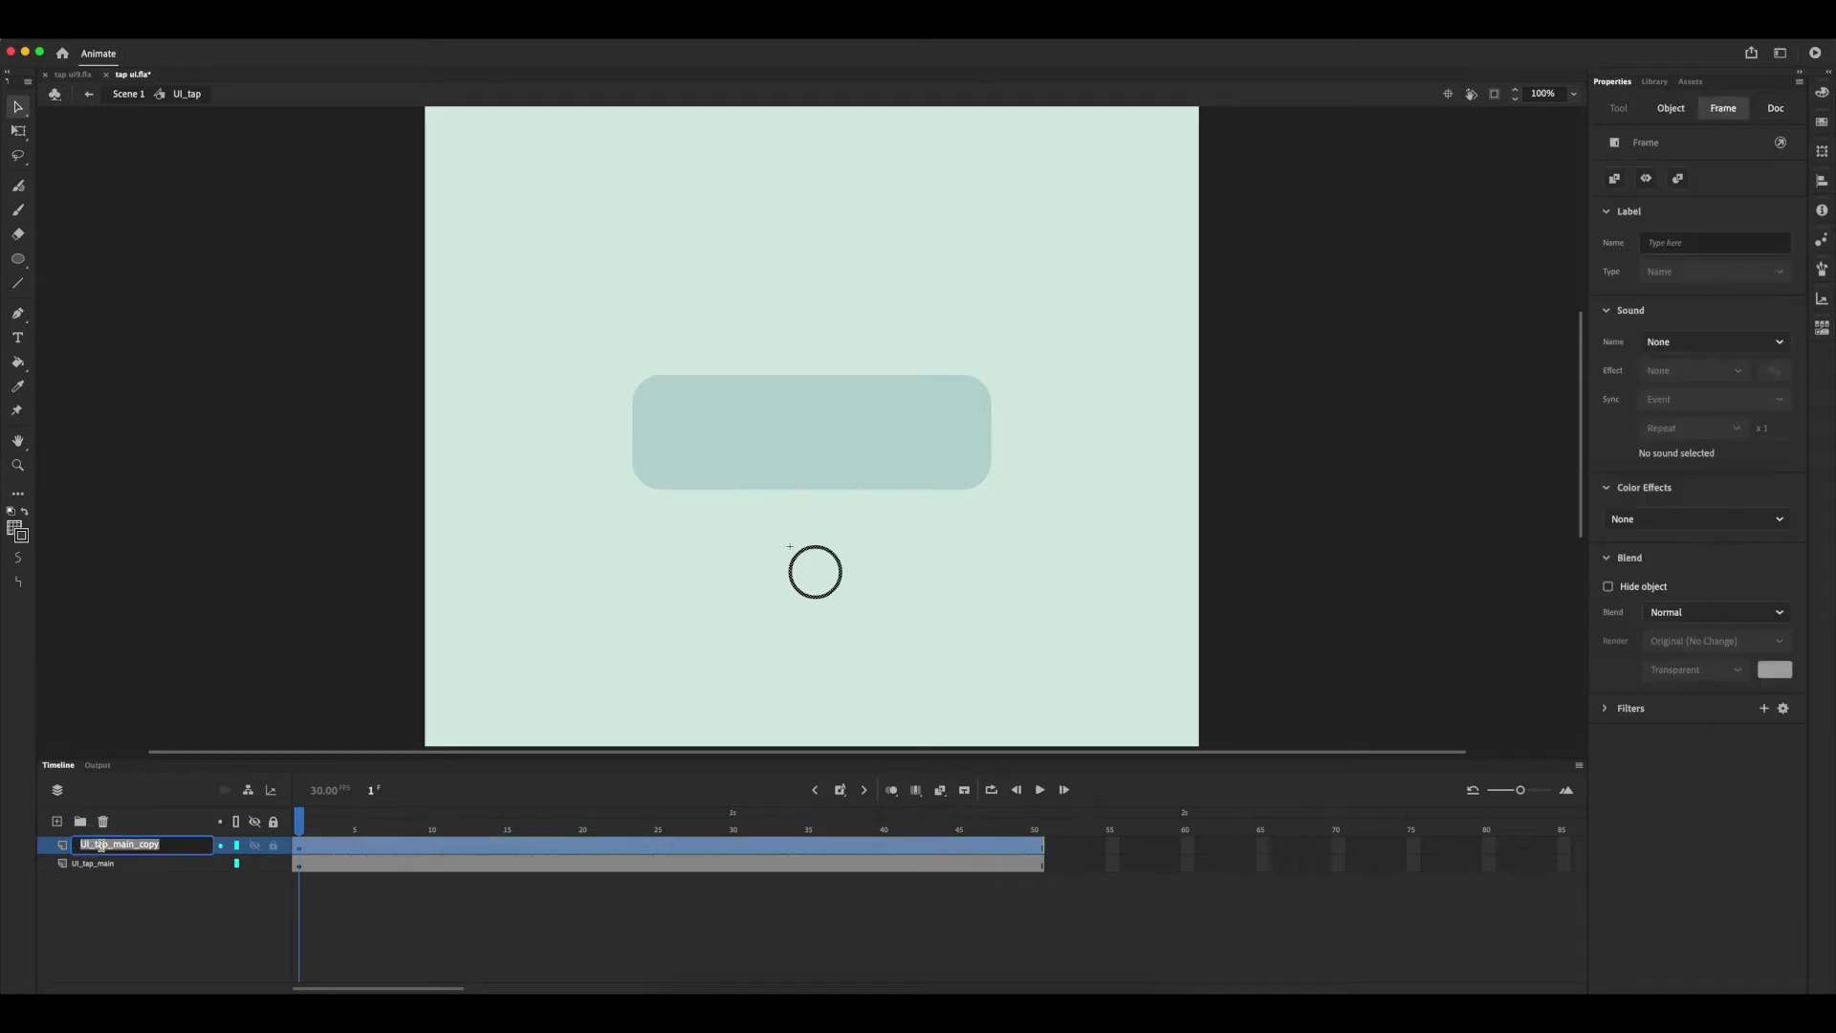
pyautogui.write('n')
pyautogui.write('ipple')
pyautogui.press('Return')
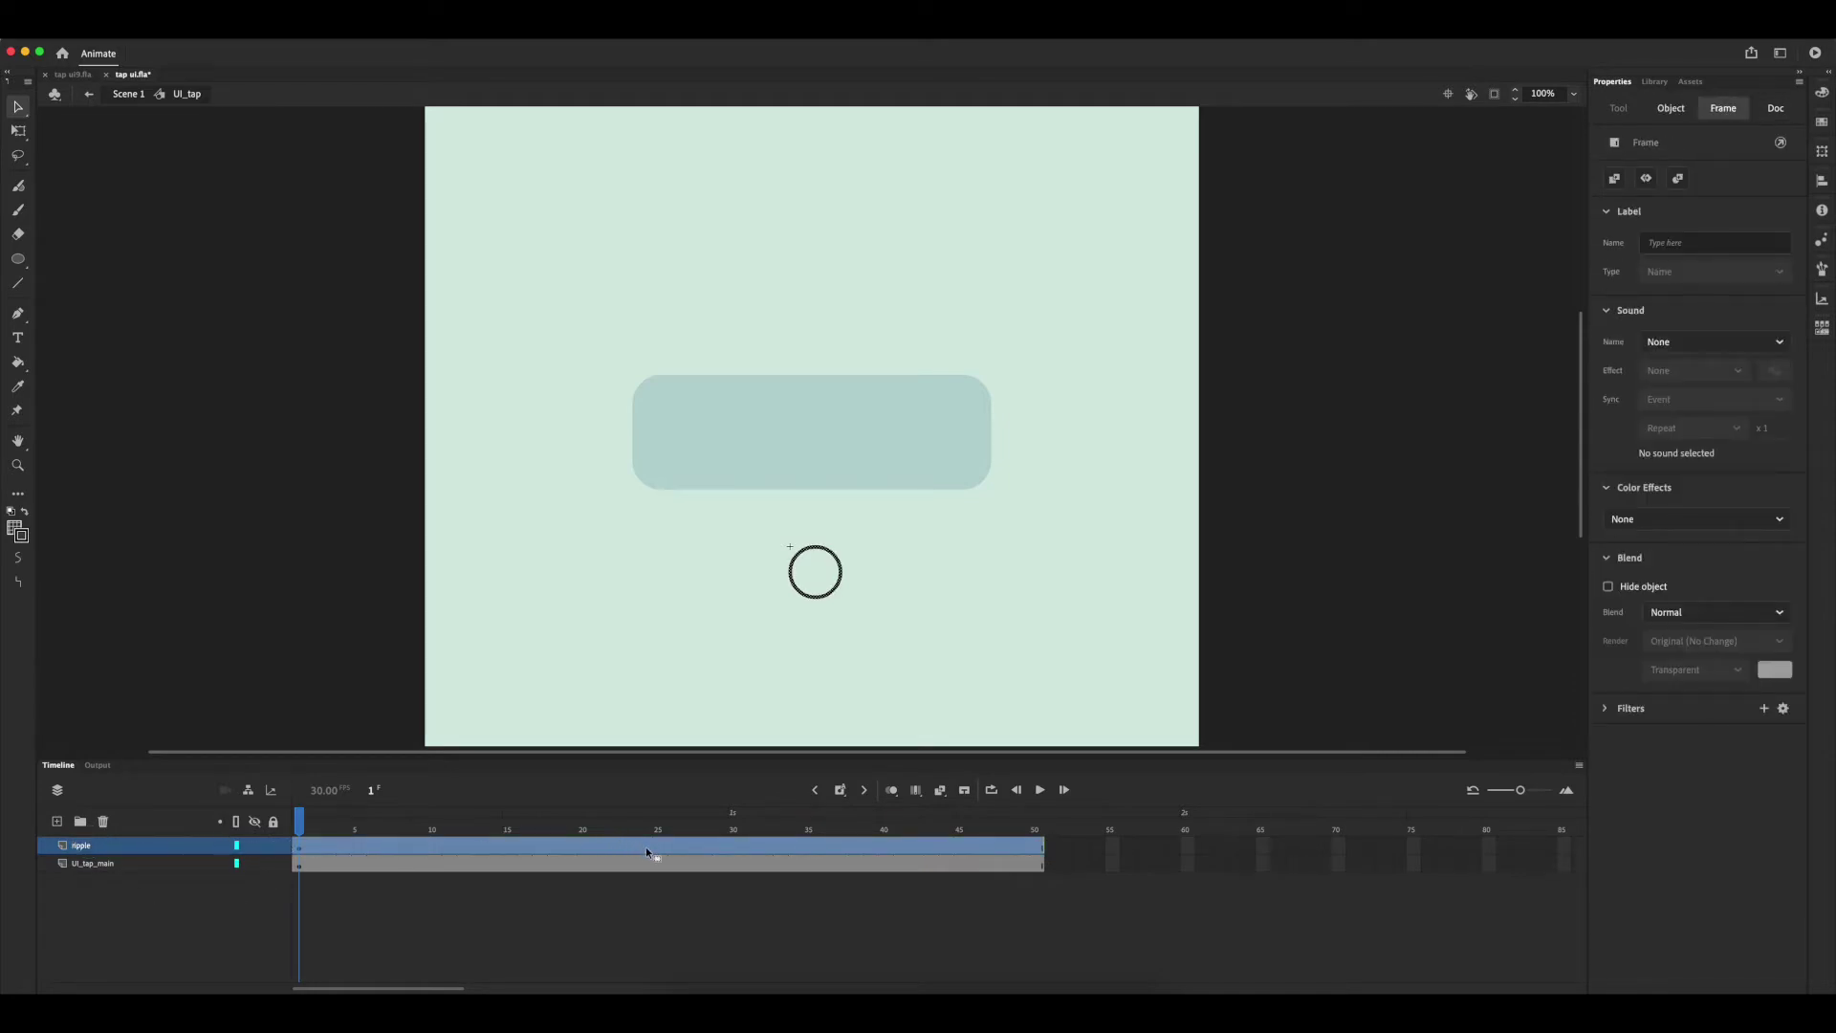
# Insert keyframes at frames 19 and 35 on the ripple layer
pyautogui.click(565, 848)
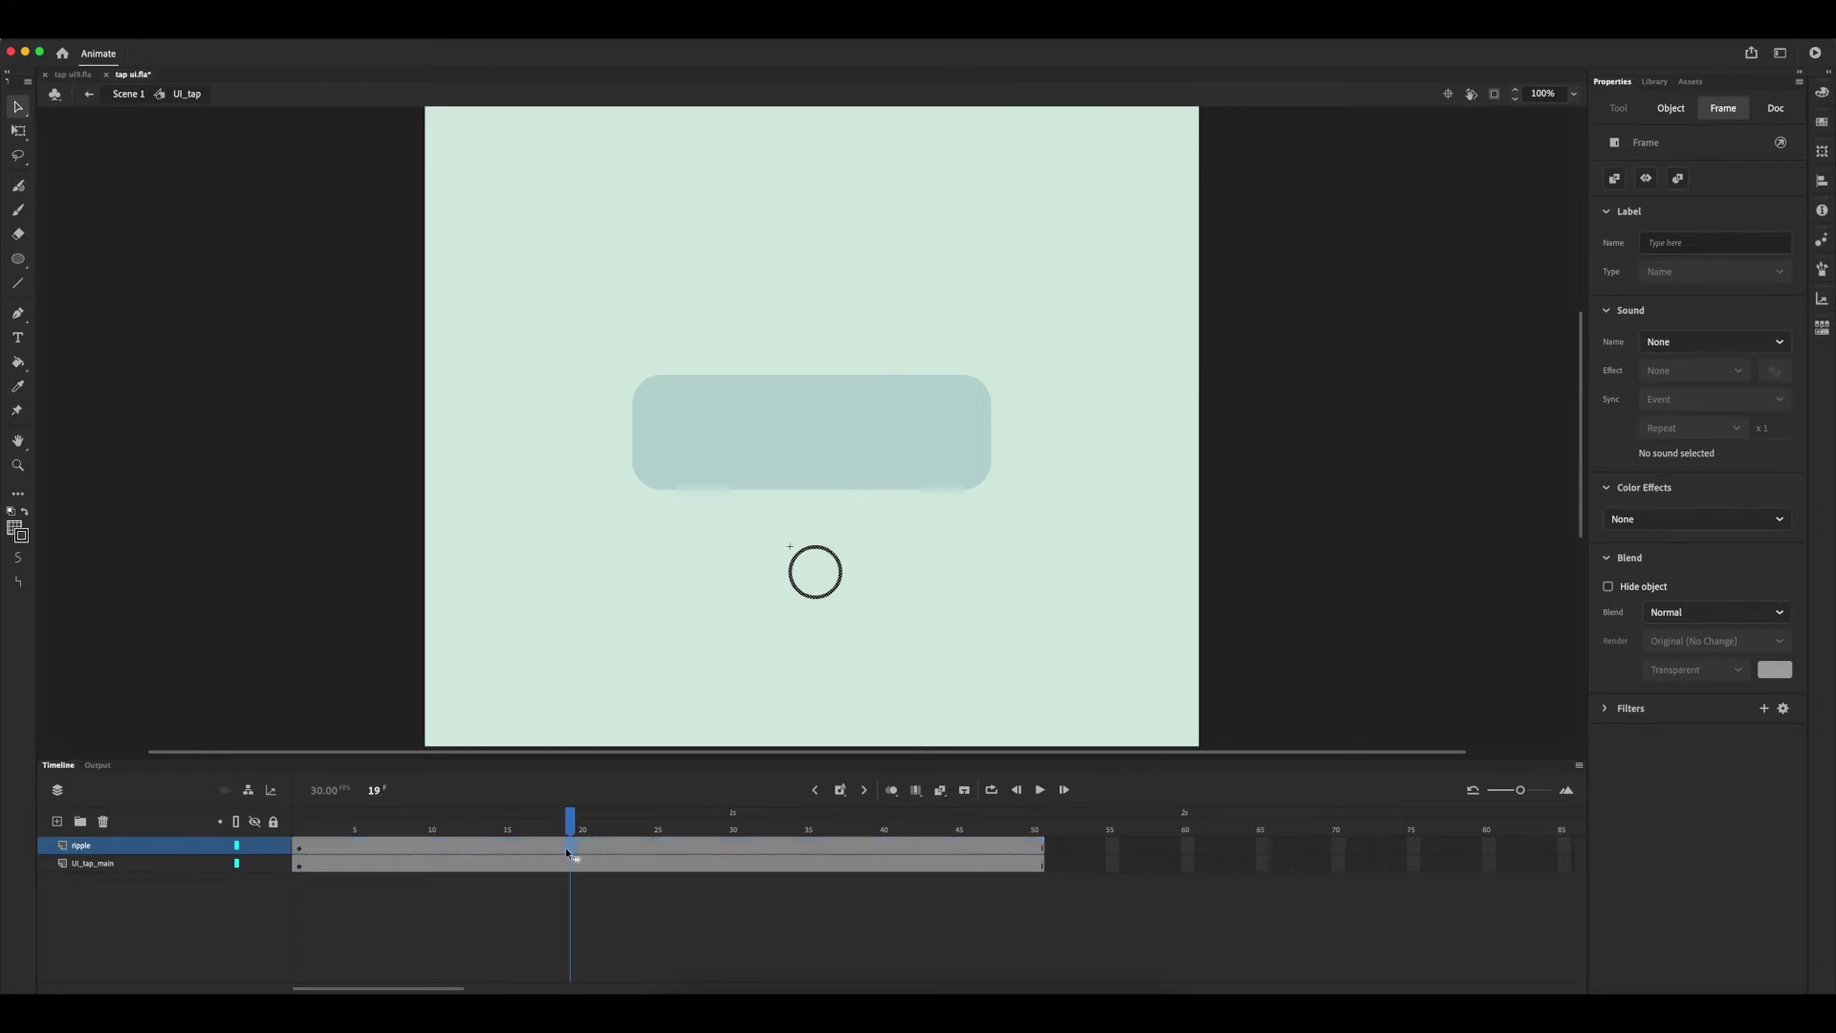
pyautogui.click(840, 790)
pyautogui.click(813, 848)
pyautogui.click(840, 790)
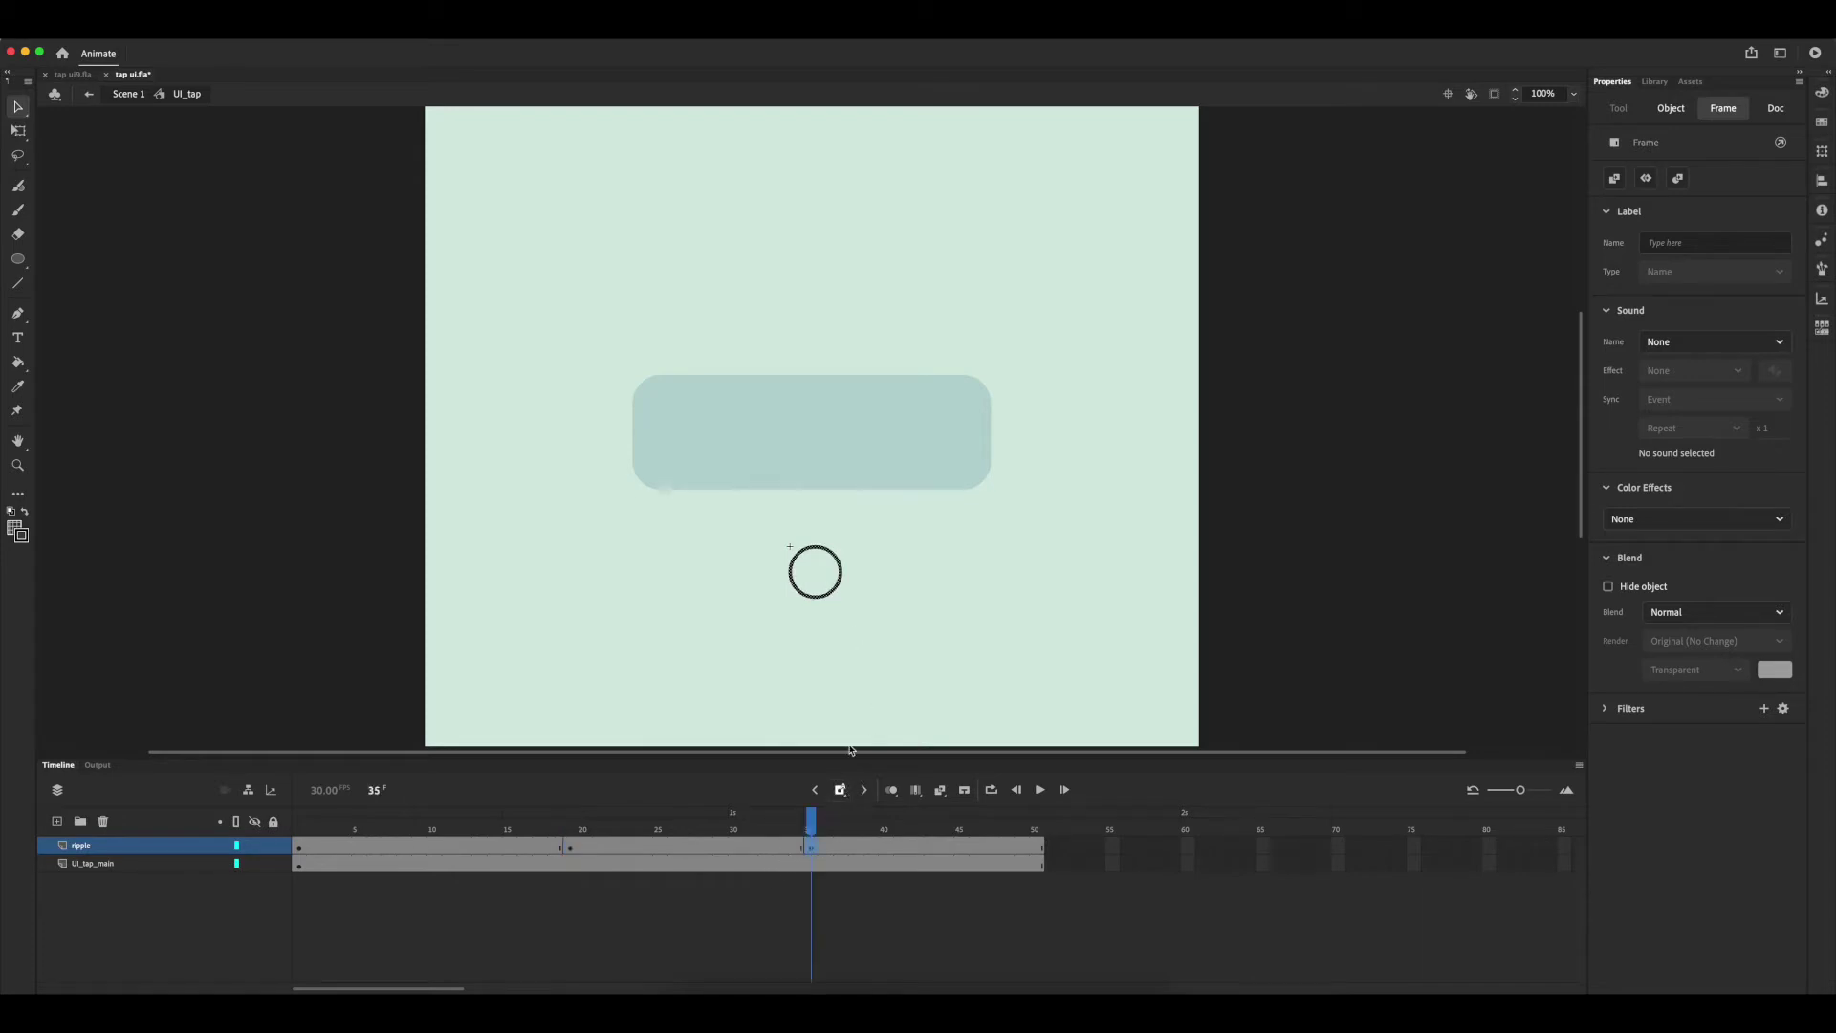
# Lock UI_tap_main and enlarge the ripple circle at frame 35 to about 121 pixels
pyautogui.click(18, 131)
pyautogui.click(275, 863)
pyautogui.moveTo(841, 597); pyautogui.dragTo(859, 611)
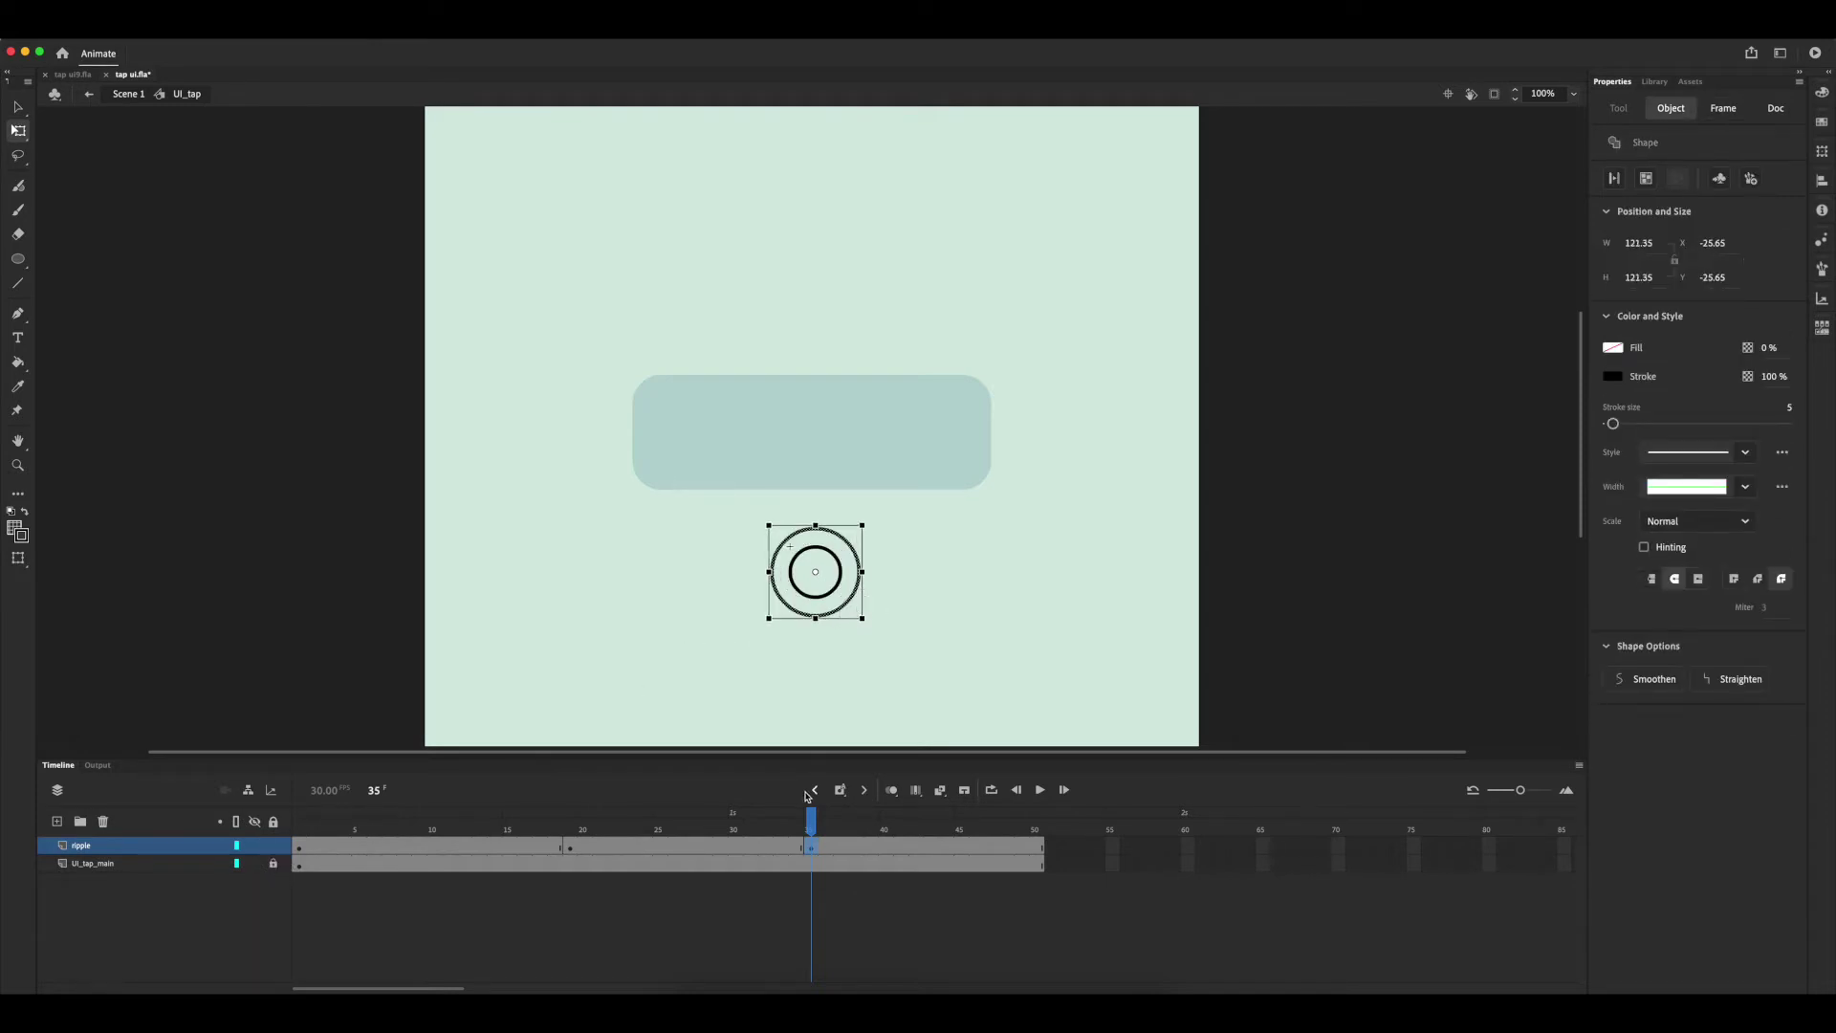
pyautogui.moveTo(812, 830); pyautogui.dragTo(258, 813)
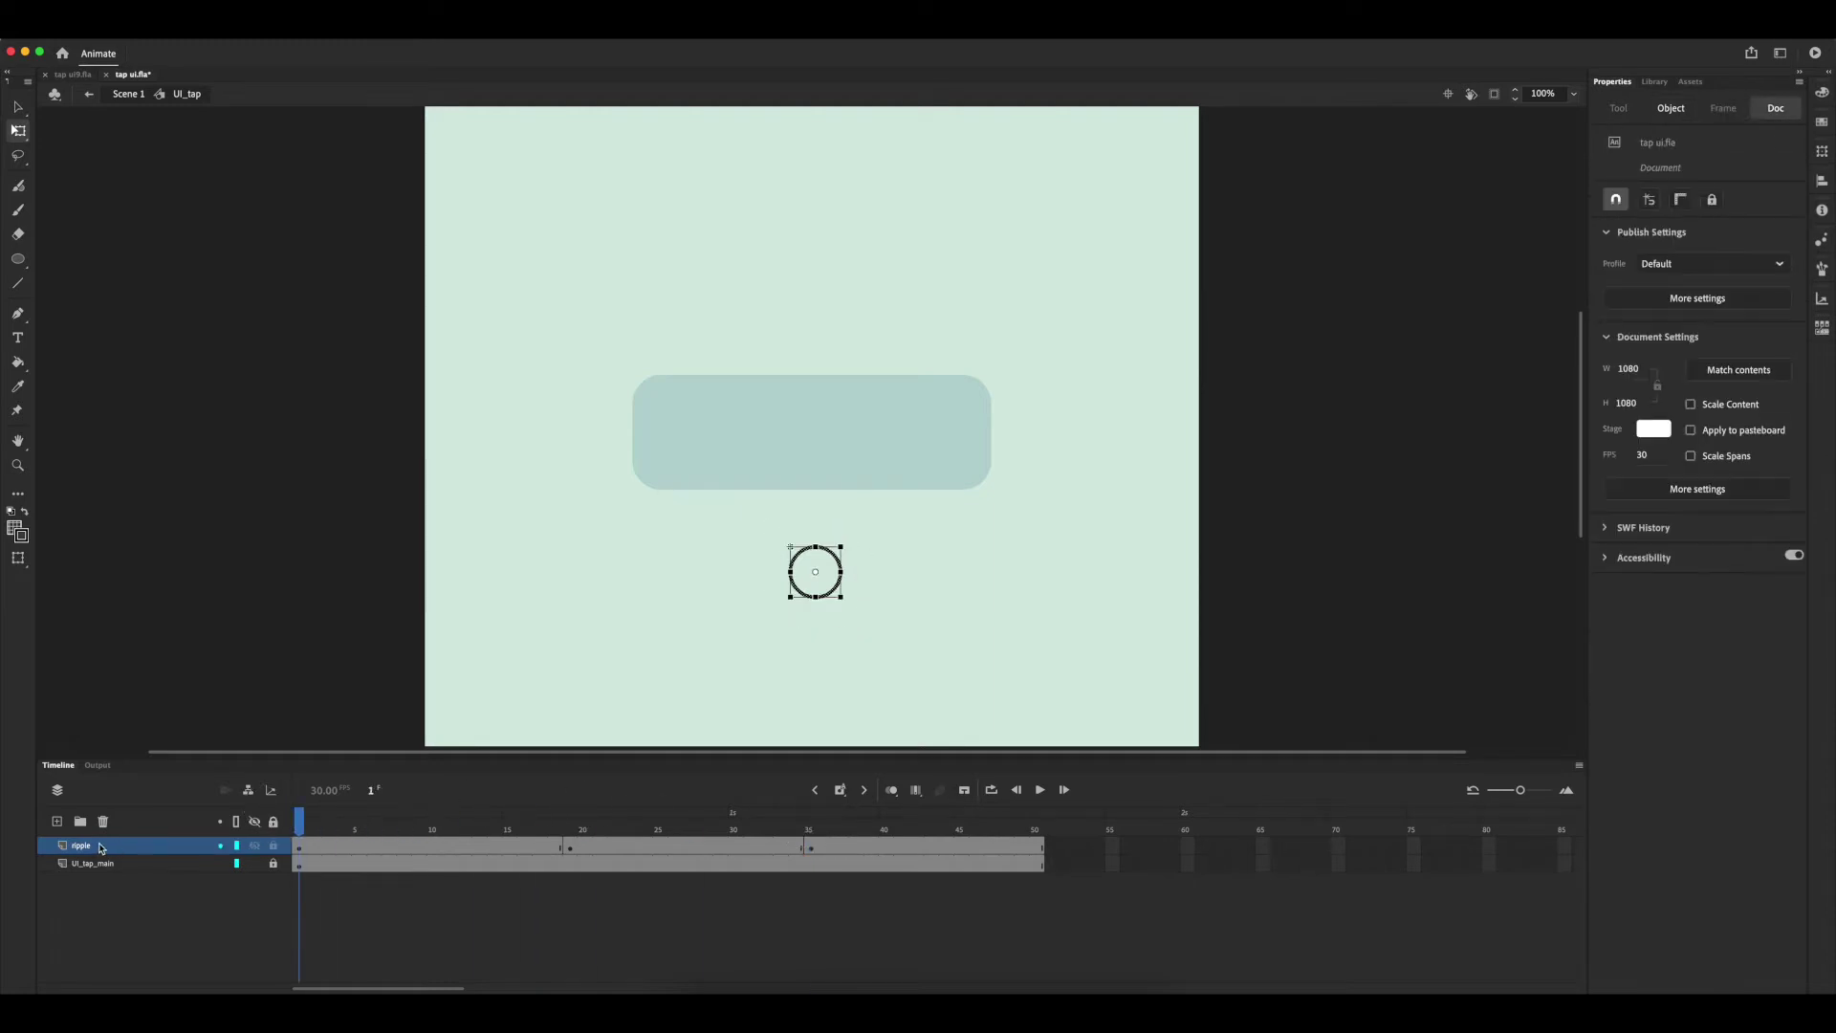
pyautogui.rightClick(81, 847)
# Duplicate the ripple layer as ripple_copy and delay its keyframes by one frame
pyautogui.click(138, 735)
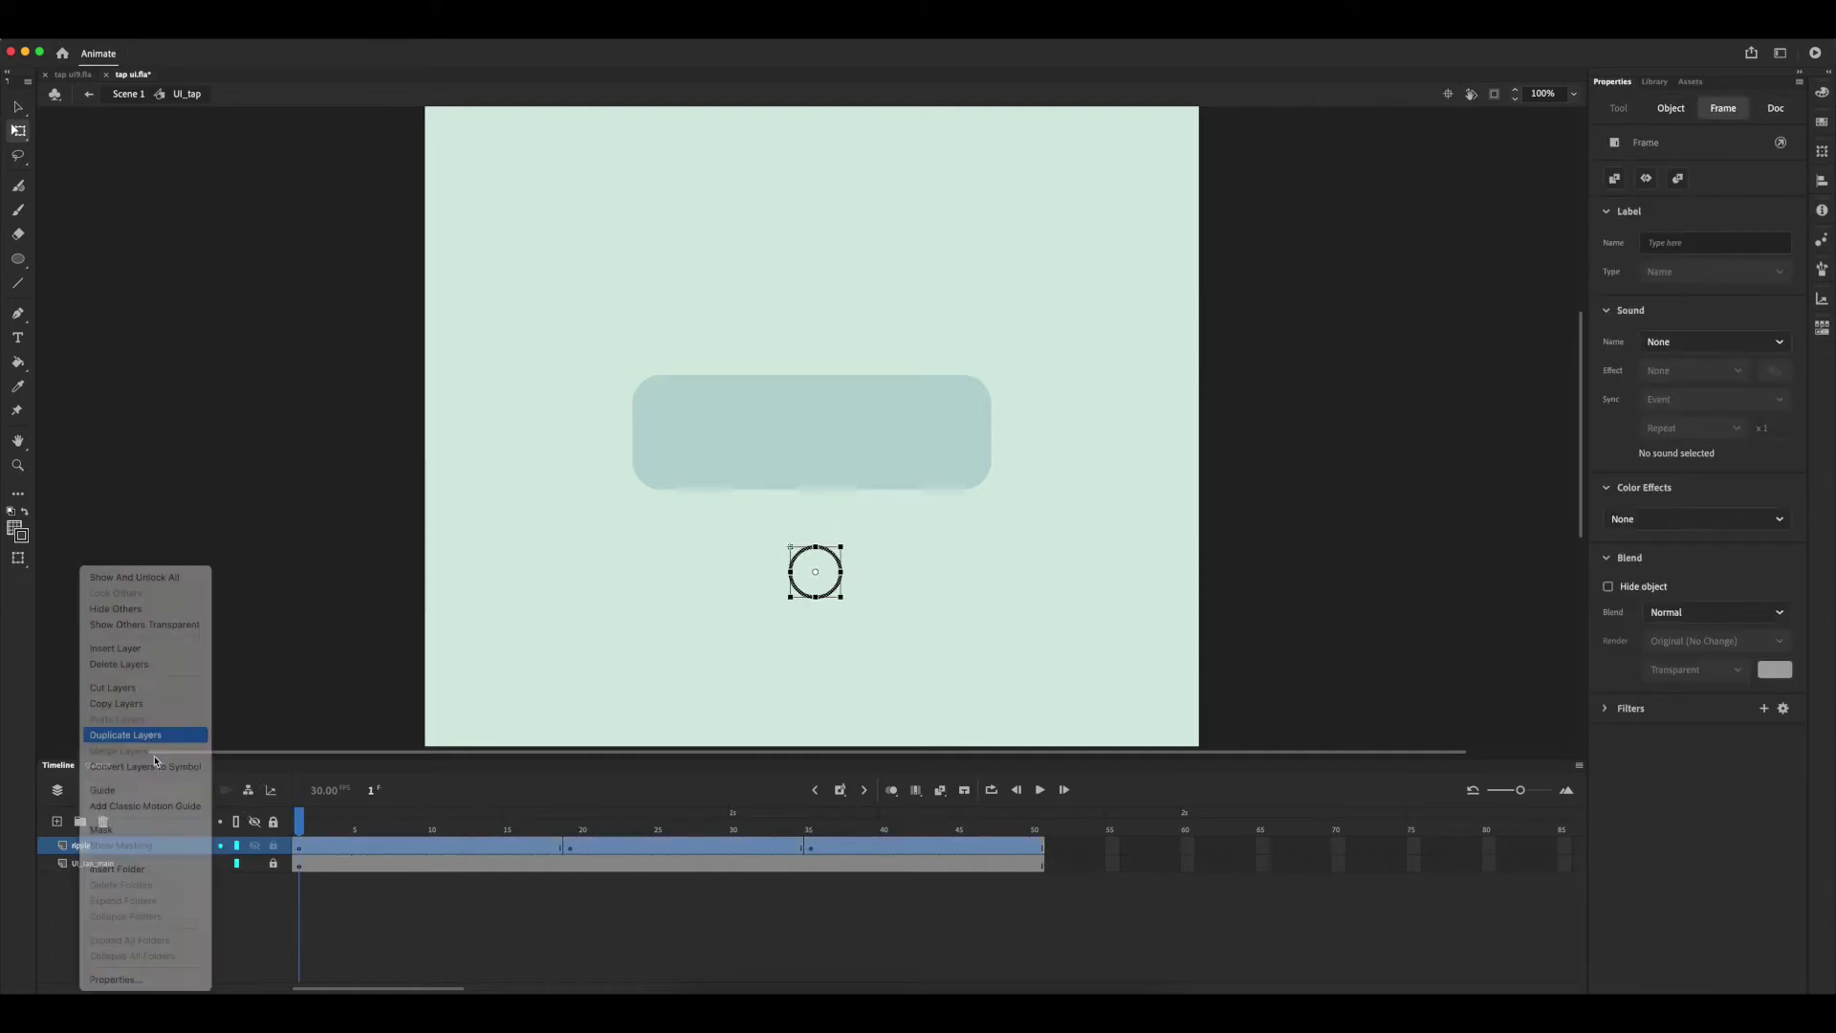
pyautogui.click(570, 848)
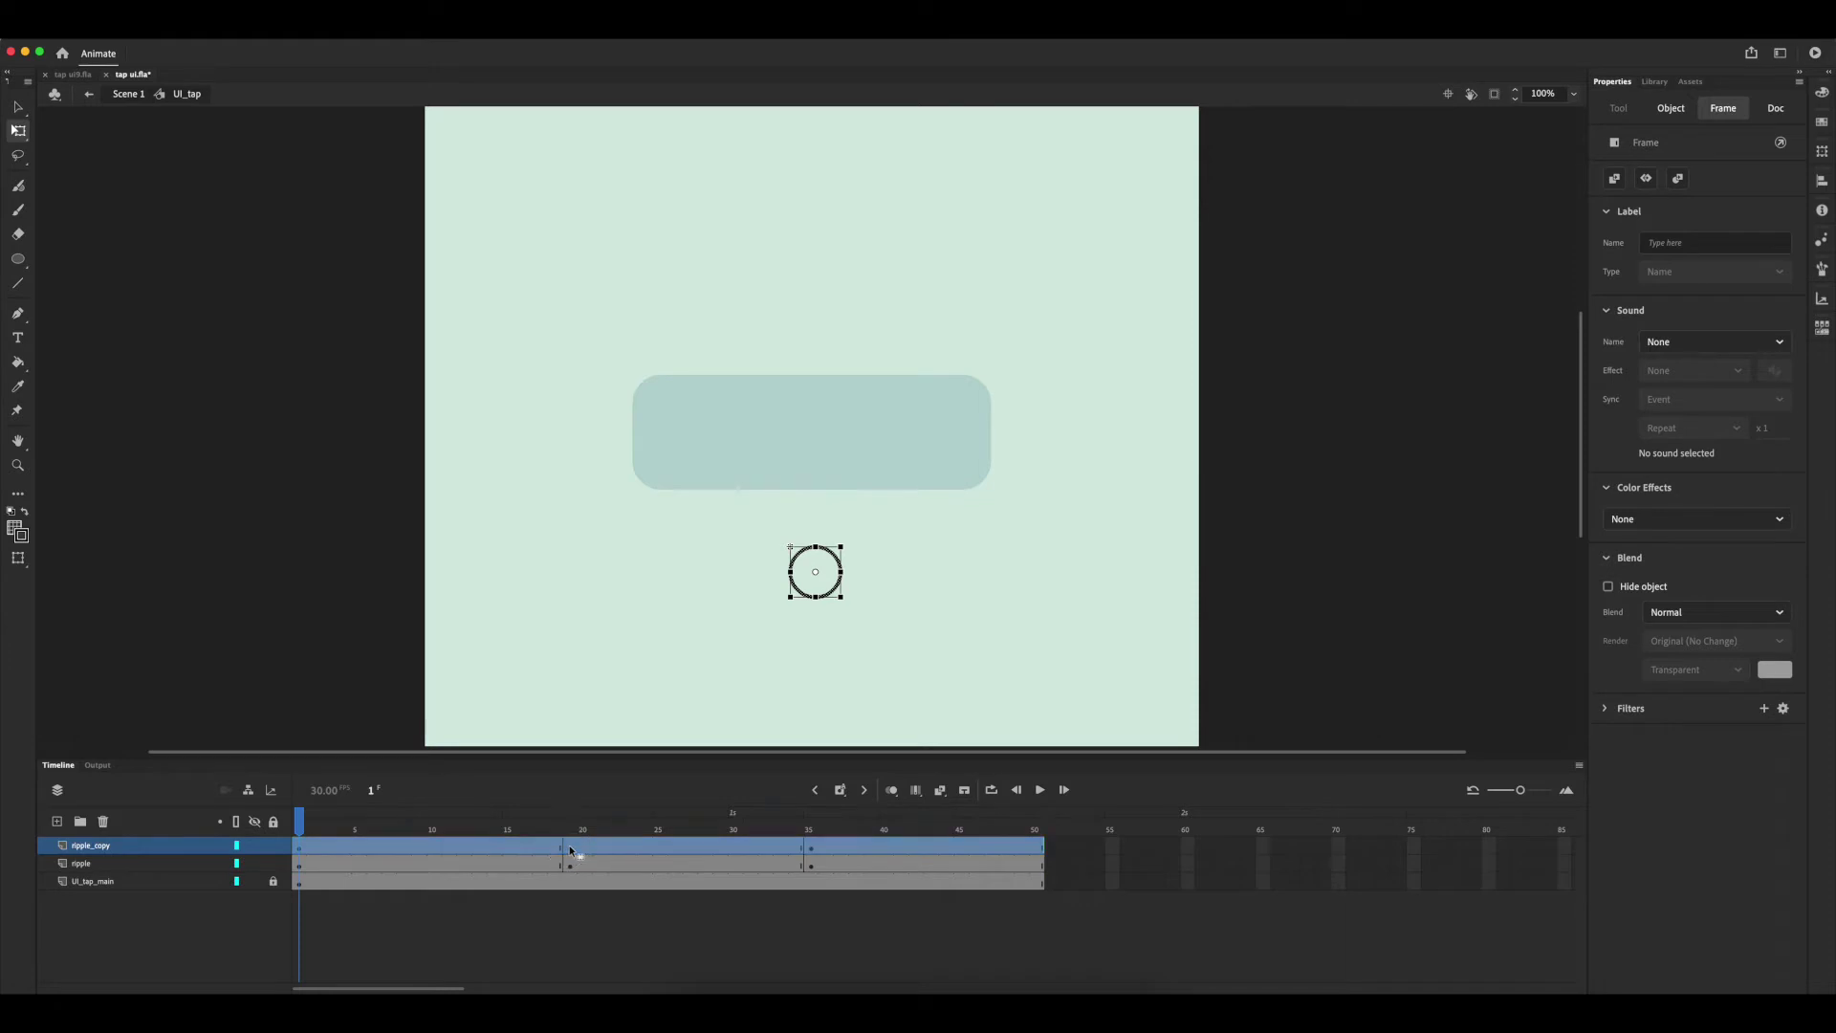
pyautogui.keyDown('shift'); pyautogui.click(811, 847); pyautogui.keyUp('shift')
pyautogui.moveTo(811, 848); pyautogui.dragTo(822, 848)
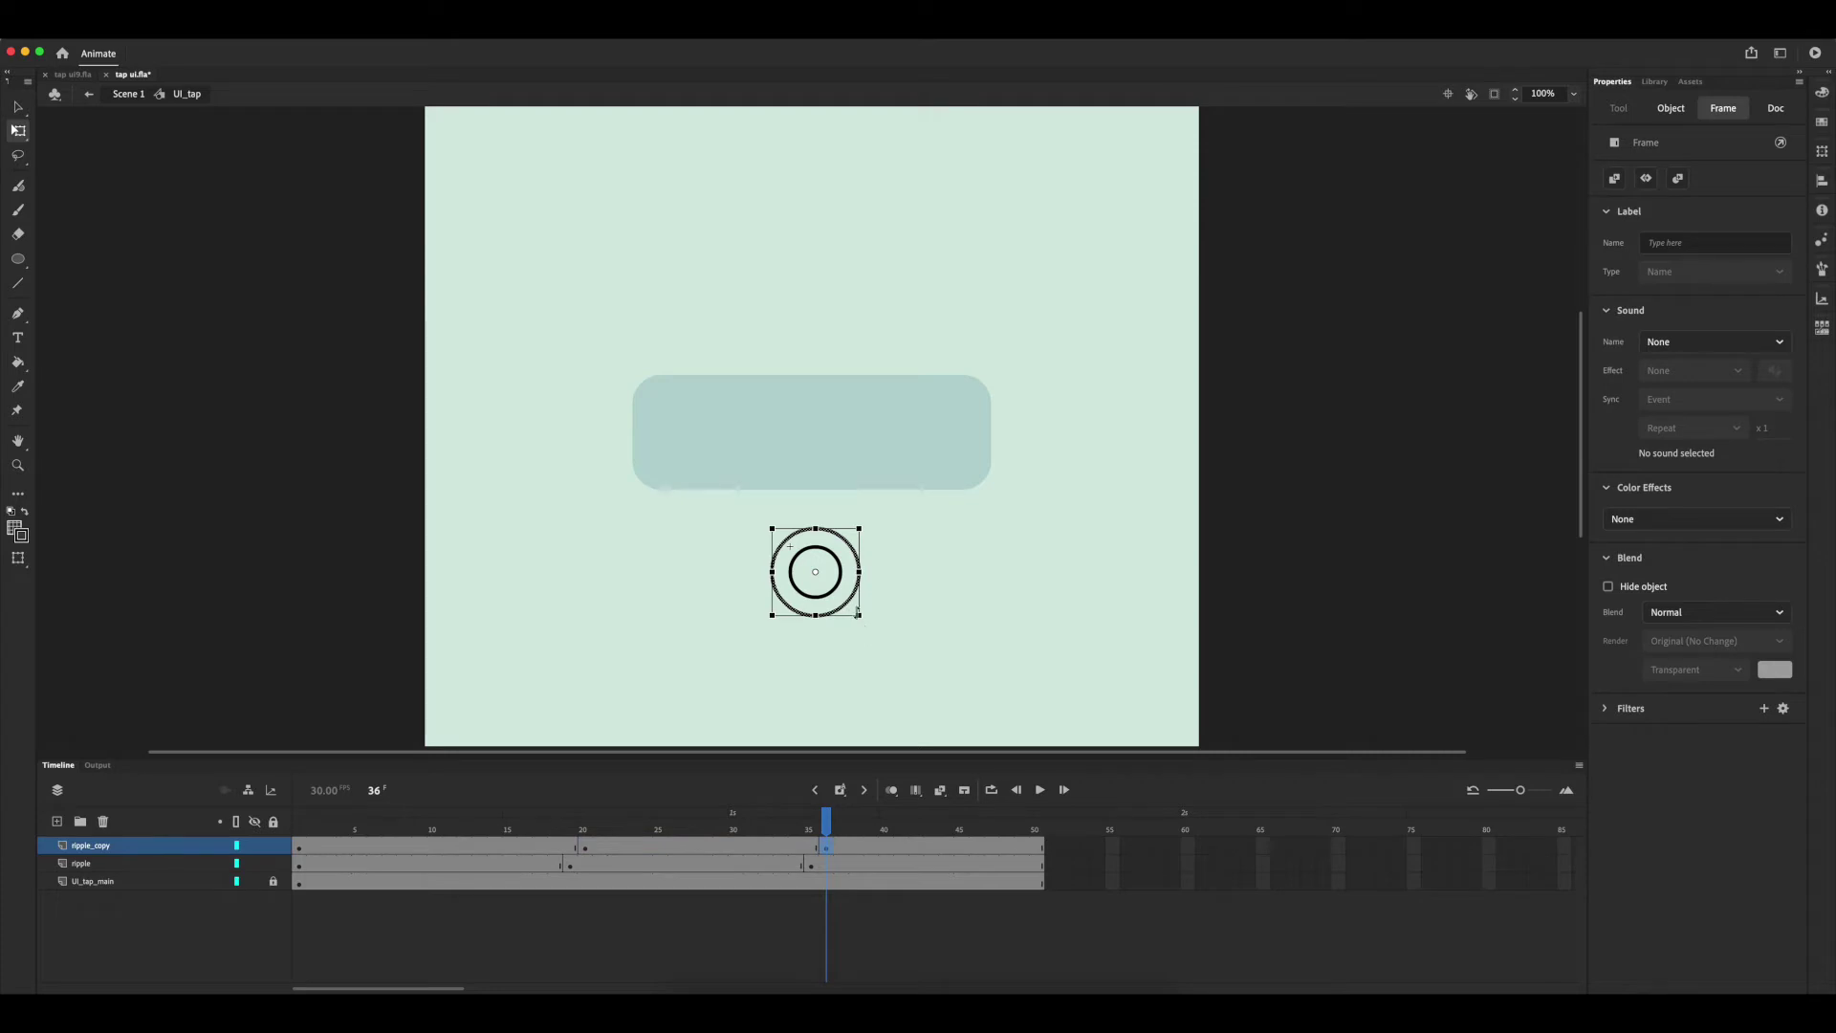
# Shrink the ripple_copy ring at frame 36 to 105.6 px with stroke size 2
pyautogui.moveTo(858, 613); pyautogui.dragTo(852, 604)
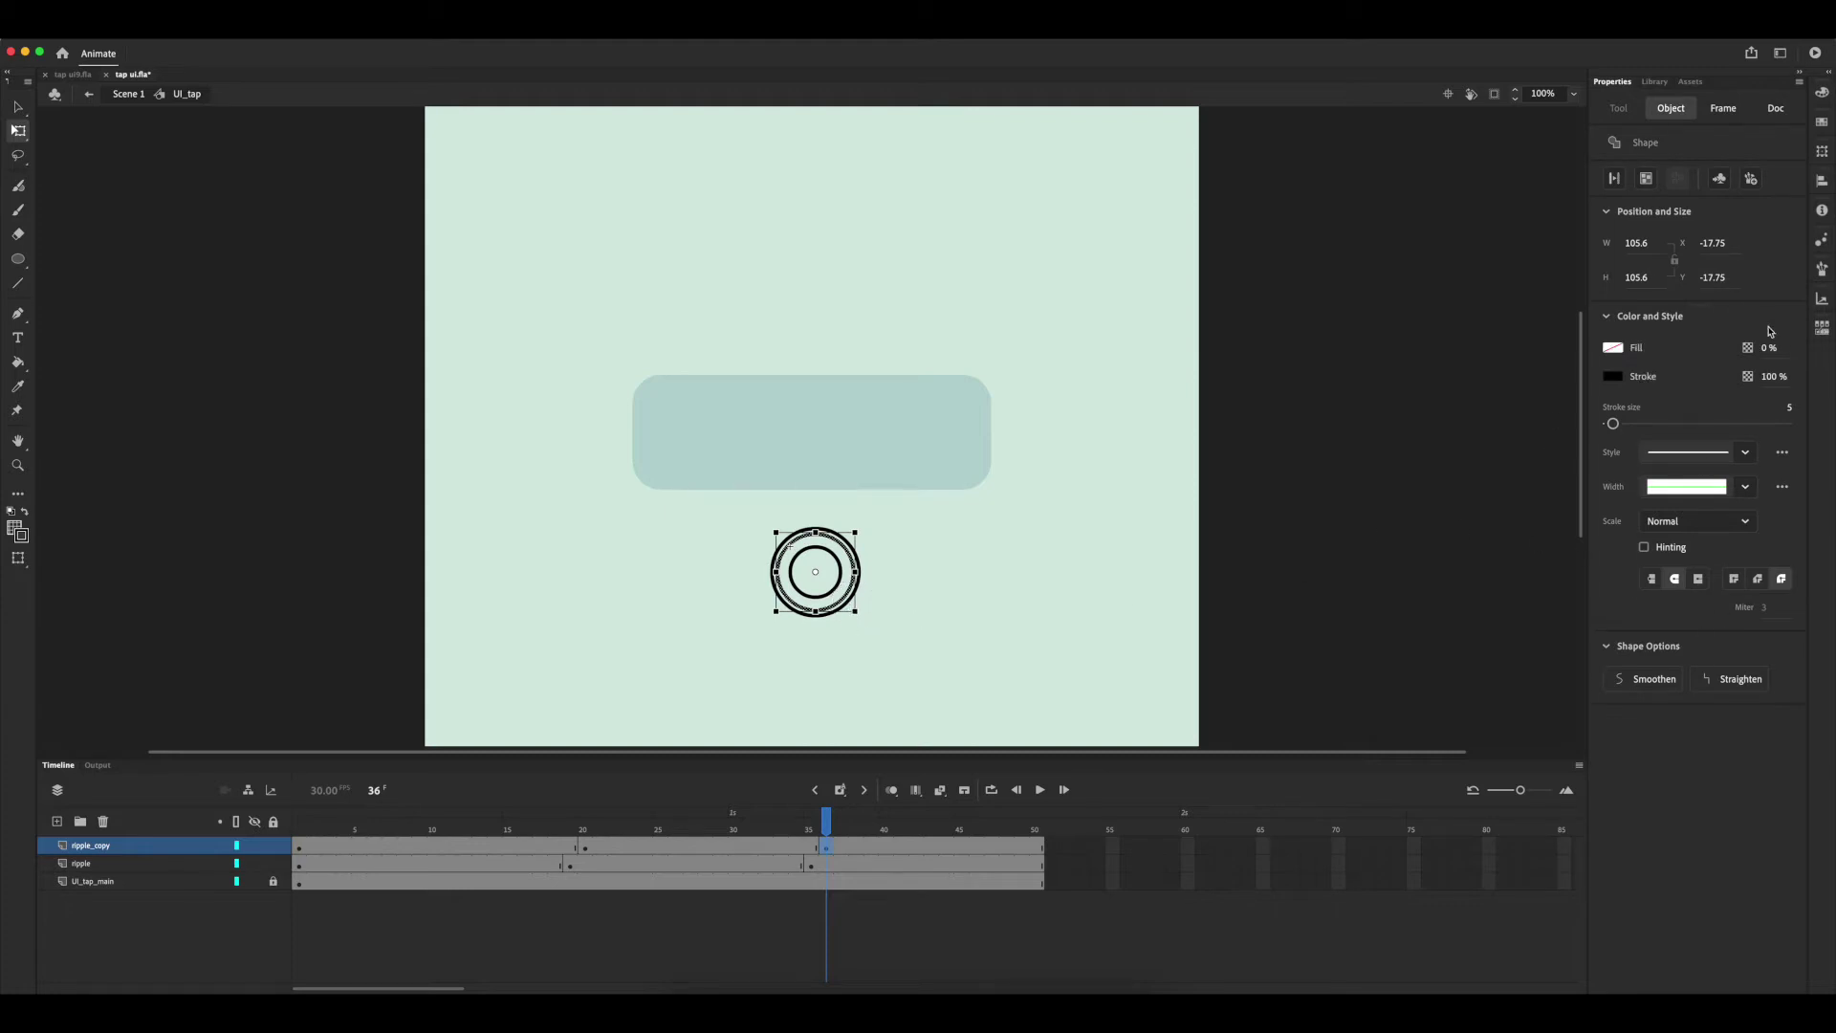
pyautogui.click(1788, 408)
pyautogui.write('2')
pyautogui.press('Return')
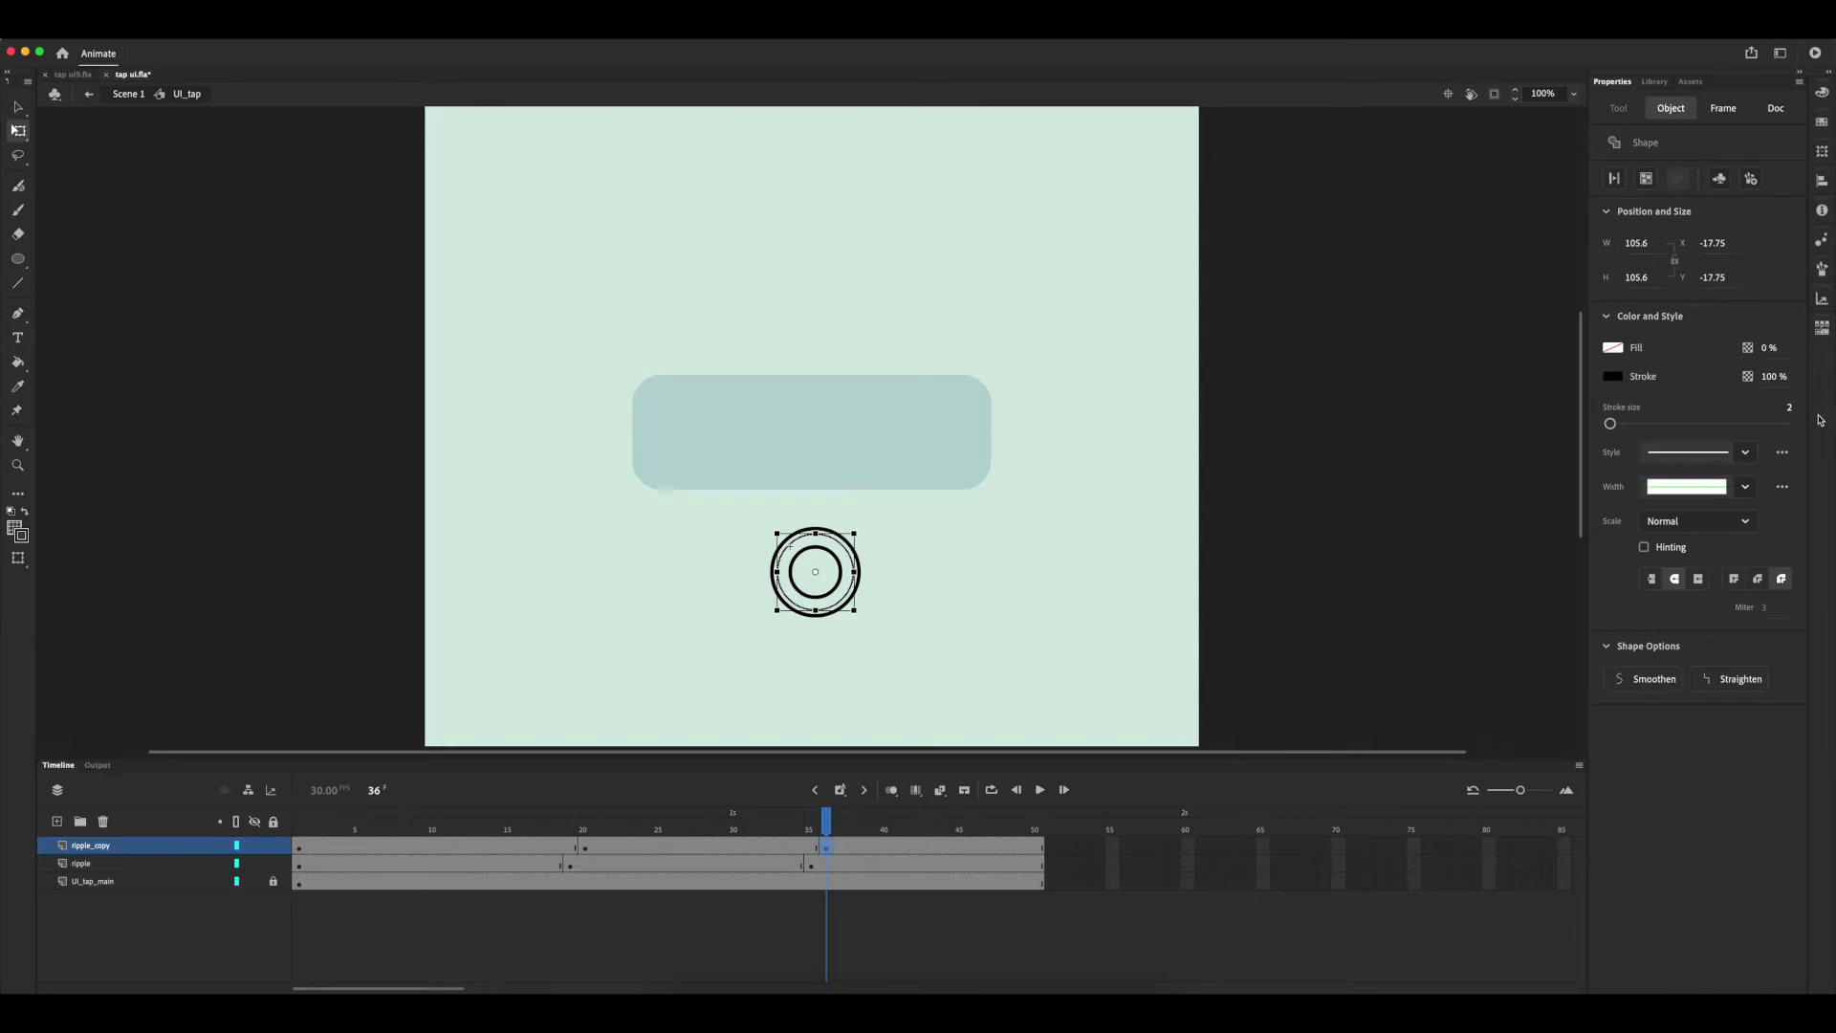
pyautogui.click(811, 865)
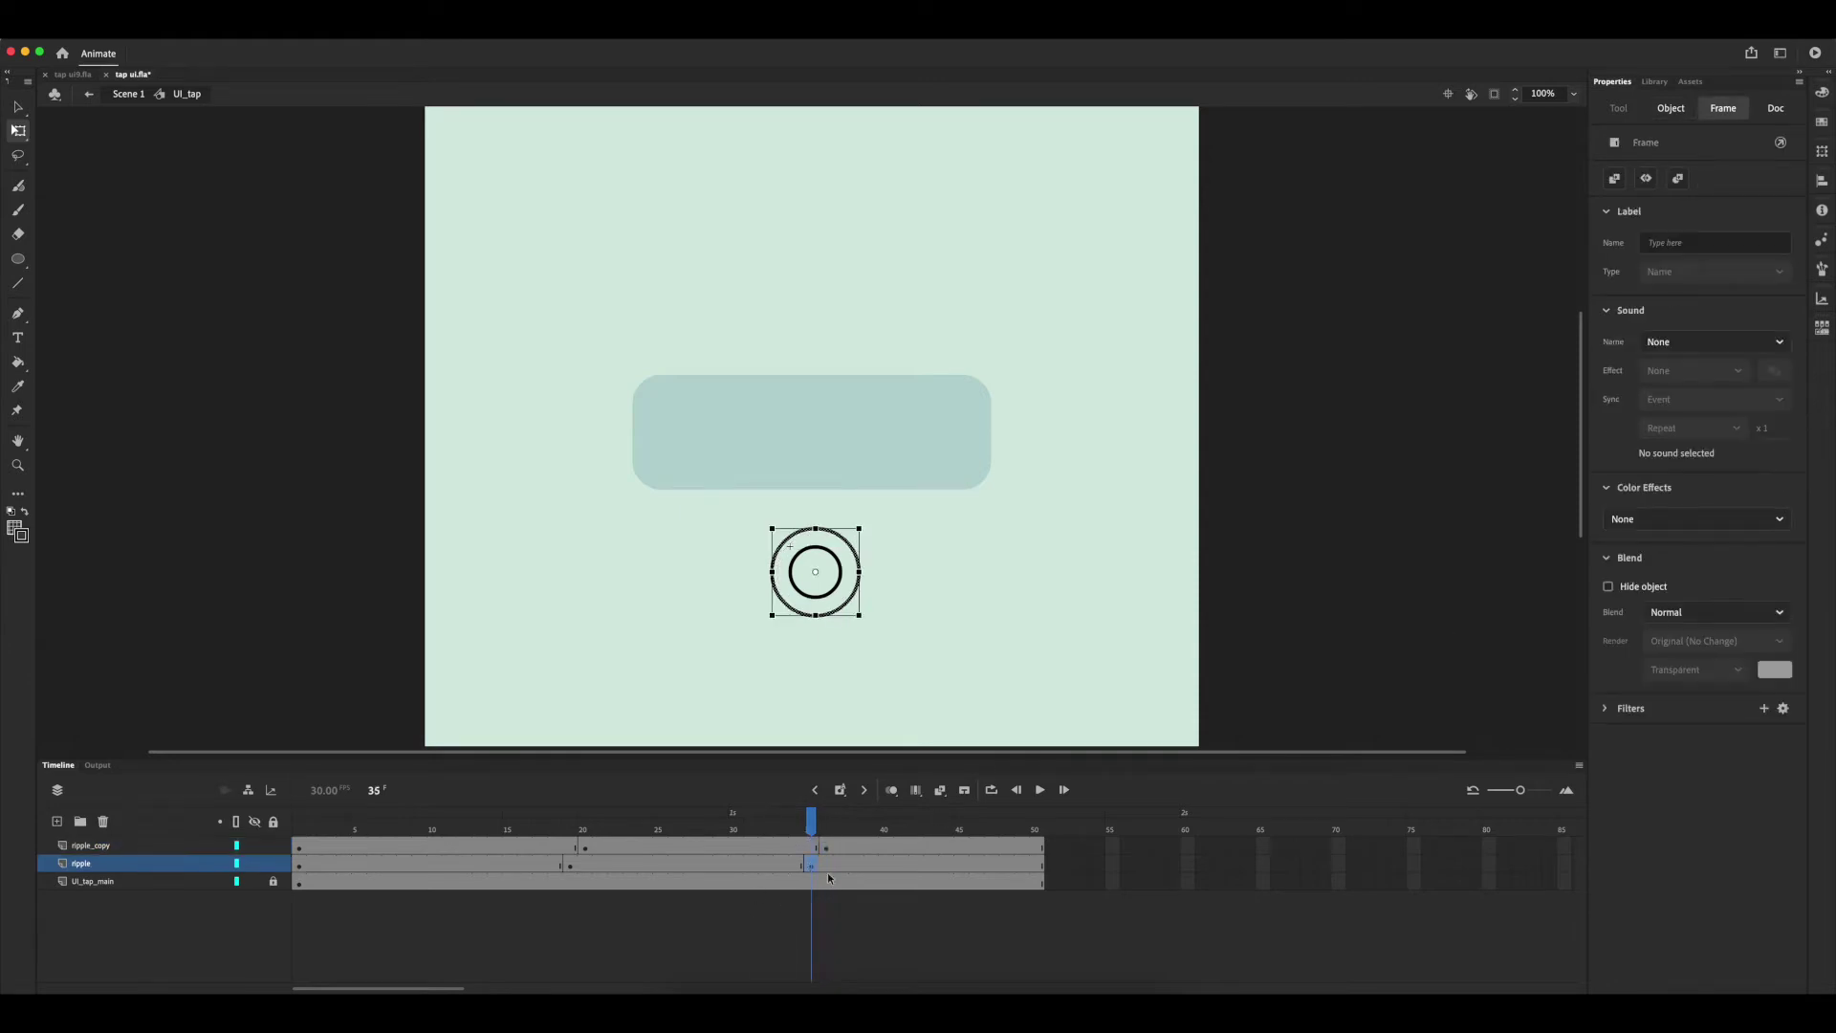
# Set the ripple ring at frame 35 to stroke size 0.1 and 0% stroke opacity
pyautogui.click(859, 597)
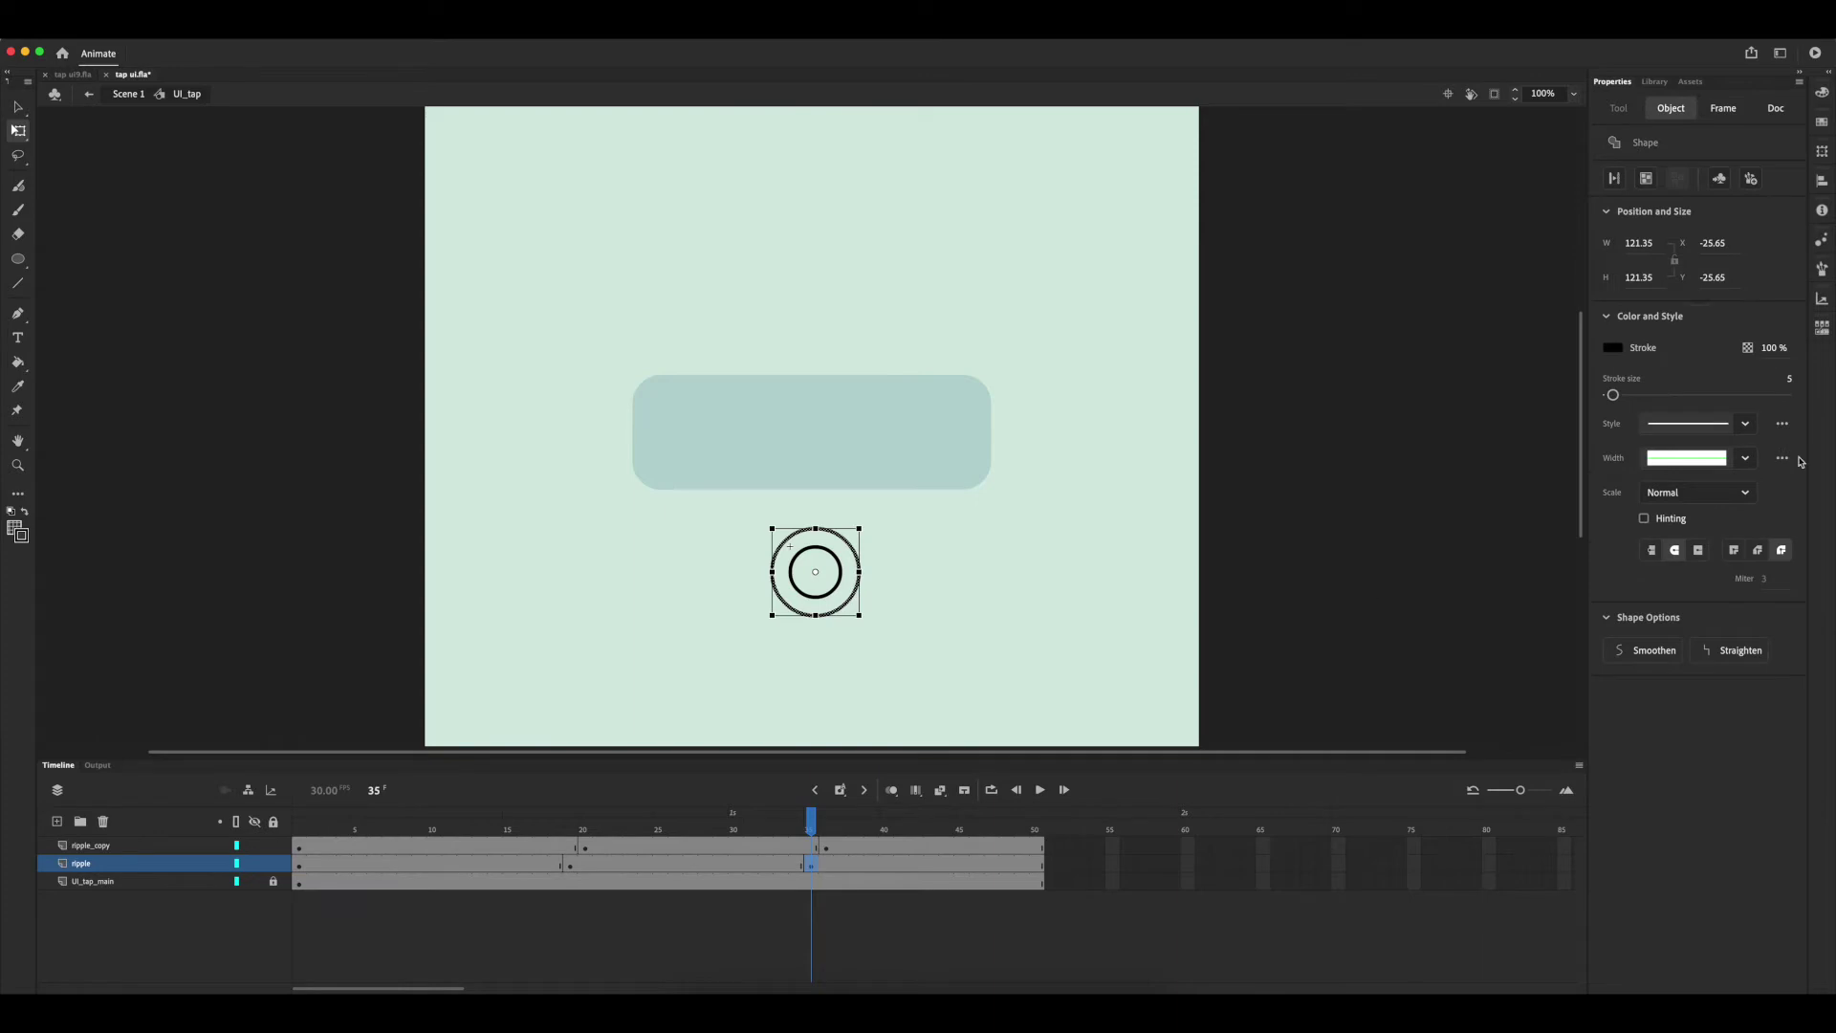
pyautogui.click(1793, 379)
pyautogui.write('0.1')
pyautogui.press('Return')
pyautogui.click(1775, 348)
pyautogui.write('0')
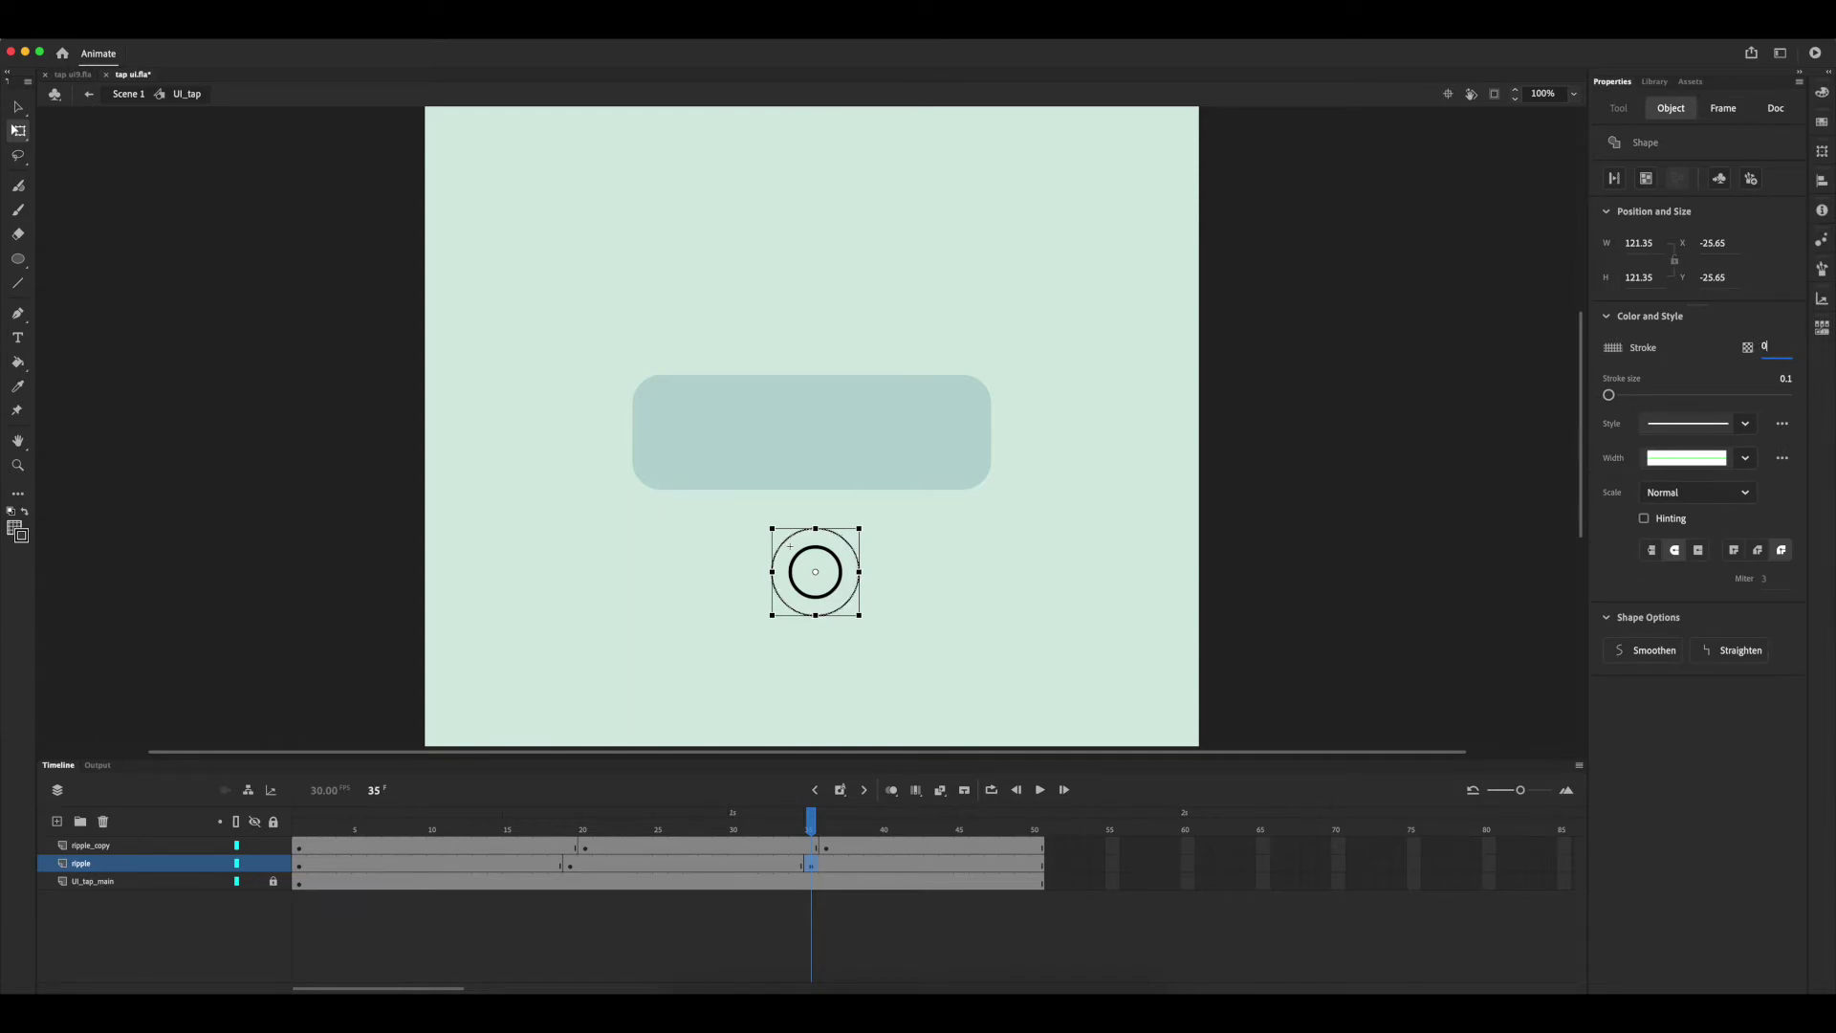
pyautogui.press('Return')
# Set the ripple_copy ring's stroke opacity at frame 36 to 0%
pyautogui.click(828, 848)
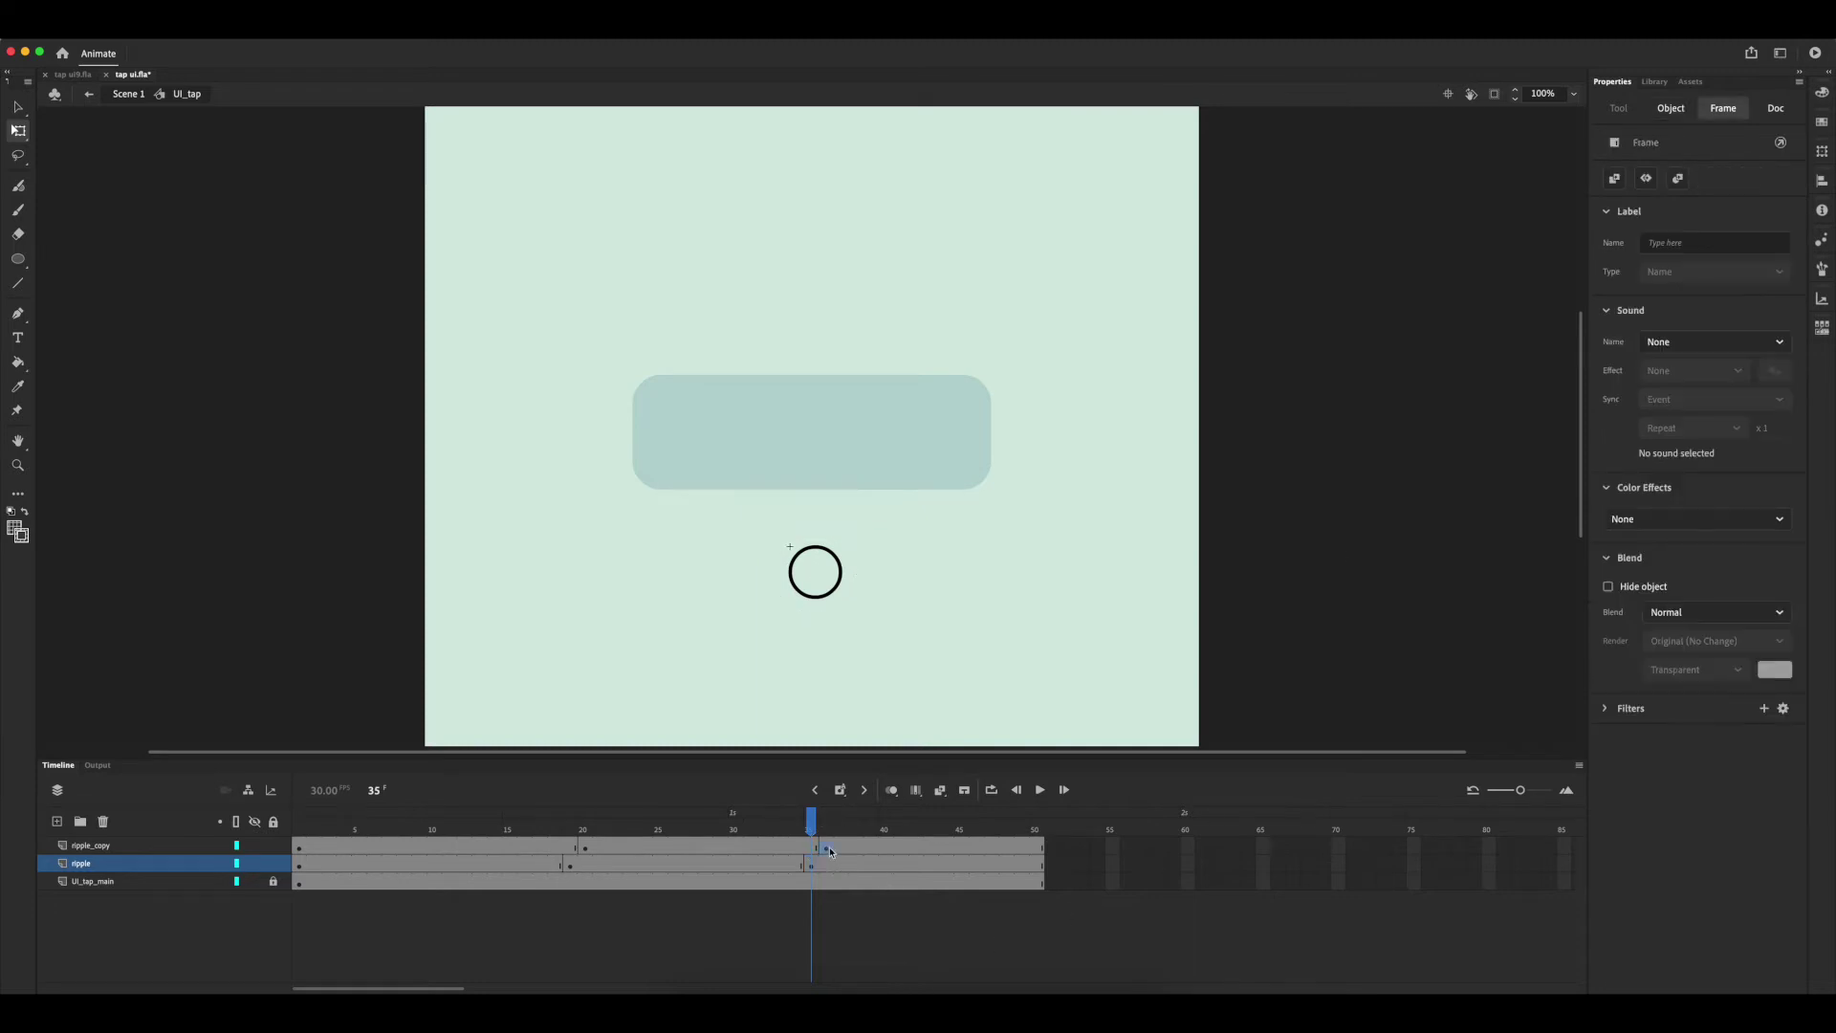
pyautogui.click(828, 849)
pyautogui.click(858, 564)
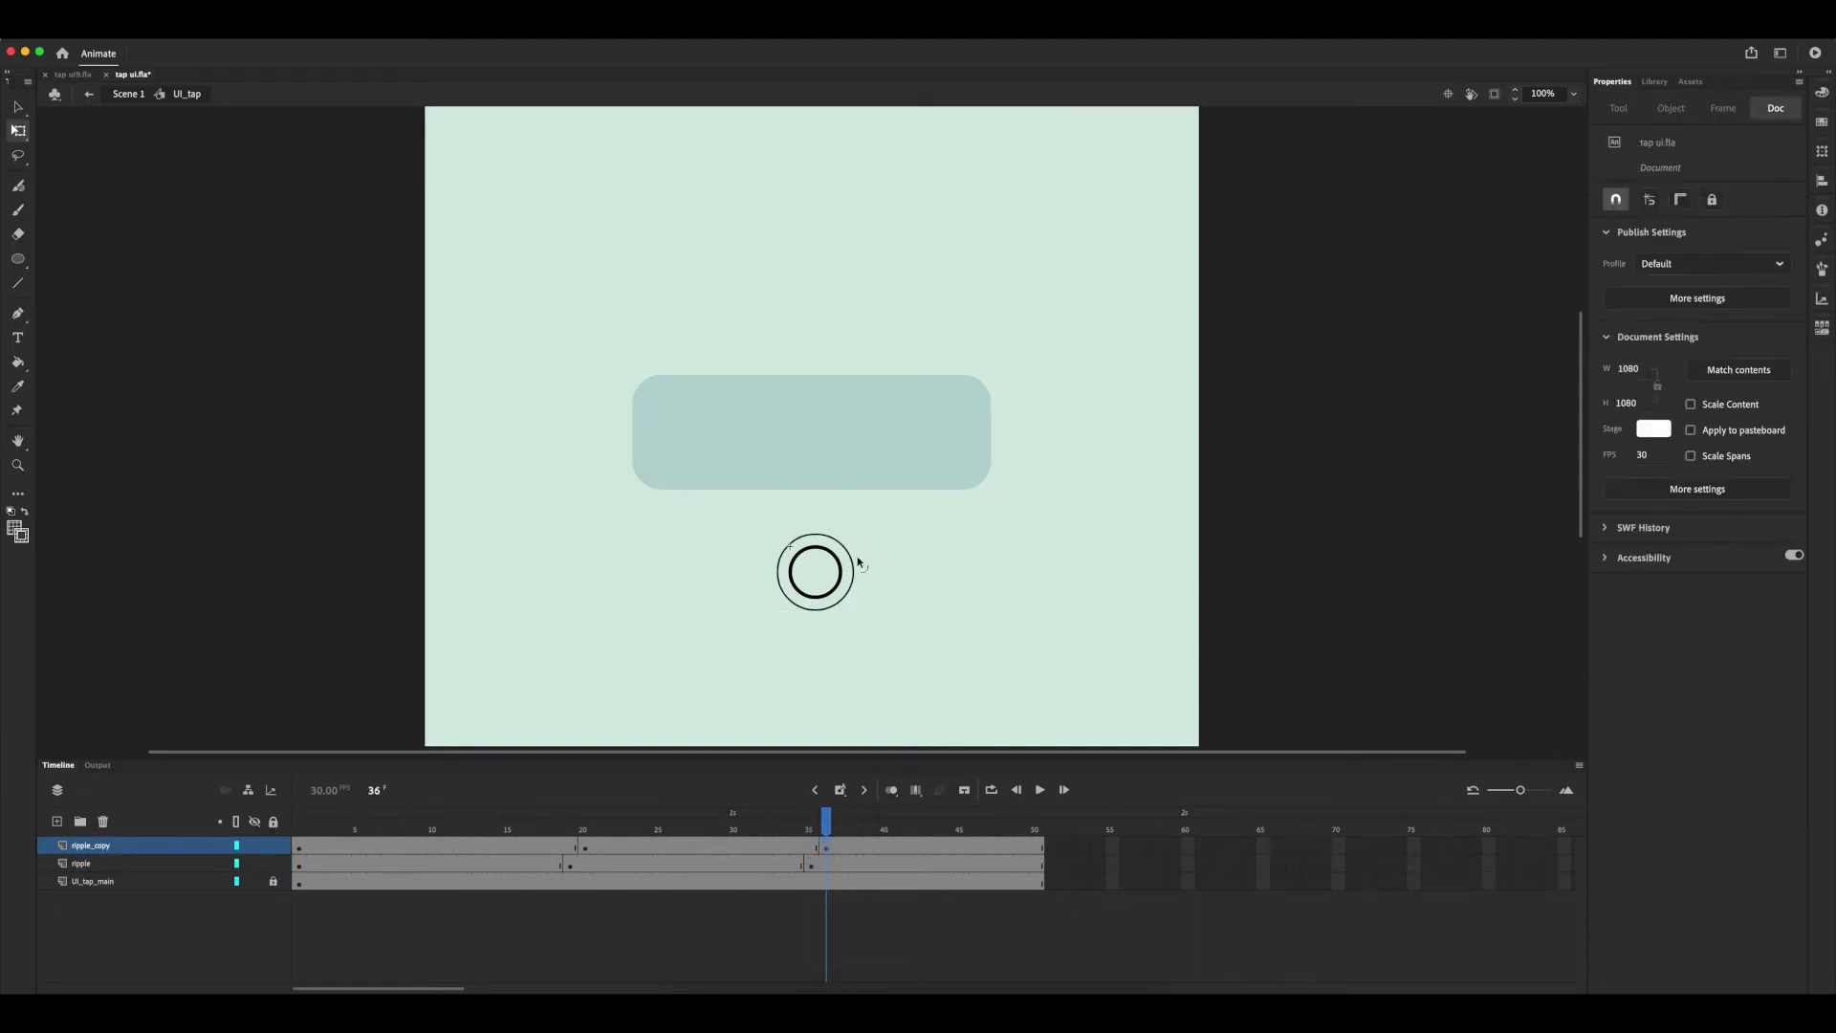
pyautogui.click(851, 557)
pyautogui.click(1772, 349)
pyautogui.write('0')
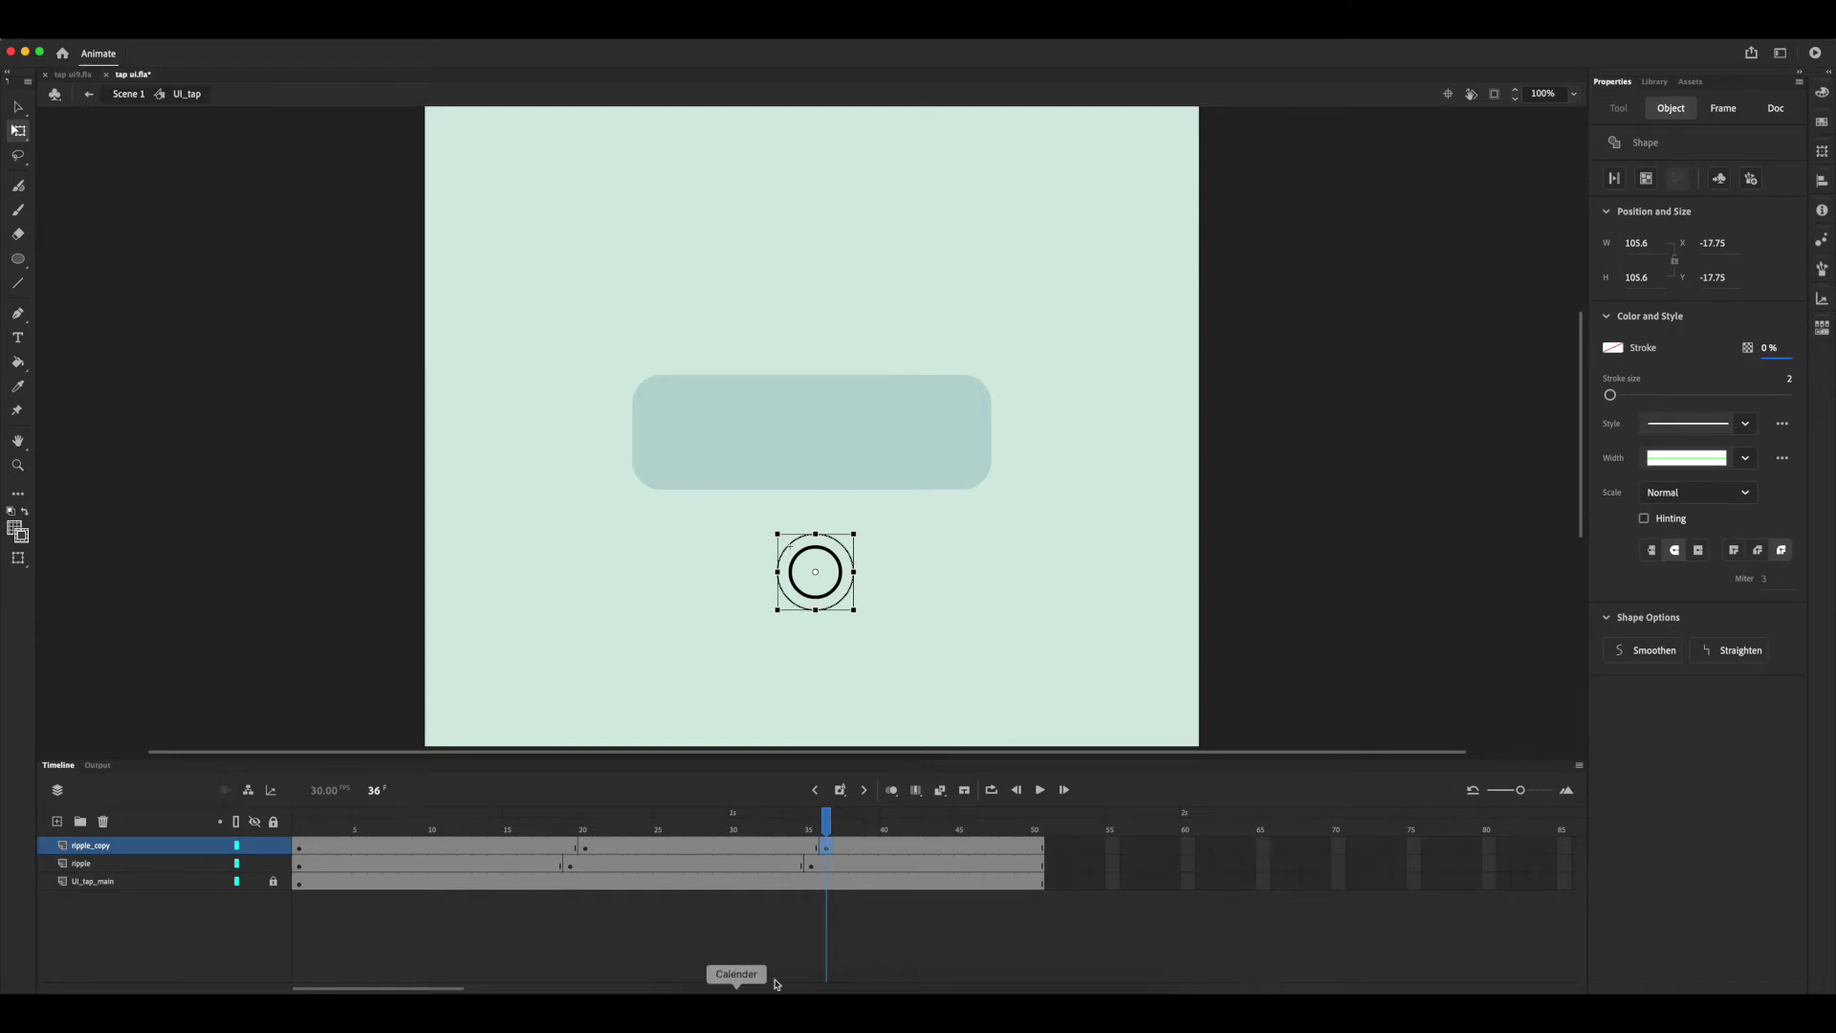
# Create shape tweens between the ripple layers' keyframes
pyautogui.moveTo(826, 821); pyautogui.dragTo(763, 845)
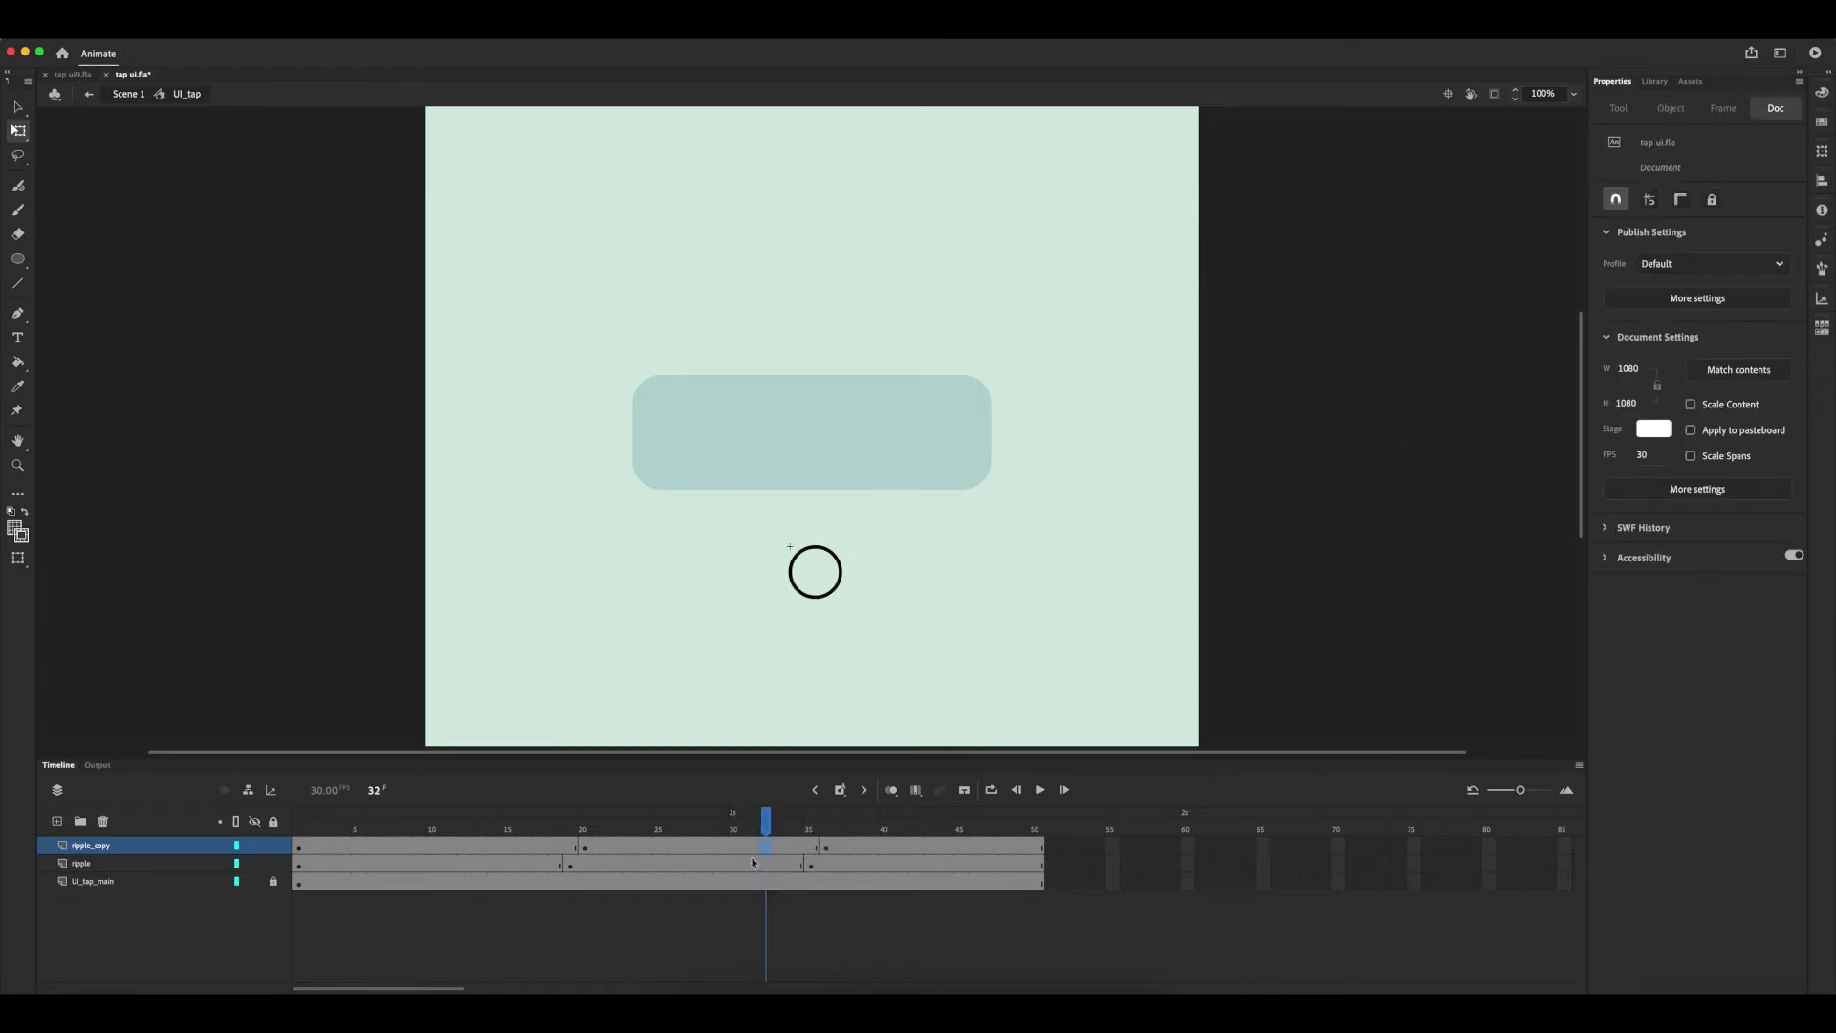
pyautogui.rightClick(766, 863)
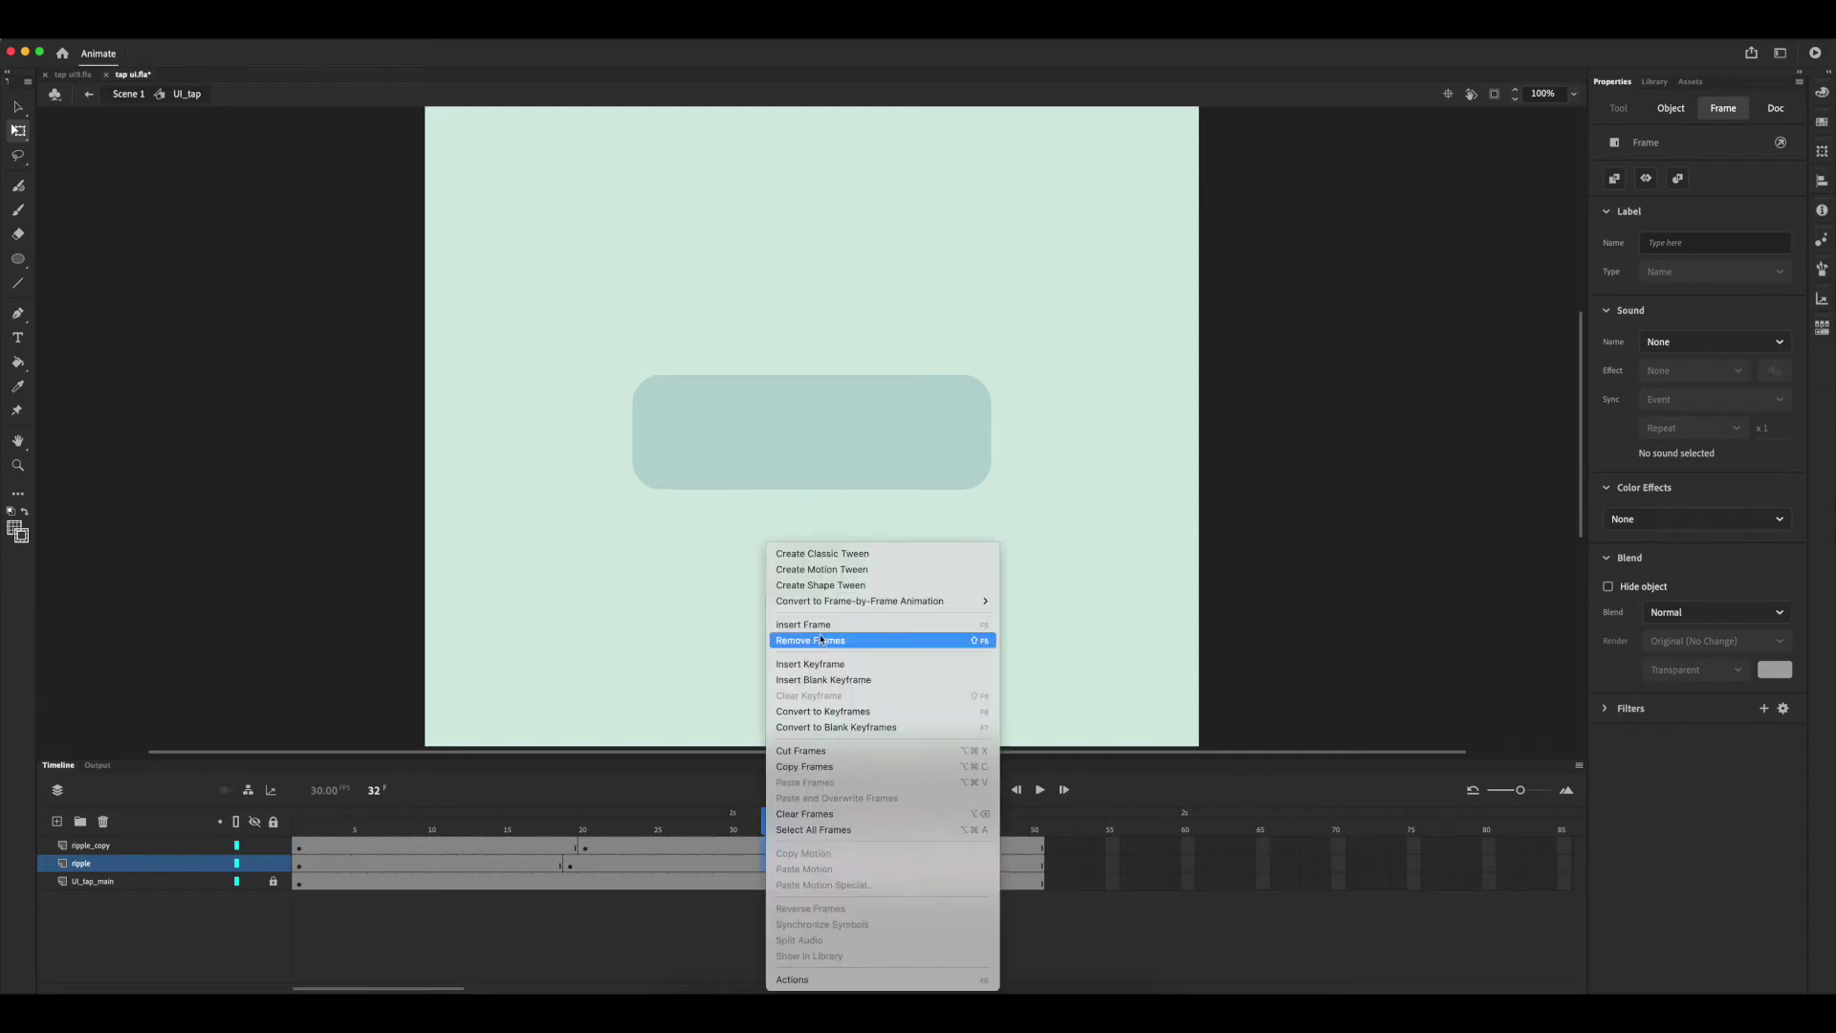
pyautogui.click(835, 587)
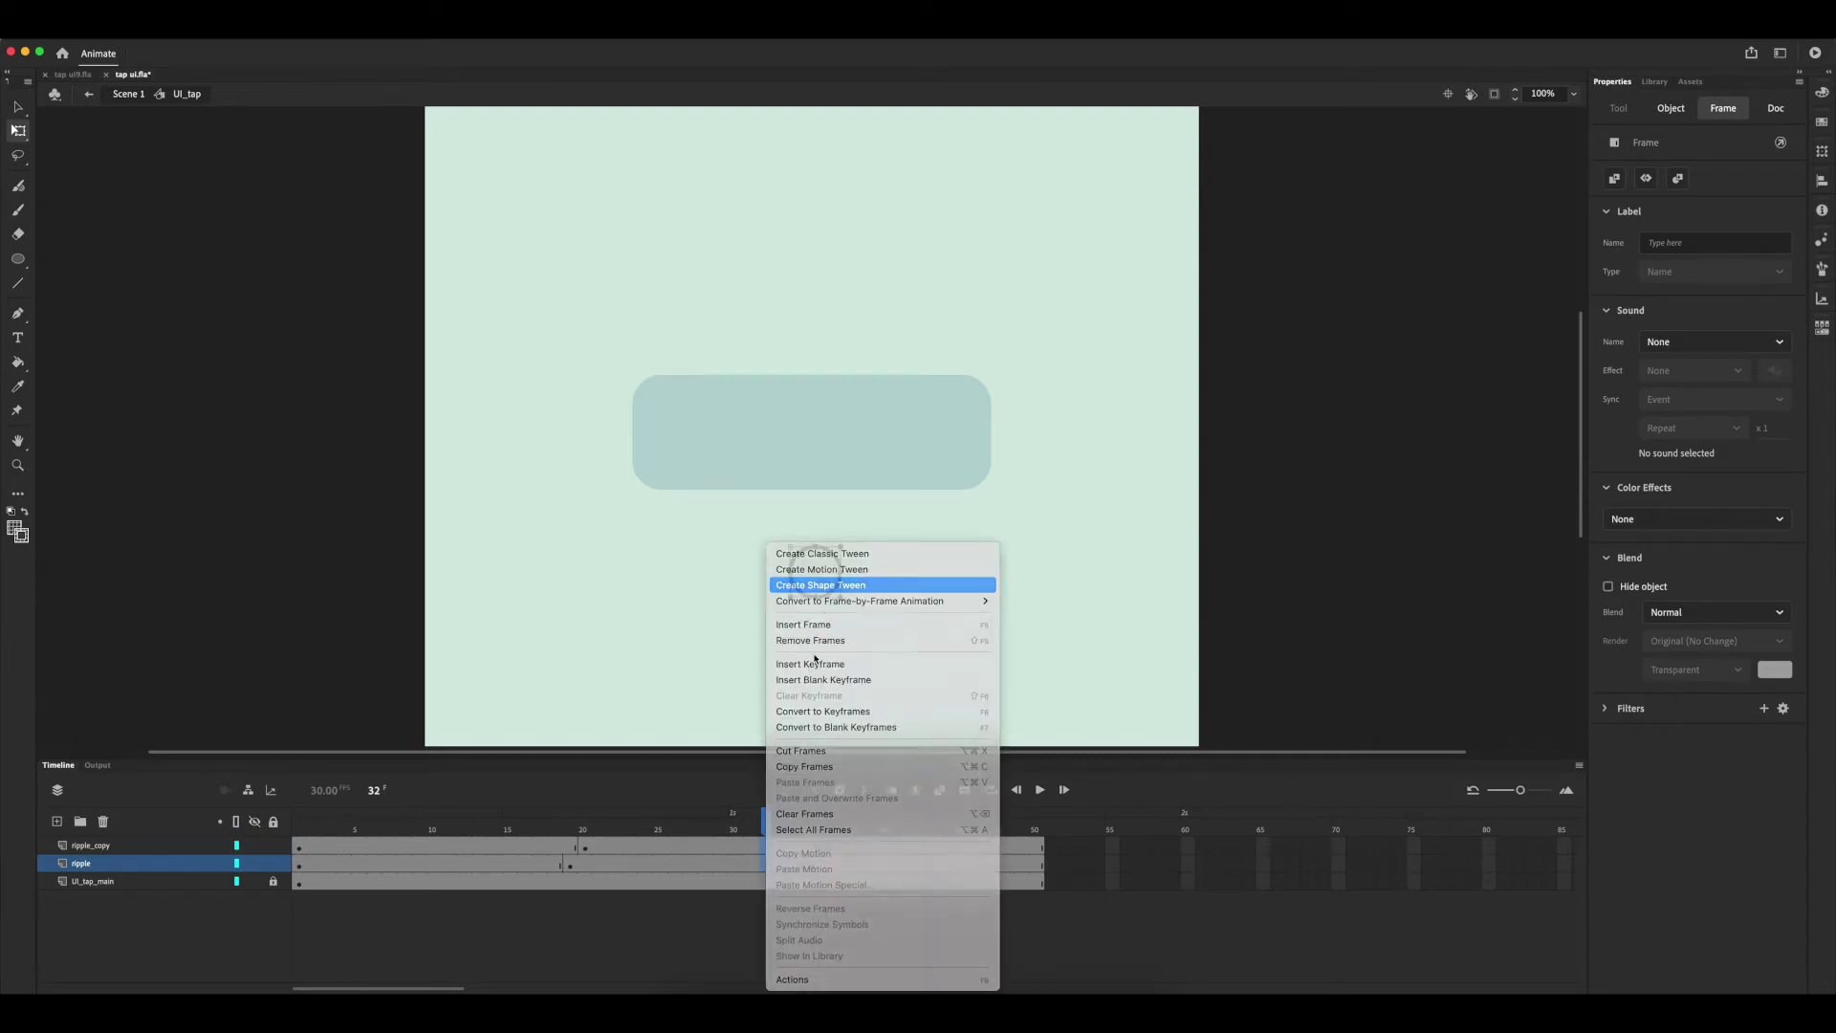
pyautogui.moveTo(763, 823); pyautogui.dragTo(230, 837)
pyautogui.press('Return')
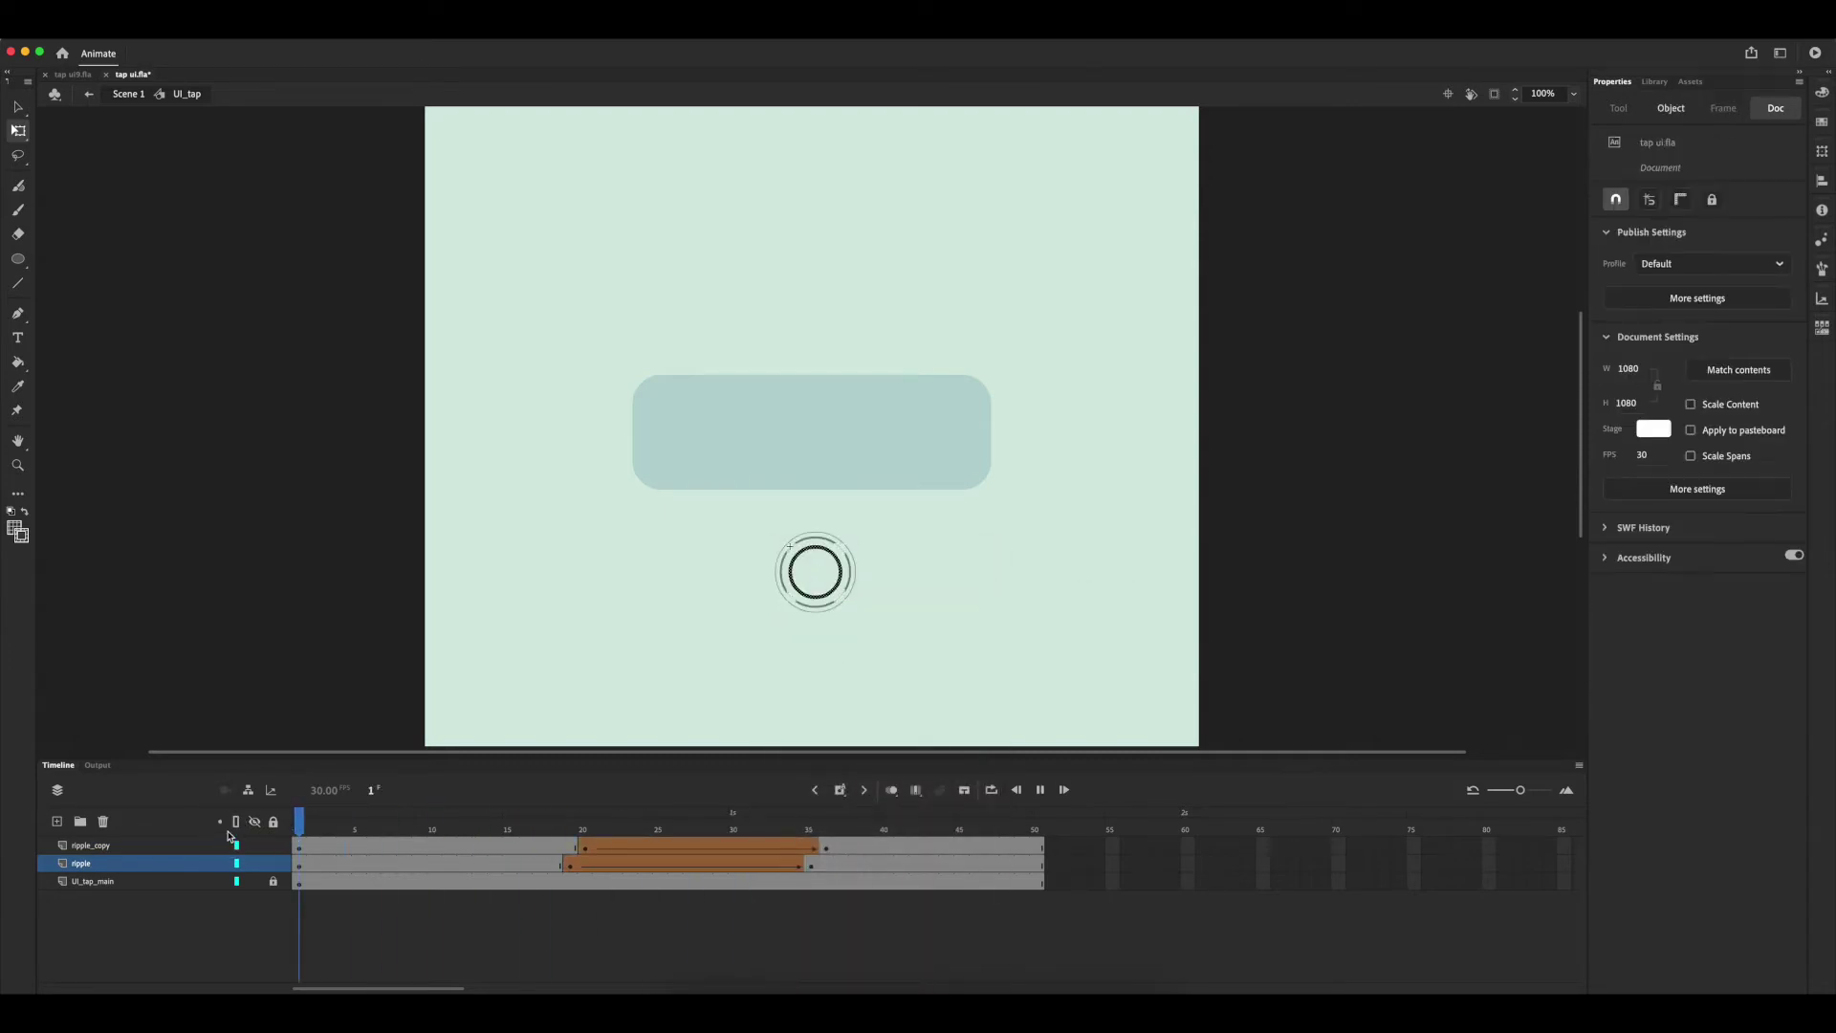
pyautogui.press('Return')
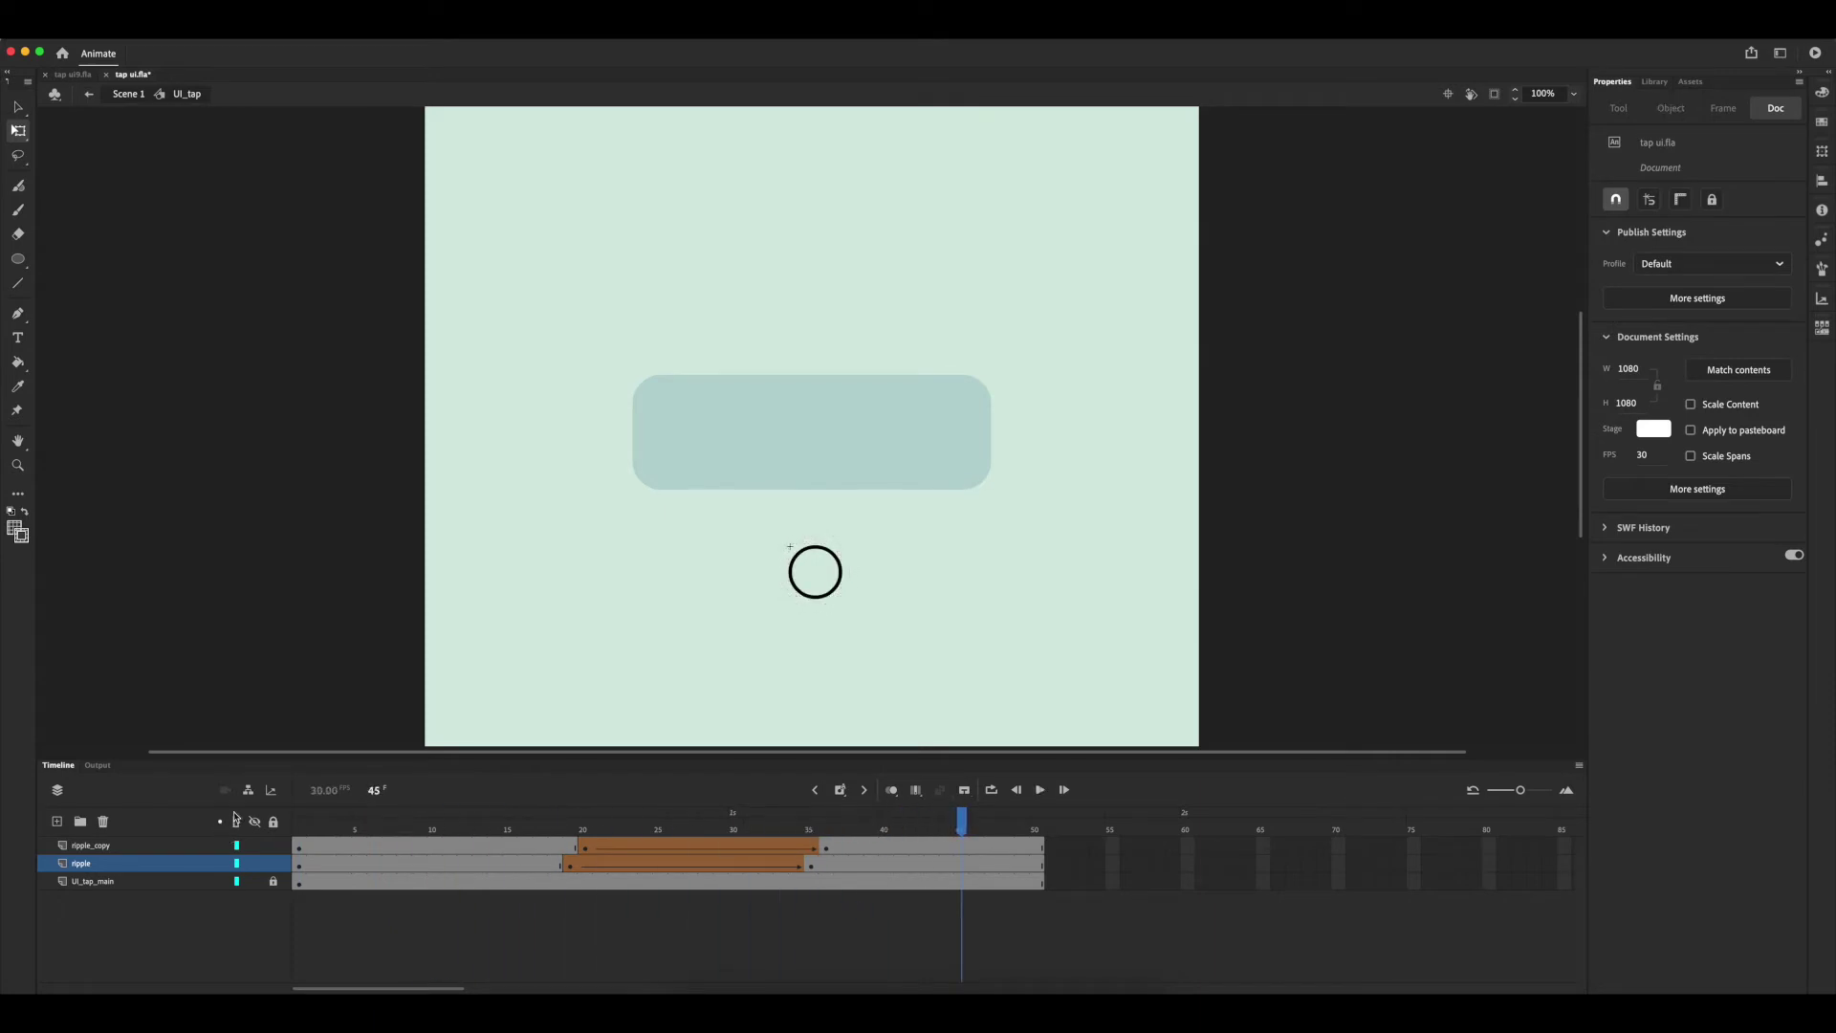
pyautogui.click(747, 865)
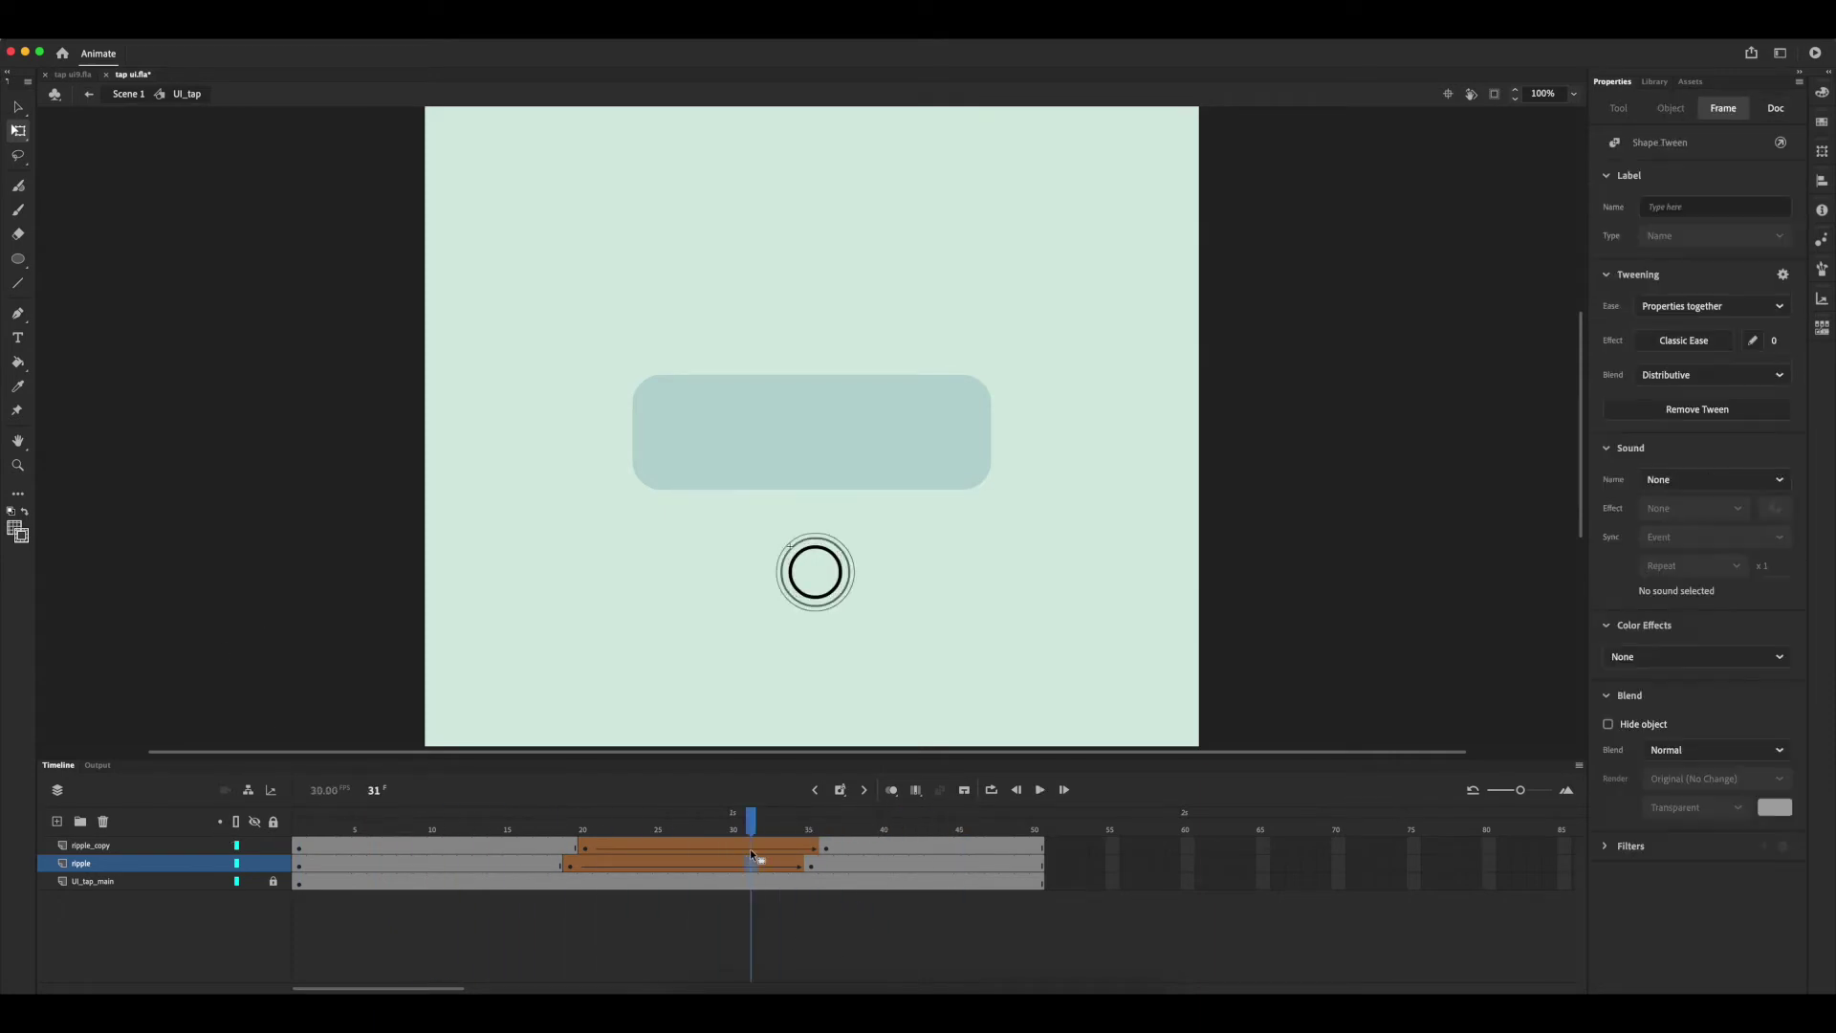
pyautogui.click(752, 848)
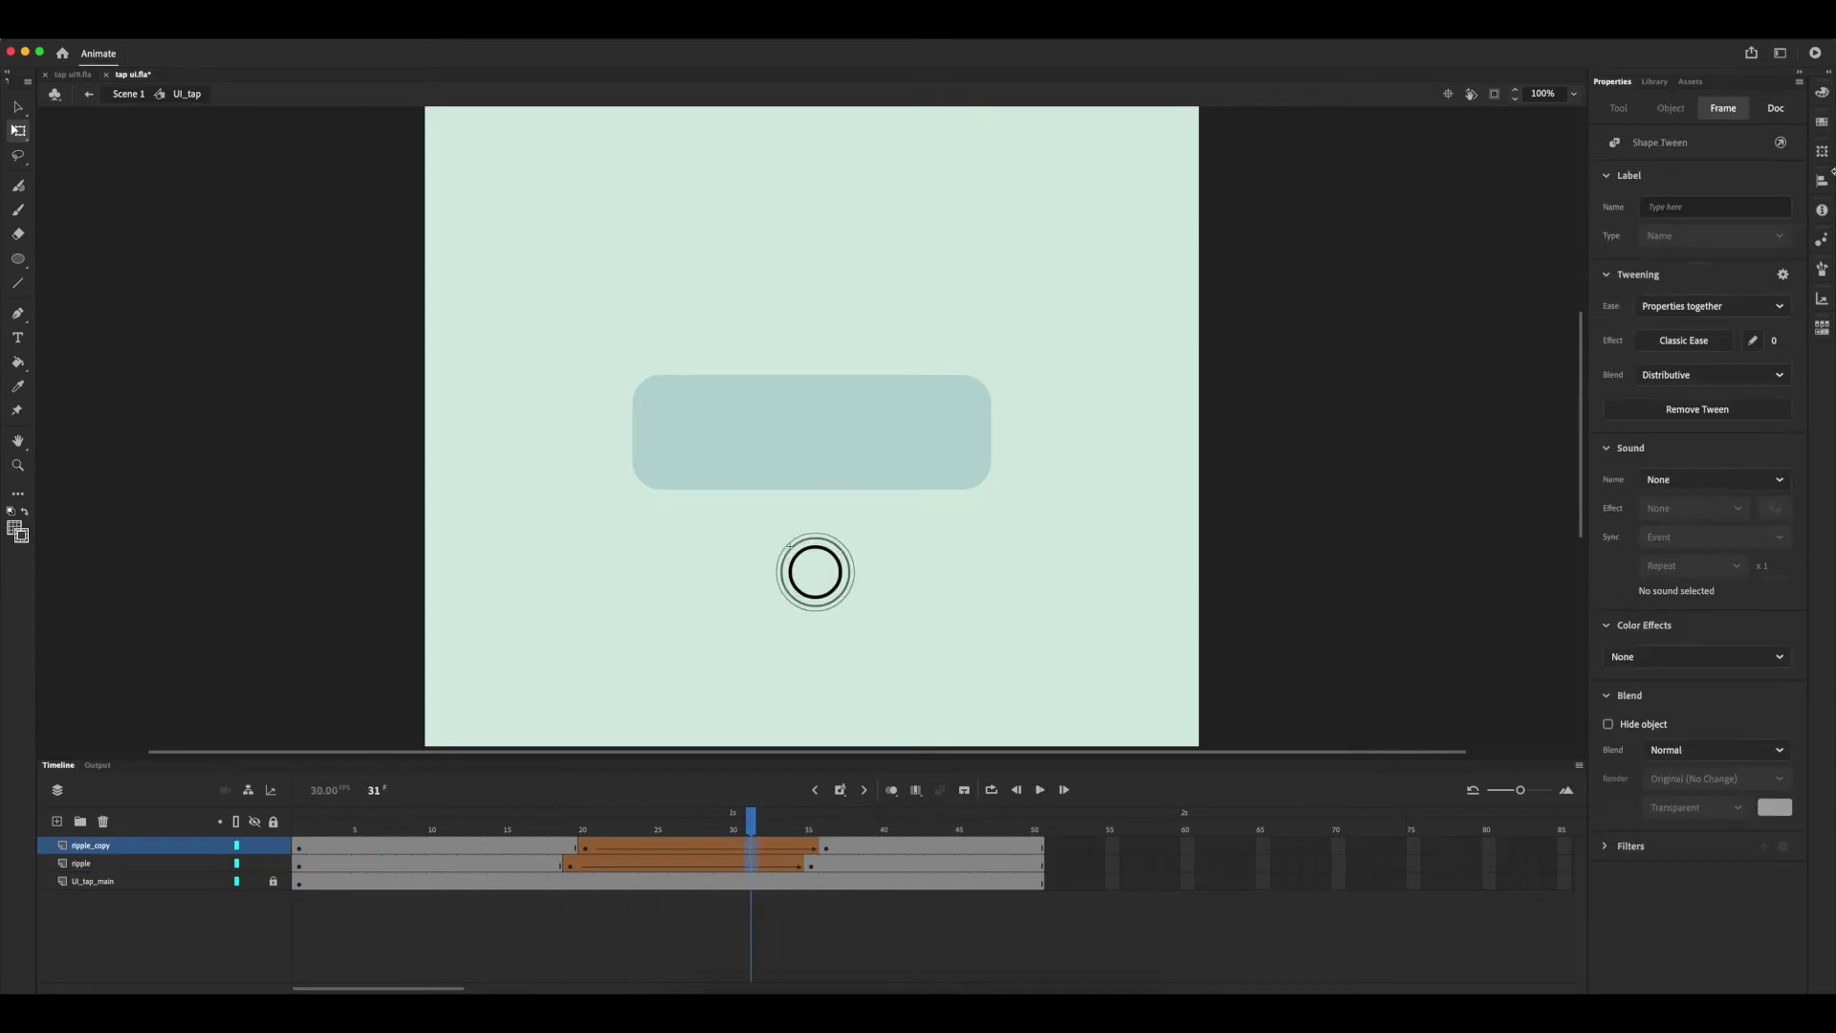
pyautogui.click(752, 867)
# Apply a Cubic Ease-Out to the ripple tween
pyautogui.click(1699, 349)
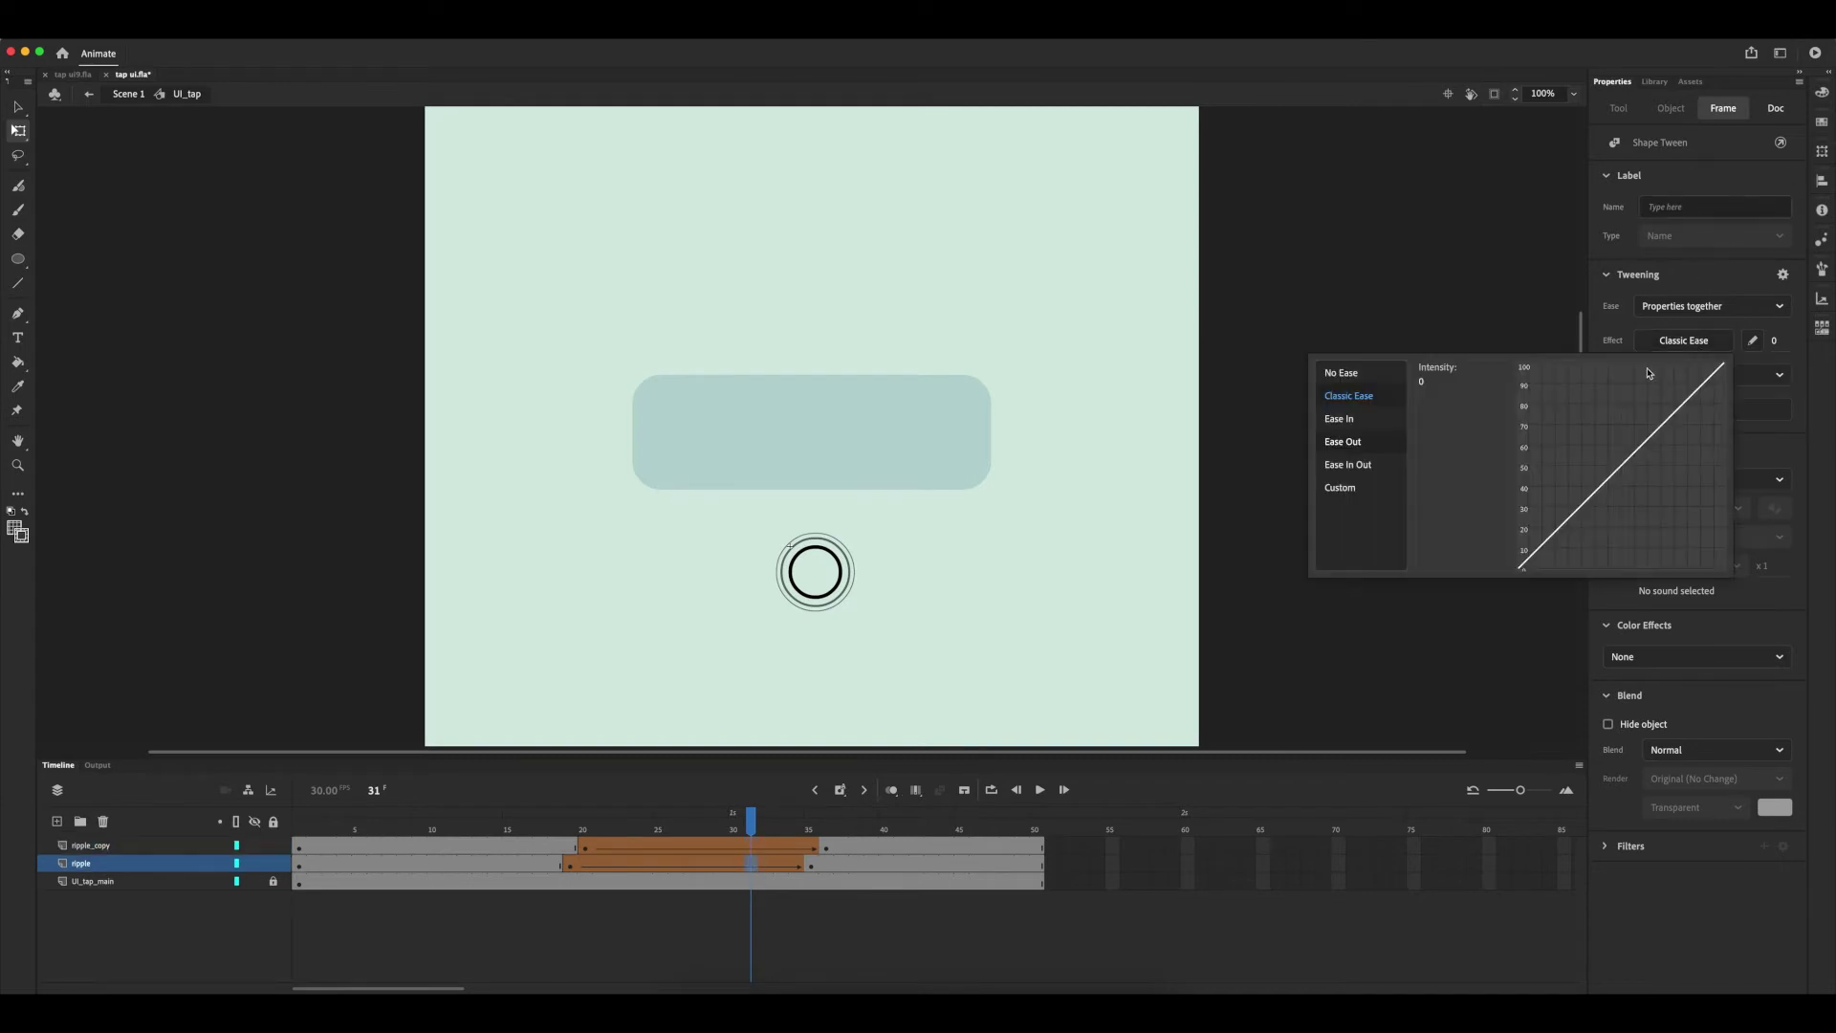
pyautogui.click(1372, 447)
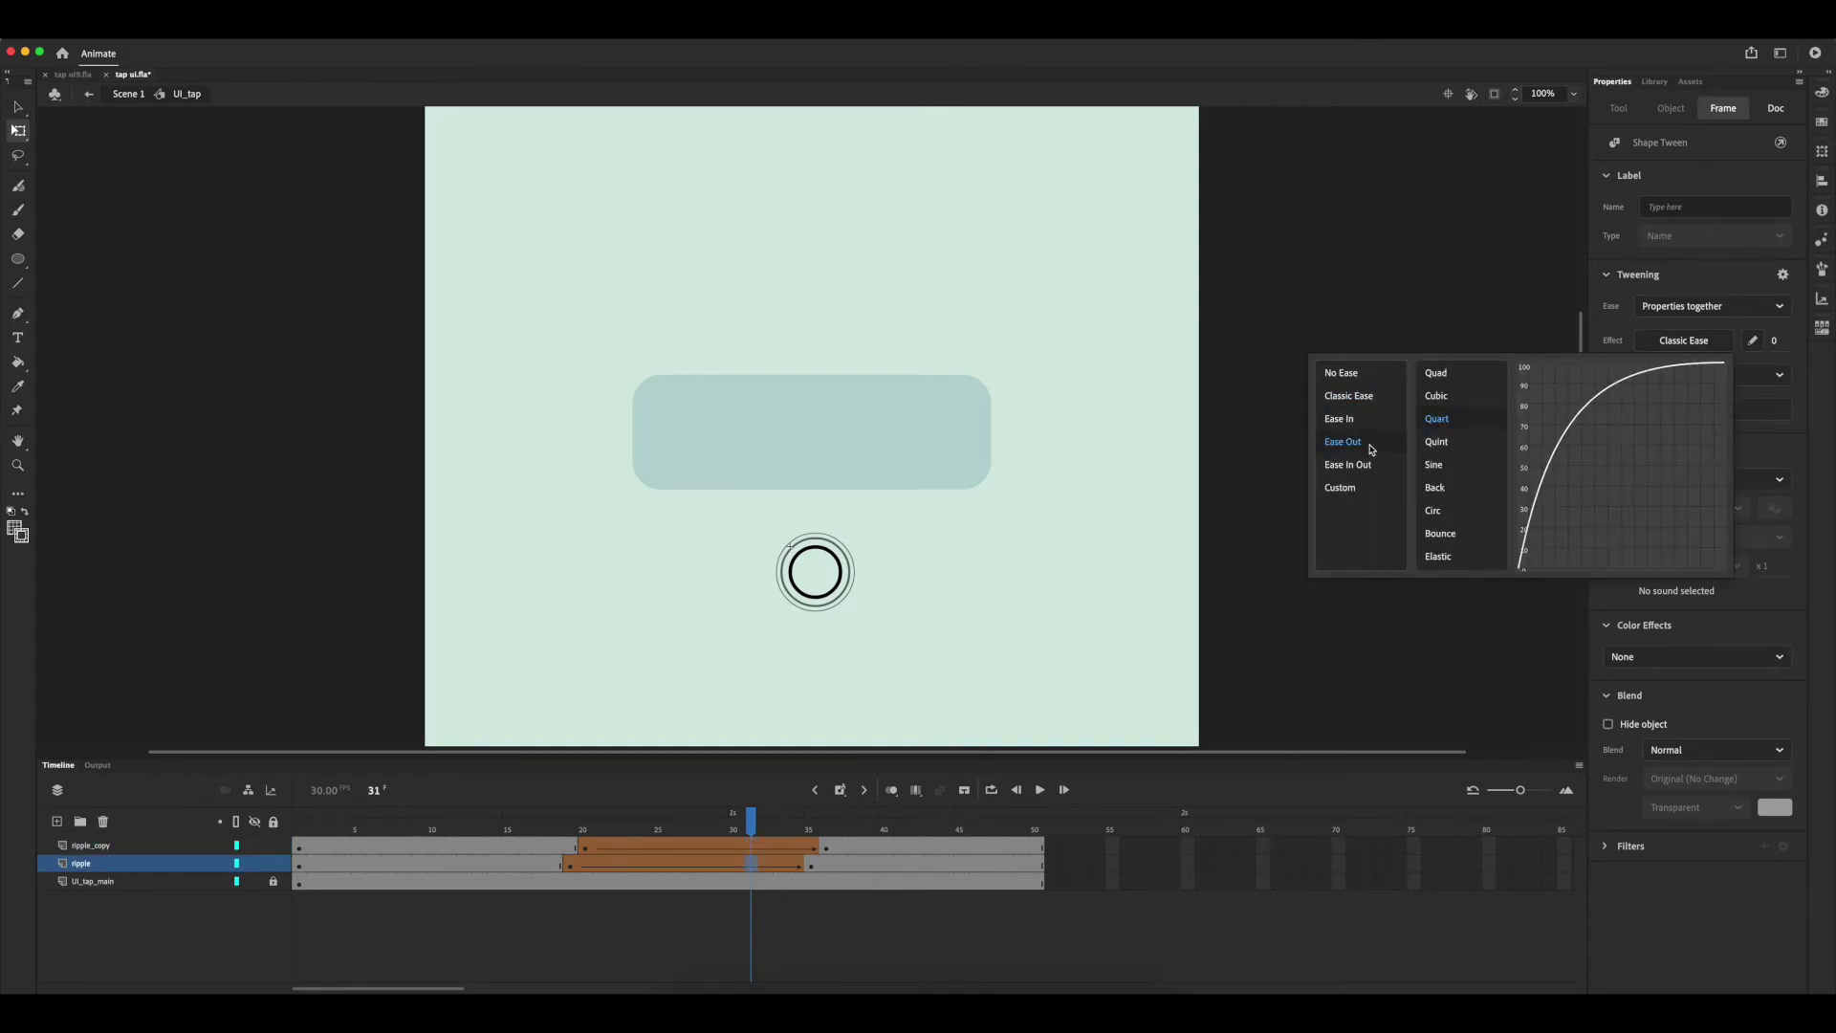
pyautogui.click(1448, 397)
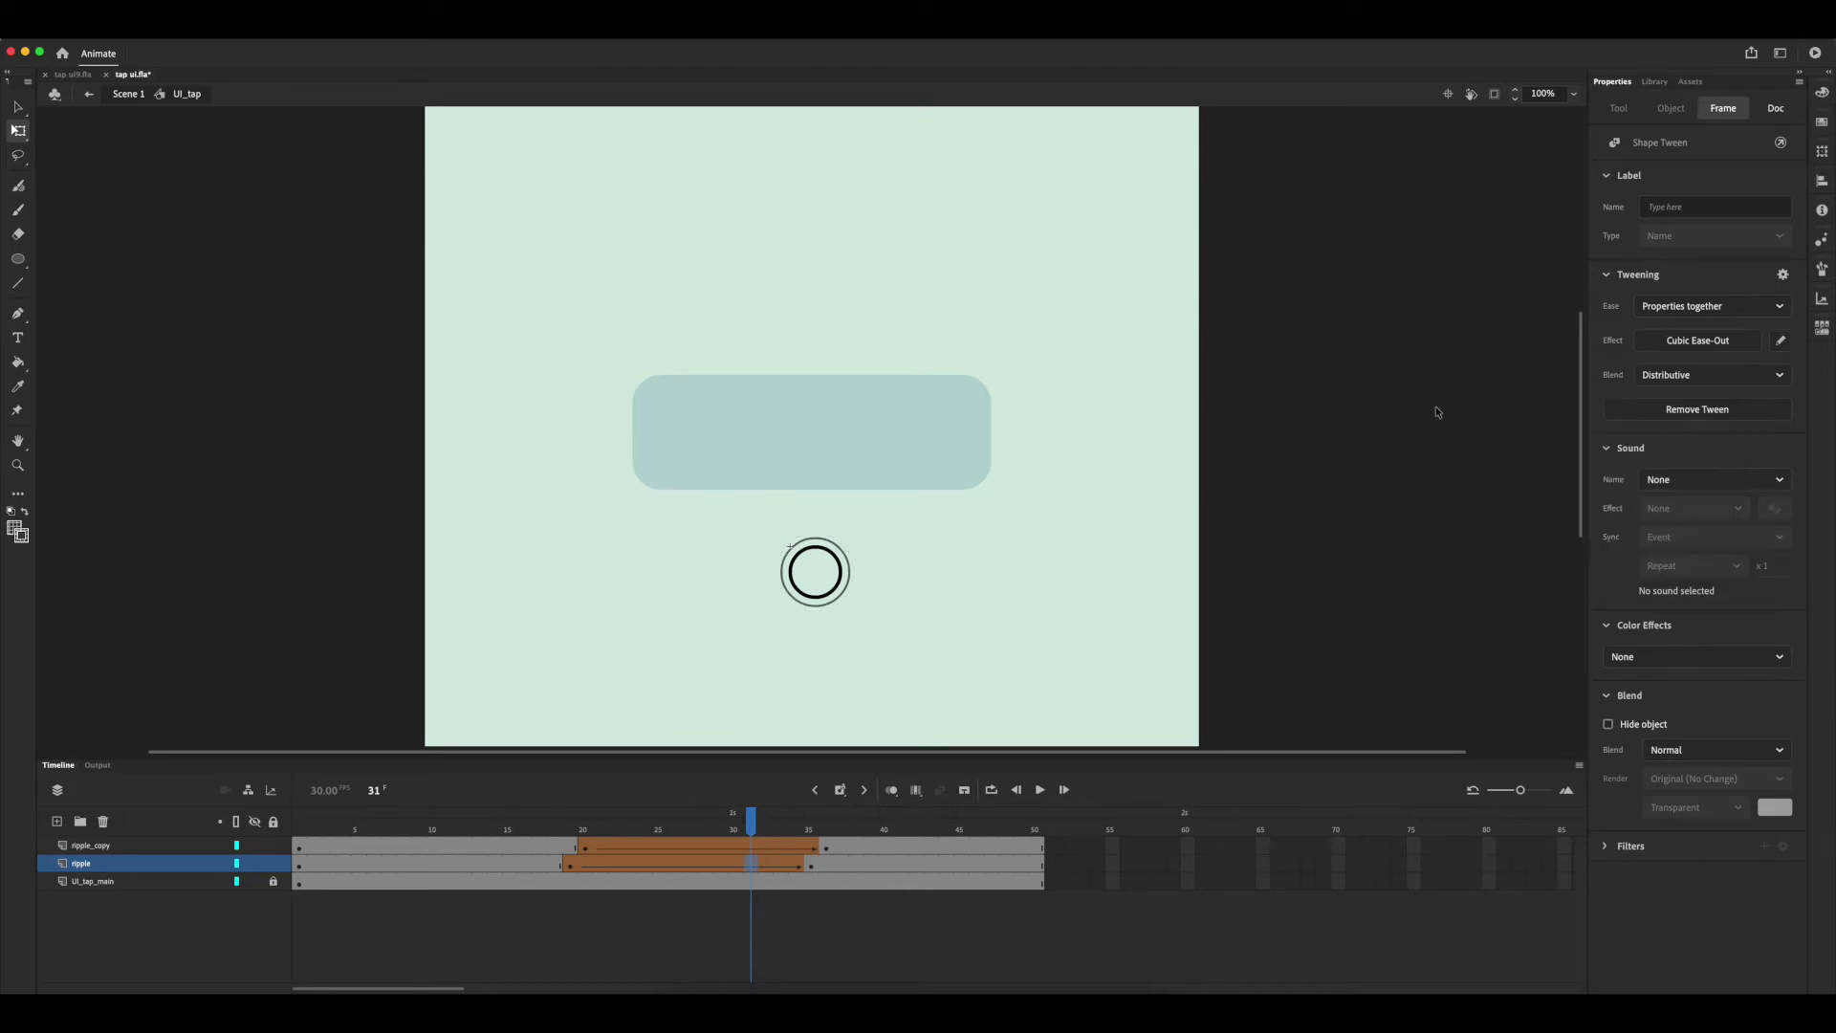
# Apply a Sine Ease-Out to the ripple_copy tween
pyautogui.click(764, 847)
pyautogui.click(1682, 349)
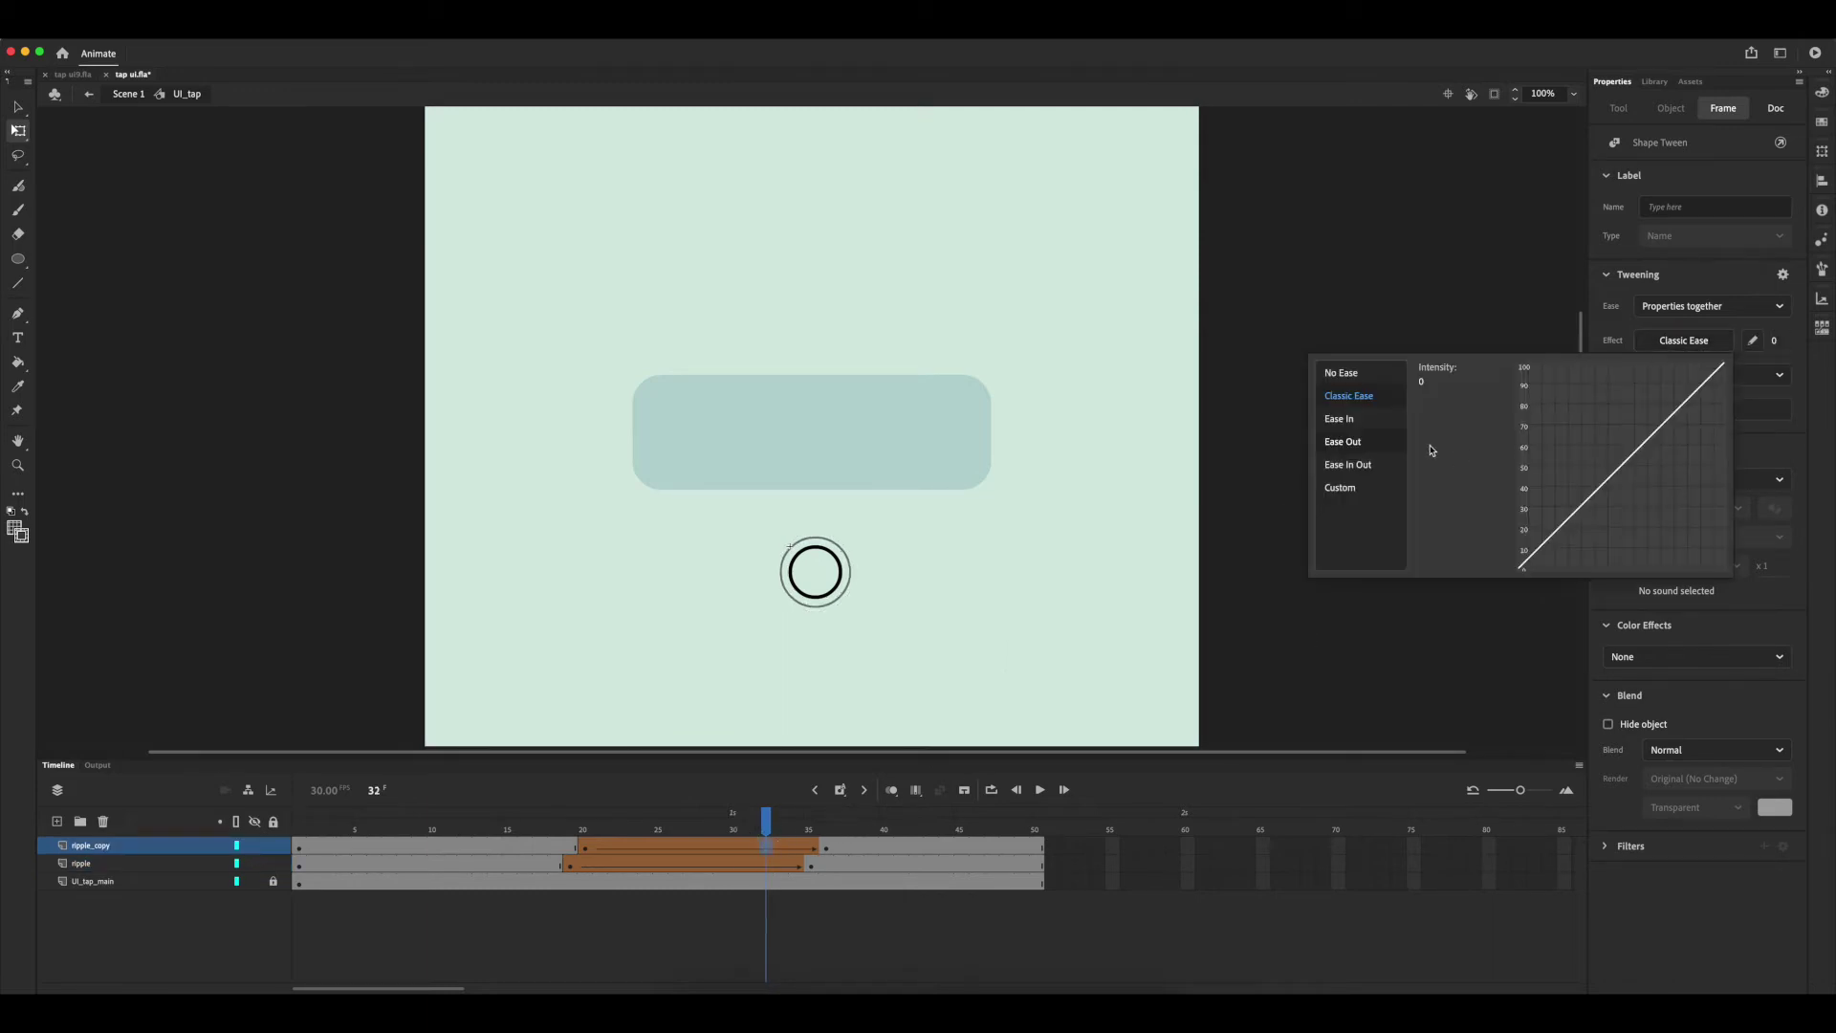
pyautogui.click(1367, 444)
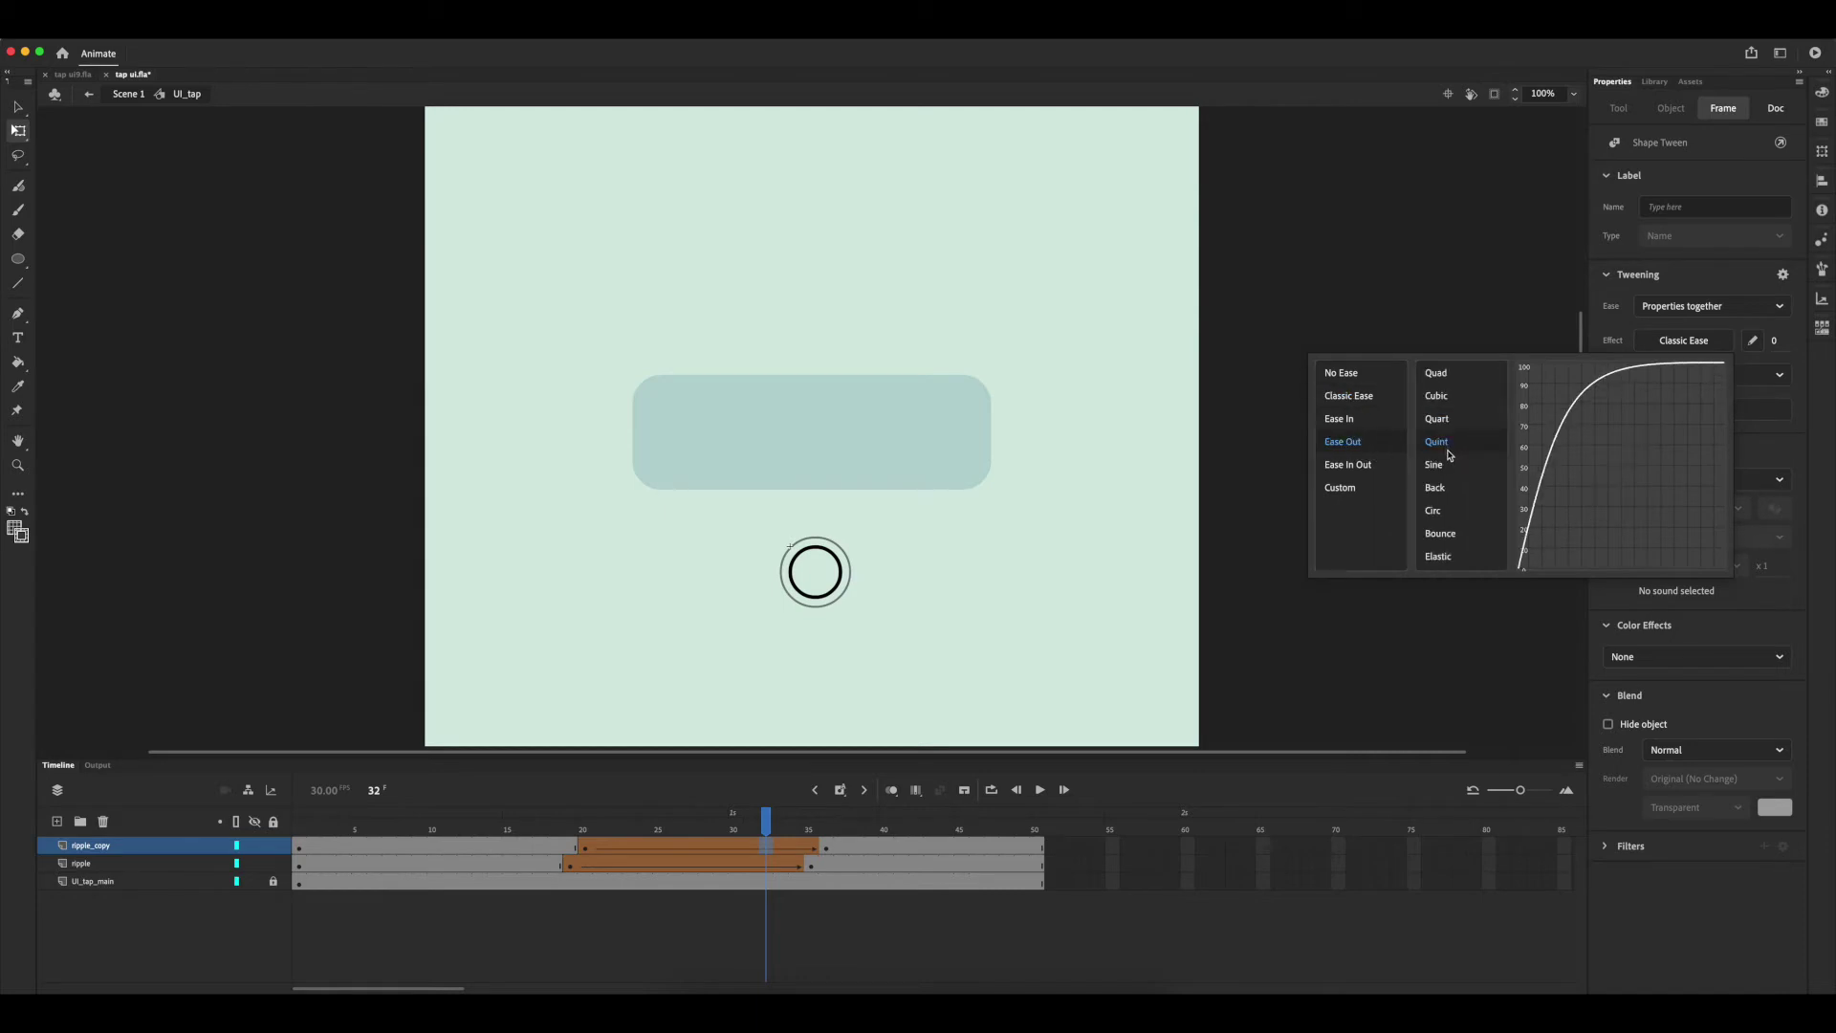
pyautogui.click(1447, 466)
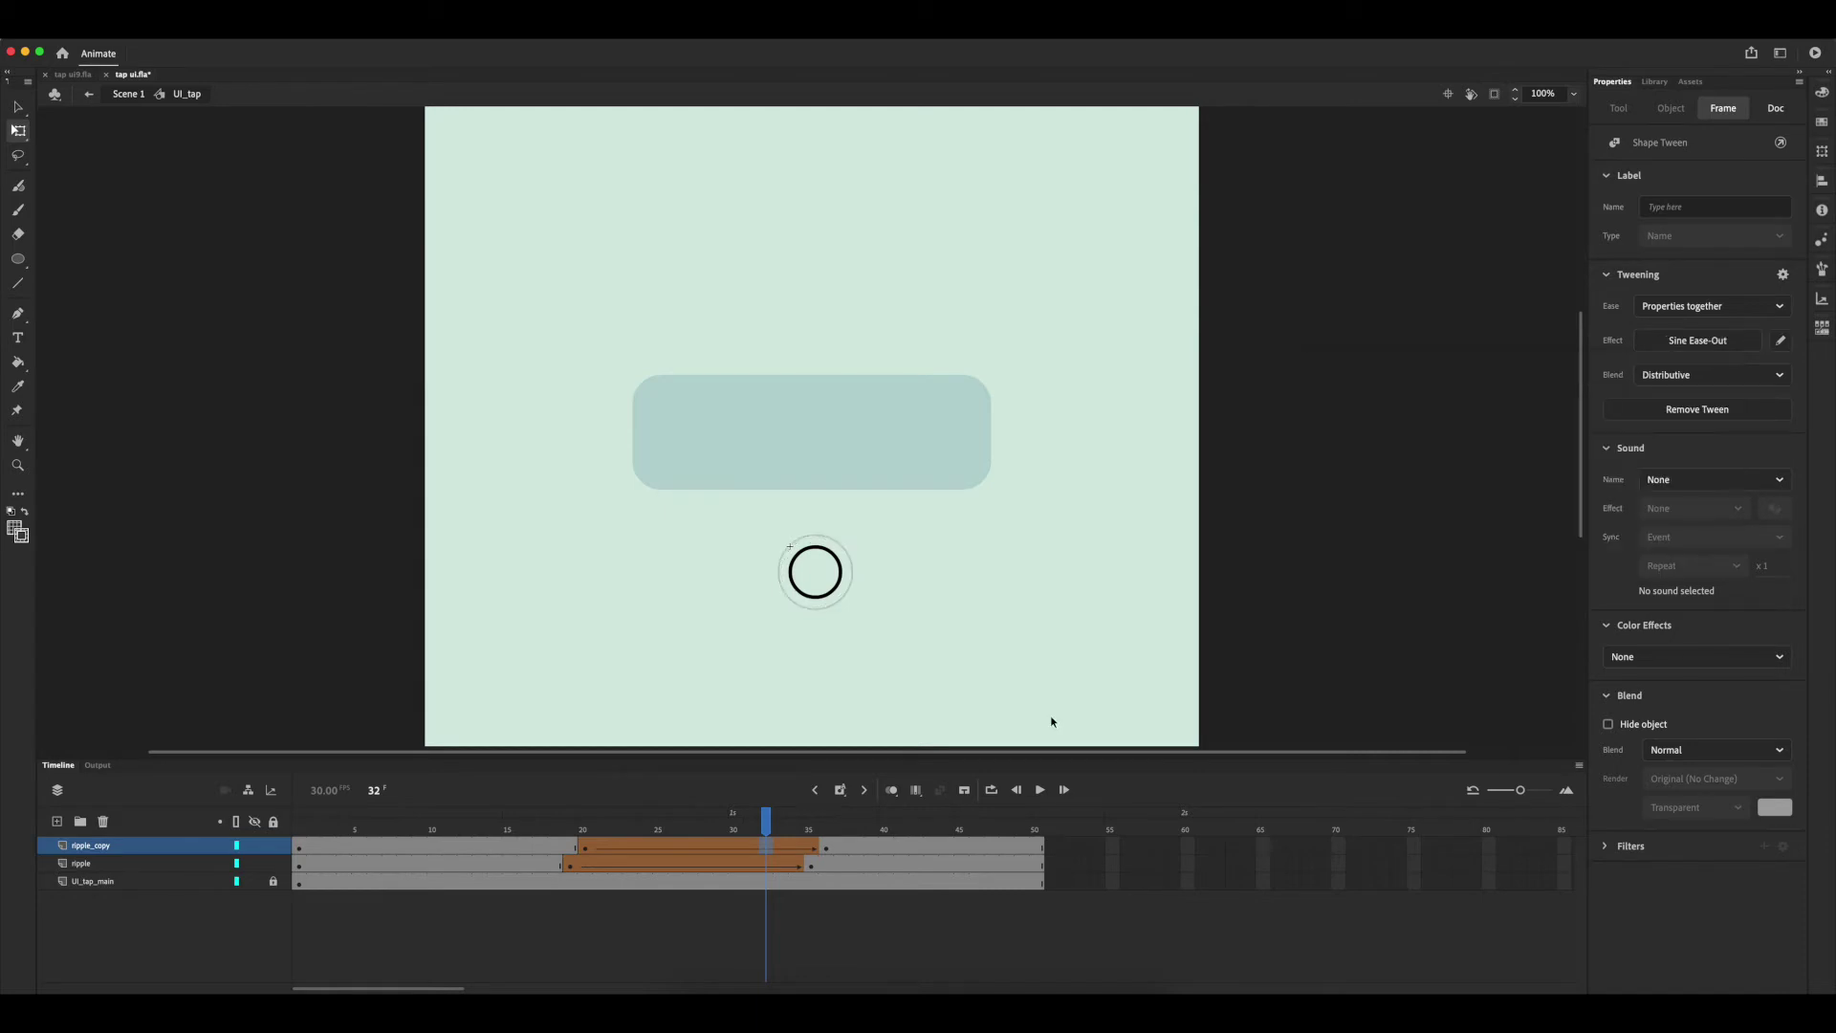
# Play back the eased ripple animation from frame 20 to preview it
pyautogui.click(579, 833)
pyautogui.click(518, 734)
pyautogui.press('Return')
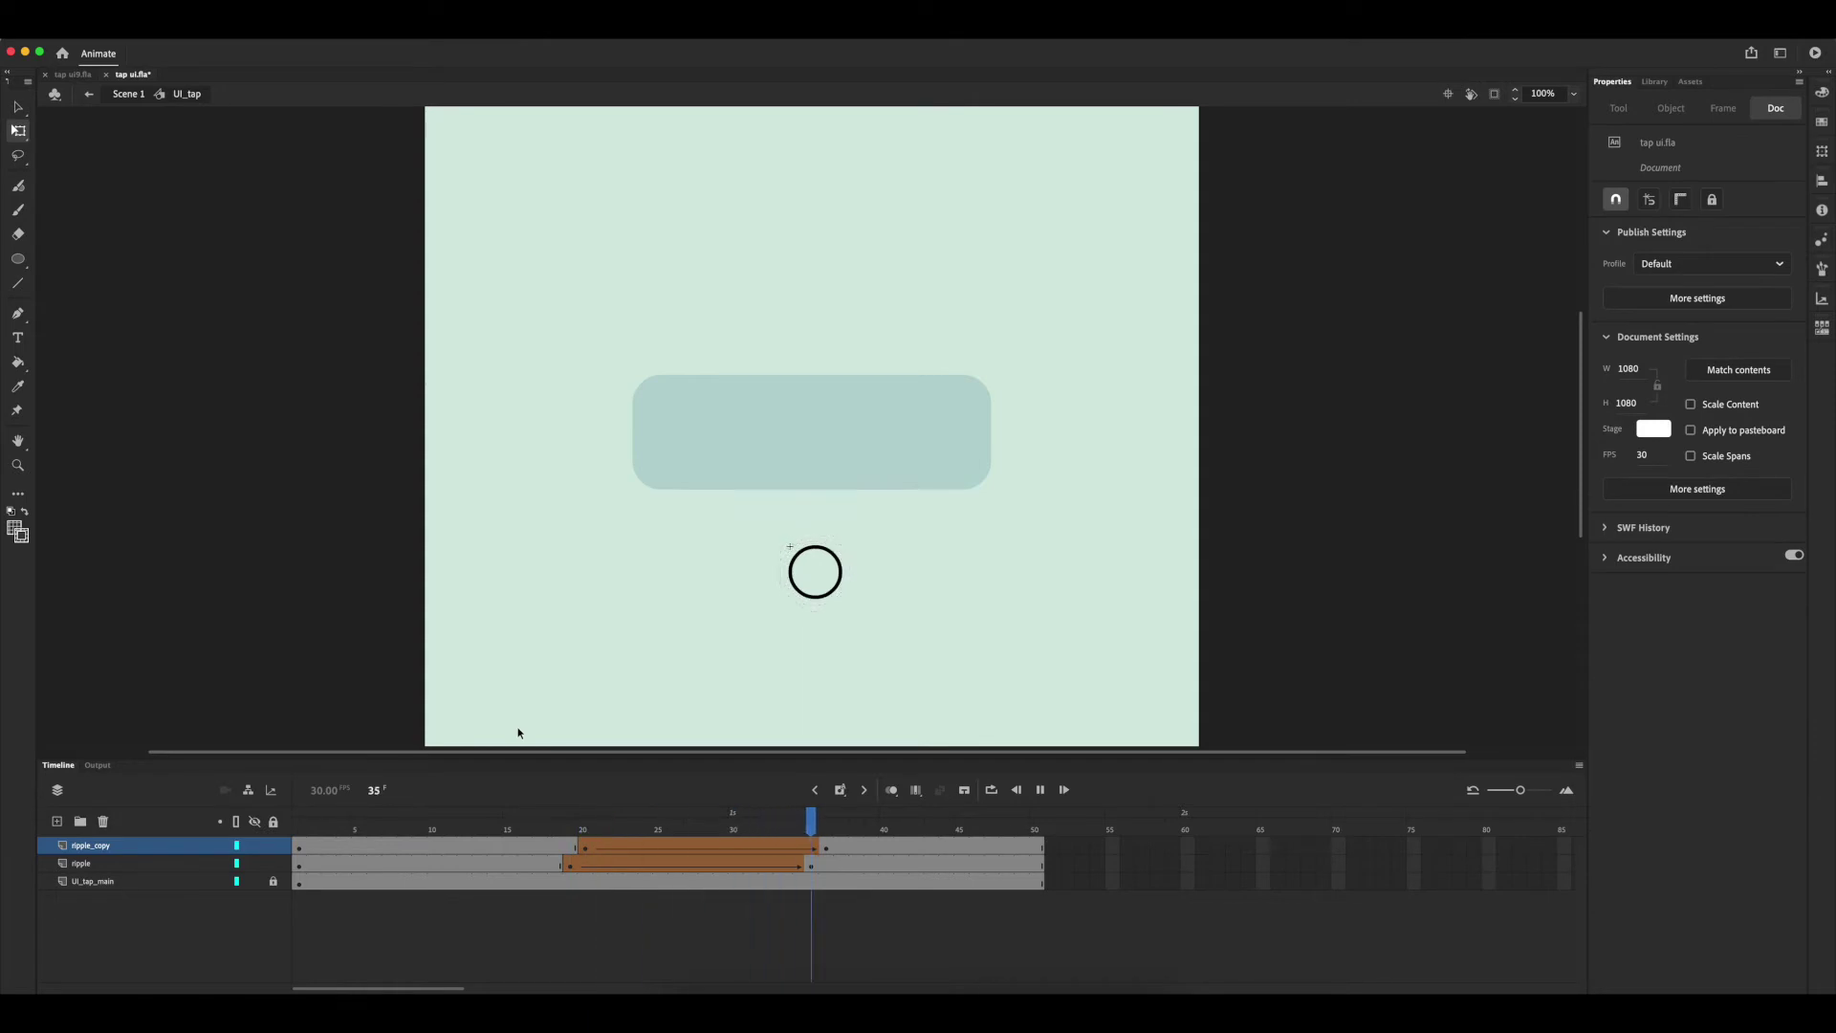
pyautogui.press('Return')
pyautogui.click(572, 881)
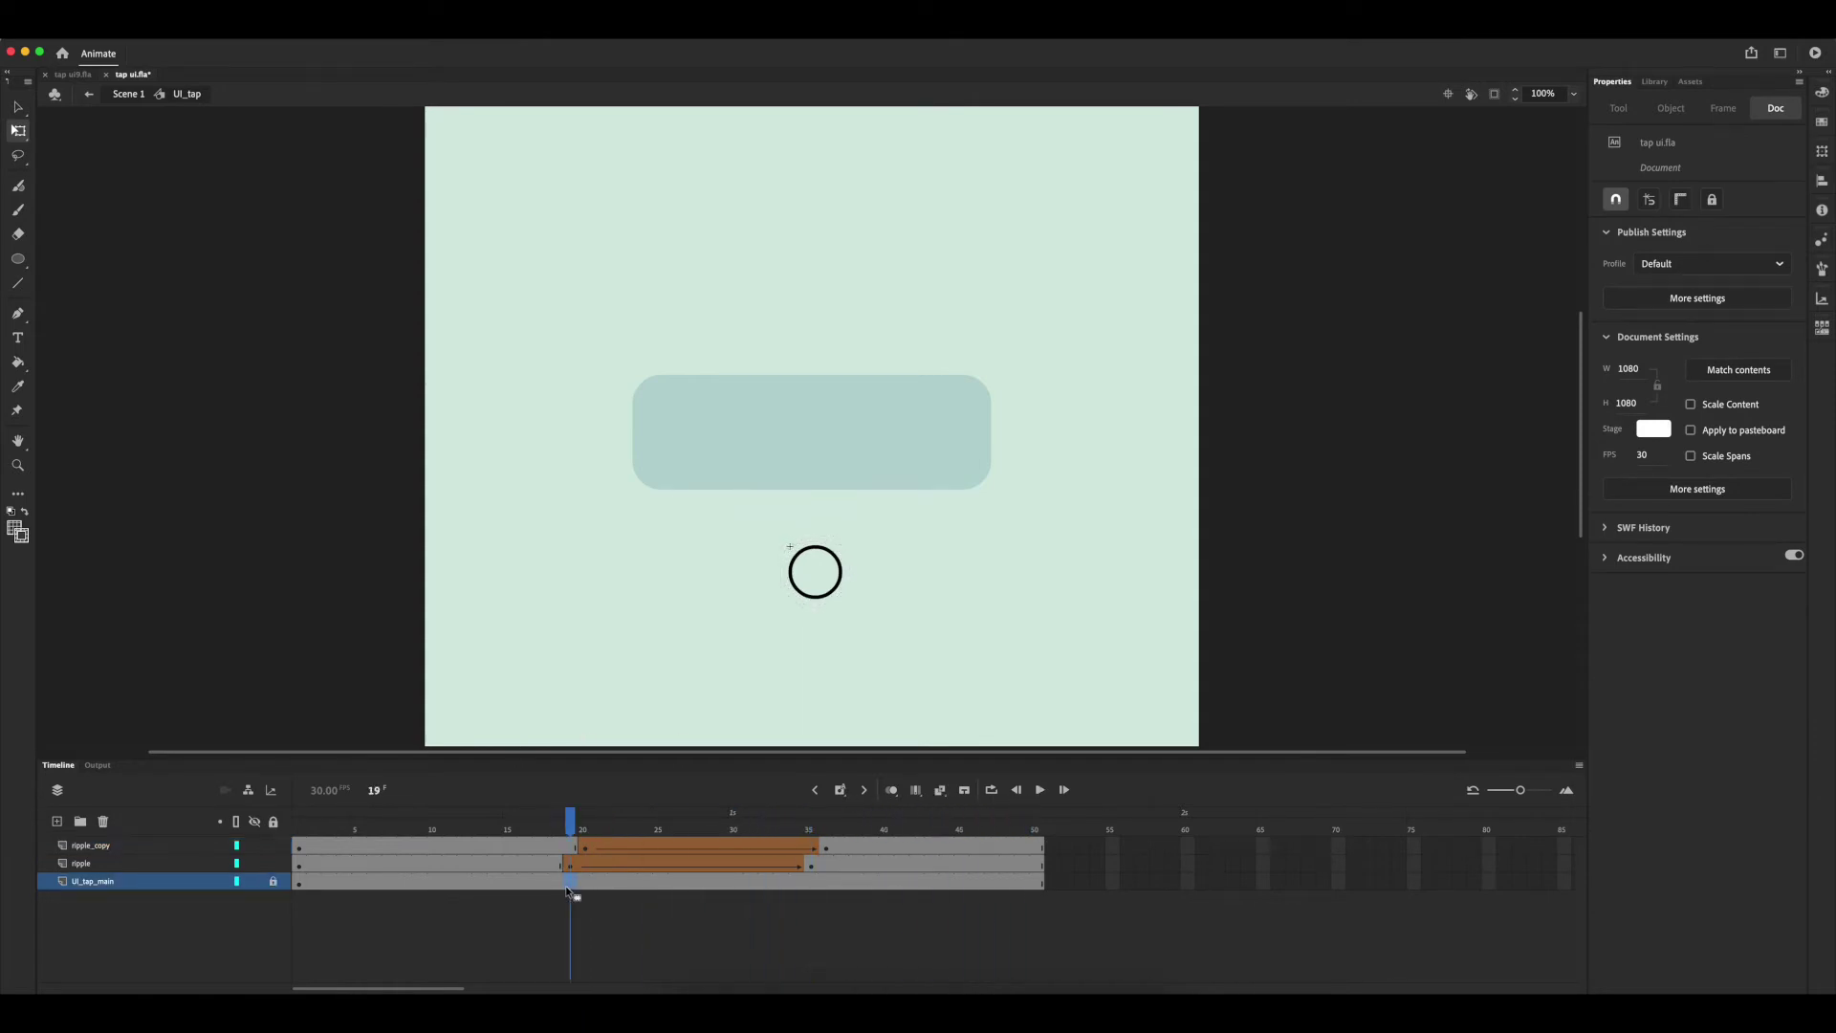
# Insert a keyframe at frame 25 on UI_tap_main and lock the ripple layer
pyautogui.click(812, 881)
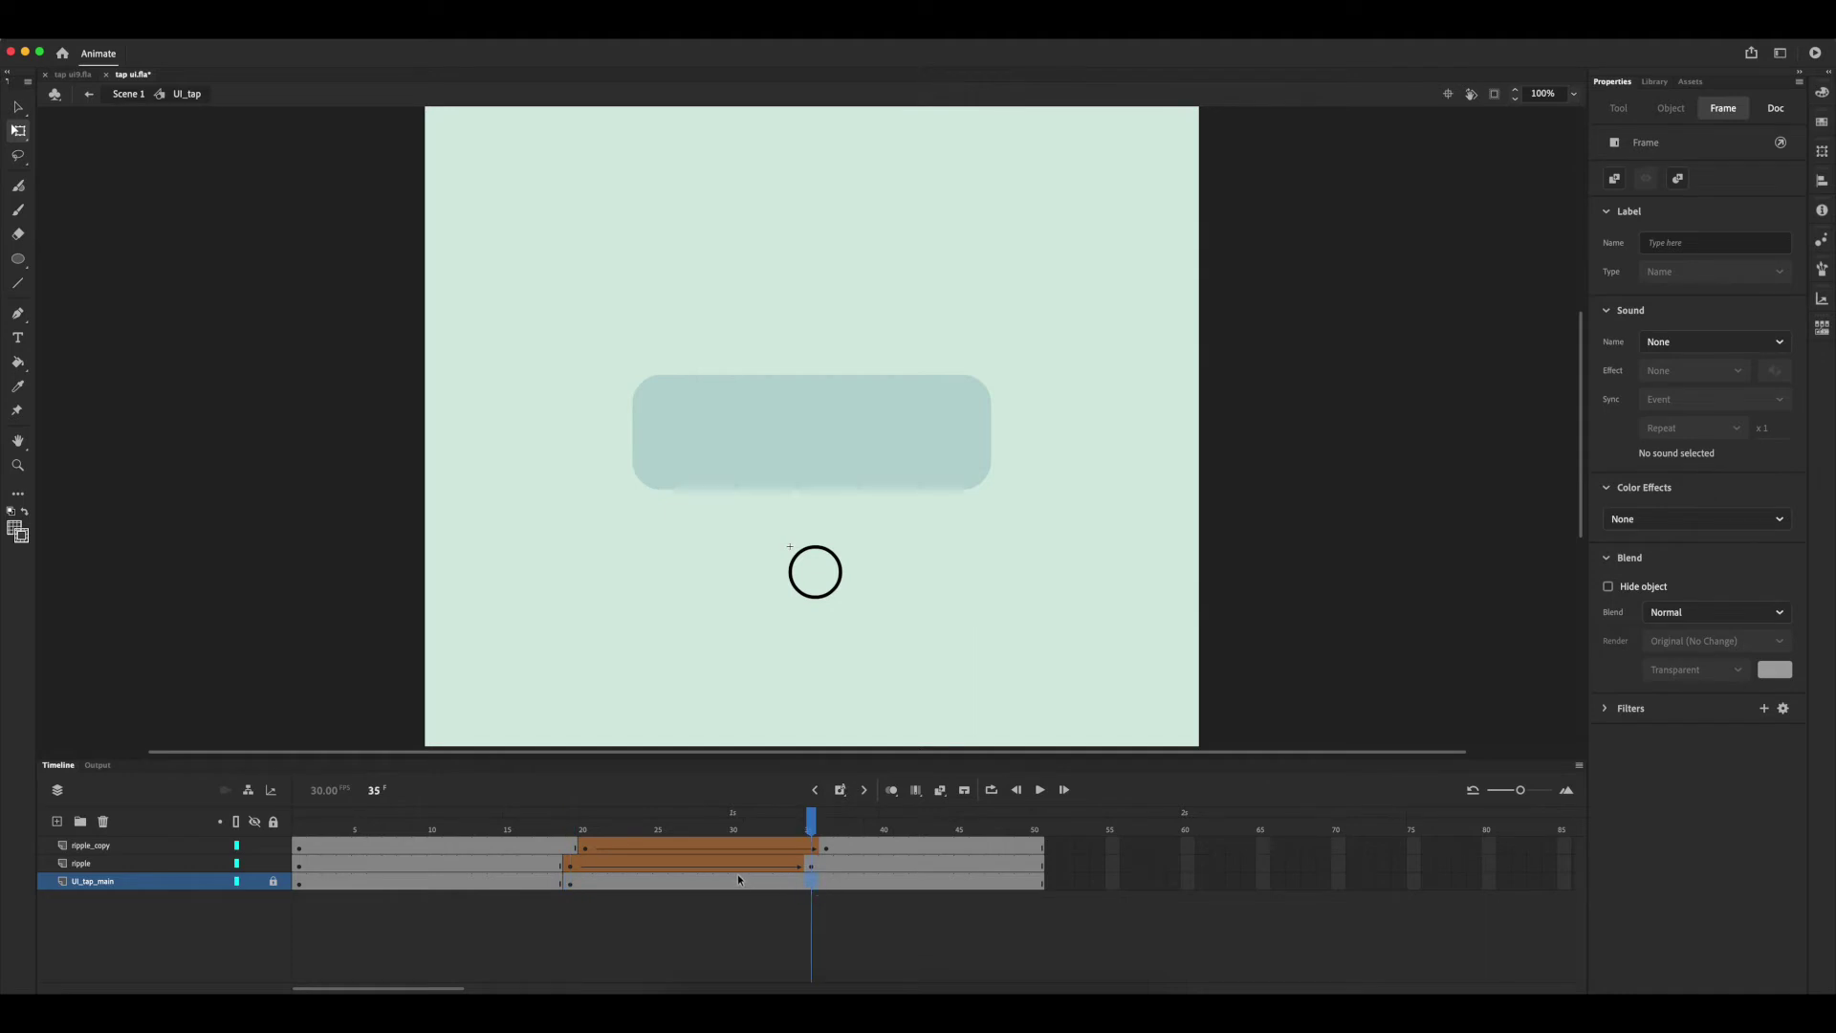
pyautogui.click(848, 888)
pyautogui.click(658, 883)
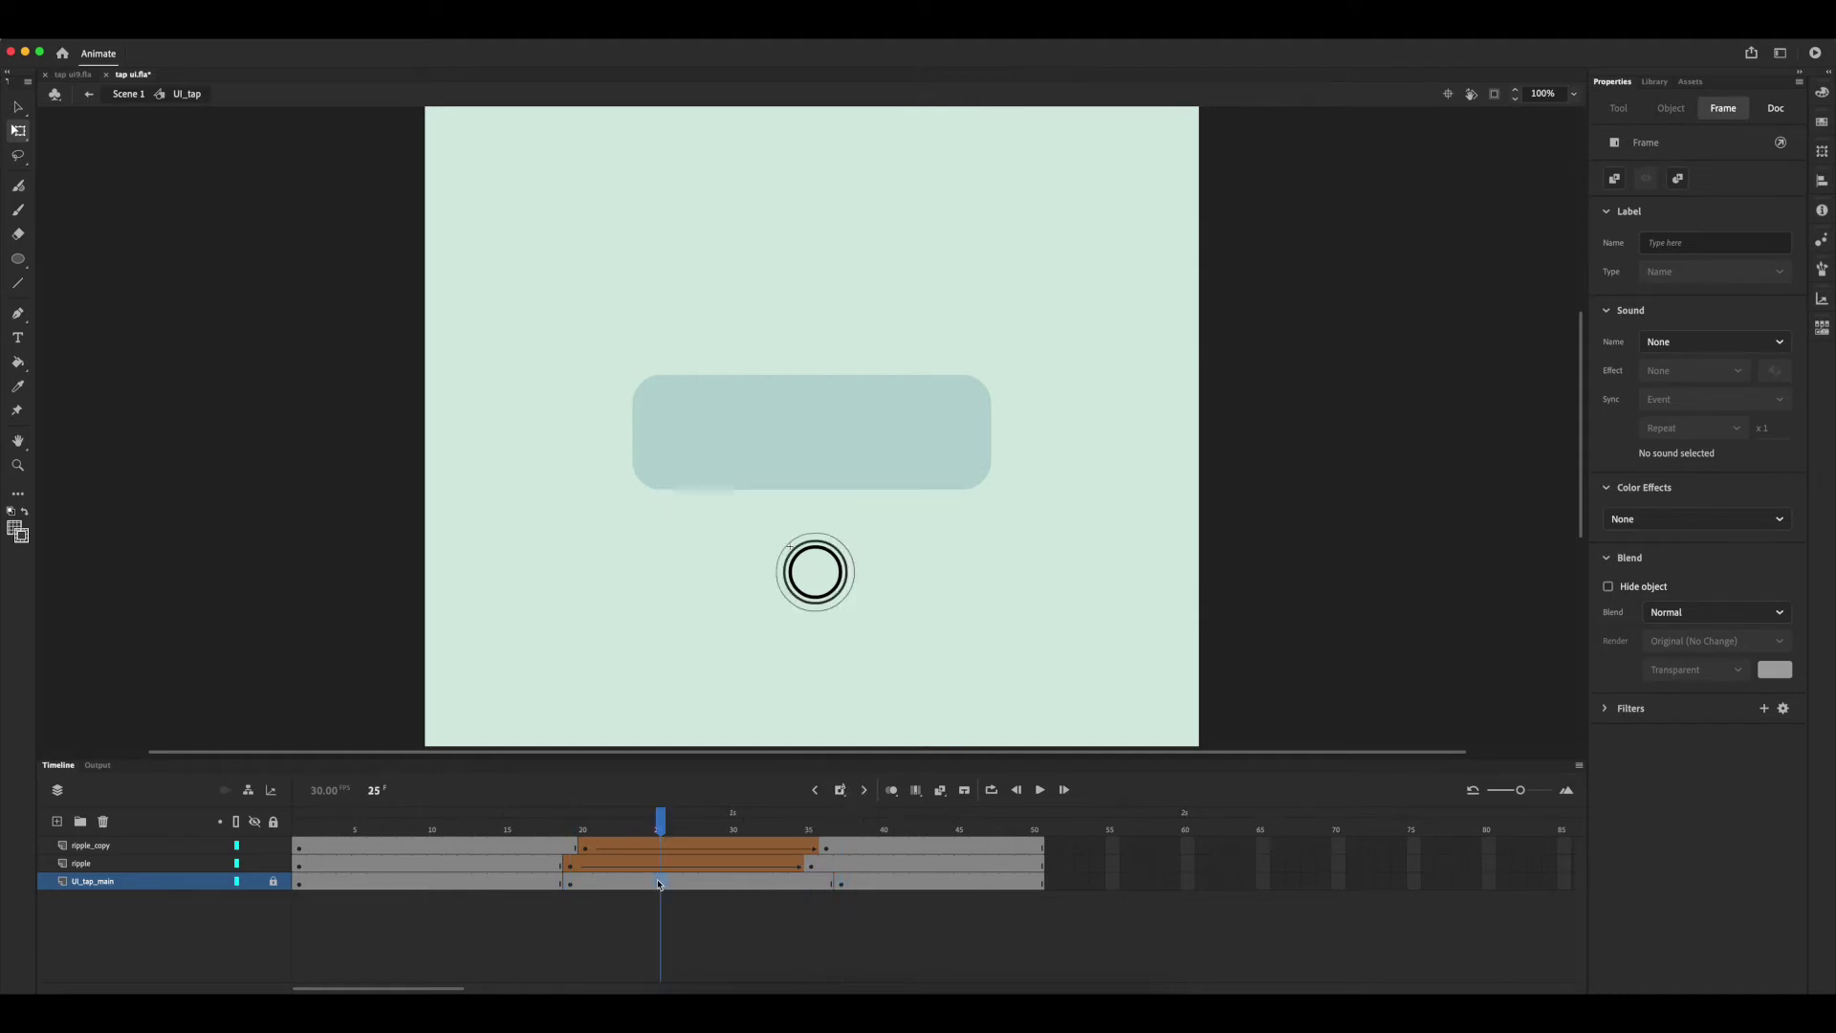
pyautogui.click(788, 668)
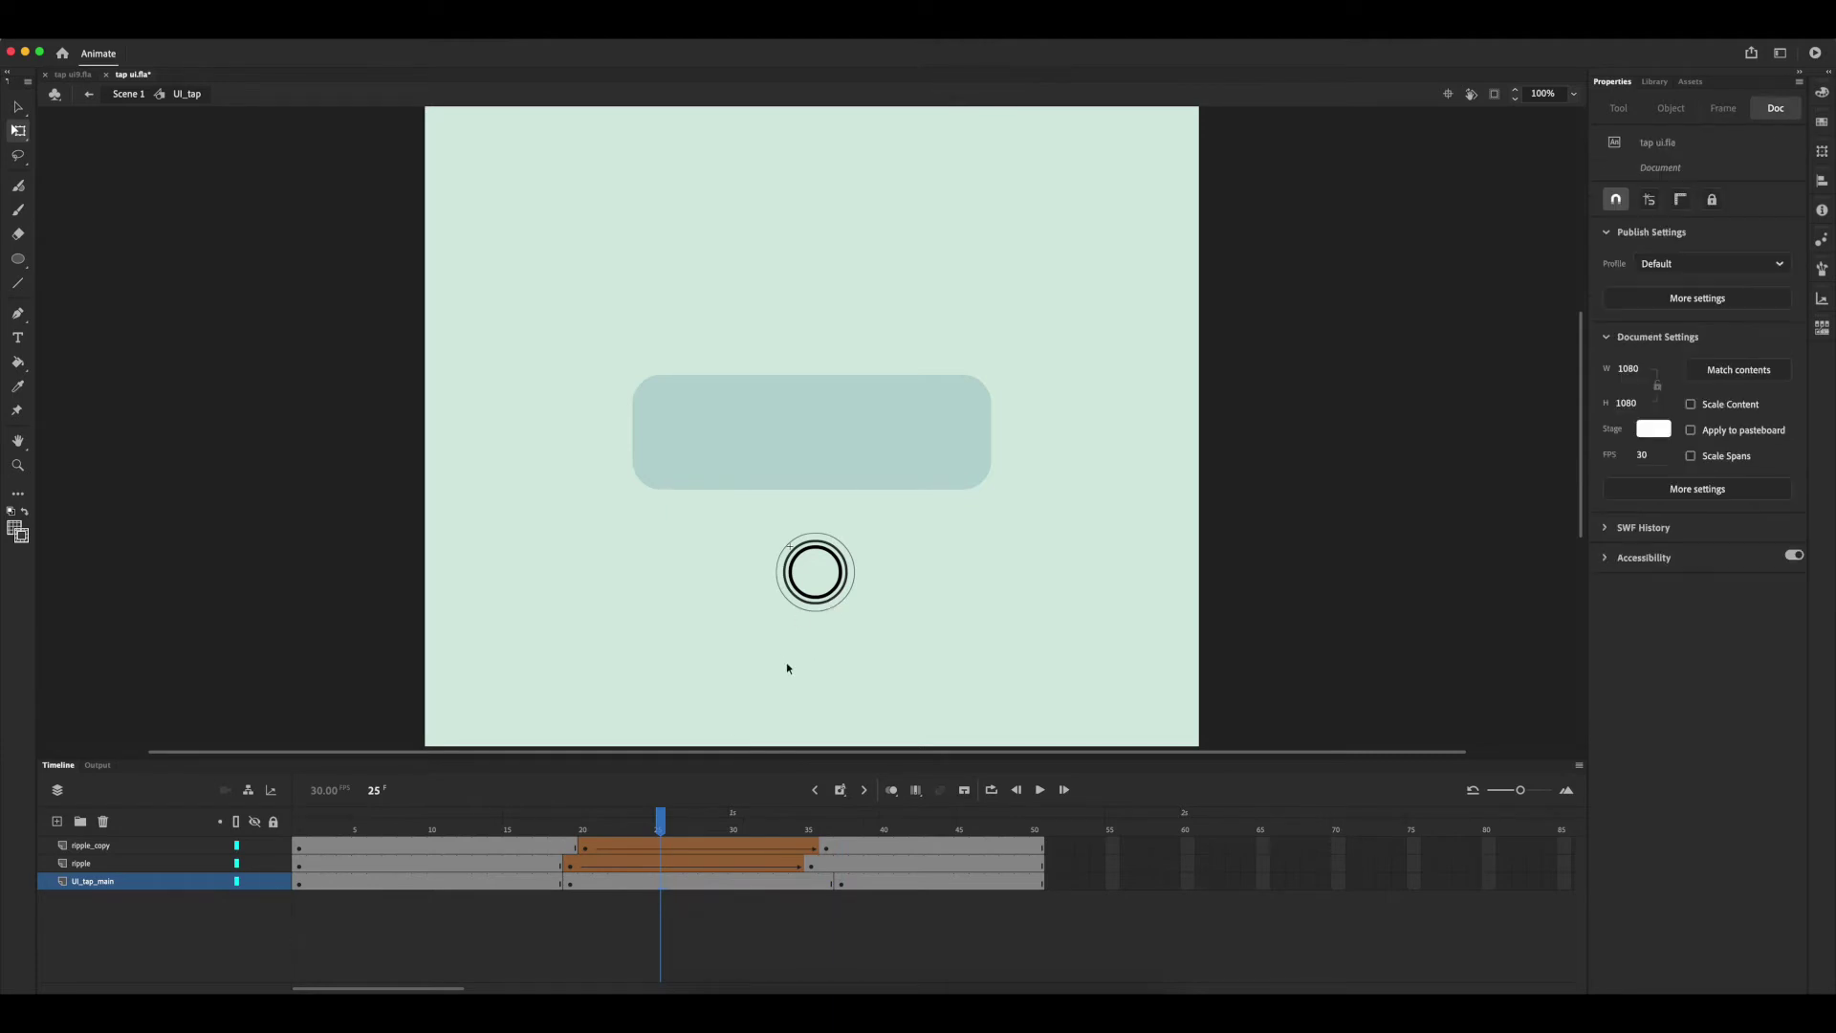
pyautogui.click(841, 790)
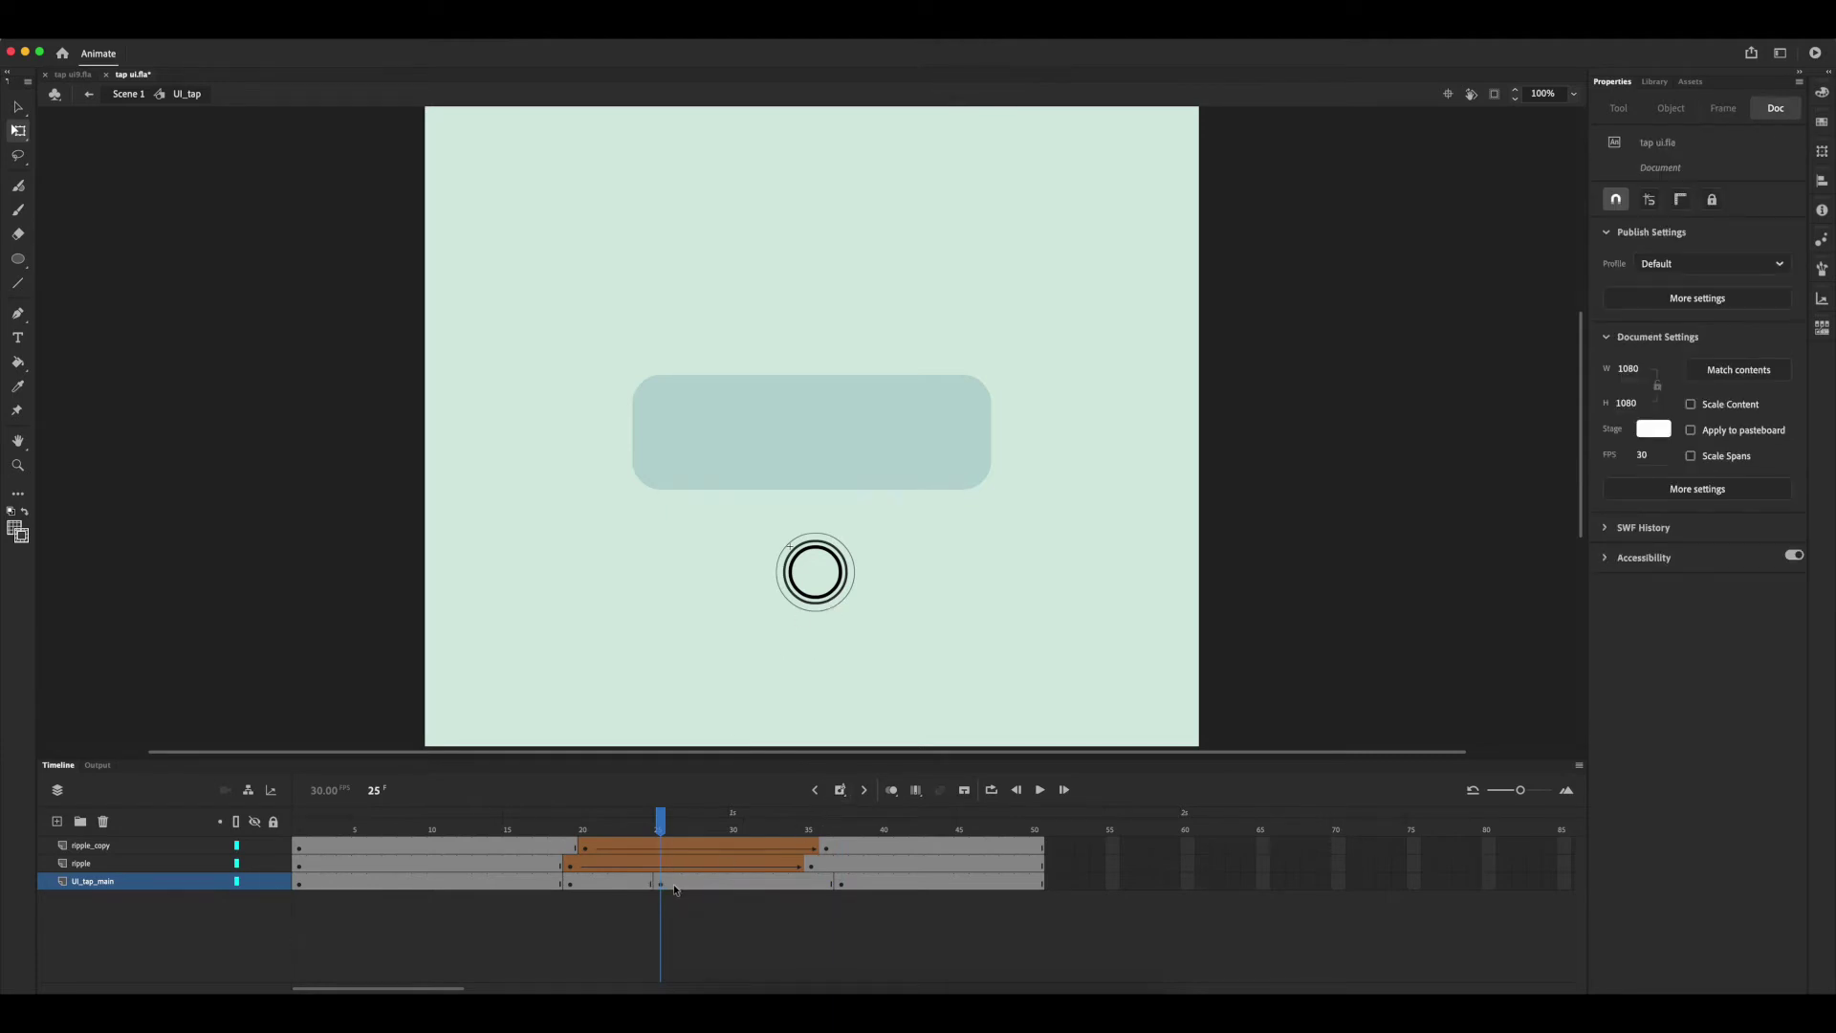
pyautogui.click(268, 872)
pyautogui.click(272, 863)
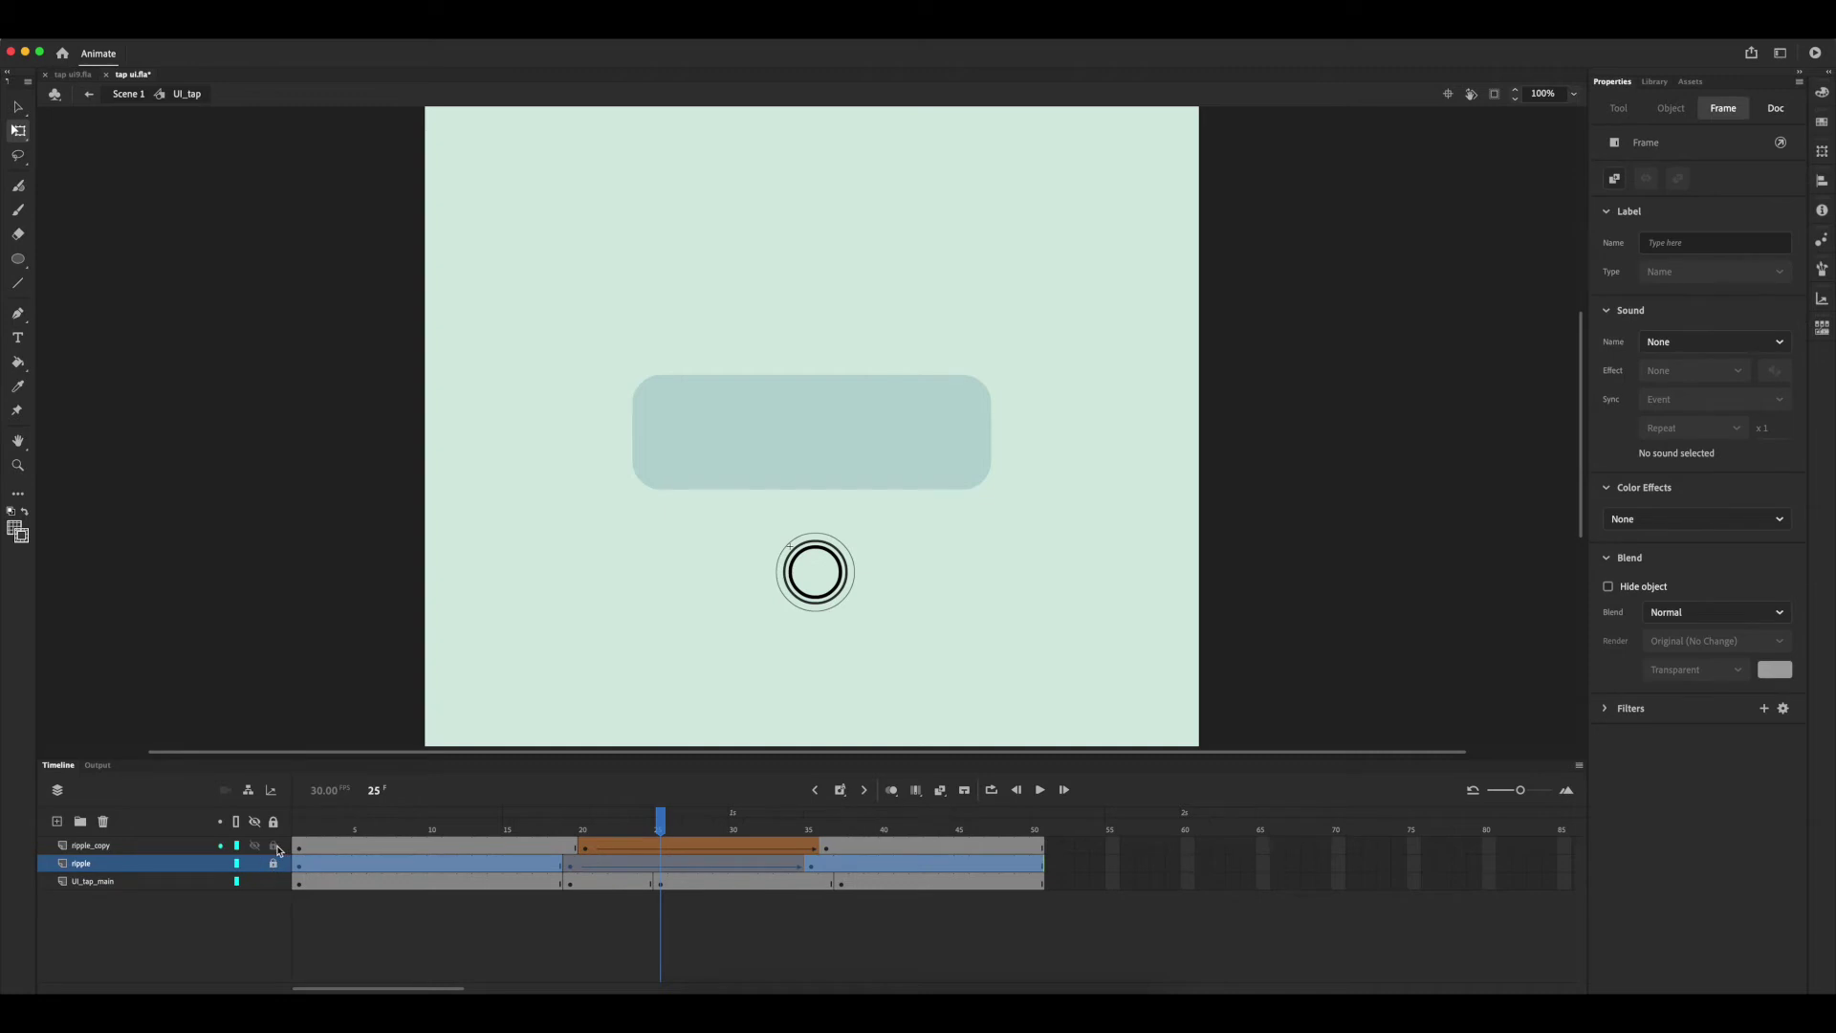
pyautogui.click(662, 882)
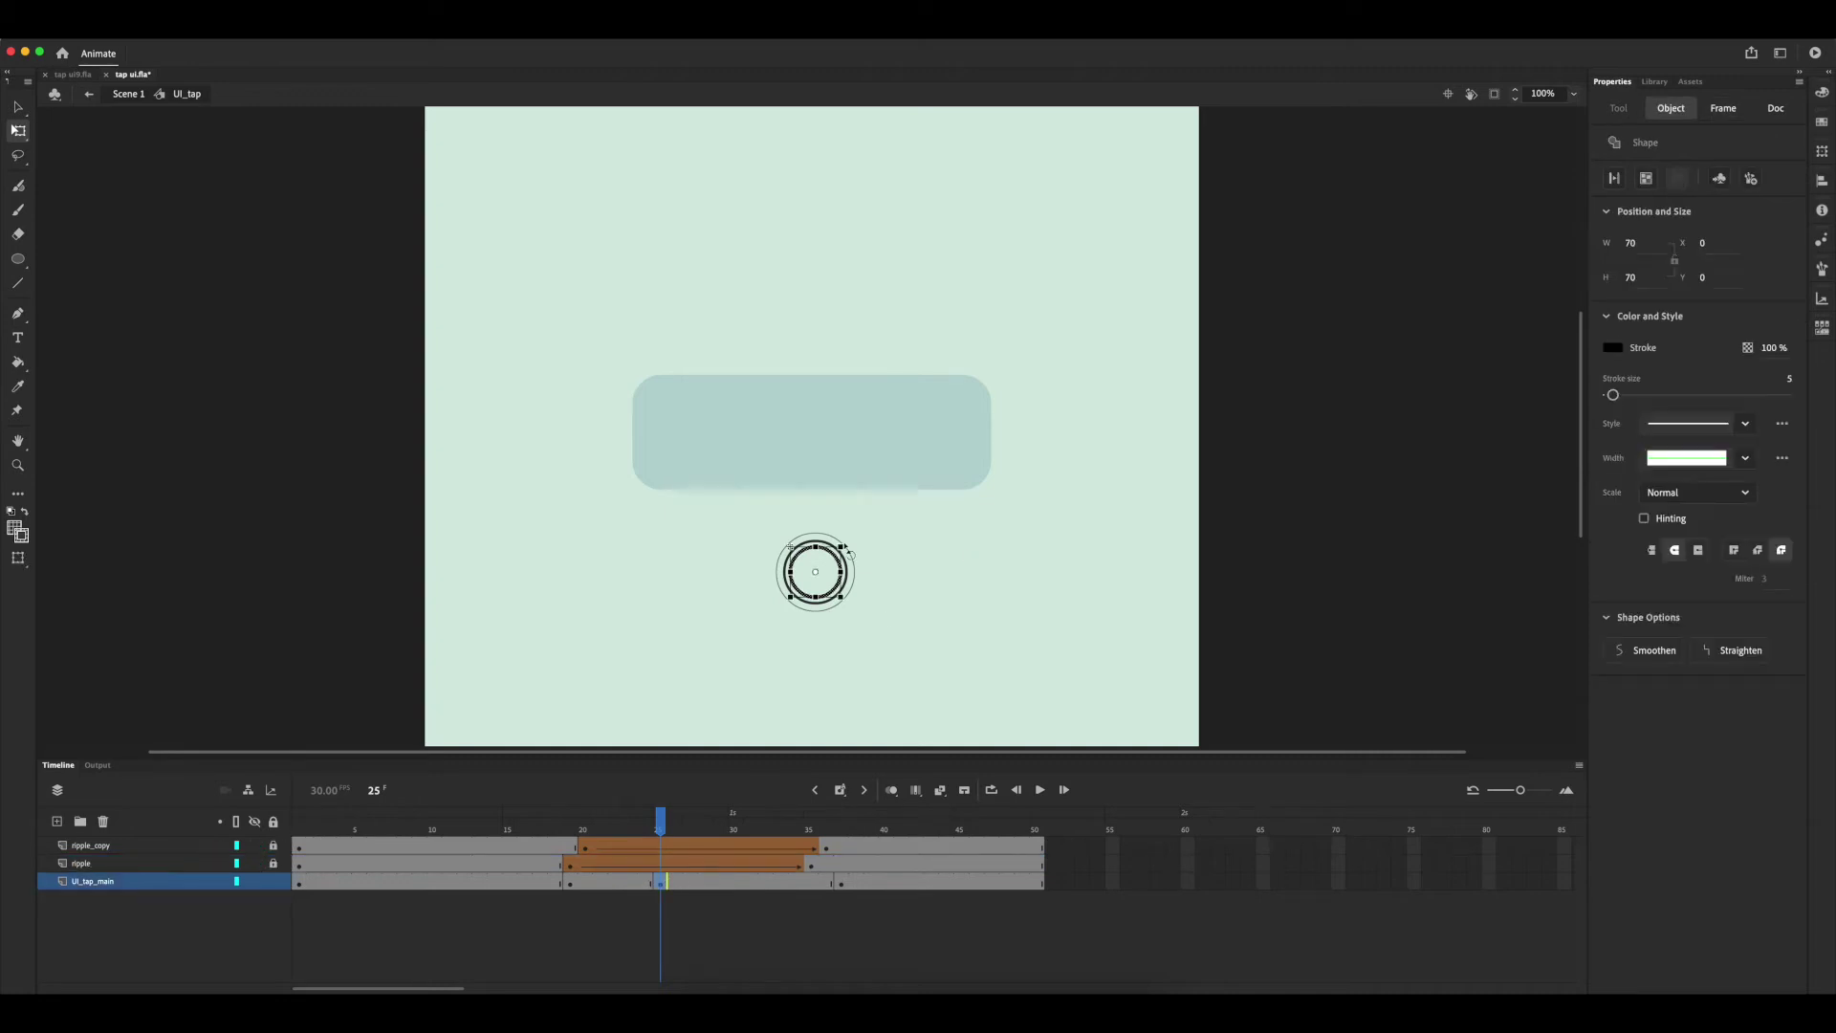
# Zoom in and shrink the main circle at frame 25 to 65.35 px wide
pyautogui.press('super+equal')
pyautogui.press('super+equal')
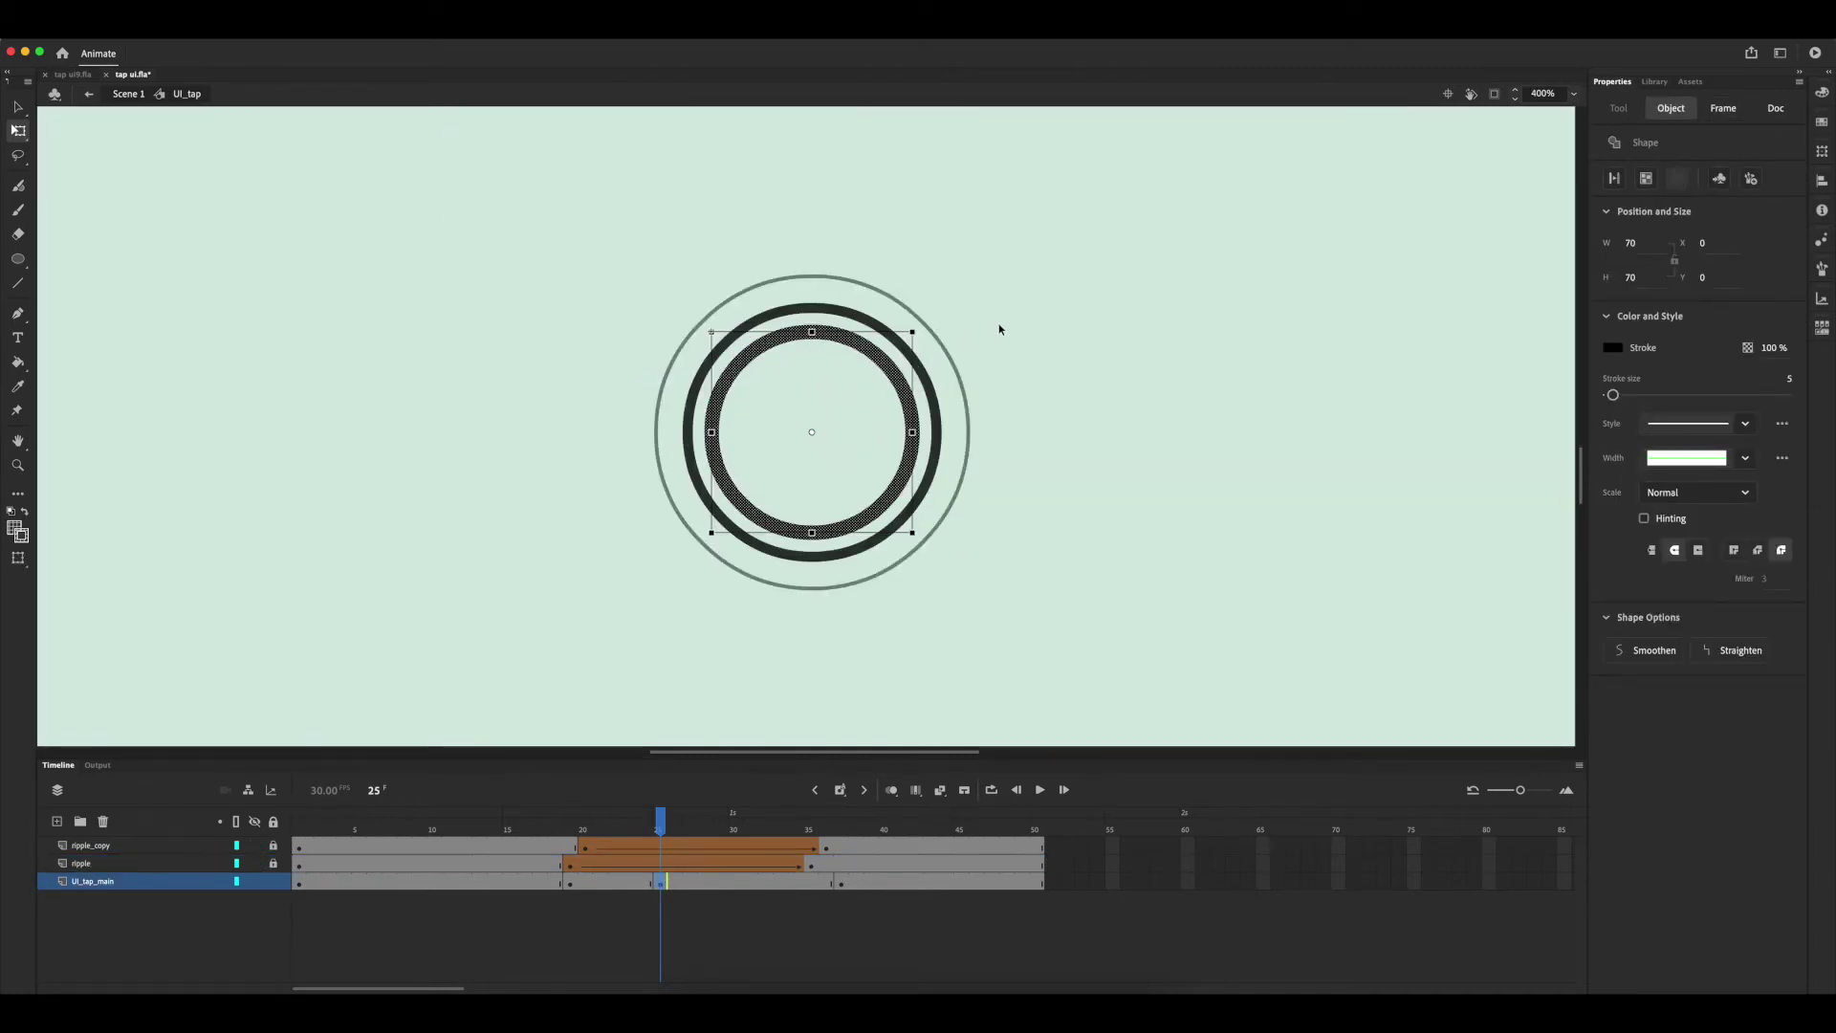
pyautogui.moveTo(910, 335); pyautogui.dragTo(905, 347)
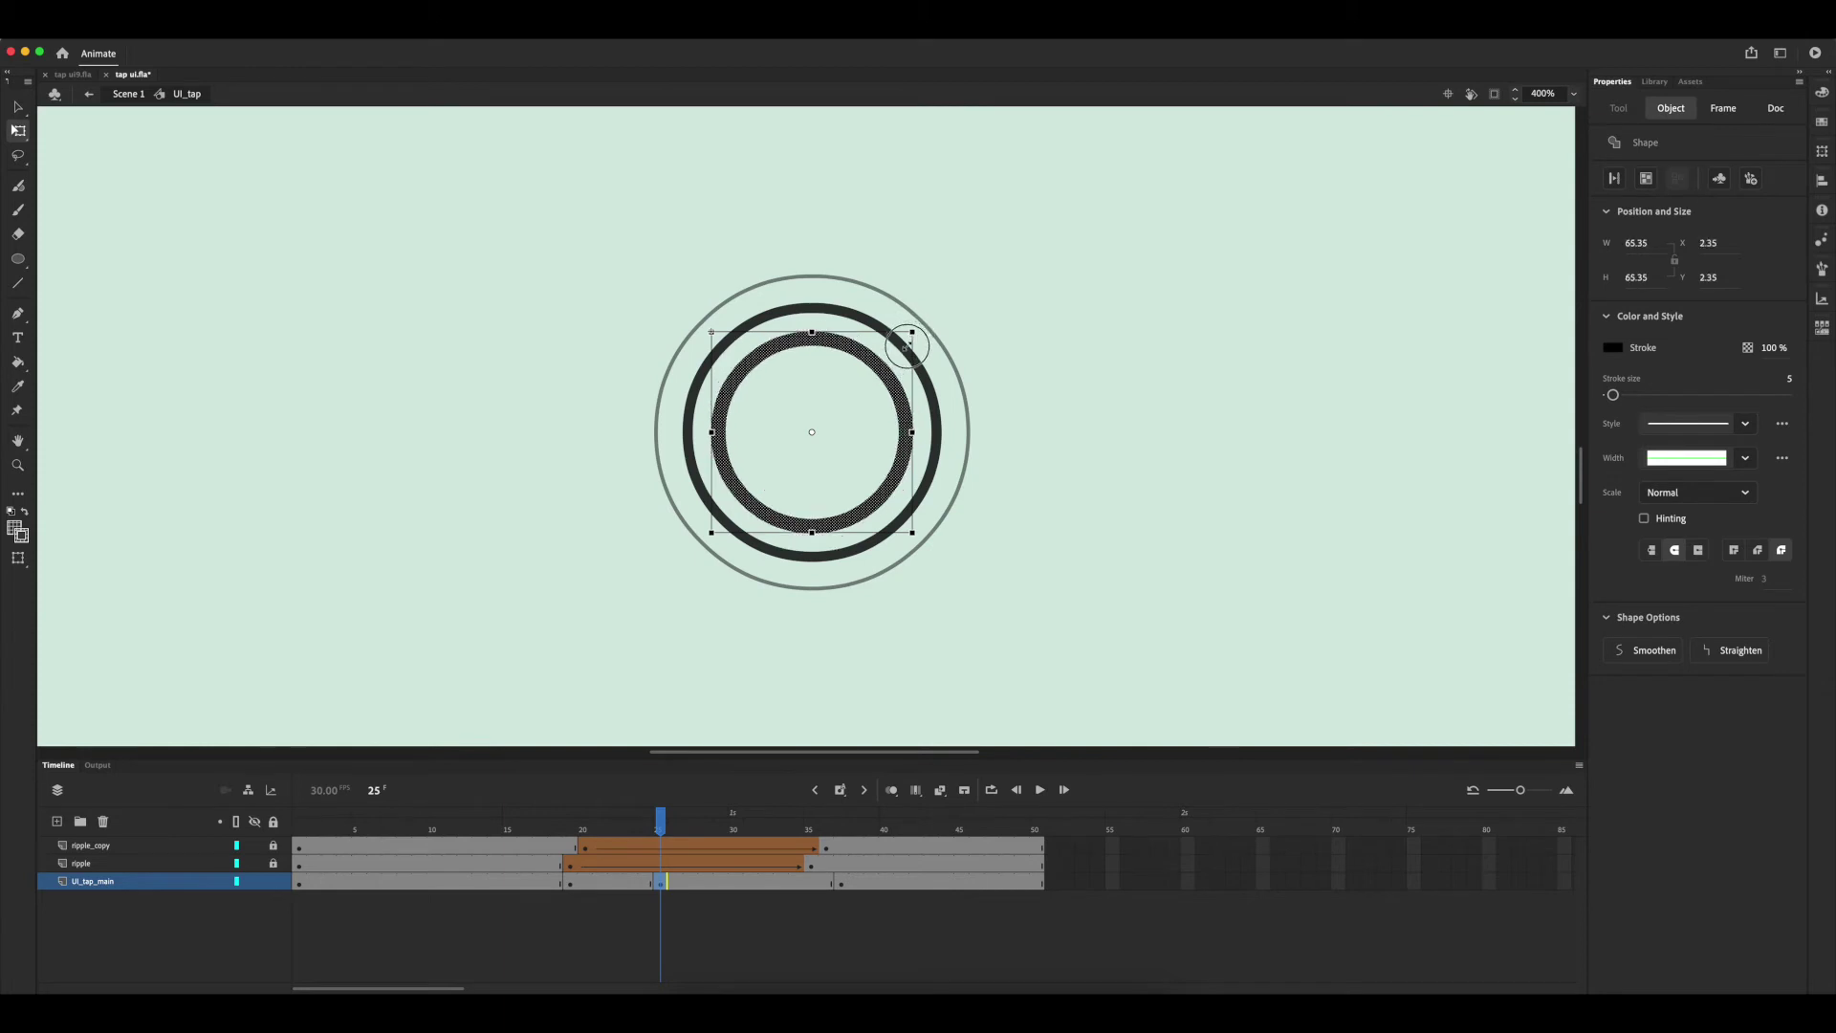
pyautogui.click(630, 881)
pyautogui.rightClick(633, 881)
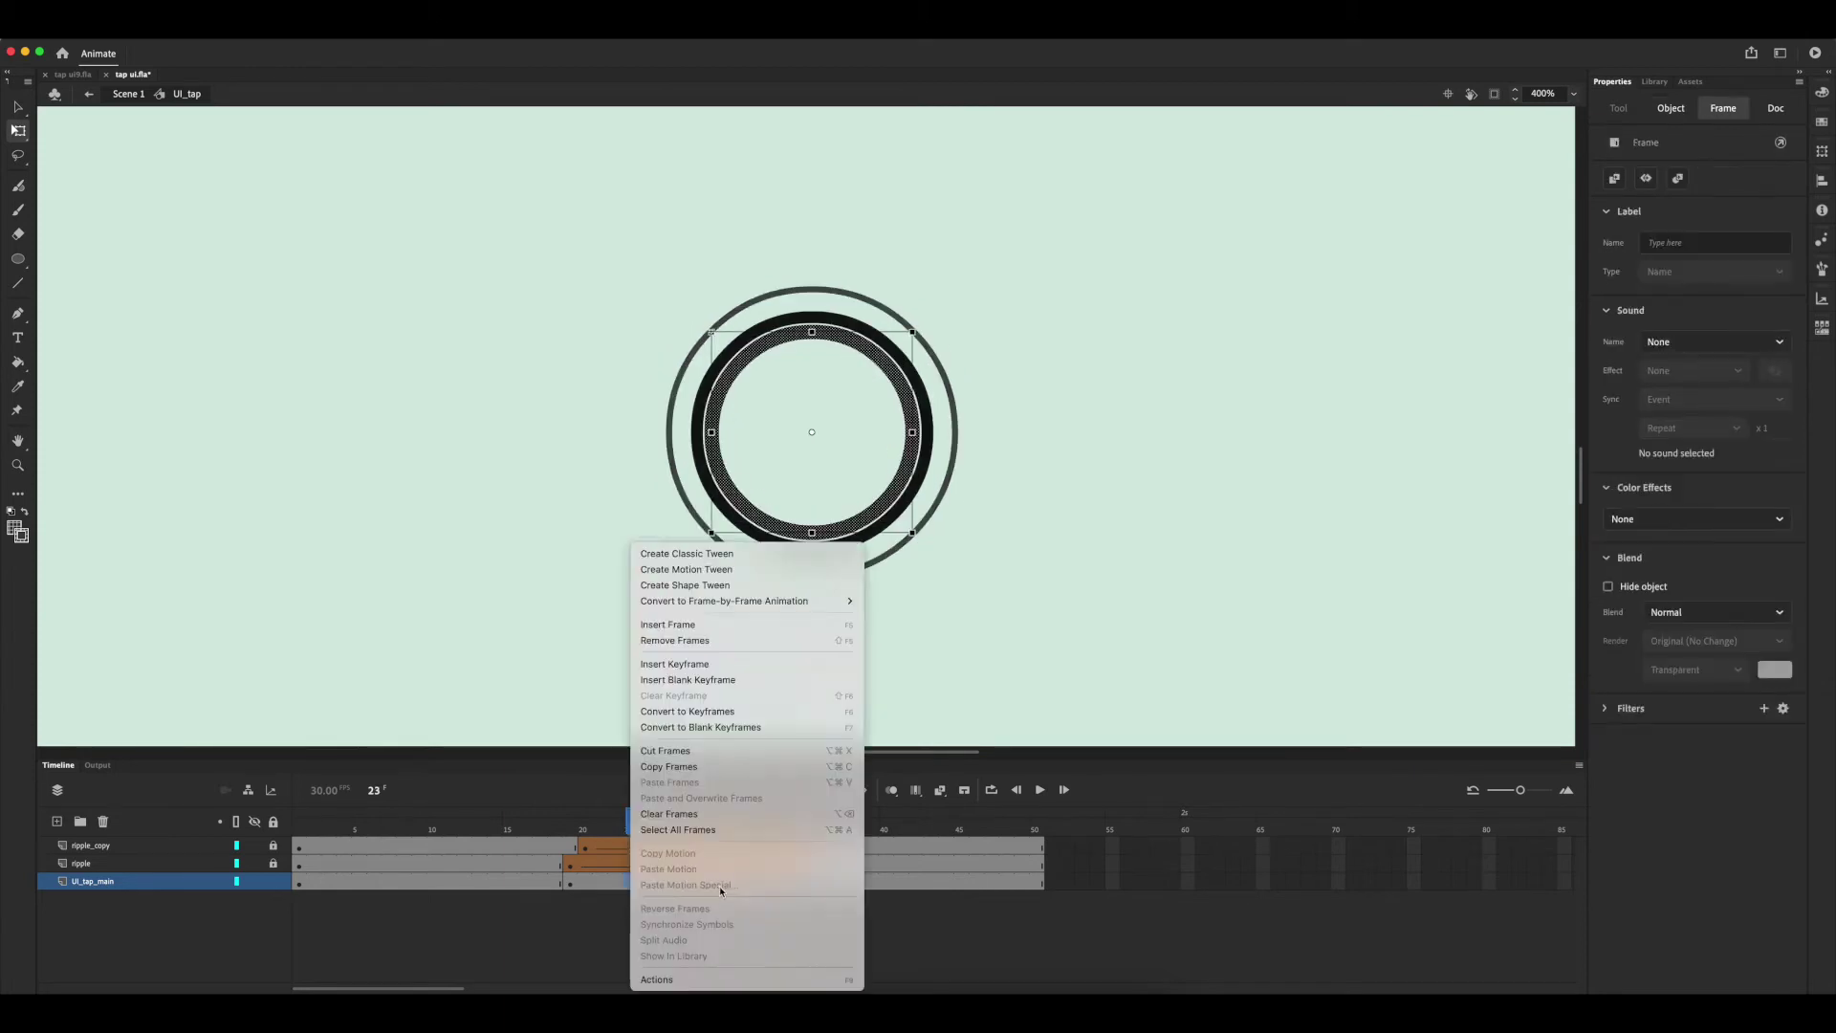
pyautogui.press('Escape')
# Create a shape tween on UI_tap_main across frames 23 to 29
pyautogui.keyDown('shift'); pyautogui.click(722, 884); pyautogui.keyUp('shift')
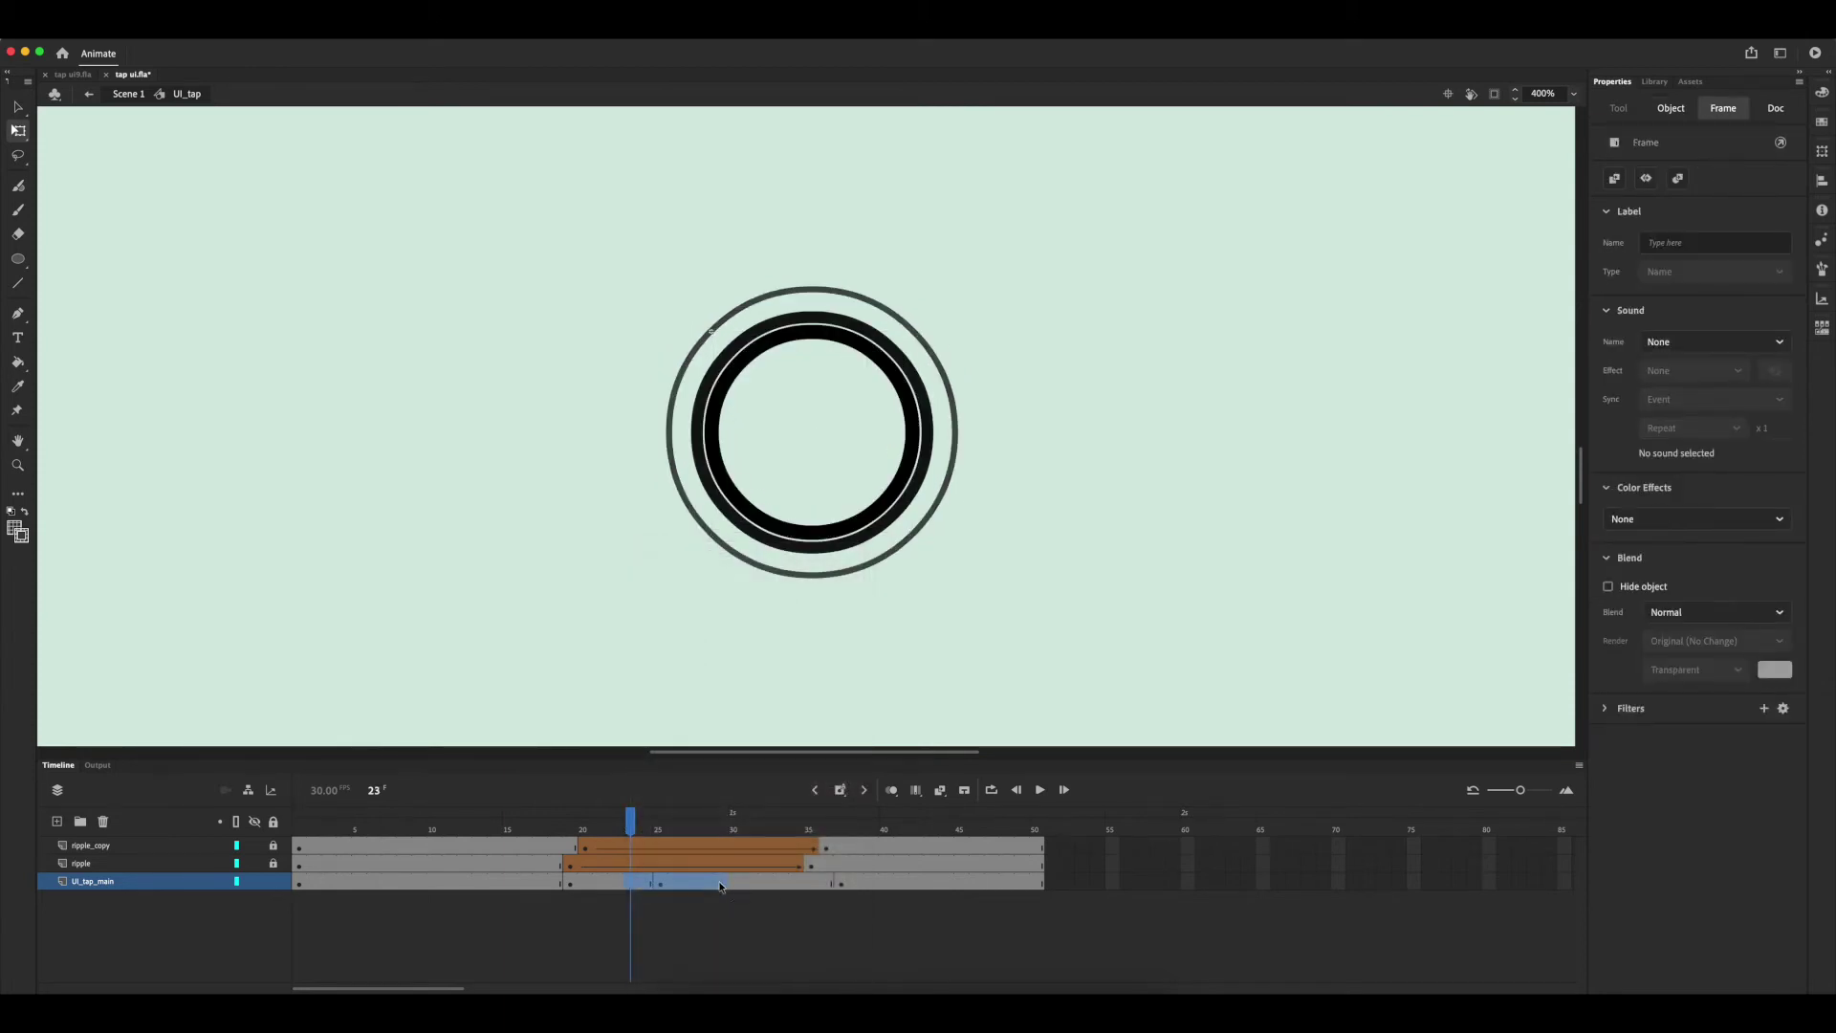
pyautogui.rightClick(721, 883)
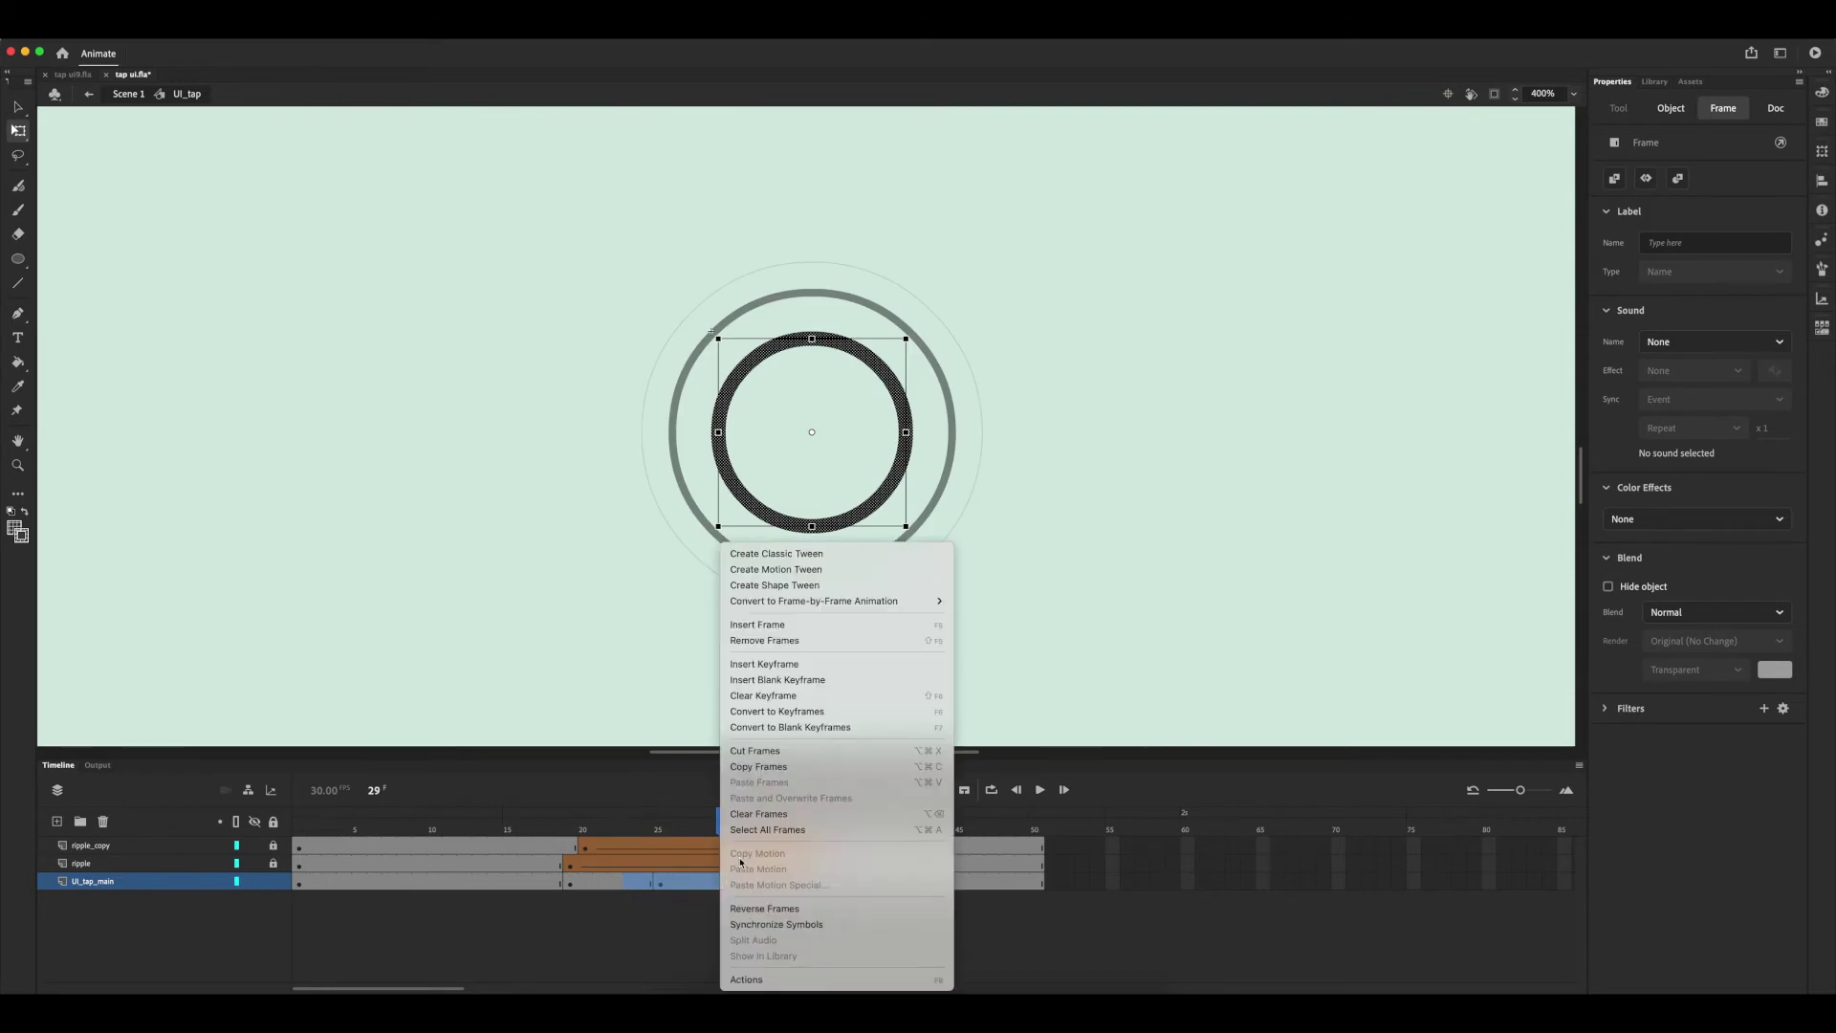
pyautogui.click(794, 586)
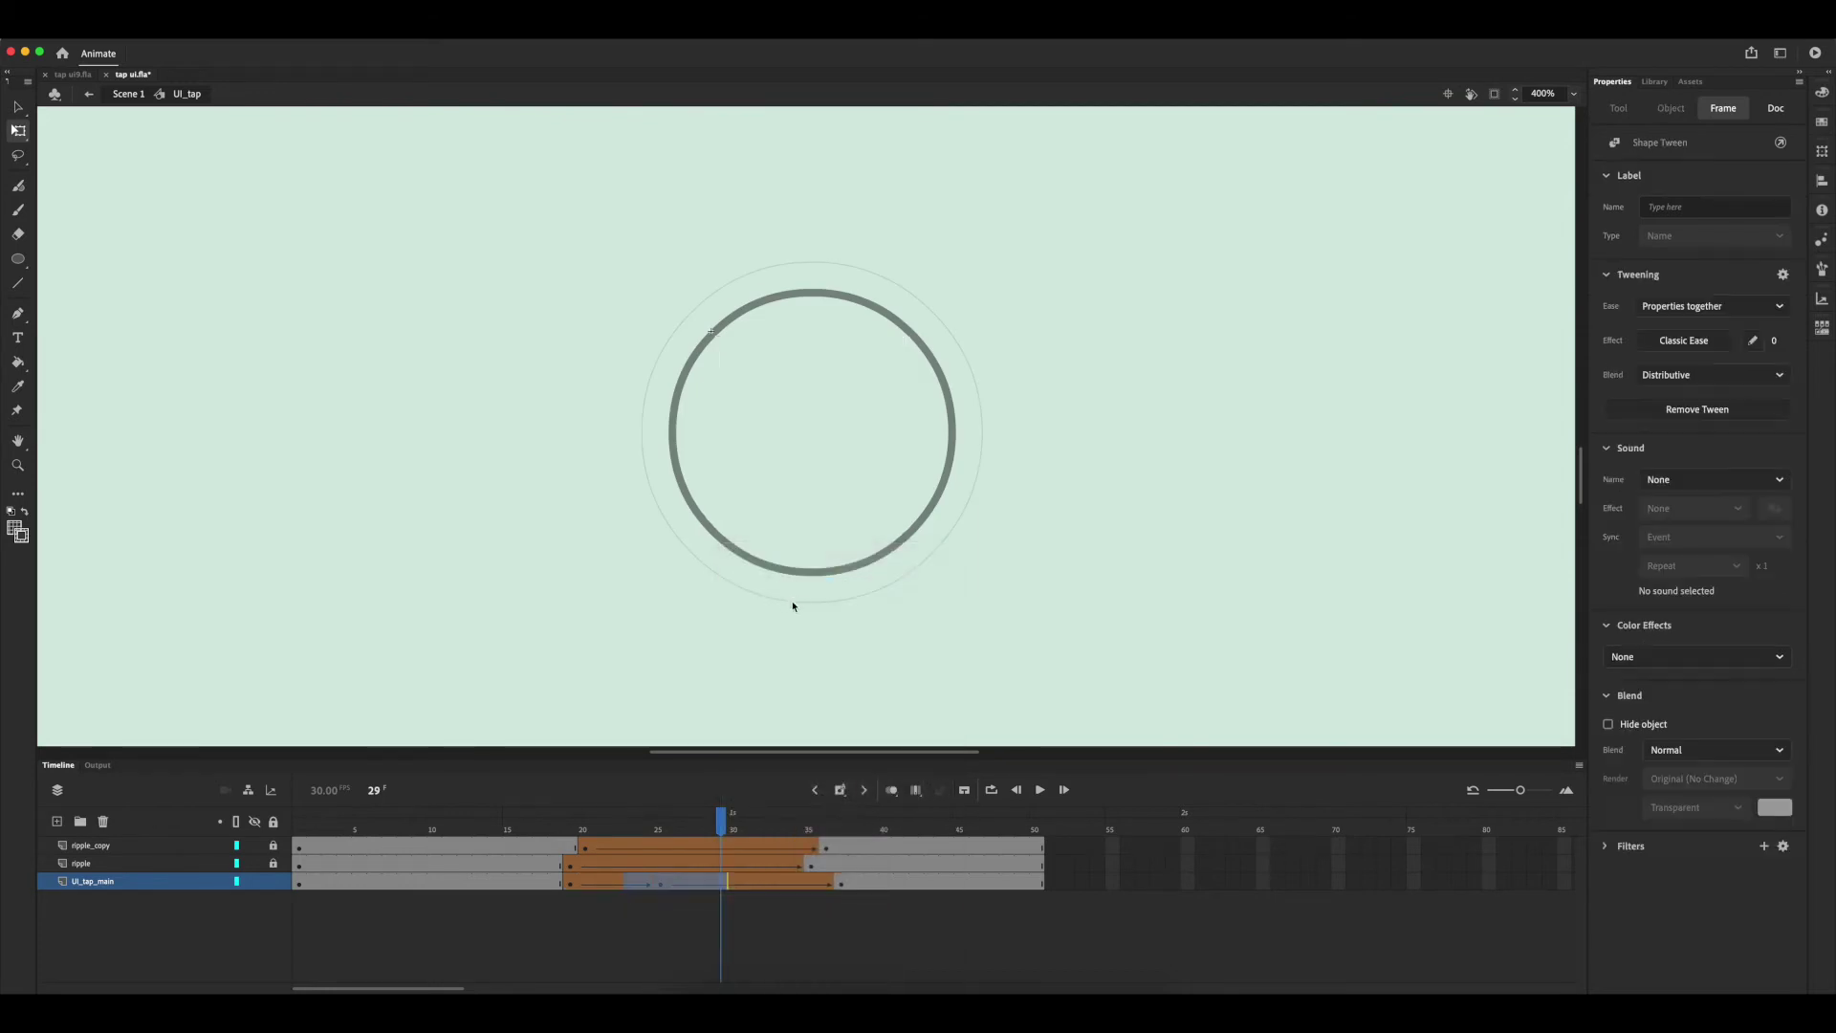
pyautogui.click(554, 820)
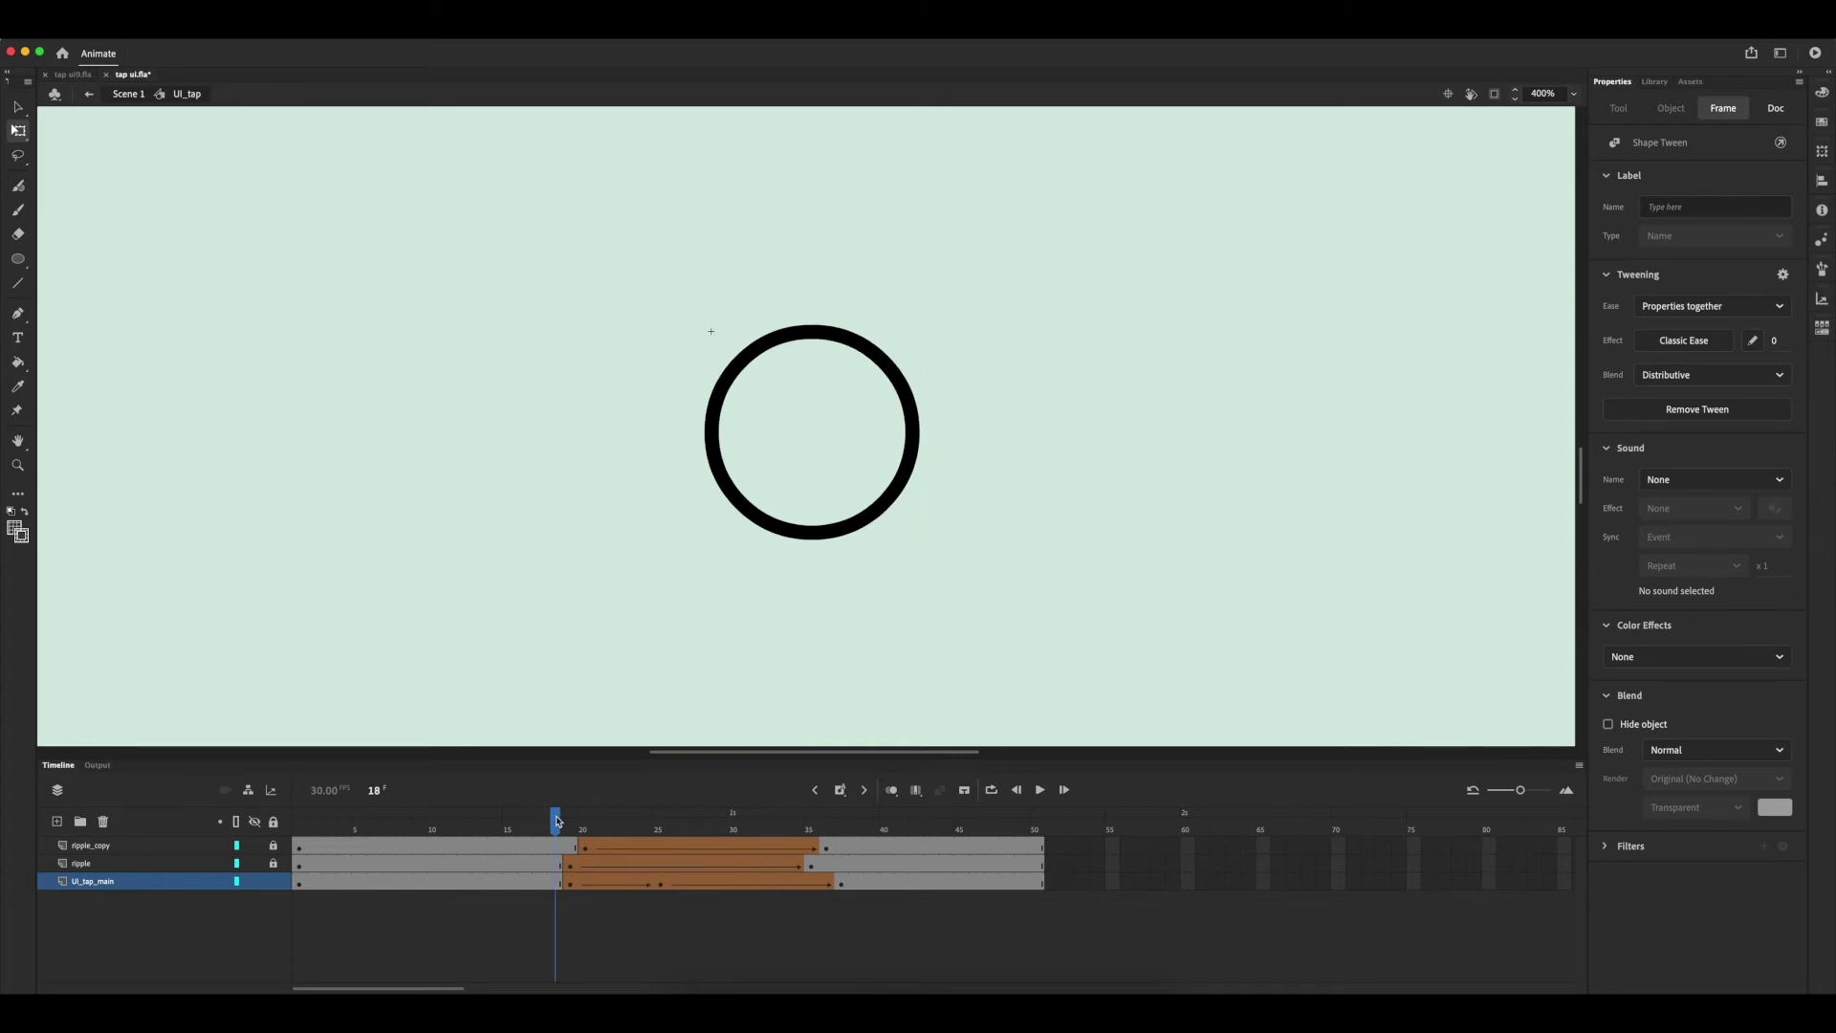
pyautogui.click(1573, 93)
# Fit the stage in the window and drag the UI_tap_main tween's start left to about frame 16
pyautogui.click(1584, 111)
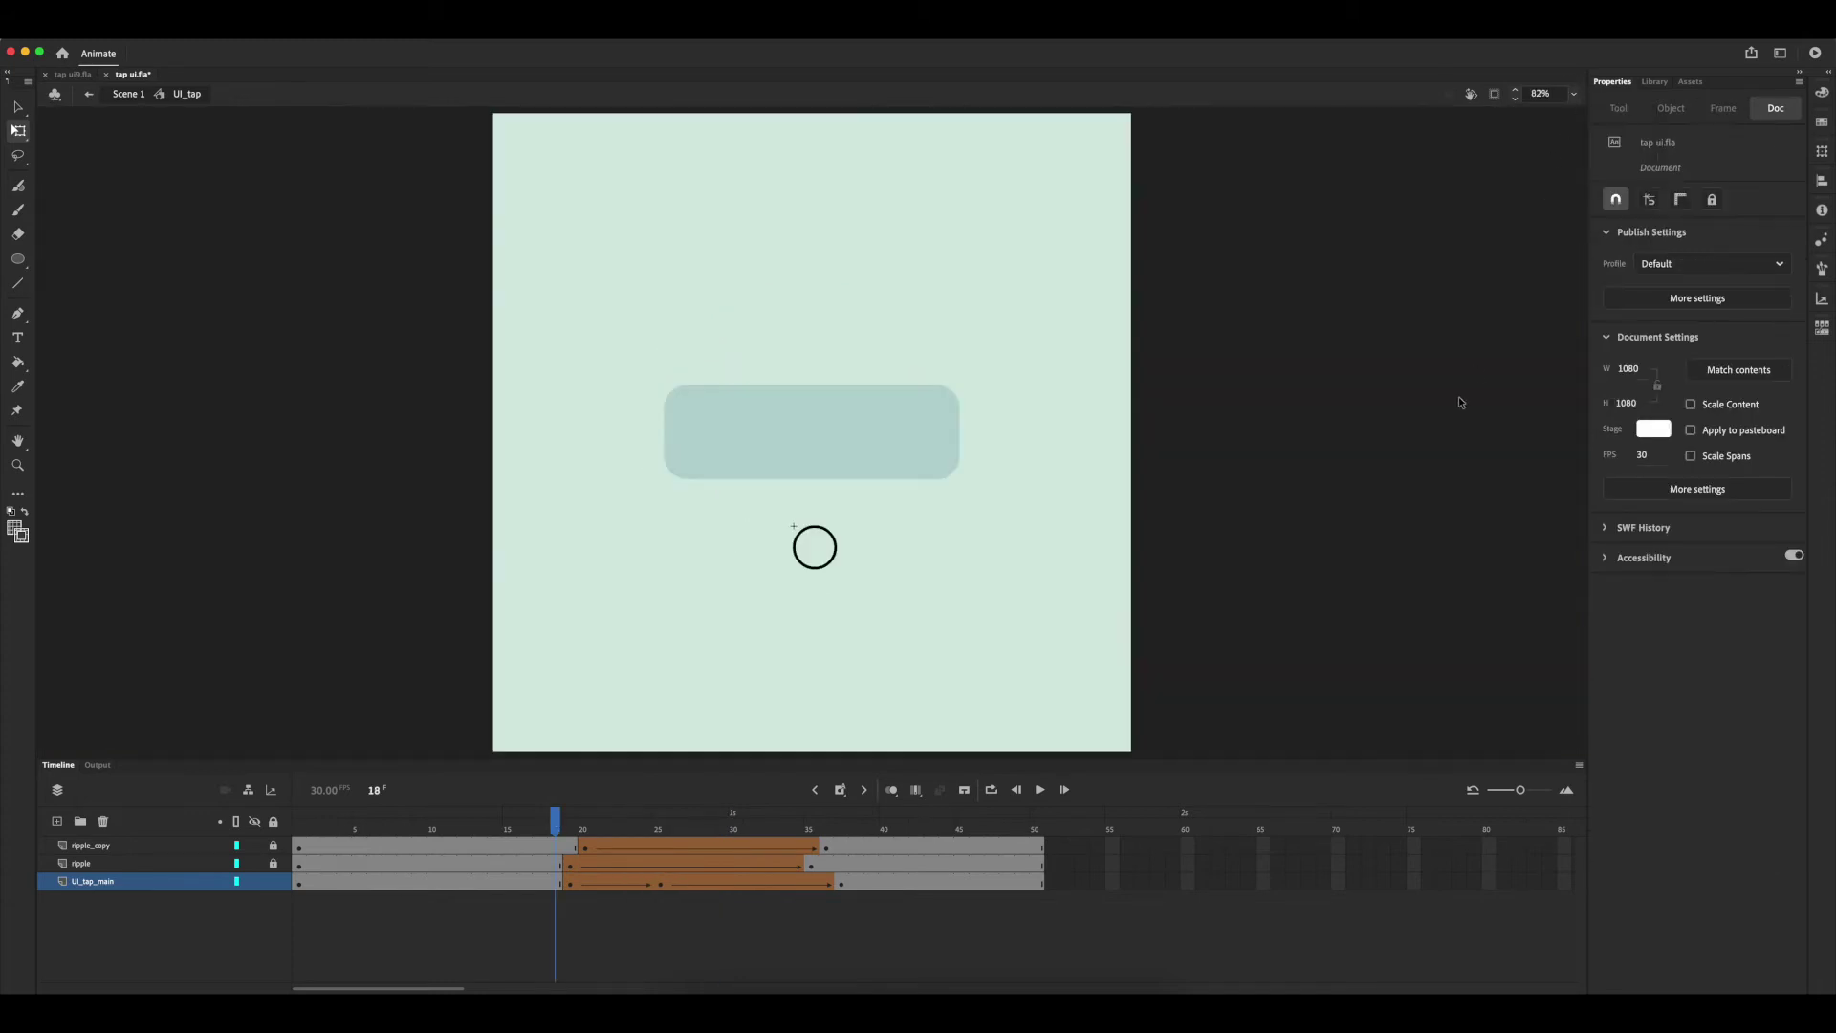
pyautogui.press('Return')
pyautogui.click(572, 887)
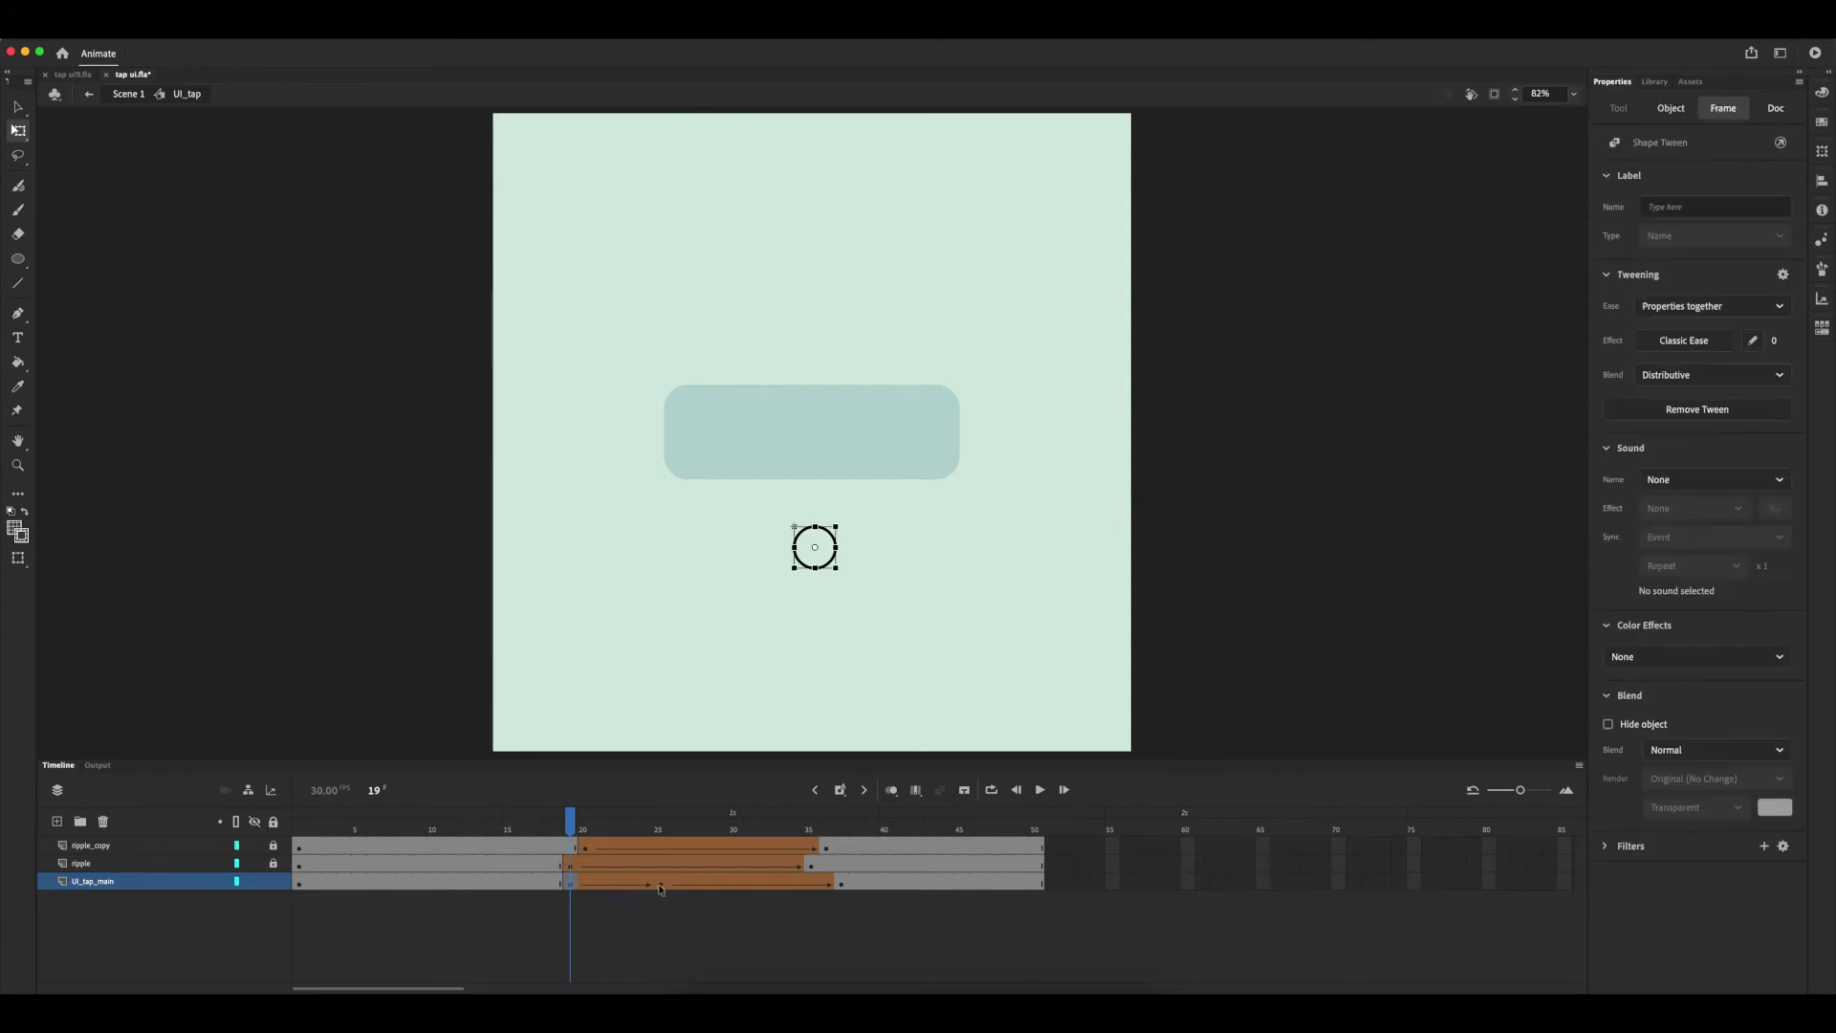
pyautogui.moveTo(660, 887); pyautogui.dragTo(631, 890)
# Play the ripple animation from near the start to preview the earlier tween
pyautogui.click(517, 824)
pyautogui.click(1040, 790)
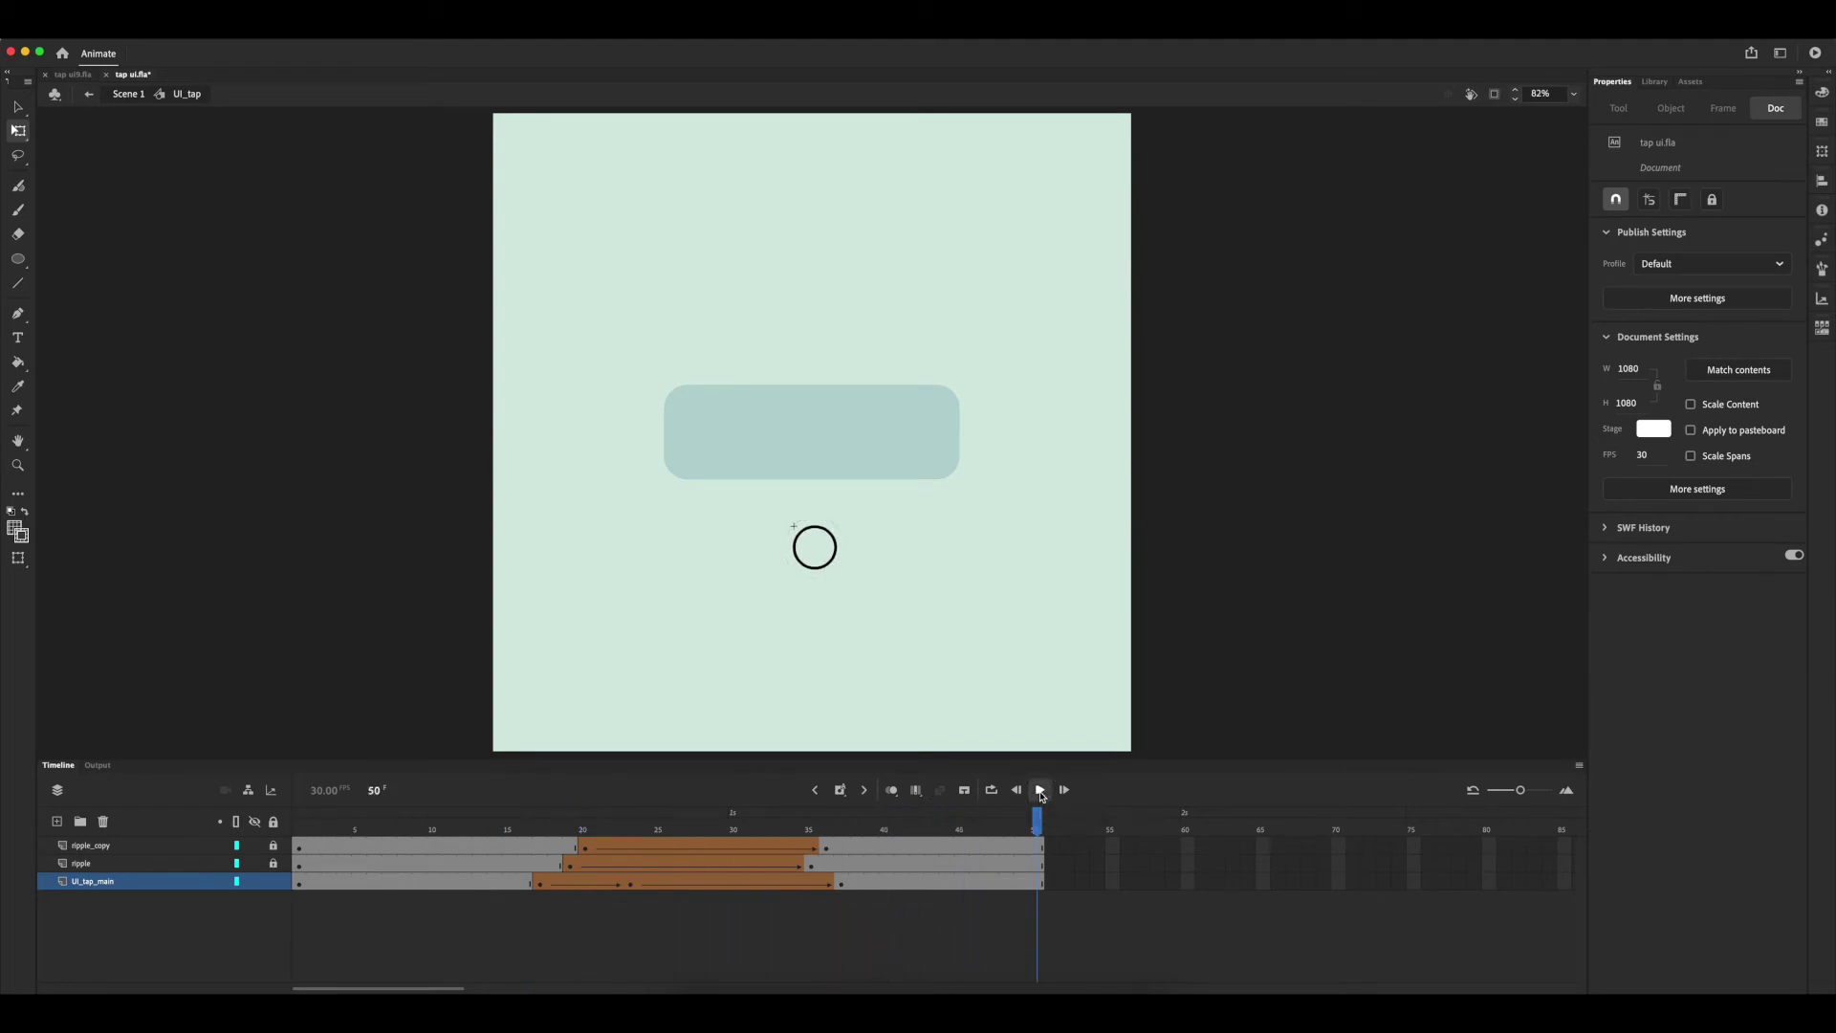
pyautogui.click(1041, 790)
# Back in Scene 1, move the circle up onto the rounded button at Layer_1 frame 18 (Y 515)
pyautogui.click(88, 96)
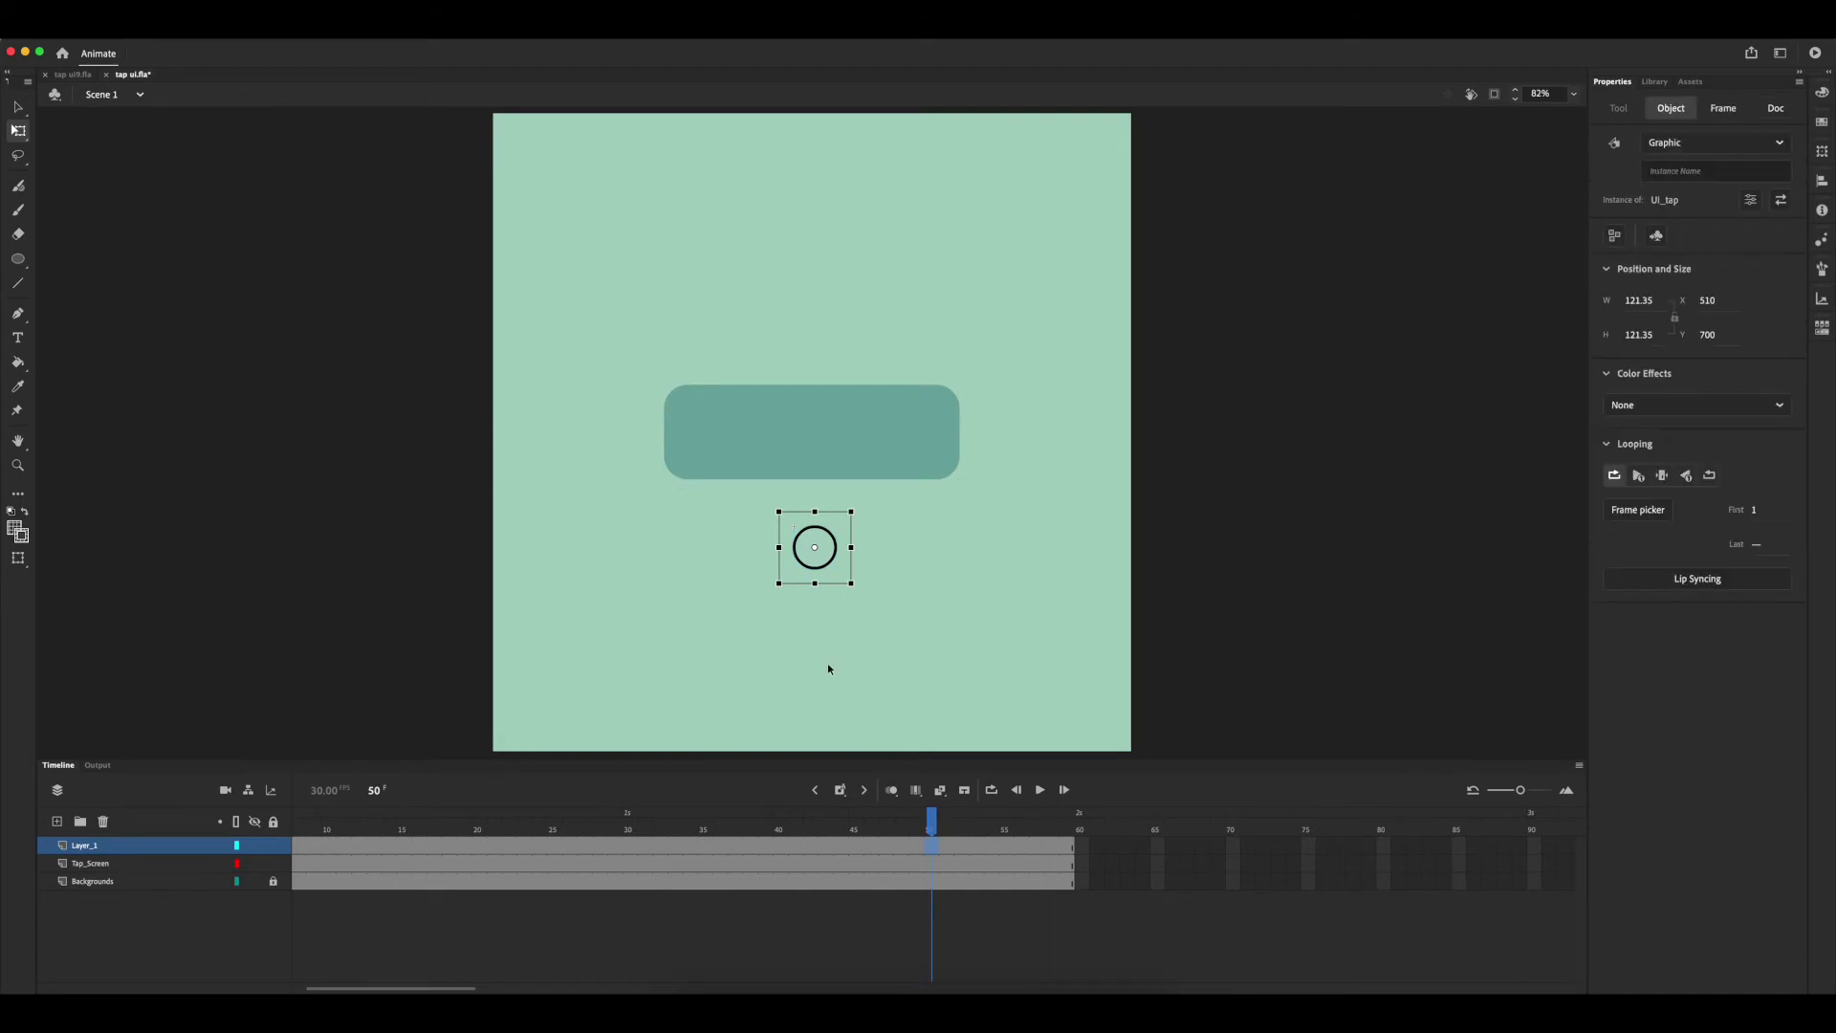
pyautogui.press('Return')
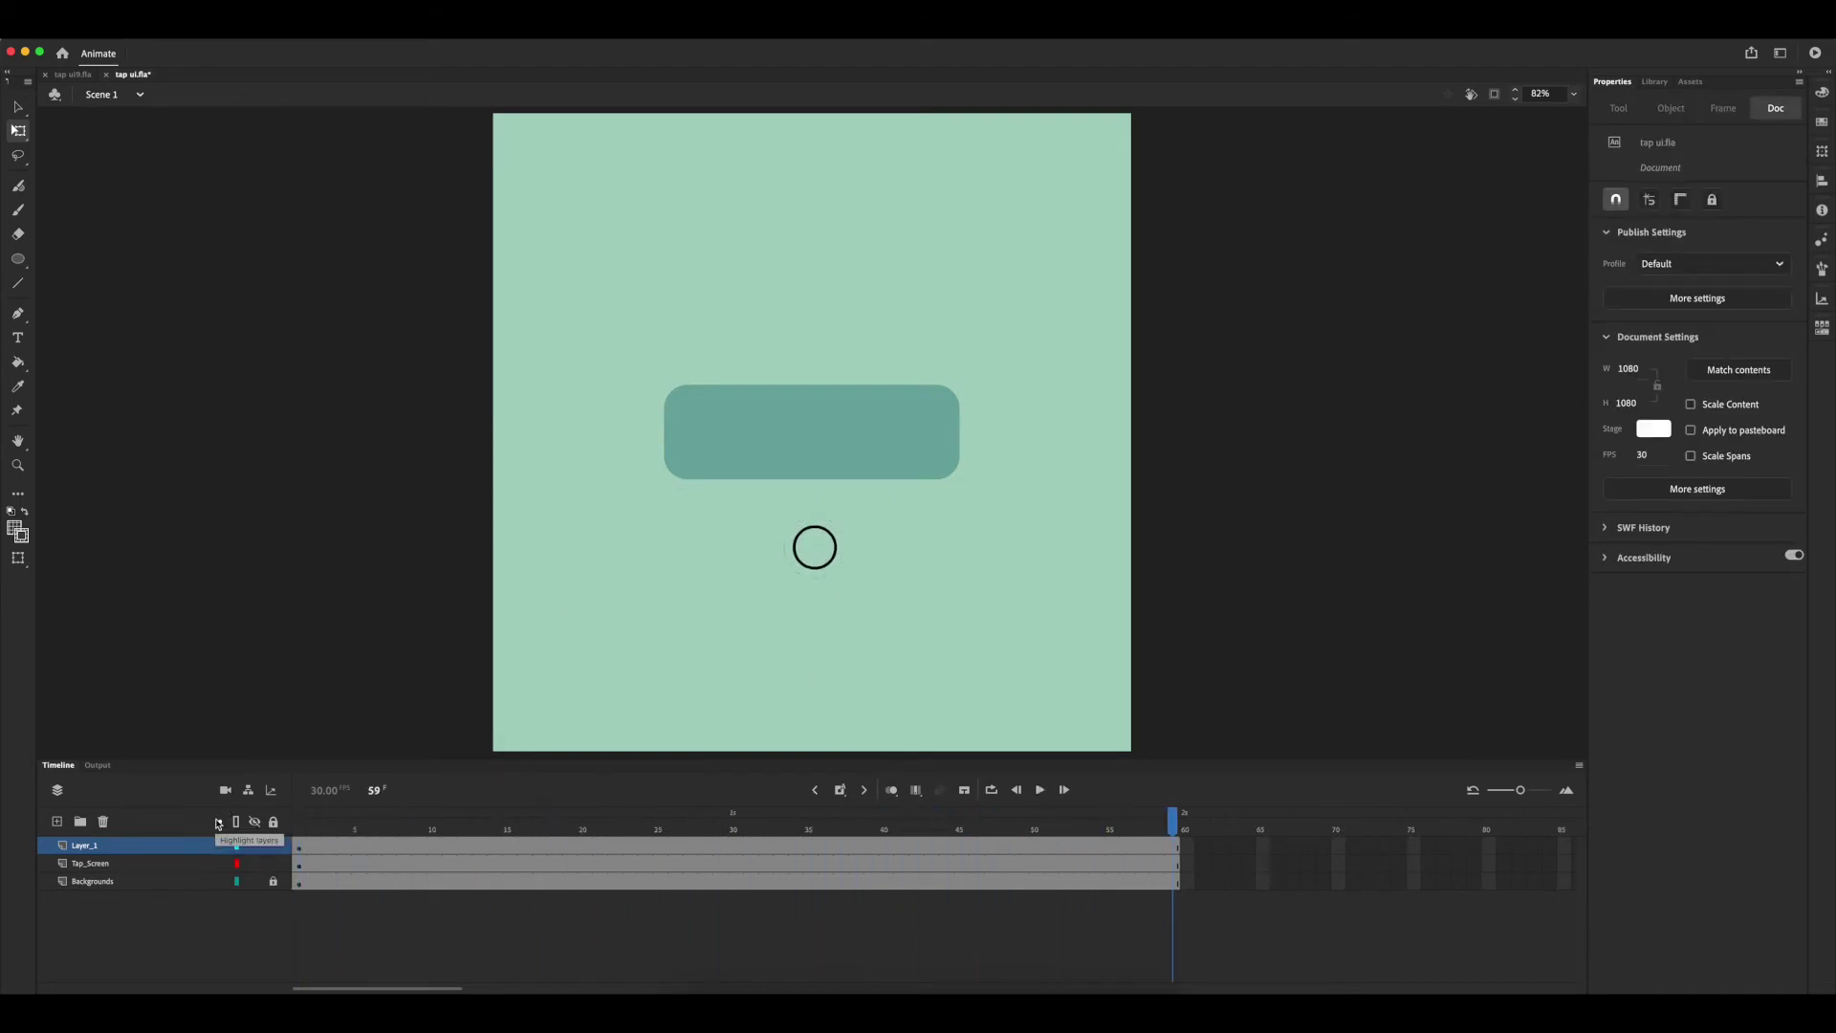
pyautogui.click(588, 847)
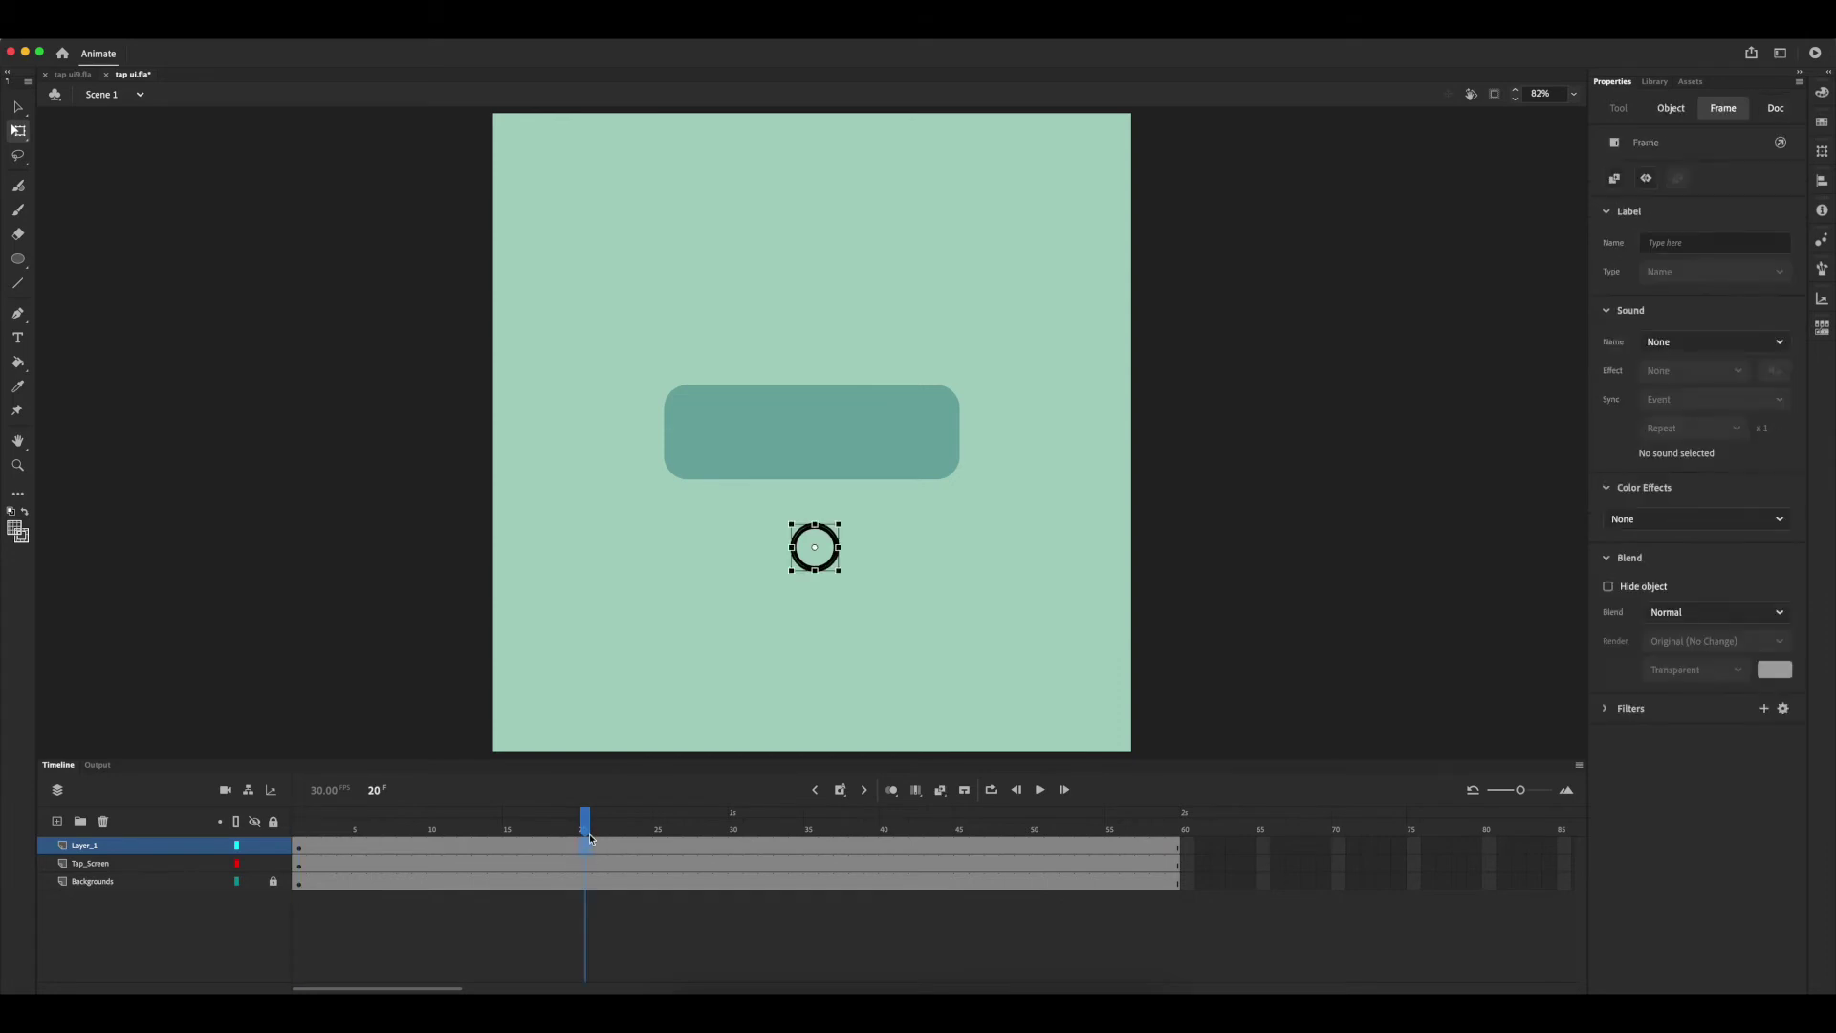
pyautogui.click(587, 822)
pyautogui.moveTo(588, 824)
pyautogui.mouseDown()
pyautogui.moveTo(531, 822)
pyautogui.moveTo(590, 821)
pyautogui.moveTo(560, 826)
pyautogui.mouseUp()
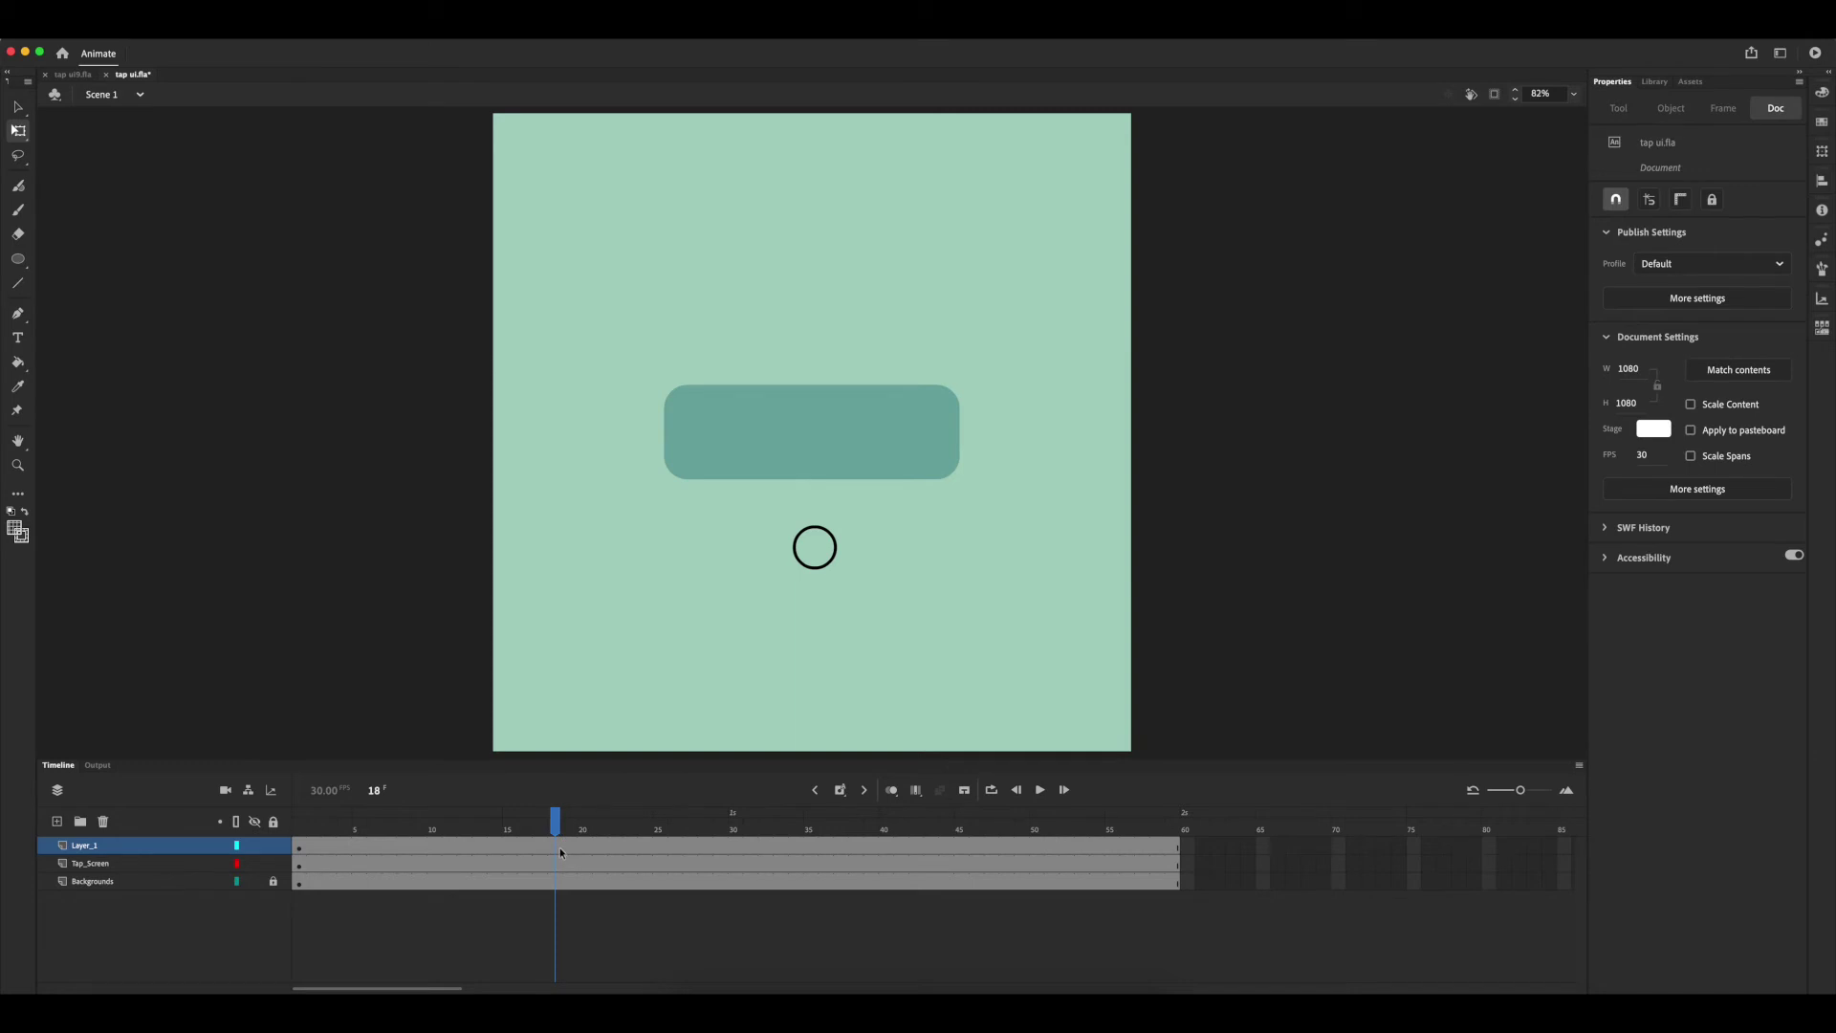
pyautogui.click(560, 848)
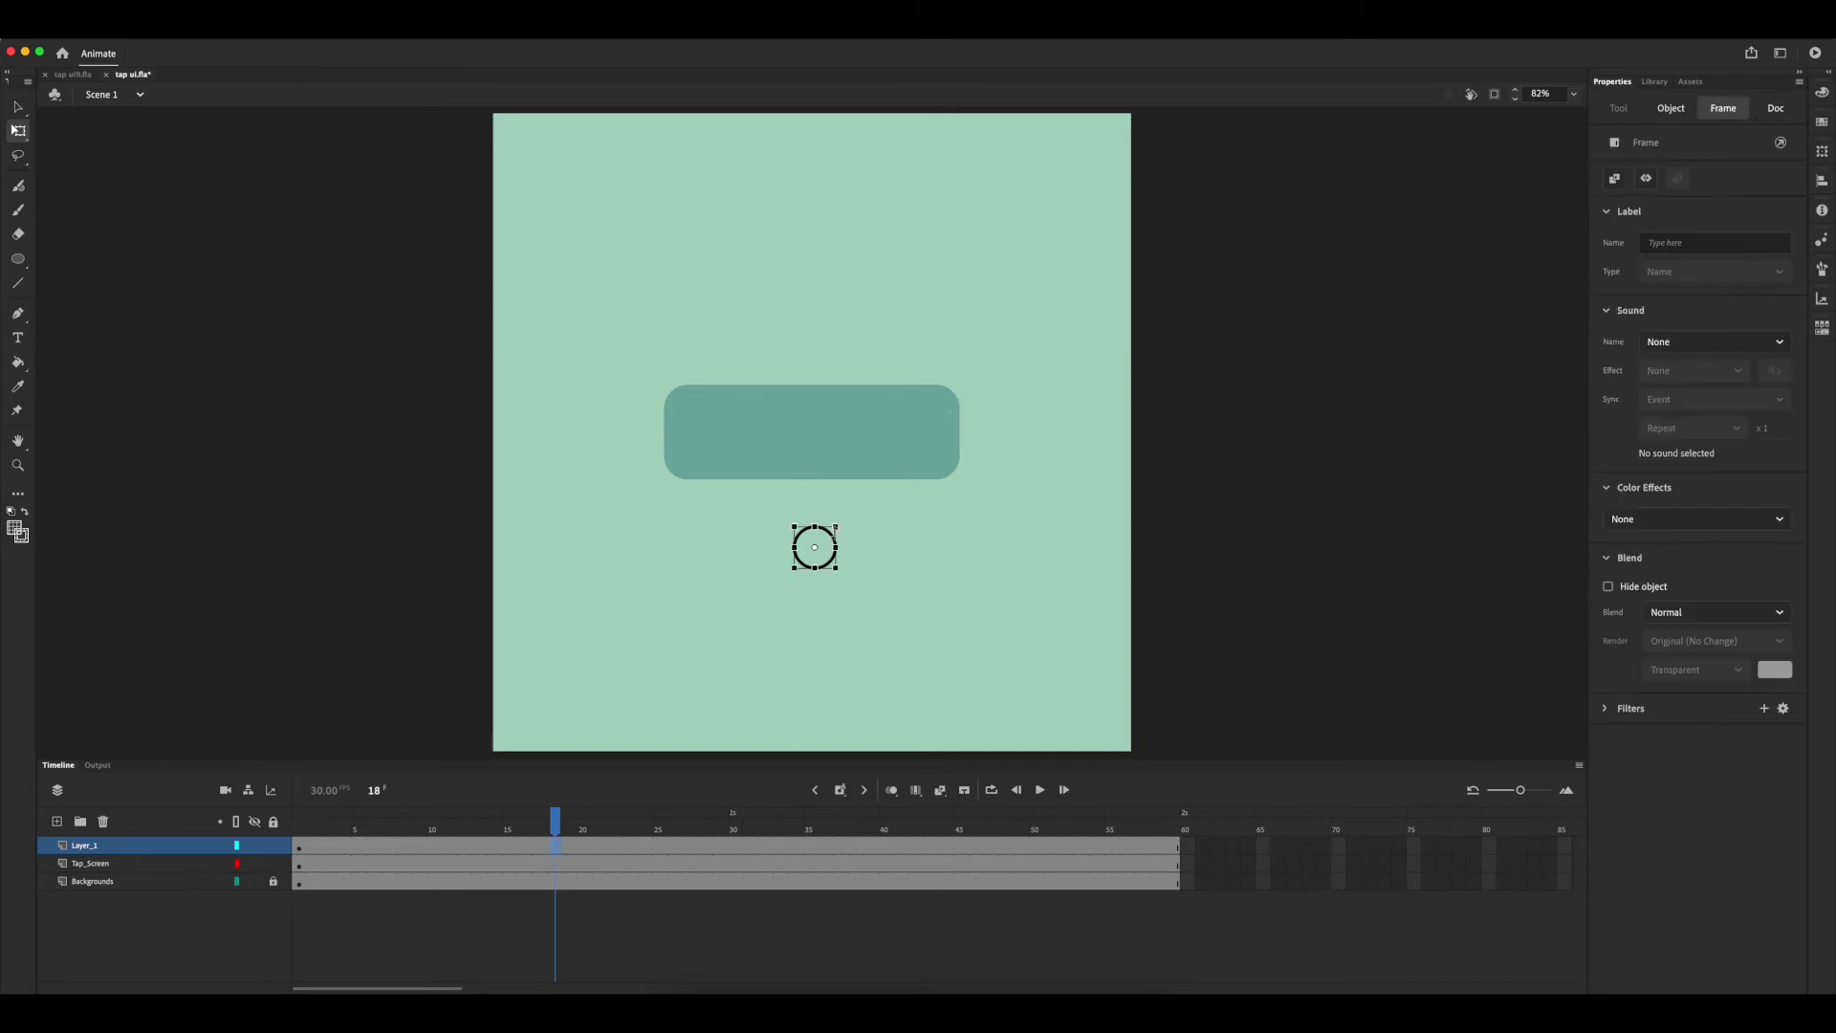
pyautogui.moveTo(830, 541); pyautogui.dragTo(831, 422)
# Create a tween on Layer_1 between frames 1 and 18 and play the circle rising onto the button
pyautogui.click(410, 848)
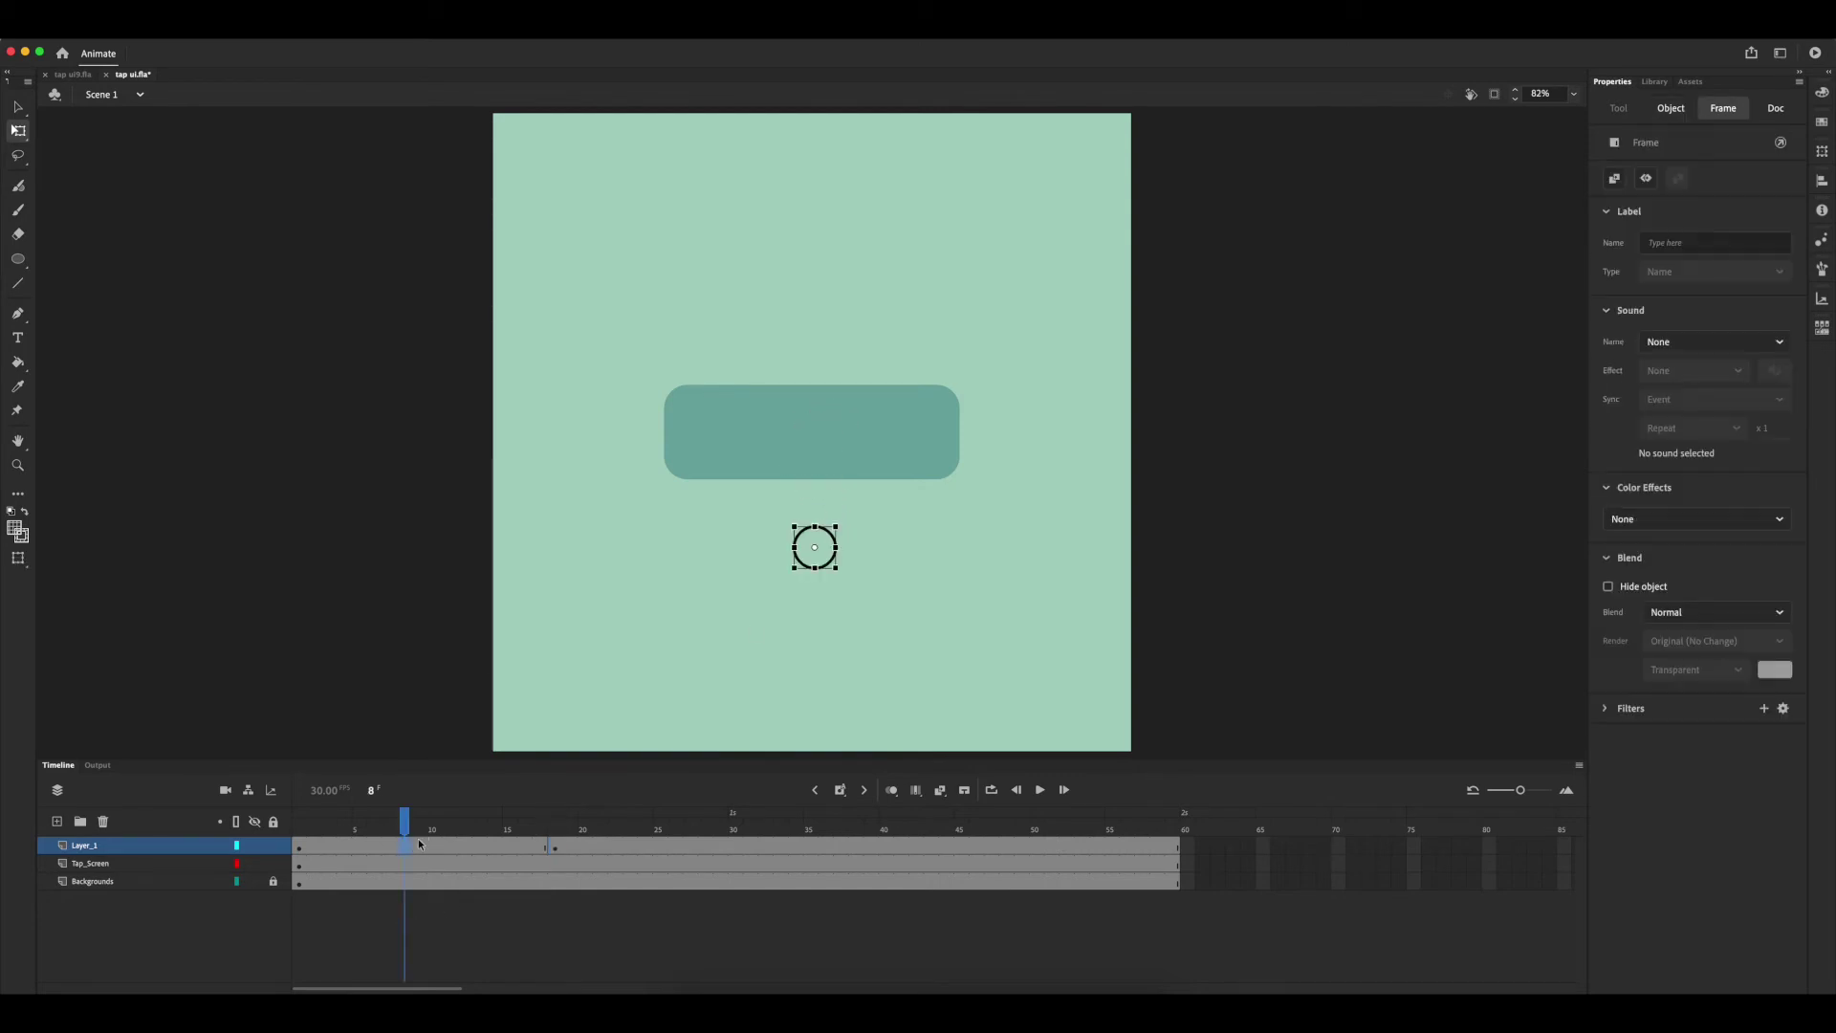
pyautogui.rightClick(414, 849)
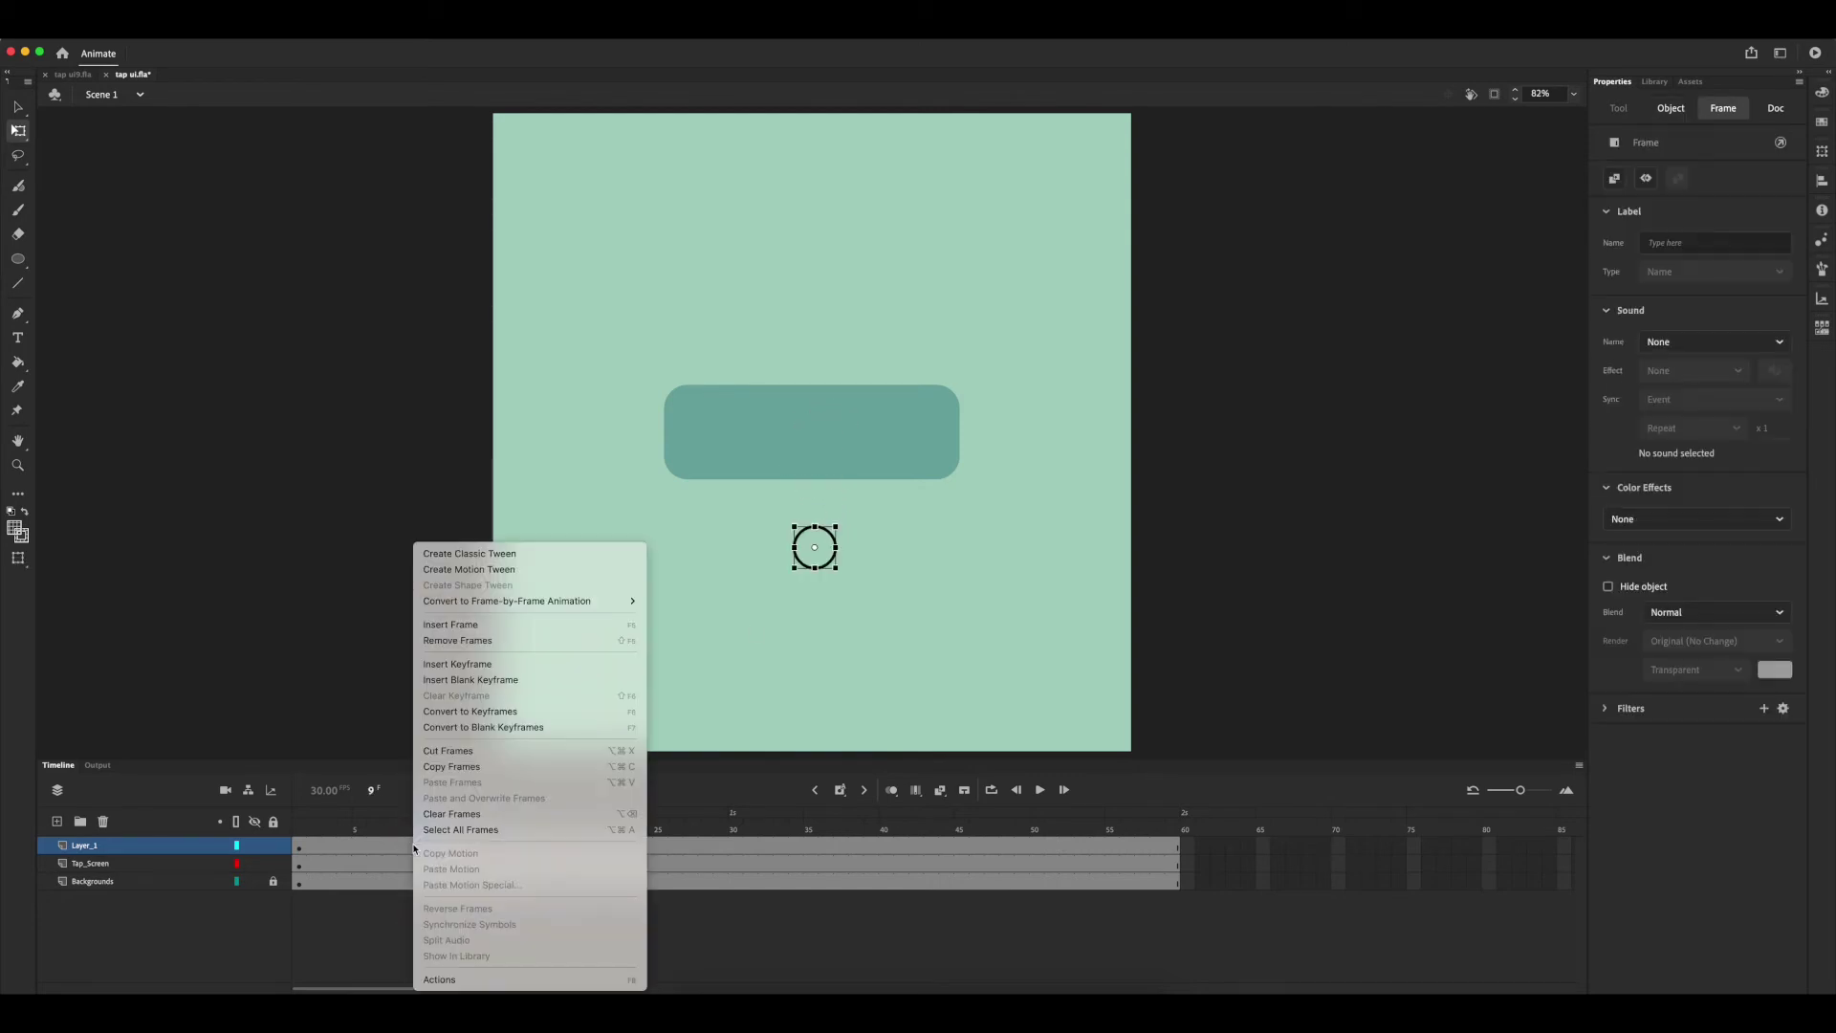
pyautogui.click(508, 567)
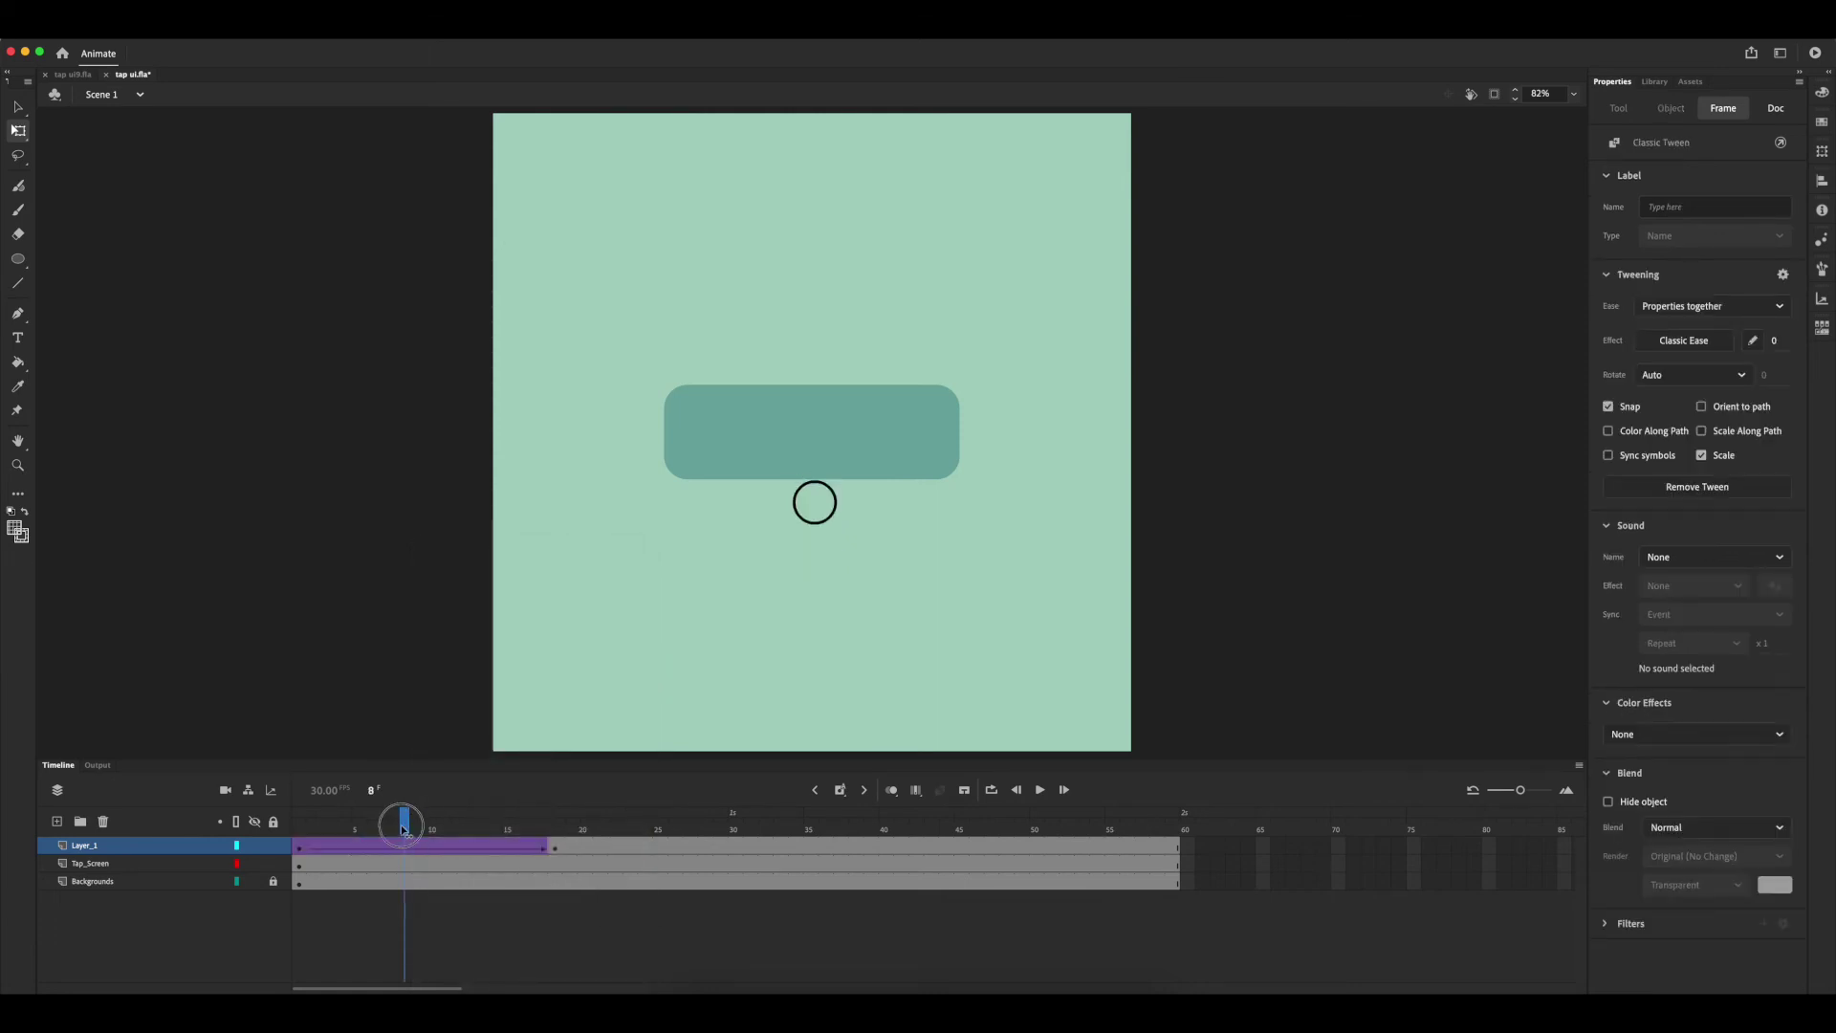
pyautogui.press('Return')
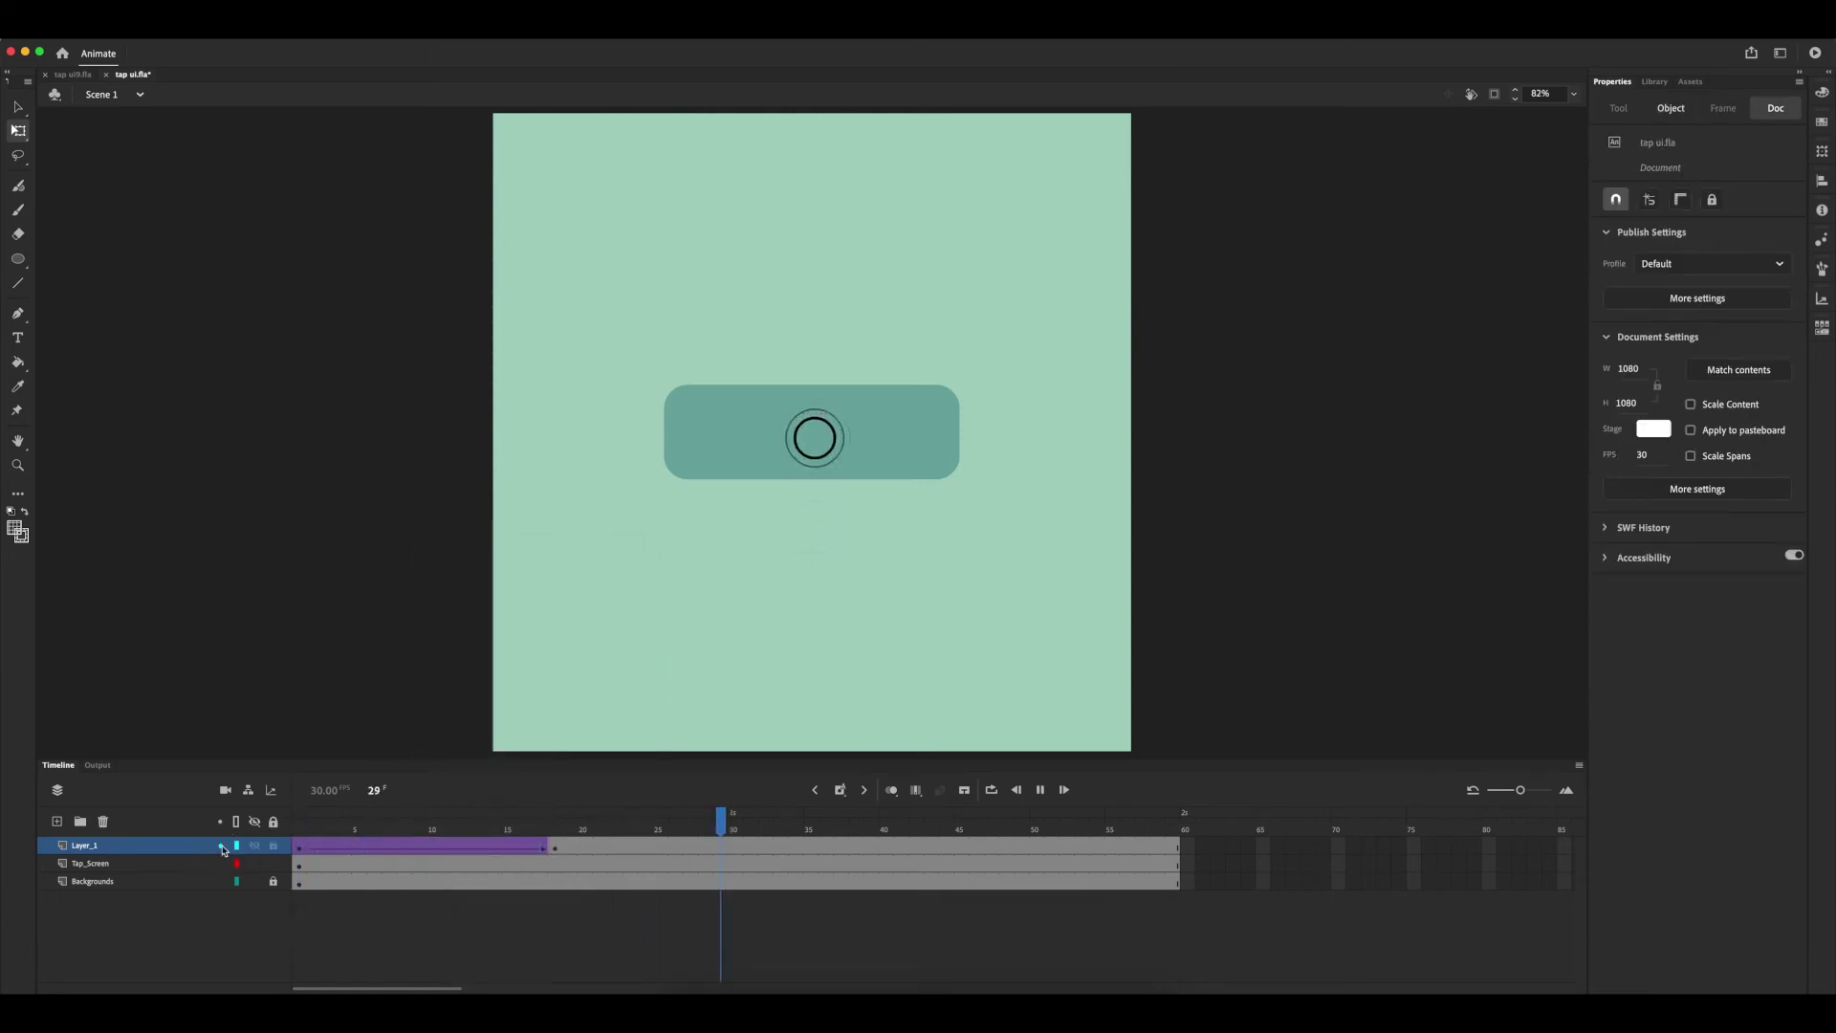
# Set the circle's Alpha to 0% at frame 1 and give the frame-18 circle an Alpha colour effect
pyautogui.click(301, 848)
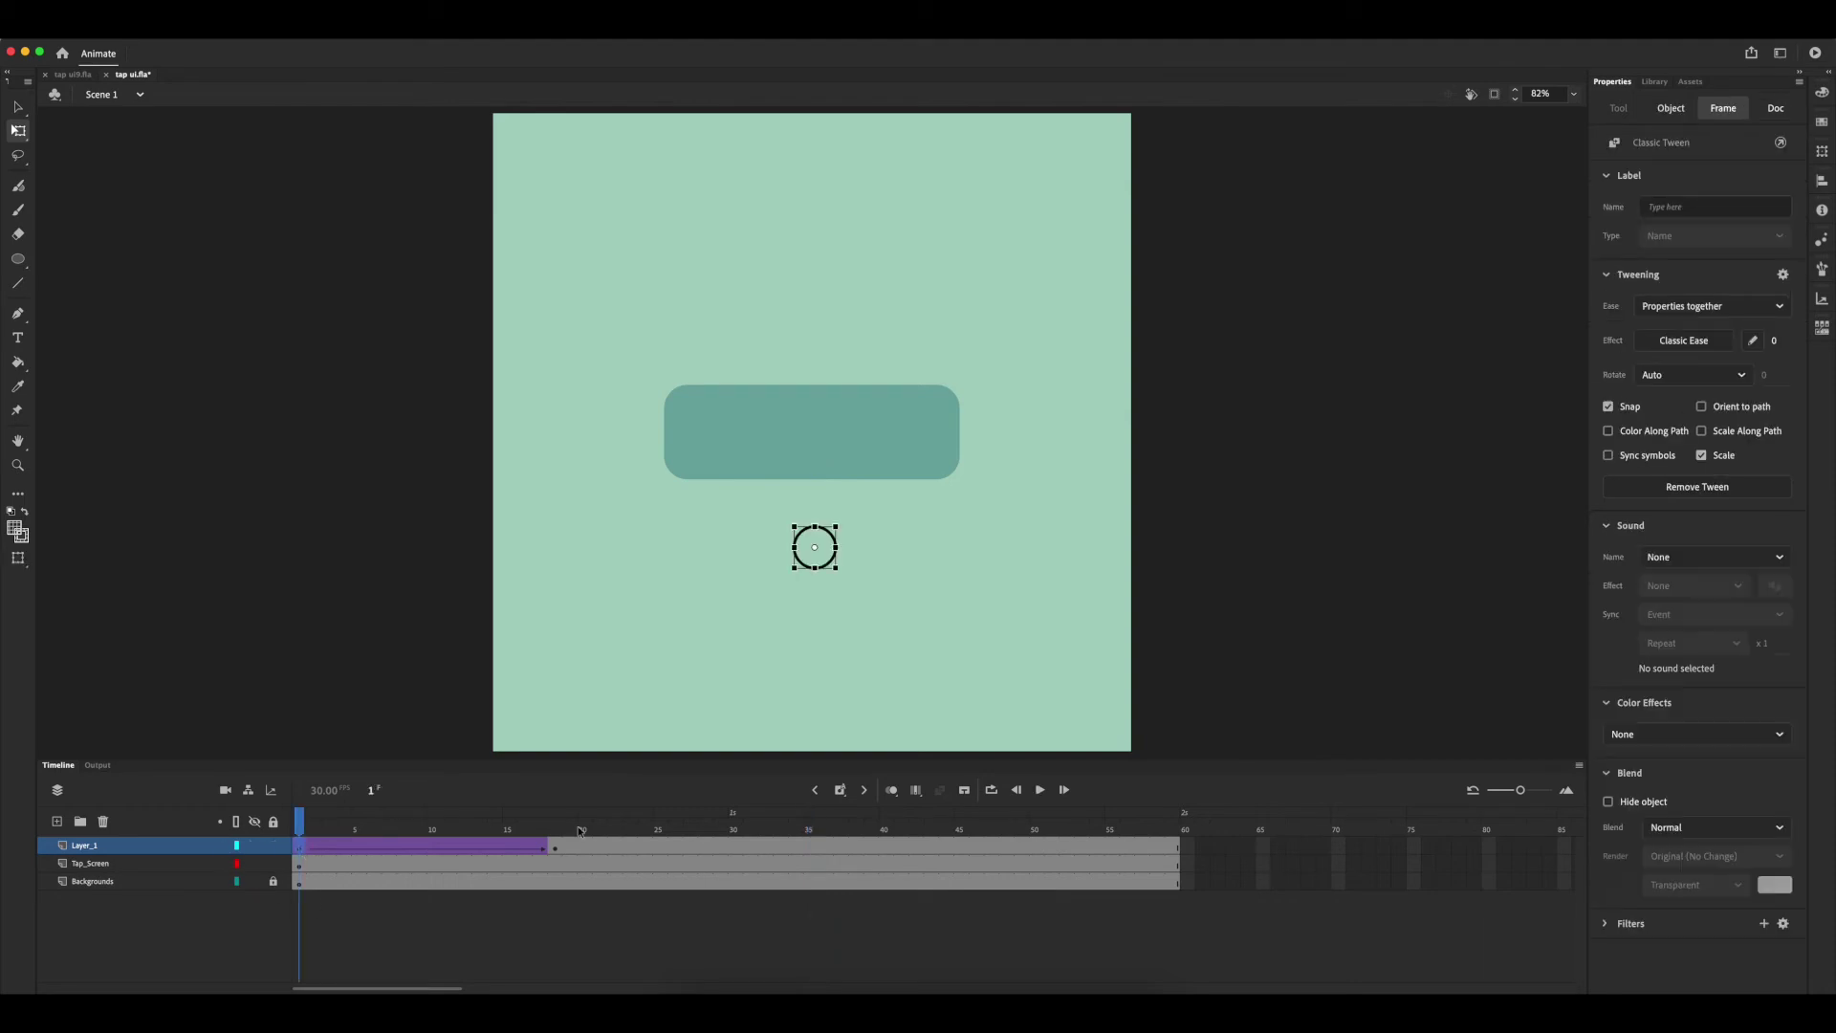
pyautogui.click(1699, 733)
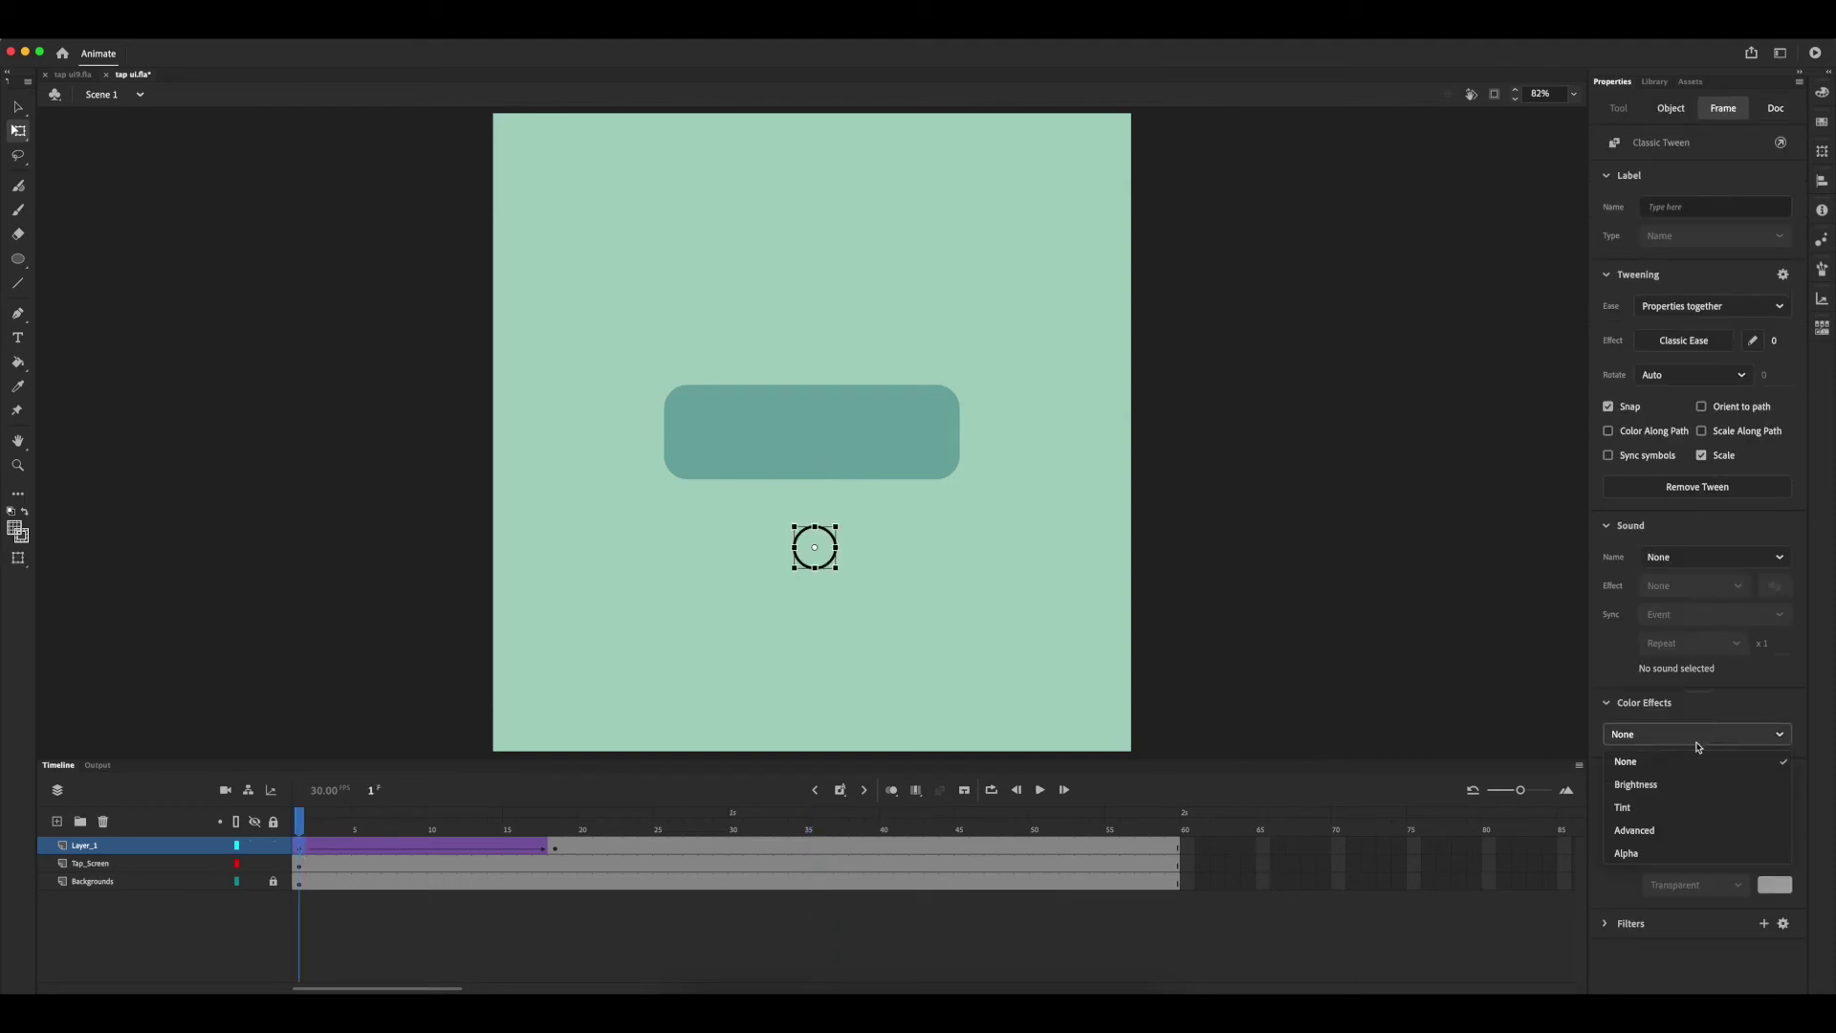
pyautogui.click(1669, 851)
pyautogui.click(1609, 775)
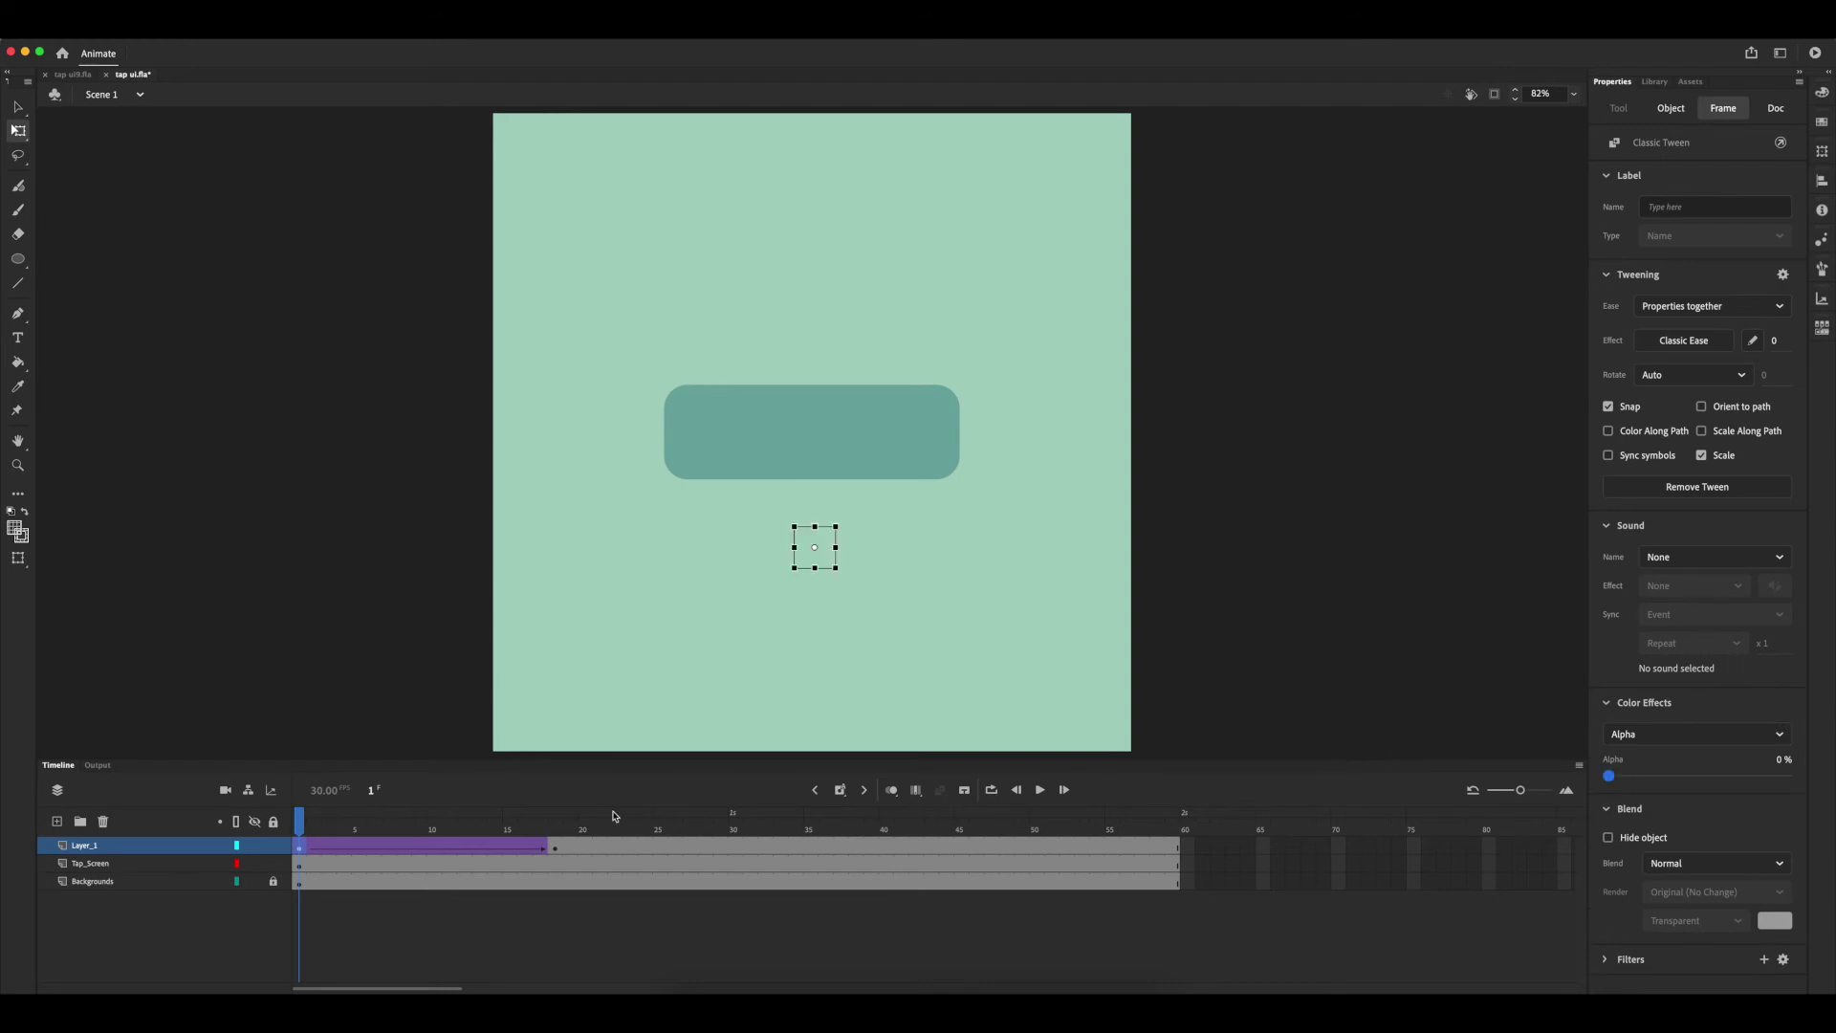
pyautogui.click(556, 848)
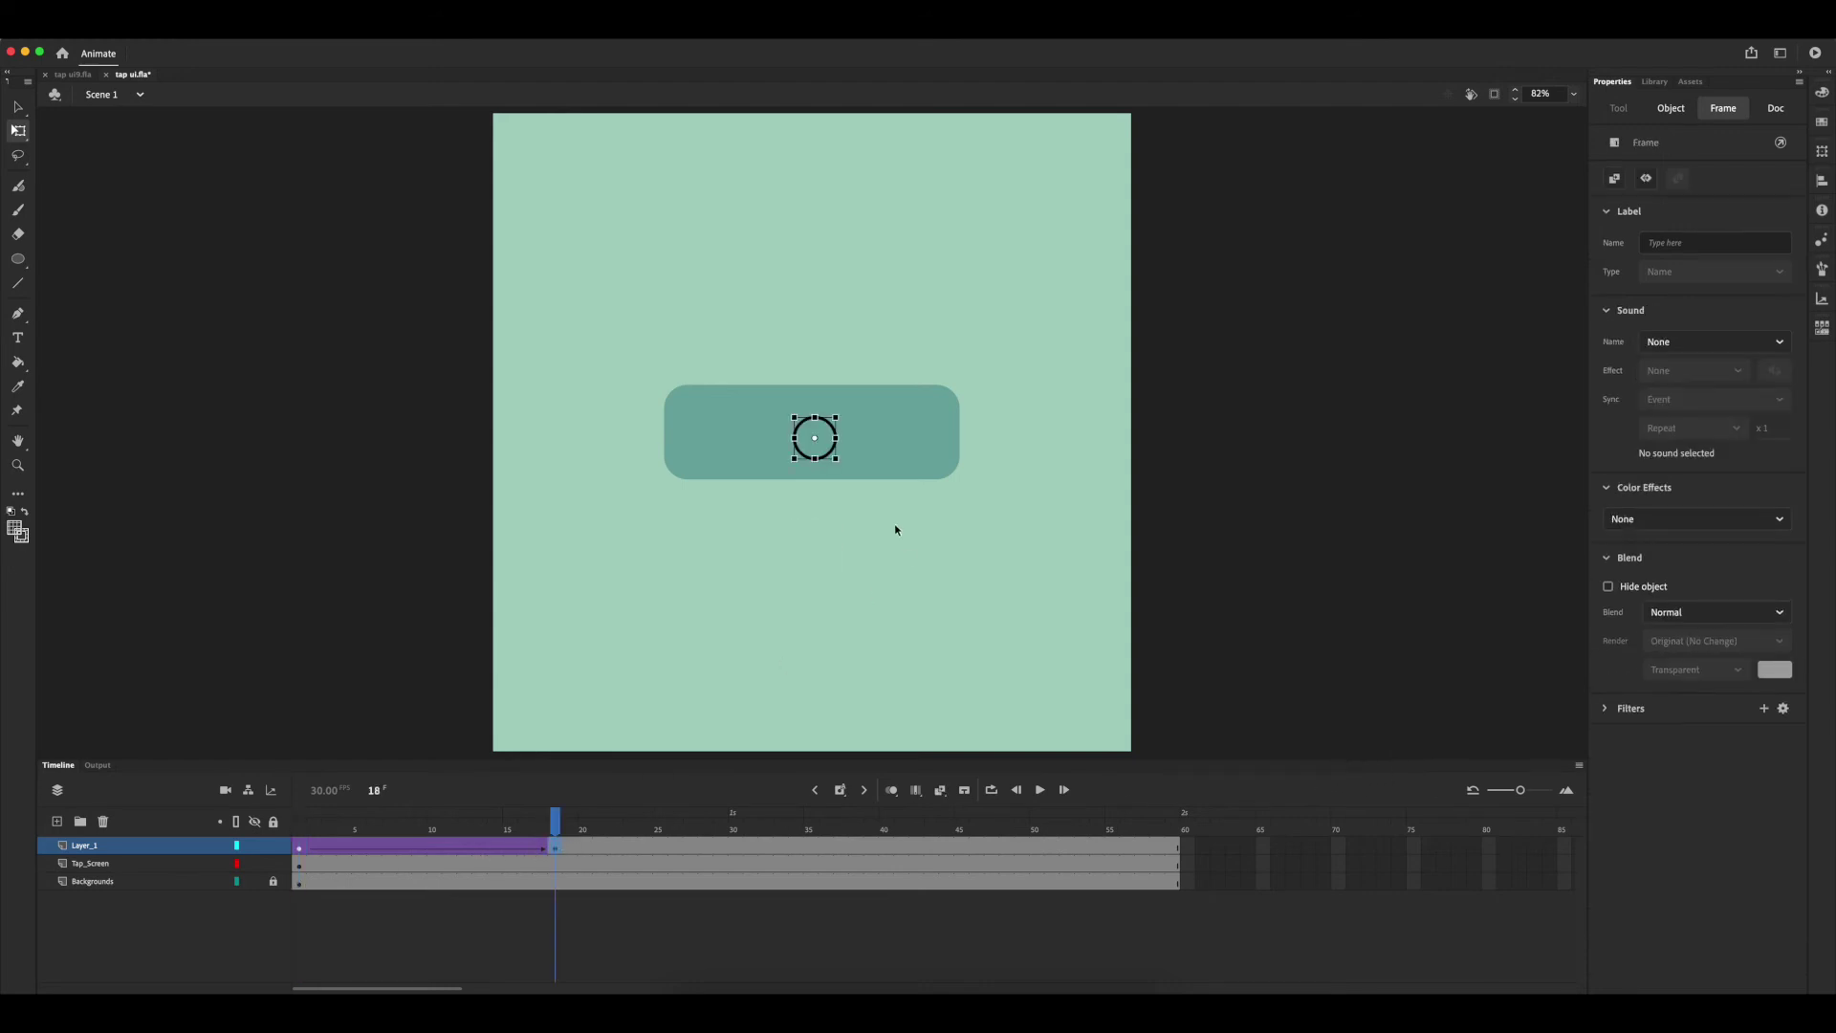
pyautogui.click(1678, 518)
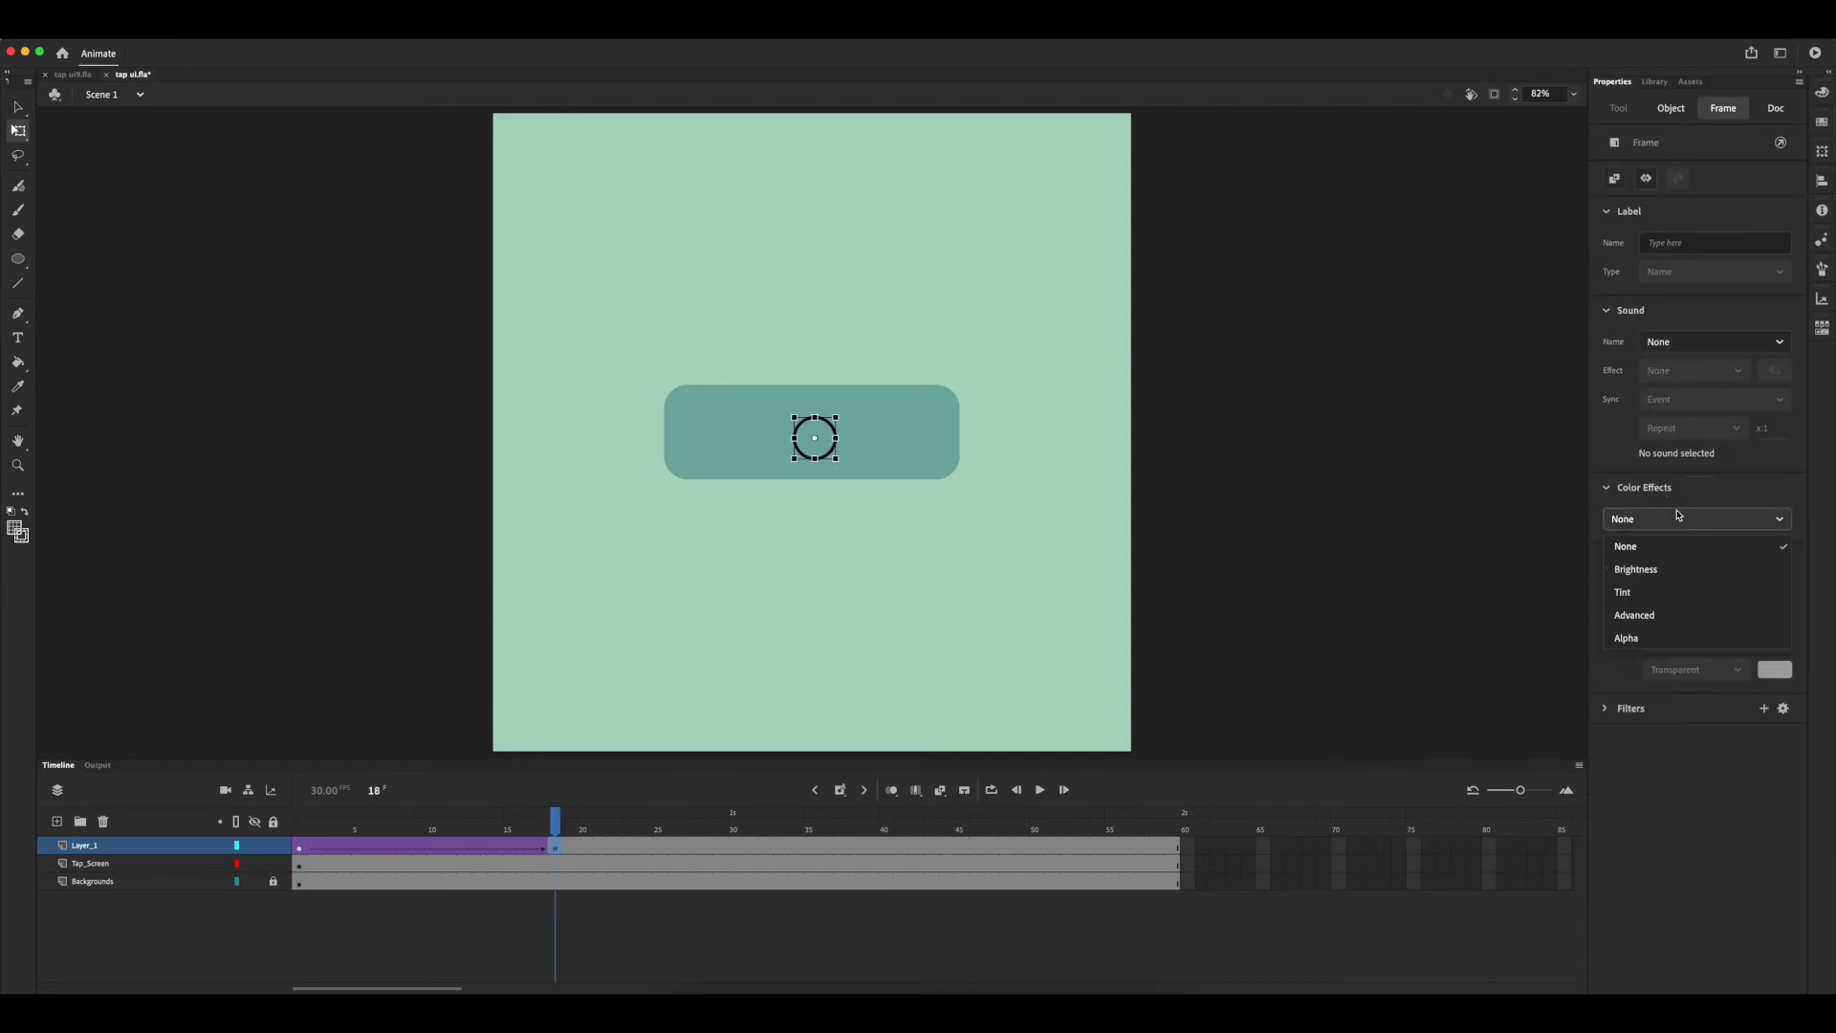
pyautogui.click(1682, 638)
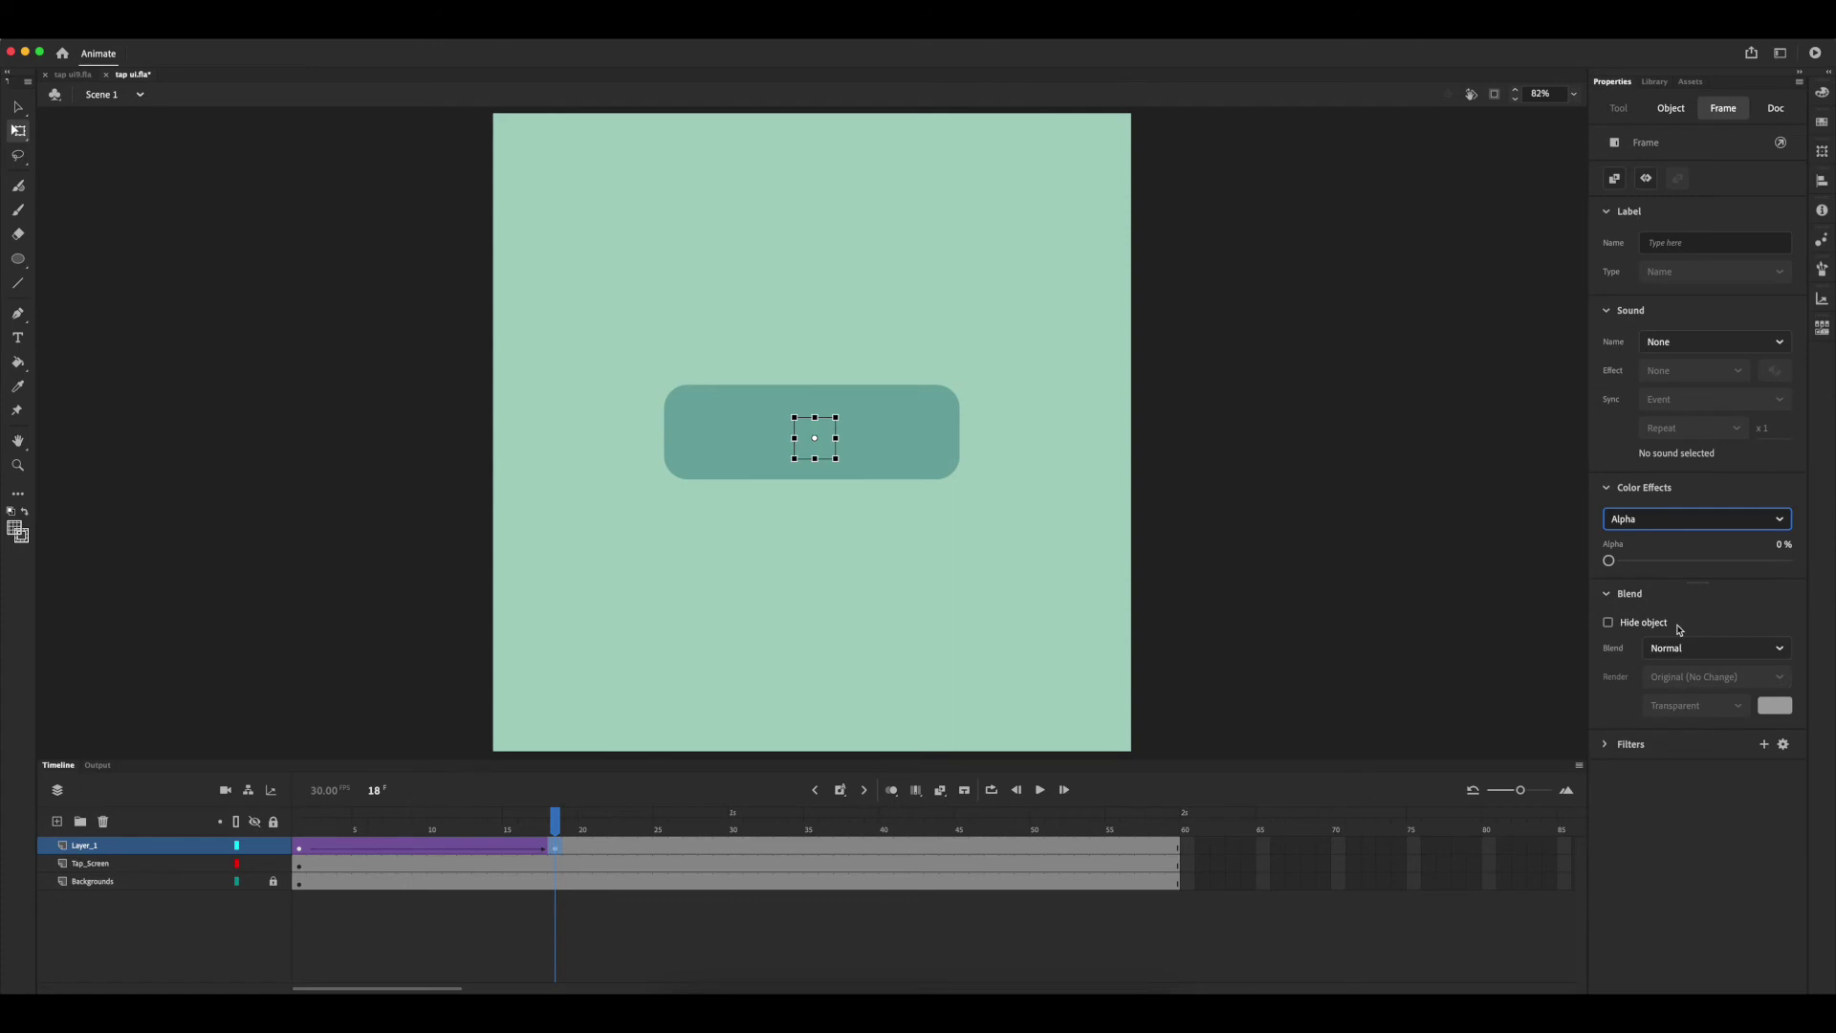
pyautogui.click(814, 438)
pyautogui.click(375, 848)
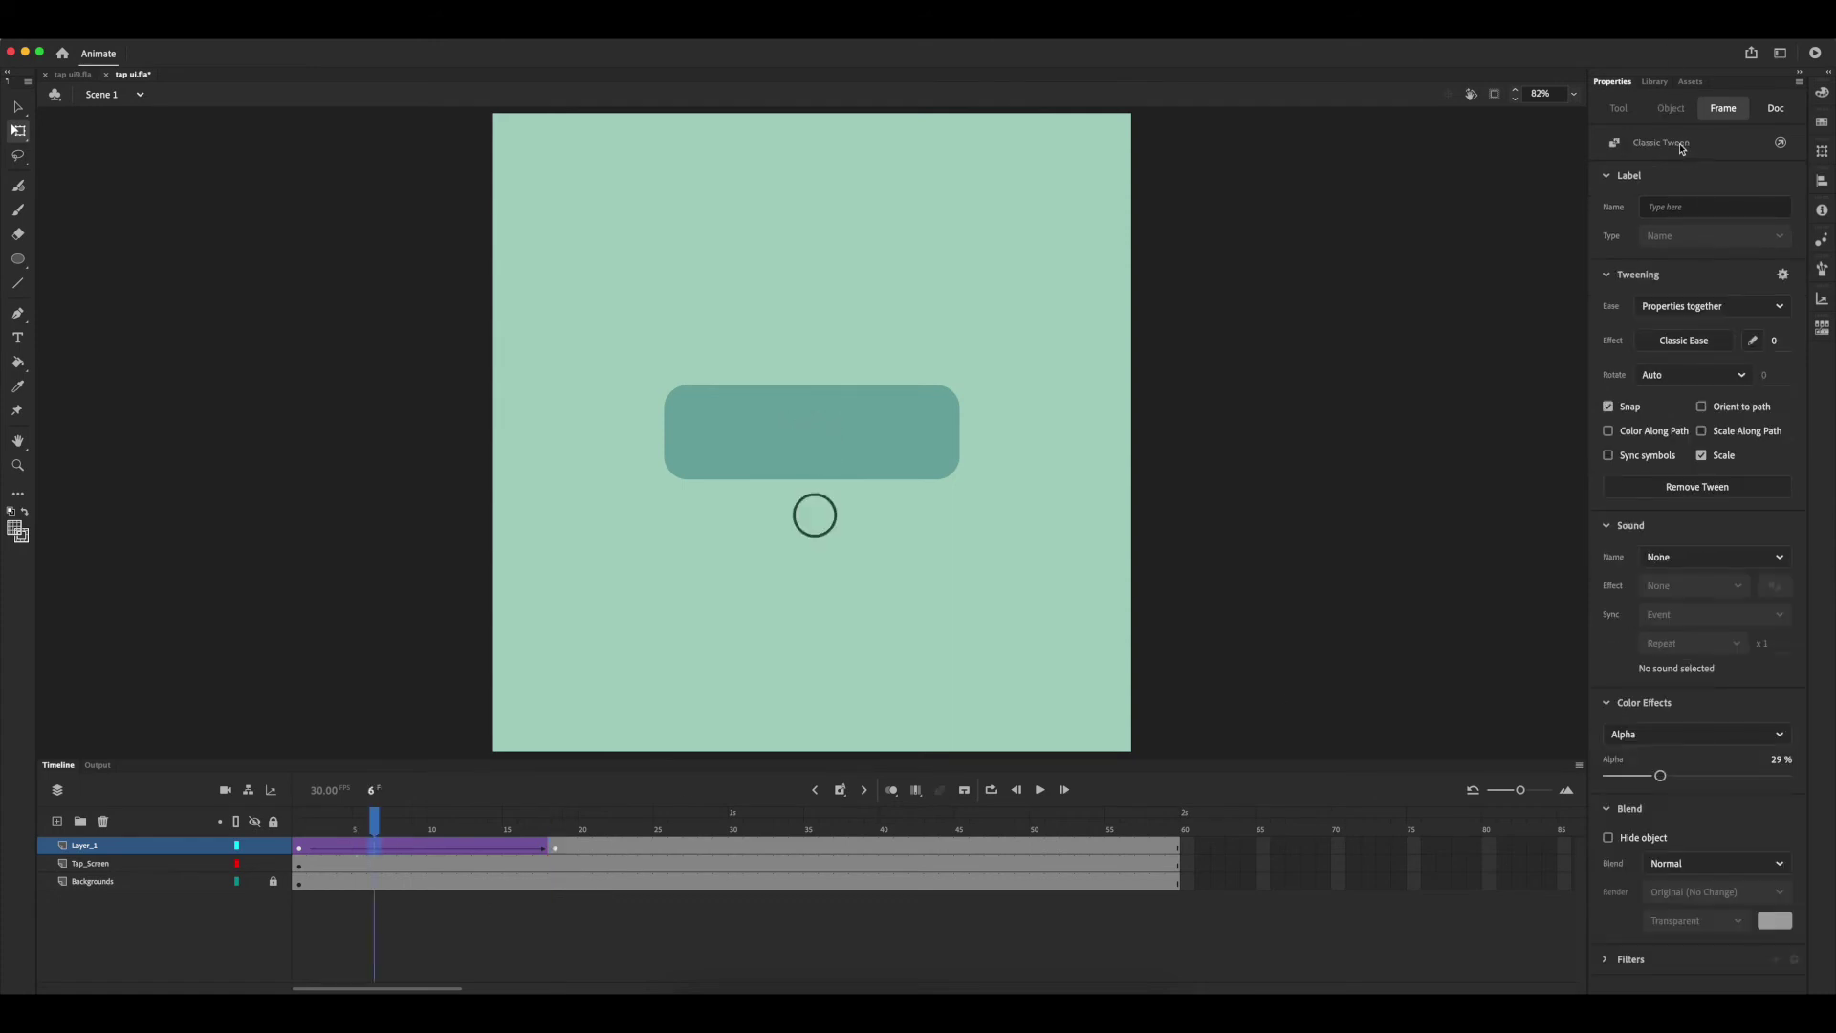
# Apply a Sine Ease-Out to the Layer_1 classic tween
pyautogui.click(1719, 344)
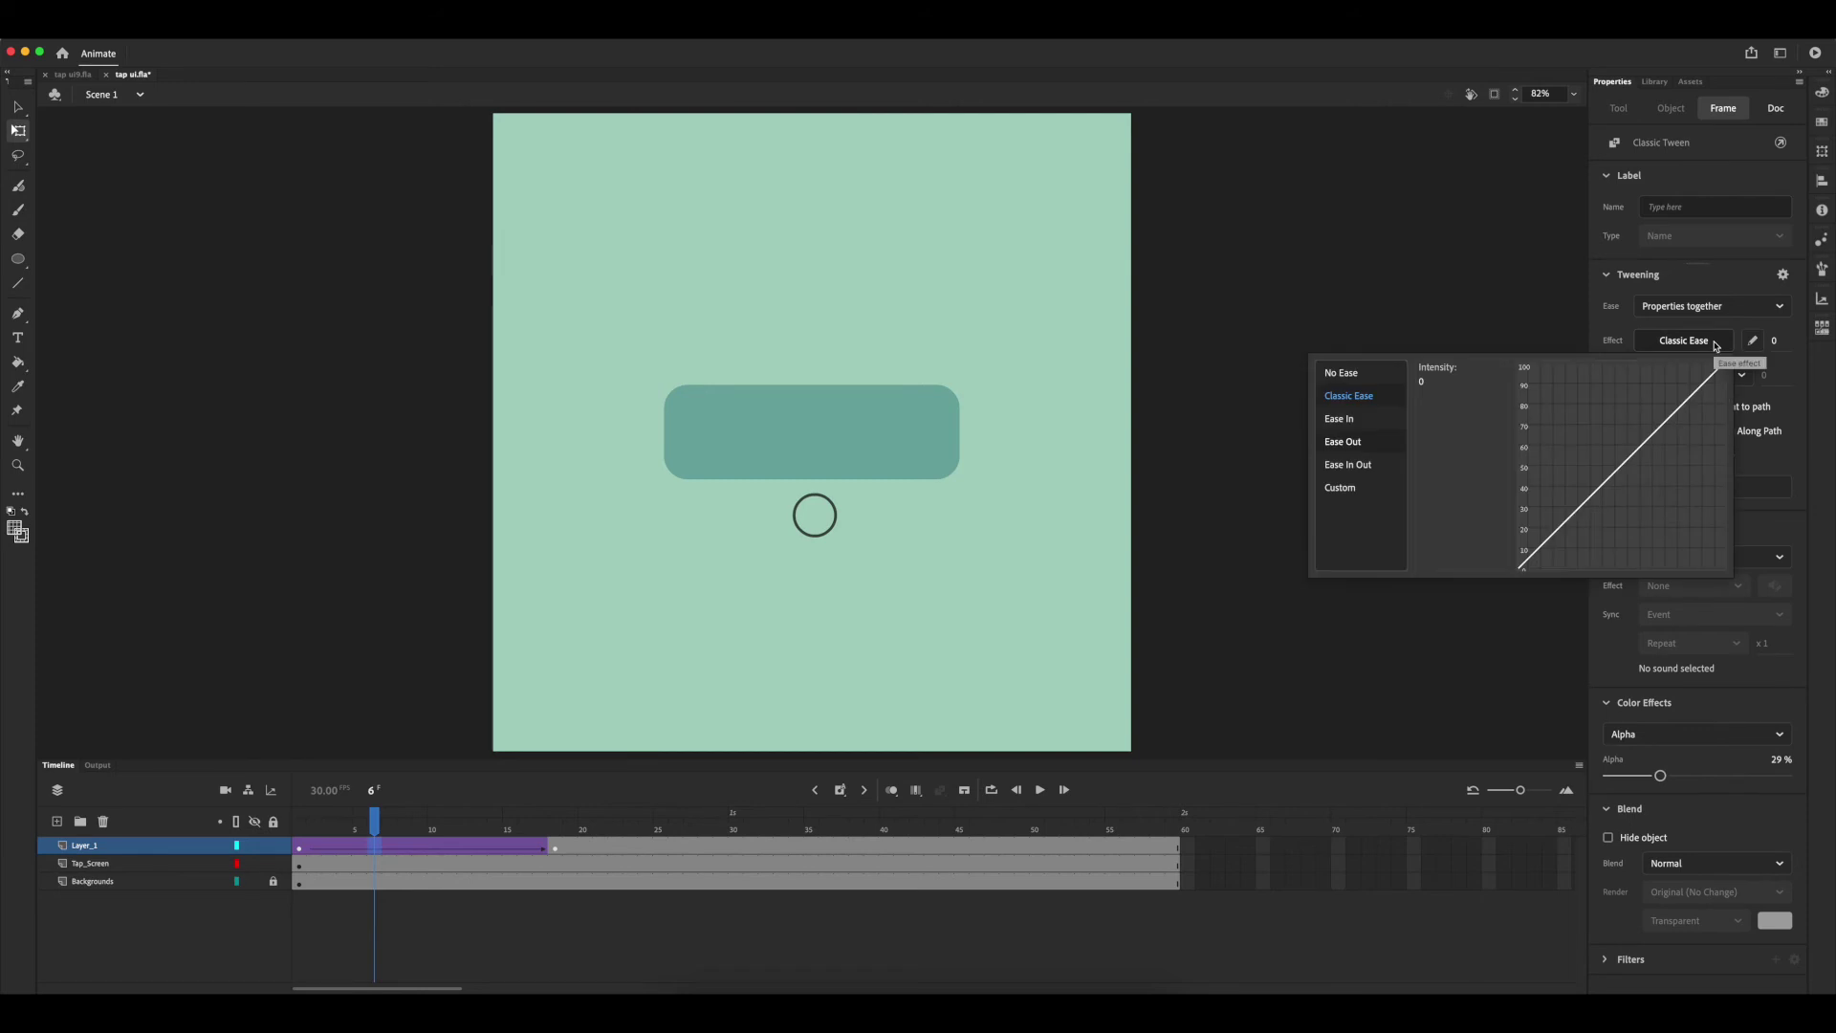
pyautogui.click(1370, 444)
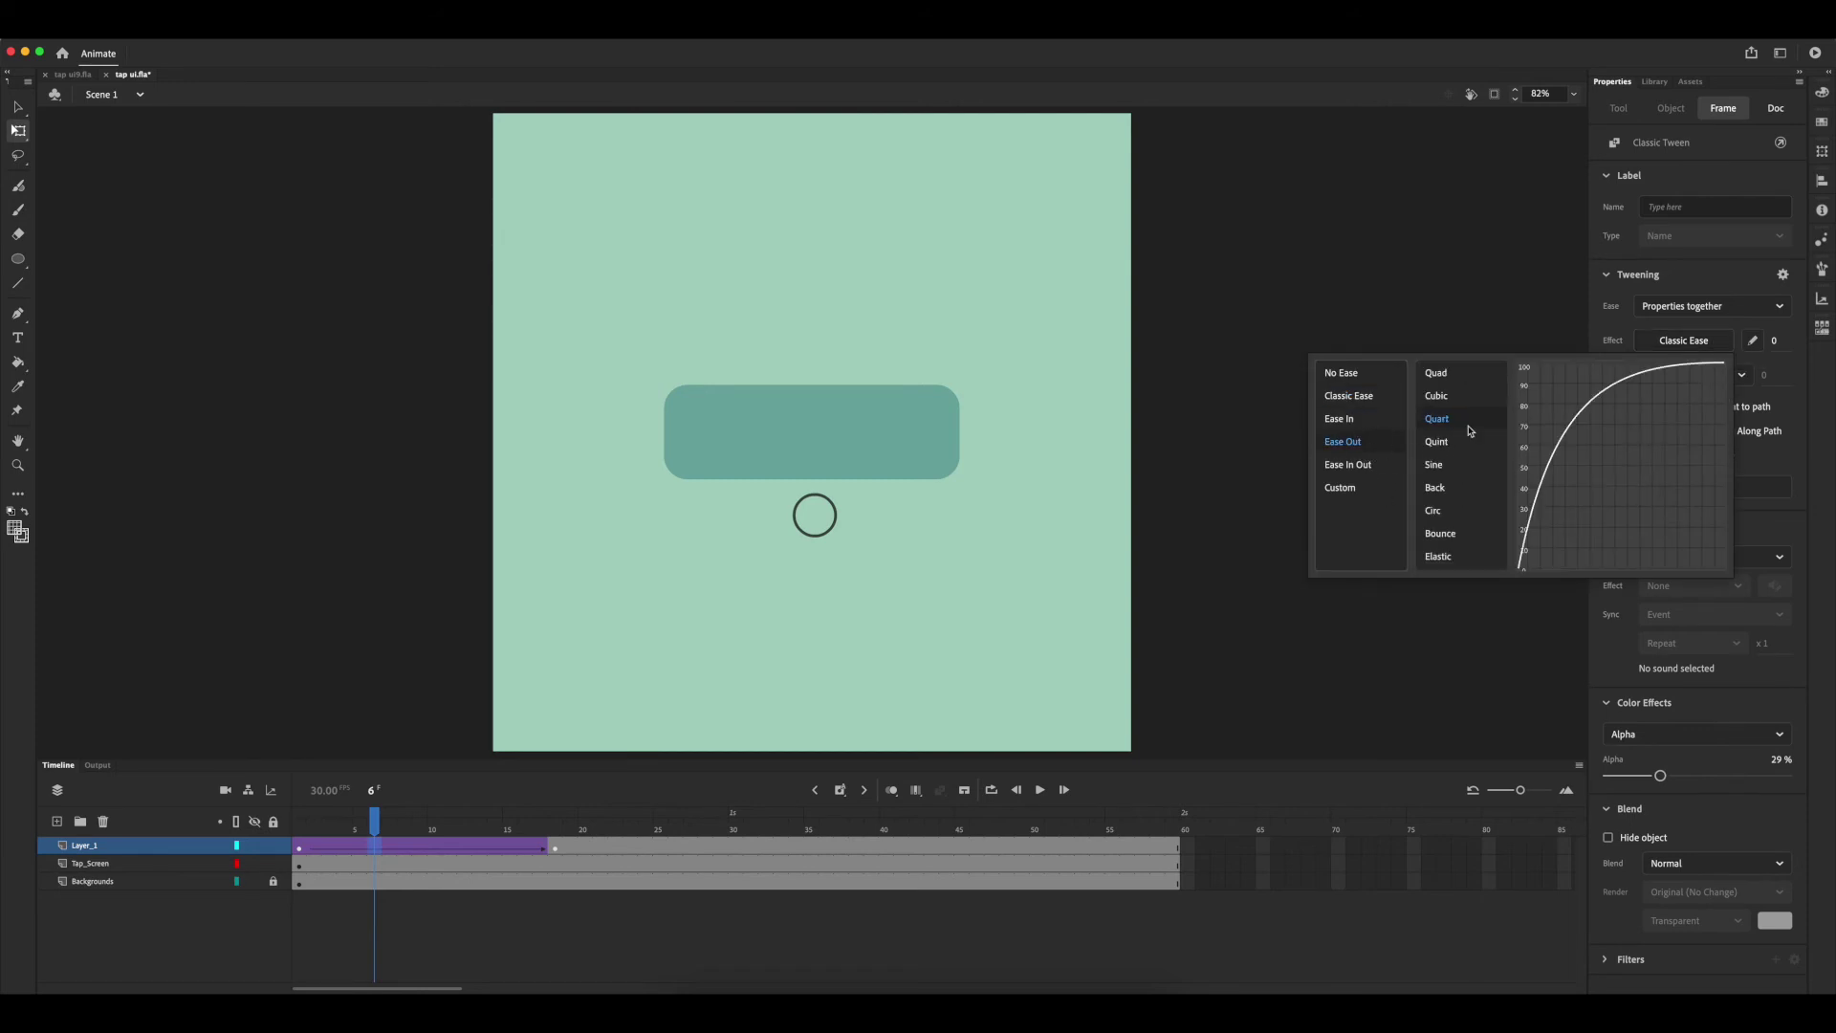
pyautogui.click(1456, 474)
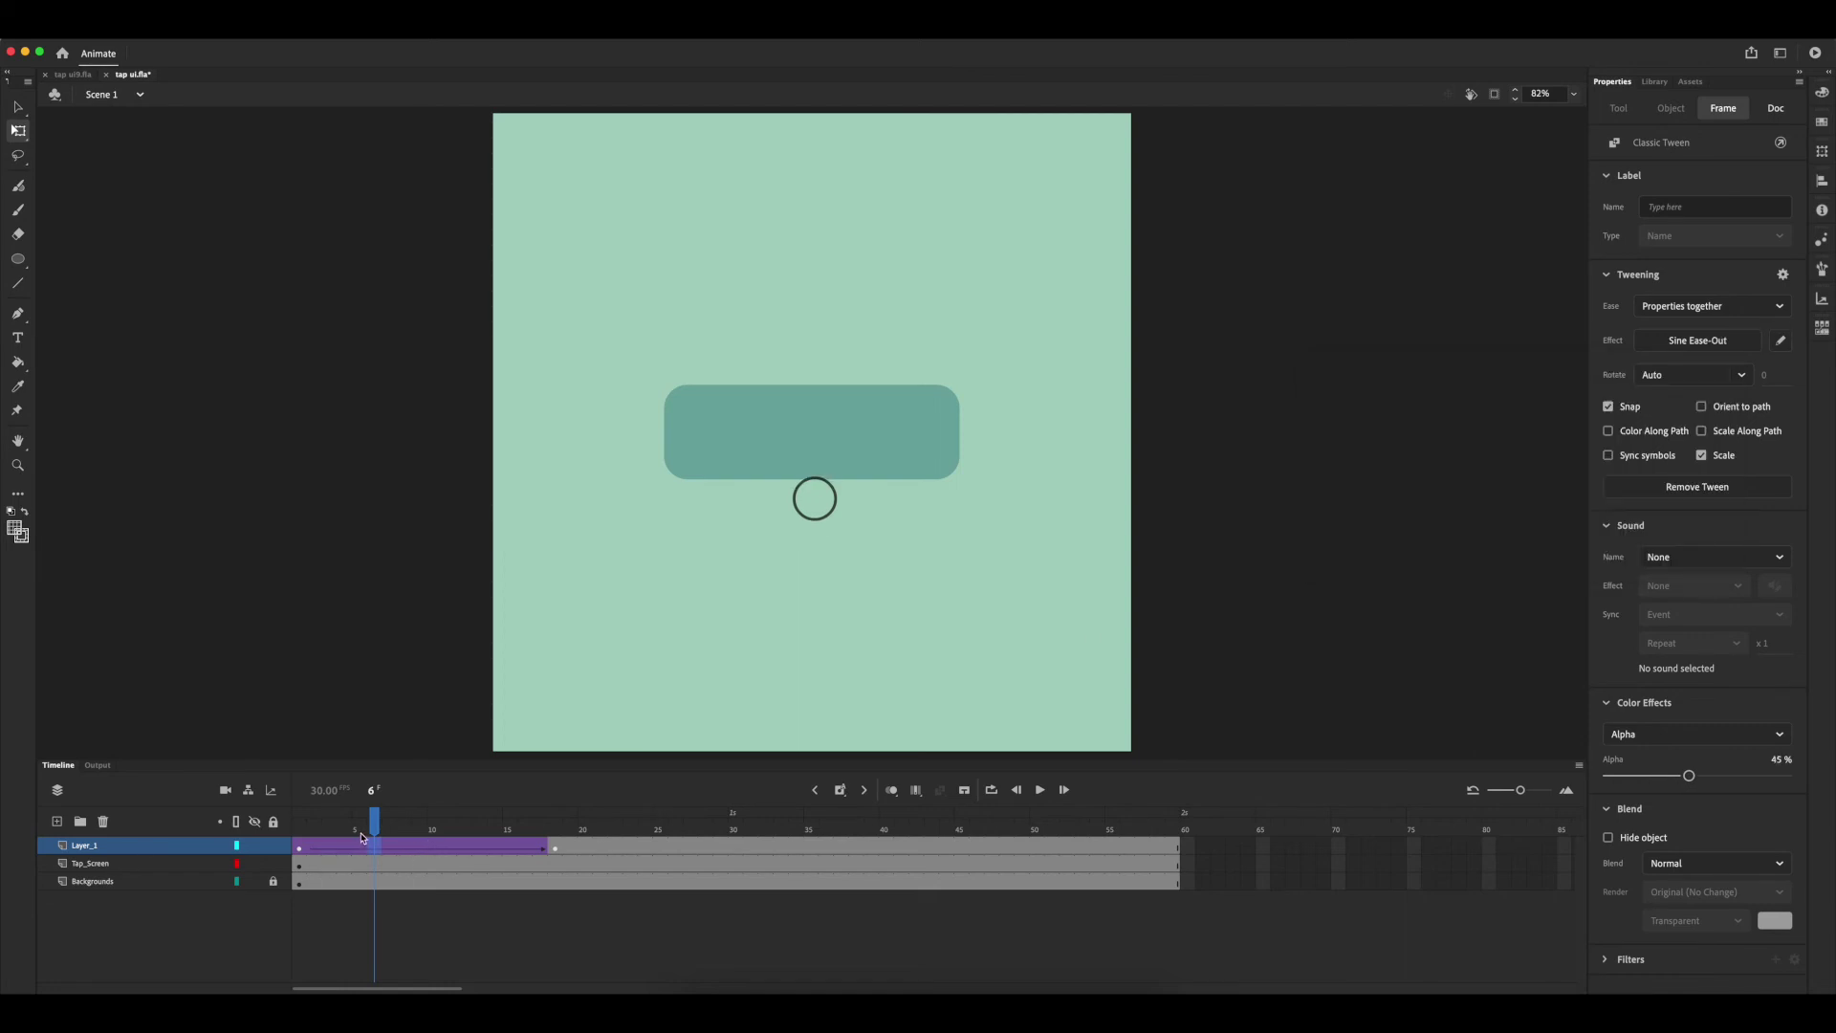
pyautogui.click(299, 825)
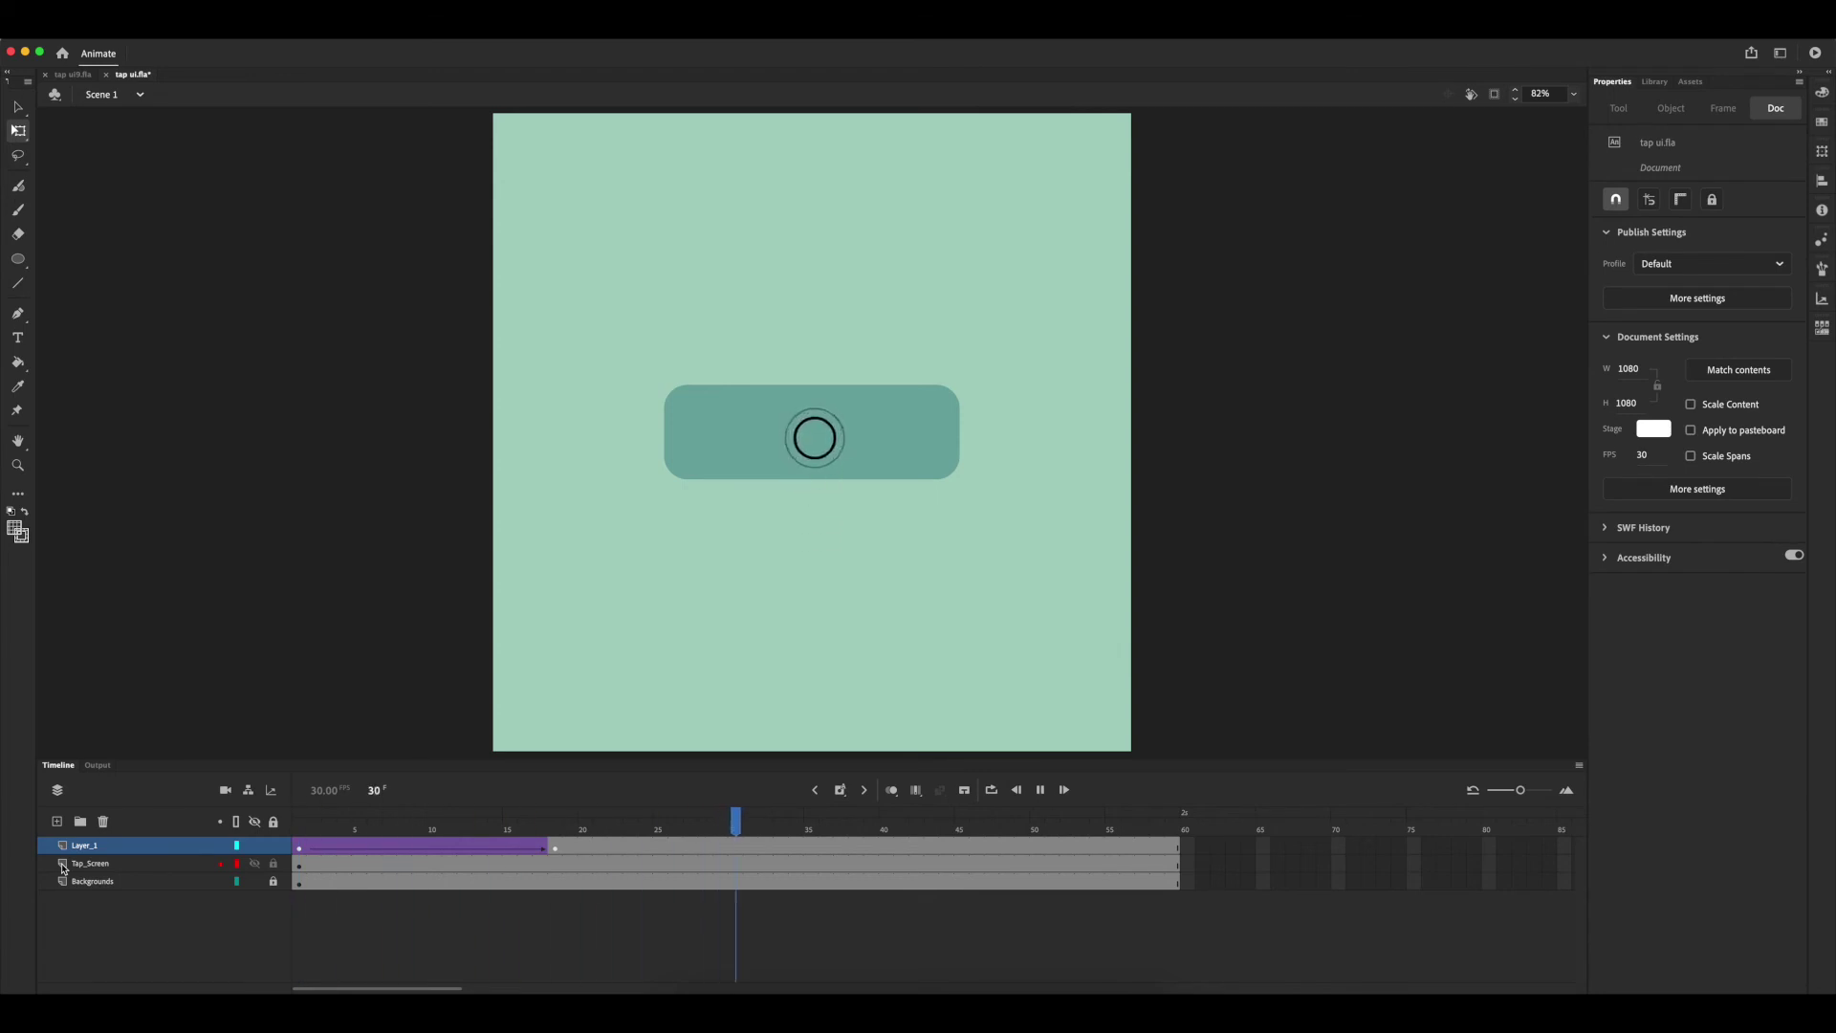
# Shrink the button on Tap_Screen frame 26 slightly, to 460×147.2
pyautogui.press('Return')
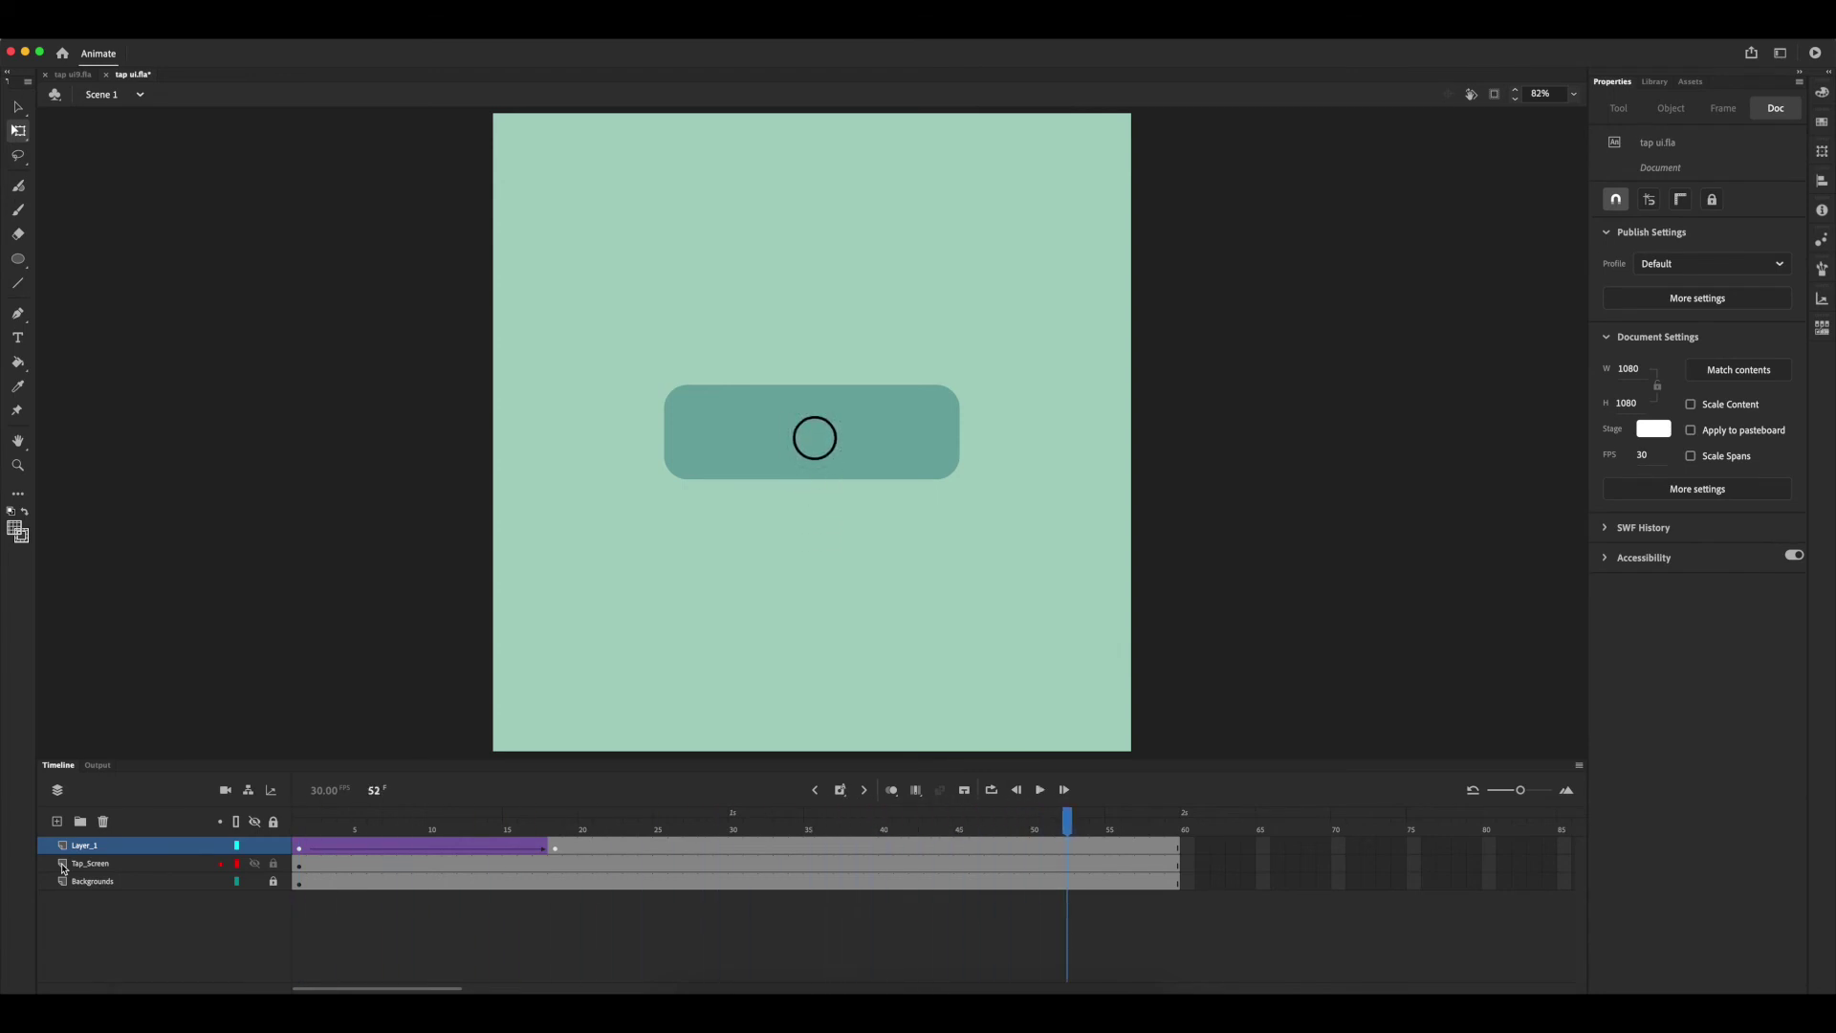
pyautogui.click(299, 864)
pyautogui.click(558, 866)
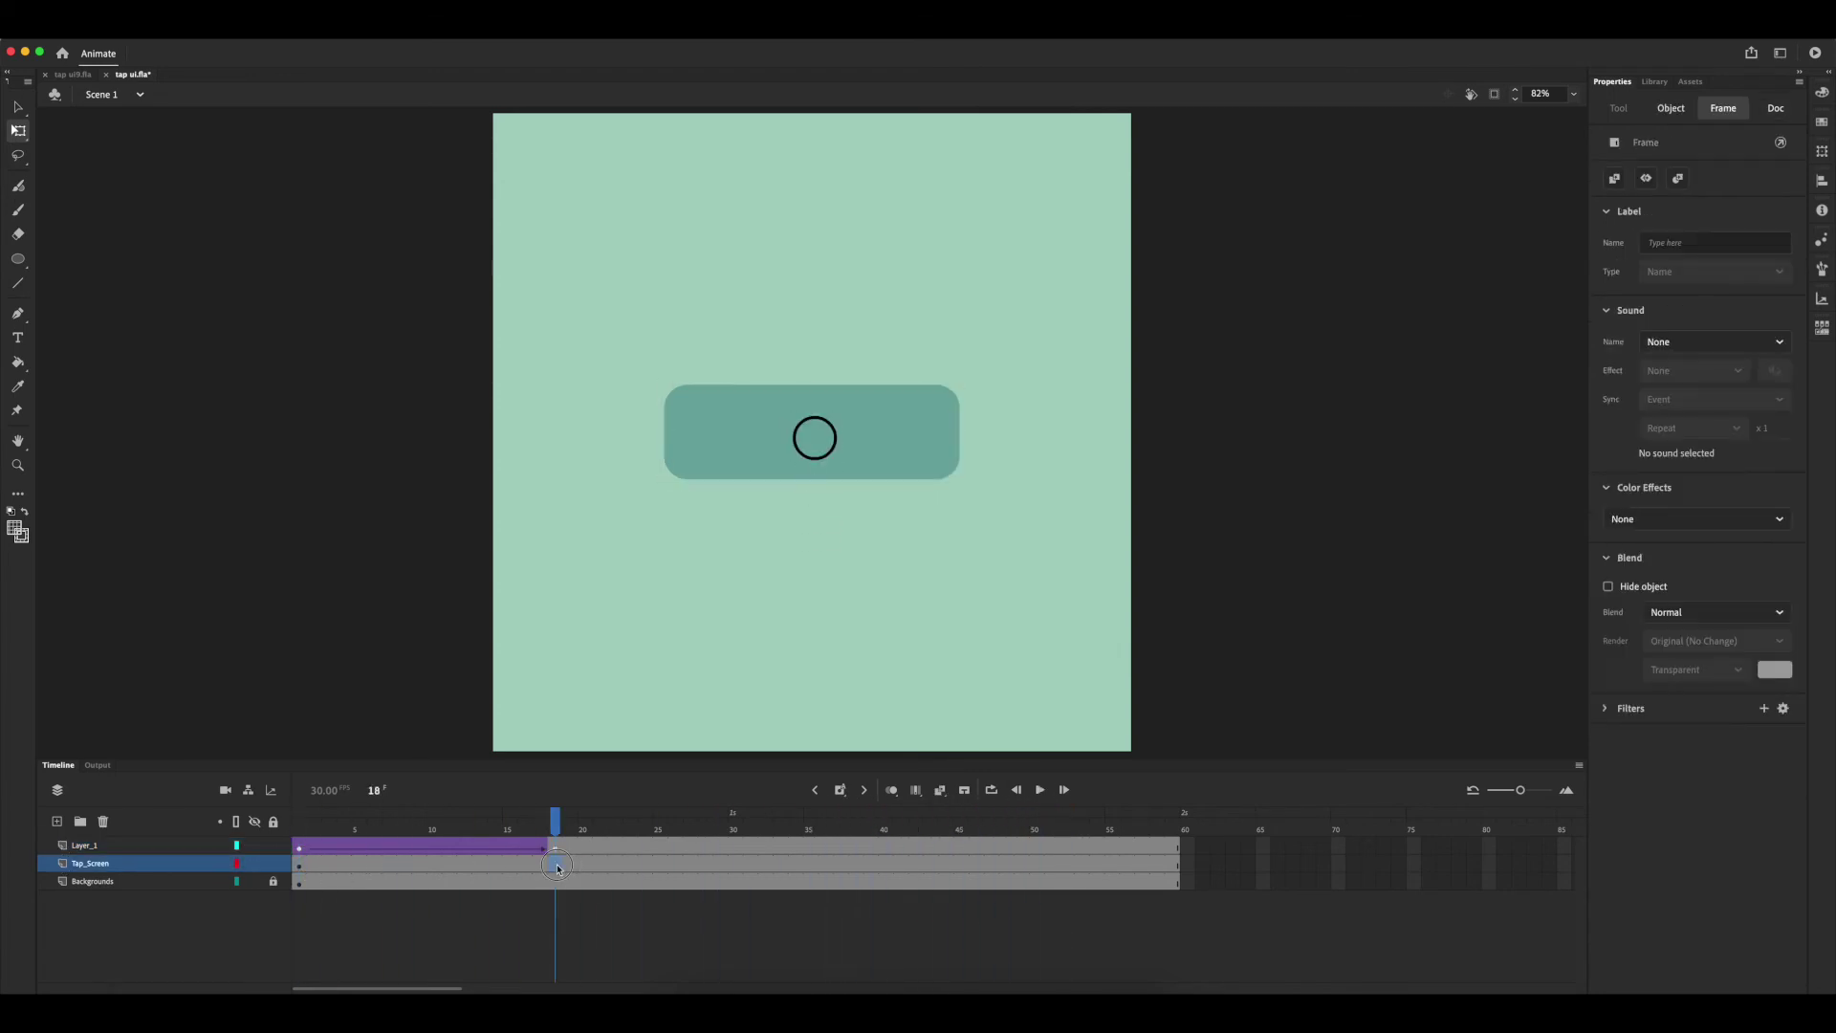
pyautogui.click(558, 867)
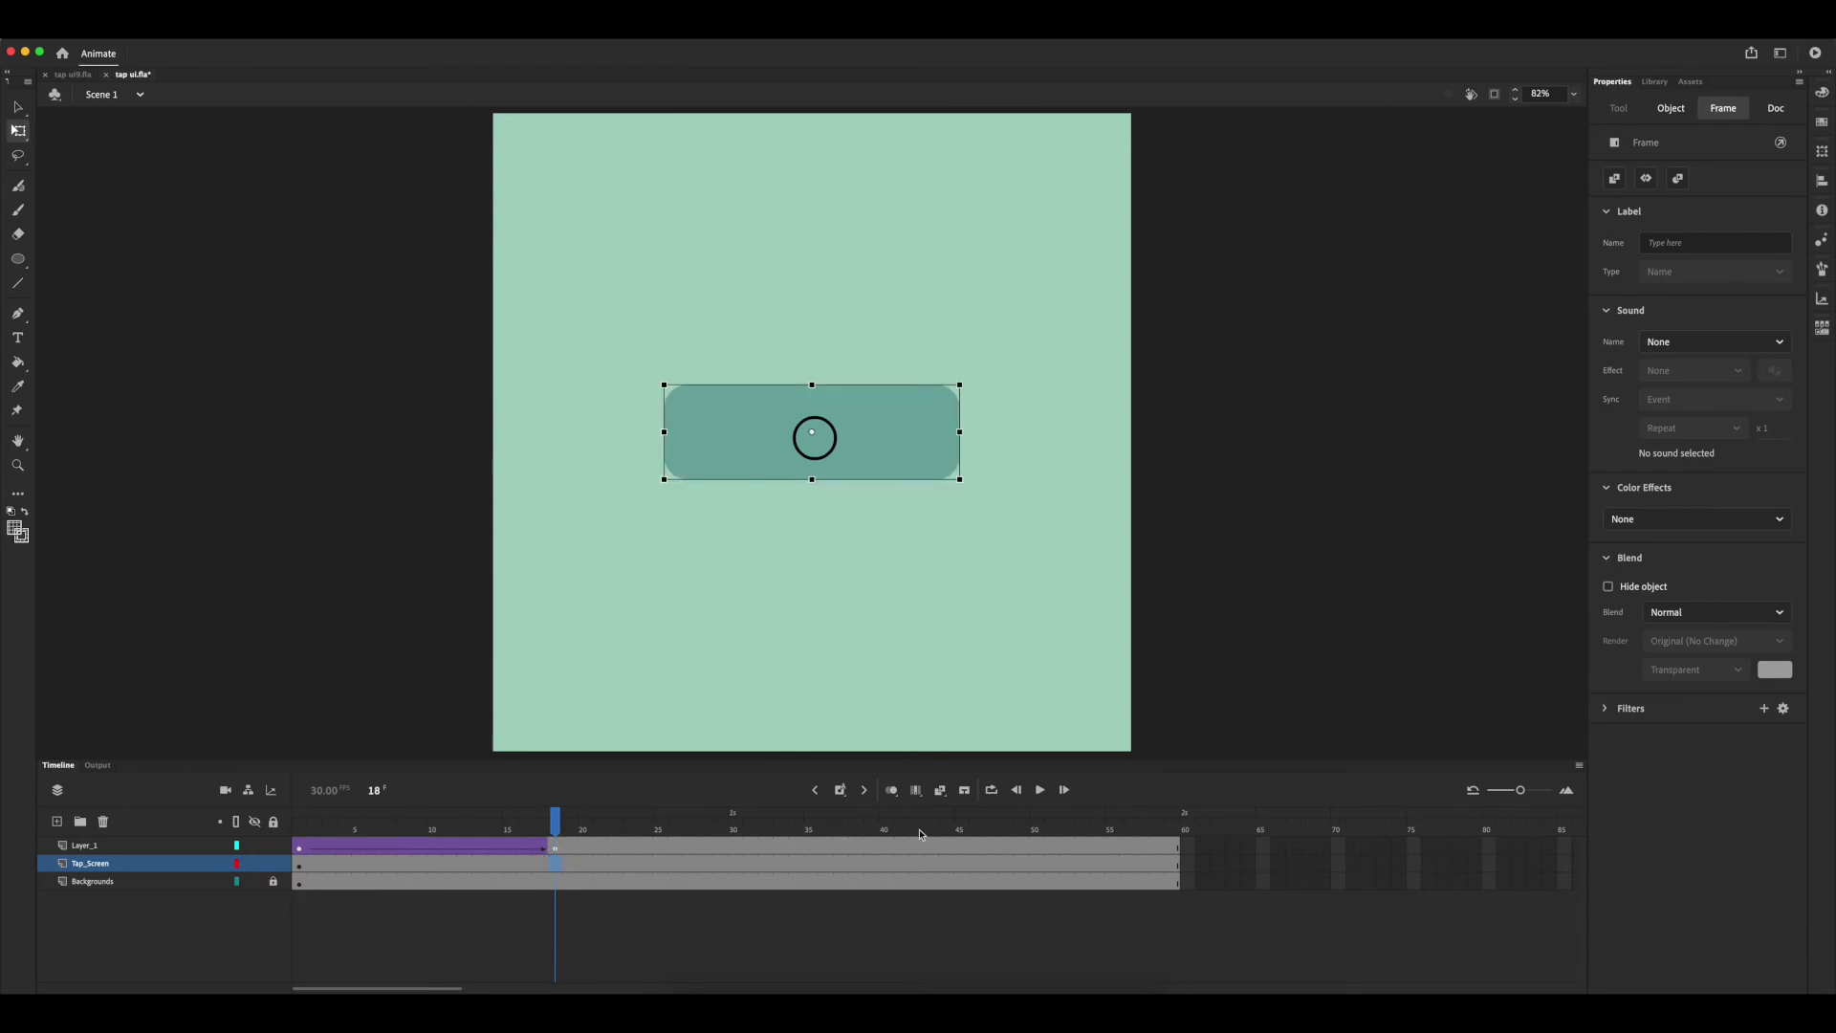
pyautogui.click(542, 865)
pyautogui.moveTo(543, 822); pyautogui.dragTo(692, 825)
pyautogui.click(678, 863)
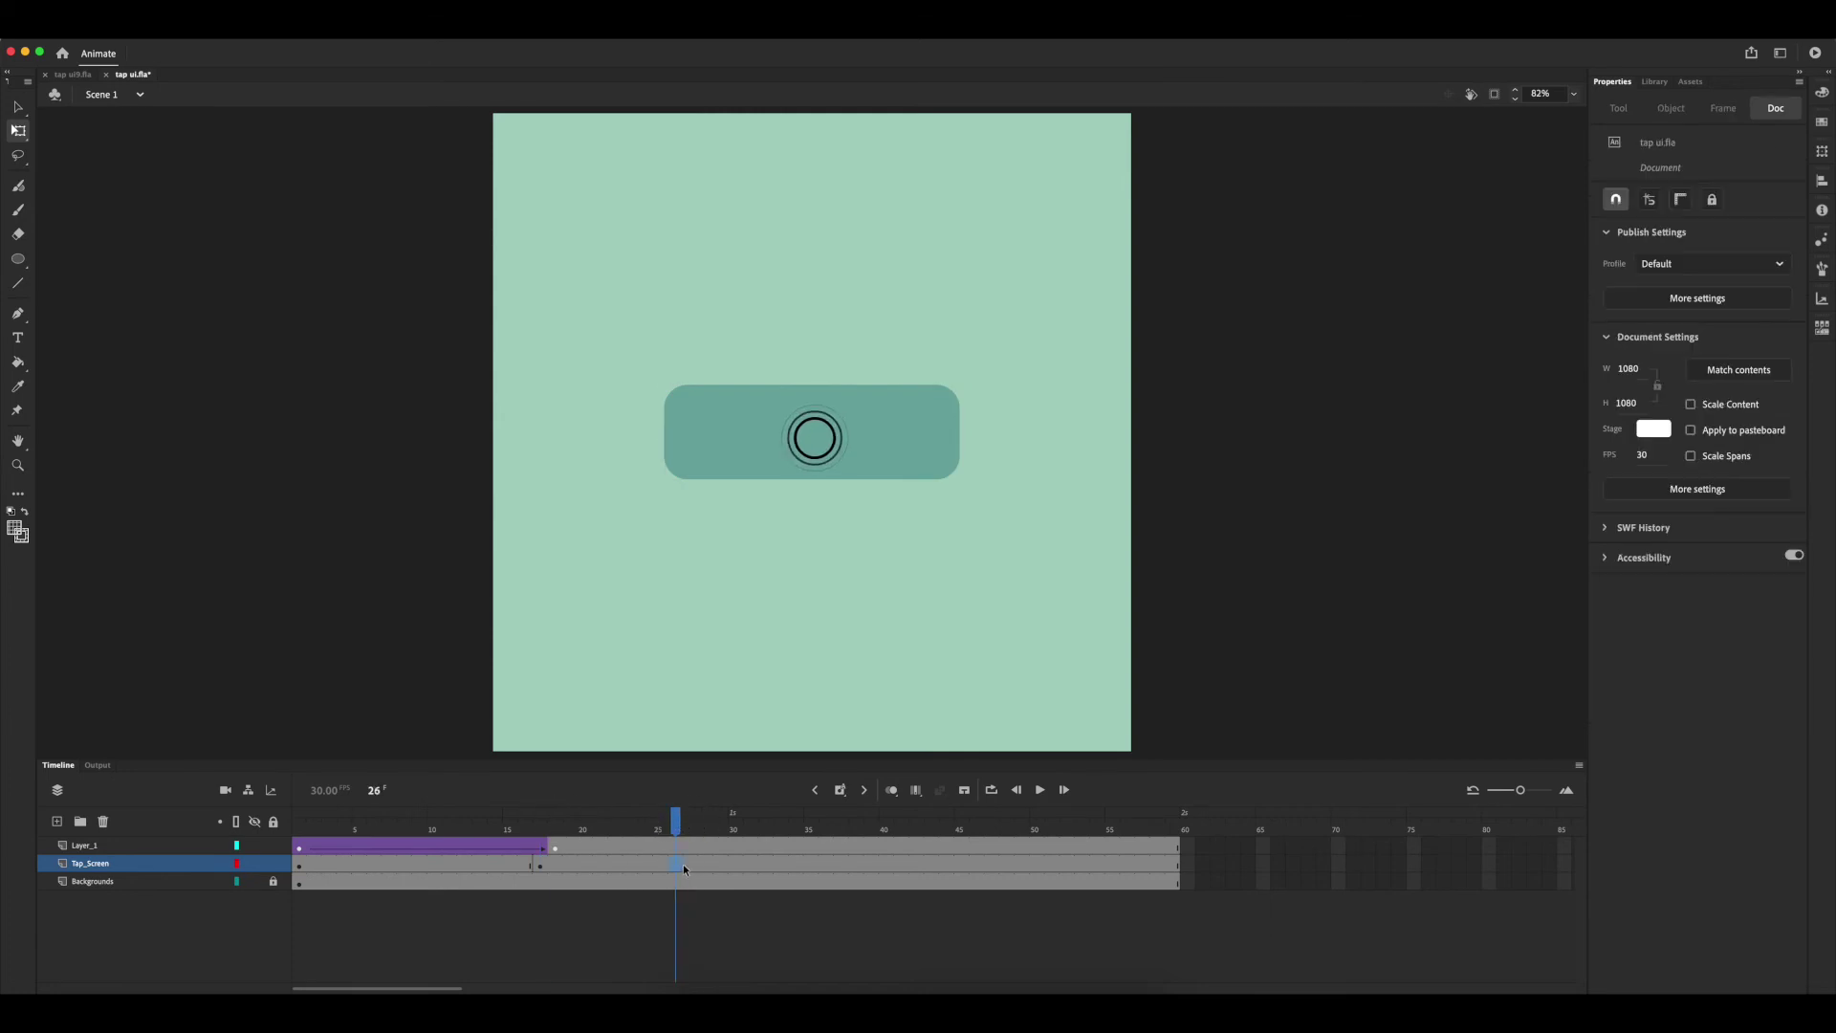
pyautogui.moveTo(960, 480); pyautogui.dragTo(945, 478)
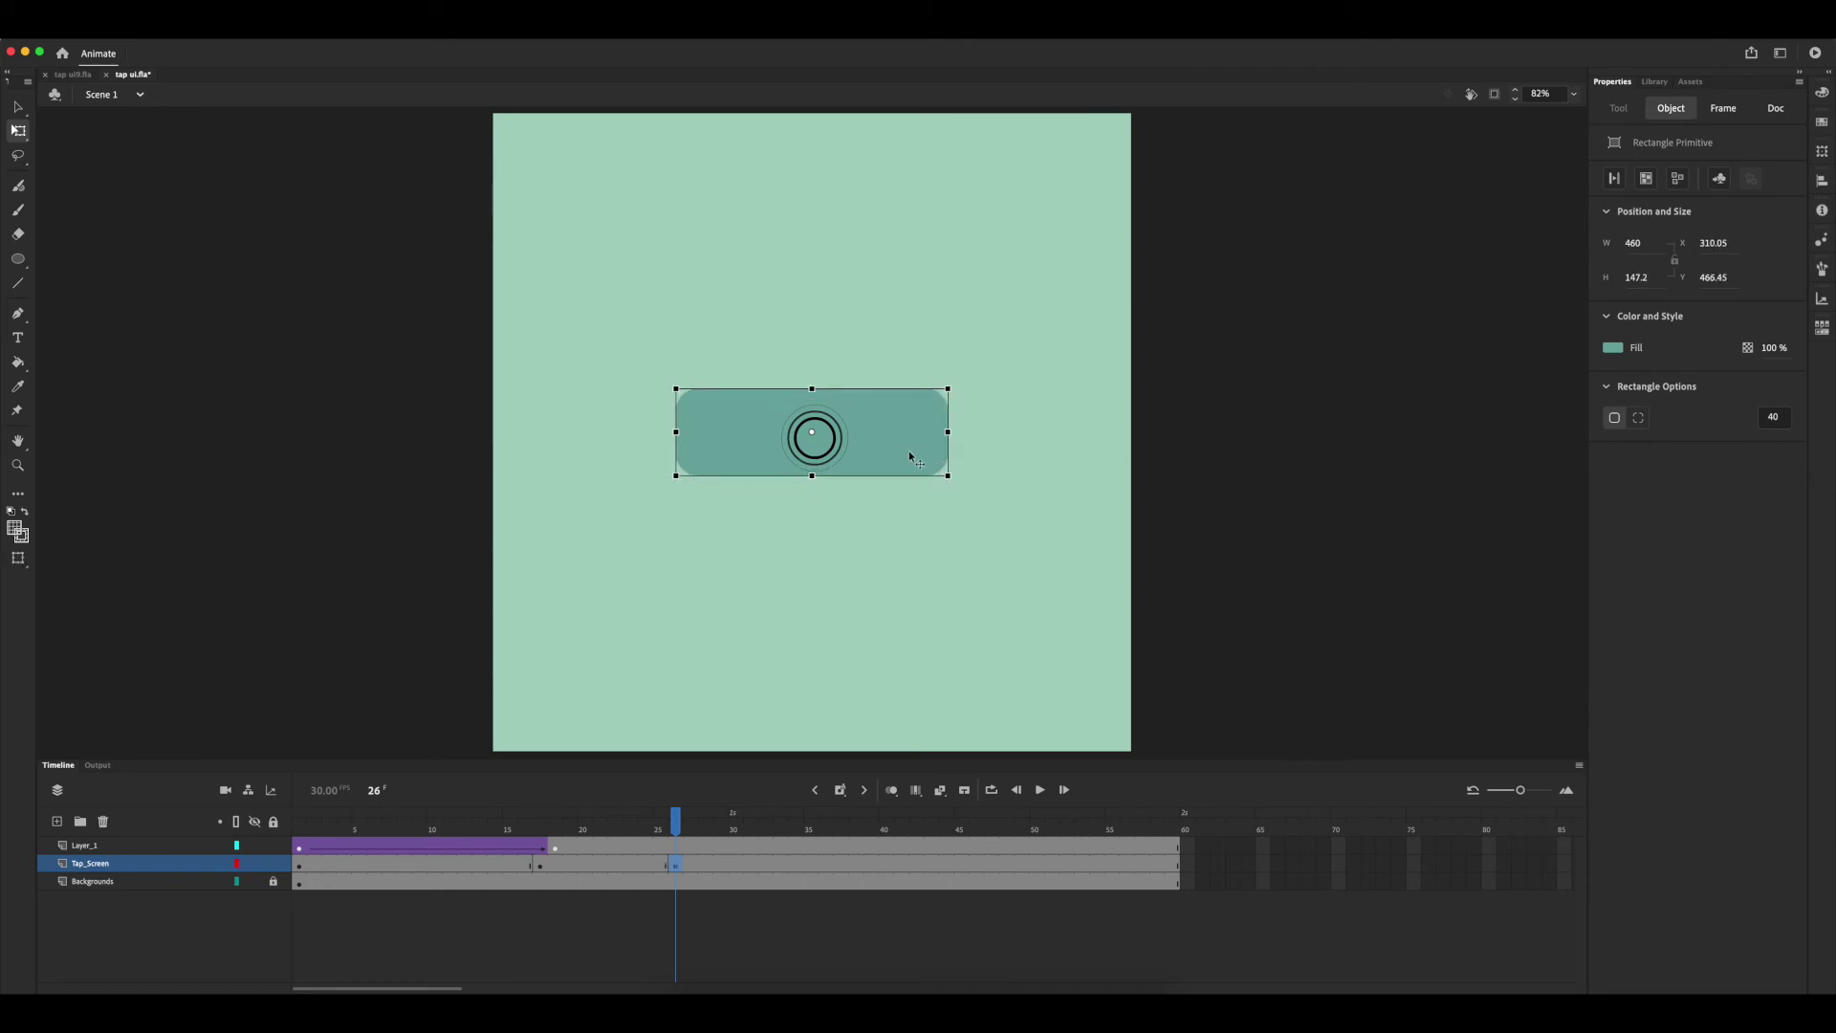
# Darken the frame-26 button's fill to teal #448788
pyautogui.click(1608, 348)
pyautogui.click(1596, 367)
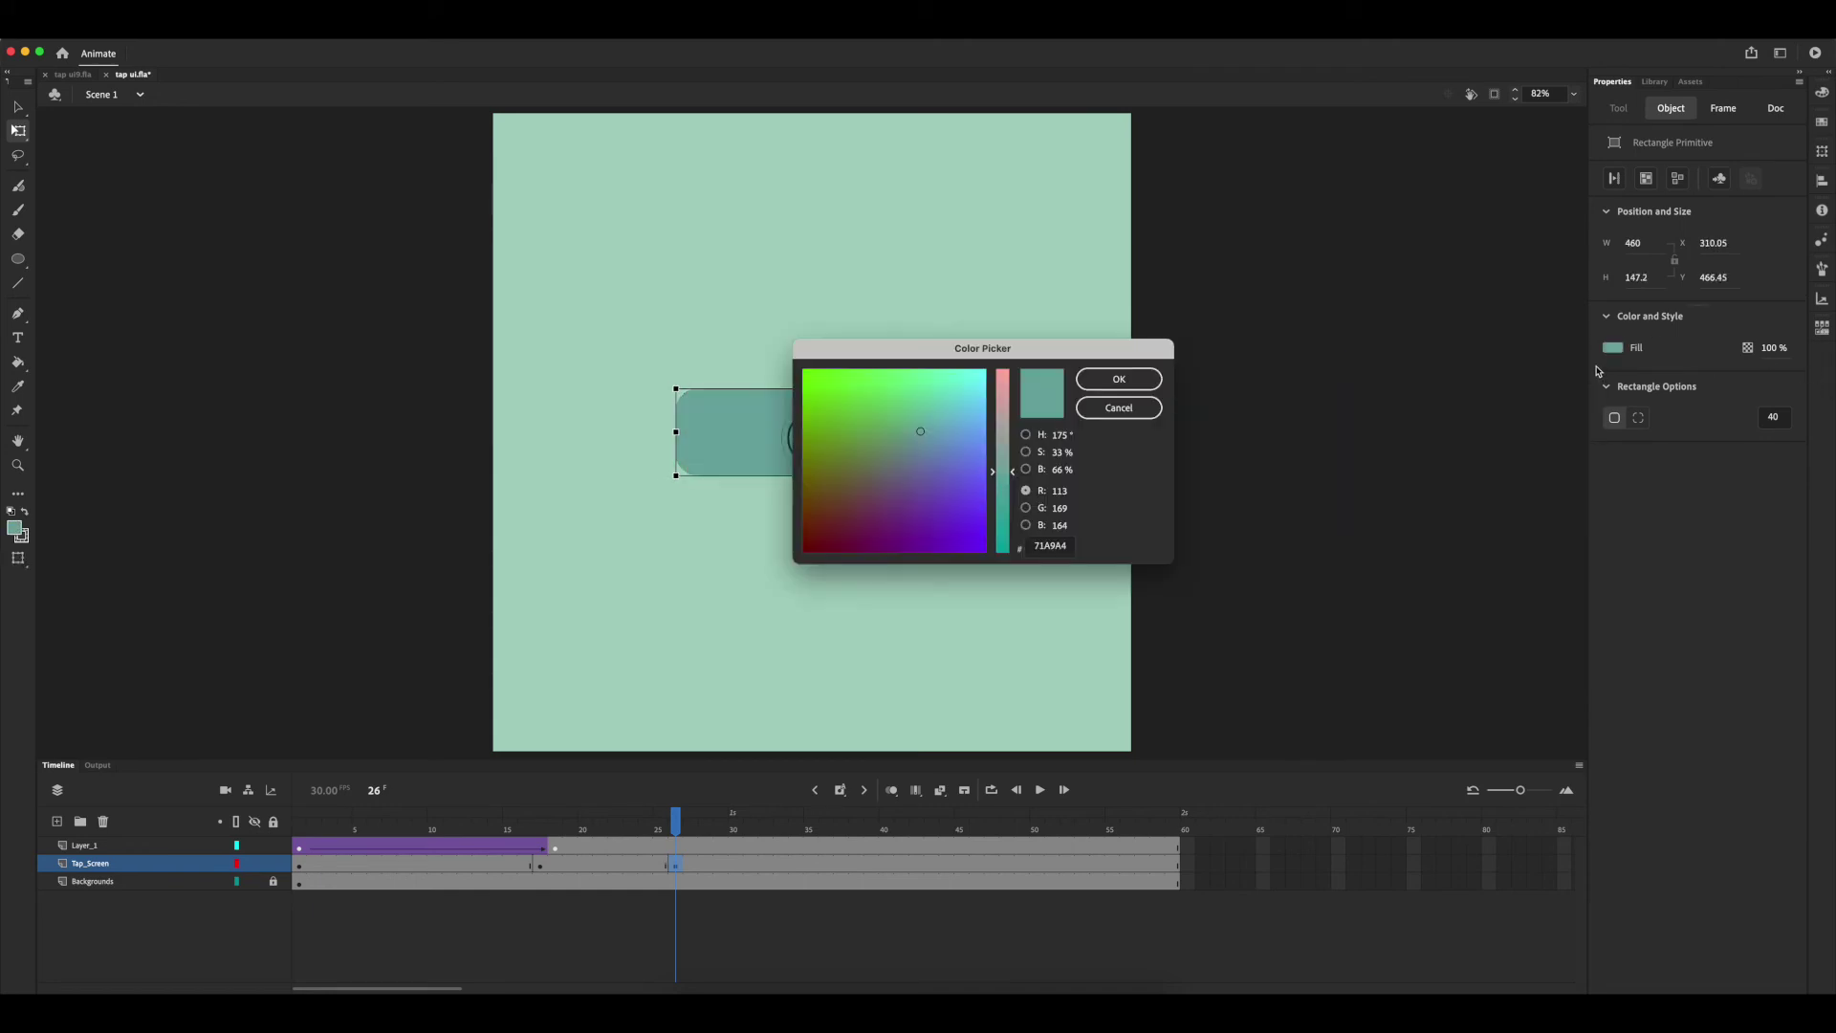
pyautogui.moveTo(1009, 484); pyautogui.dragTo(1008, 504)
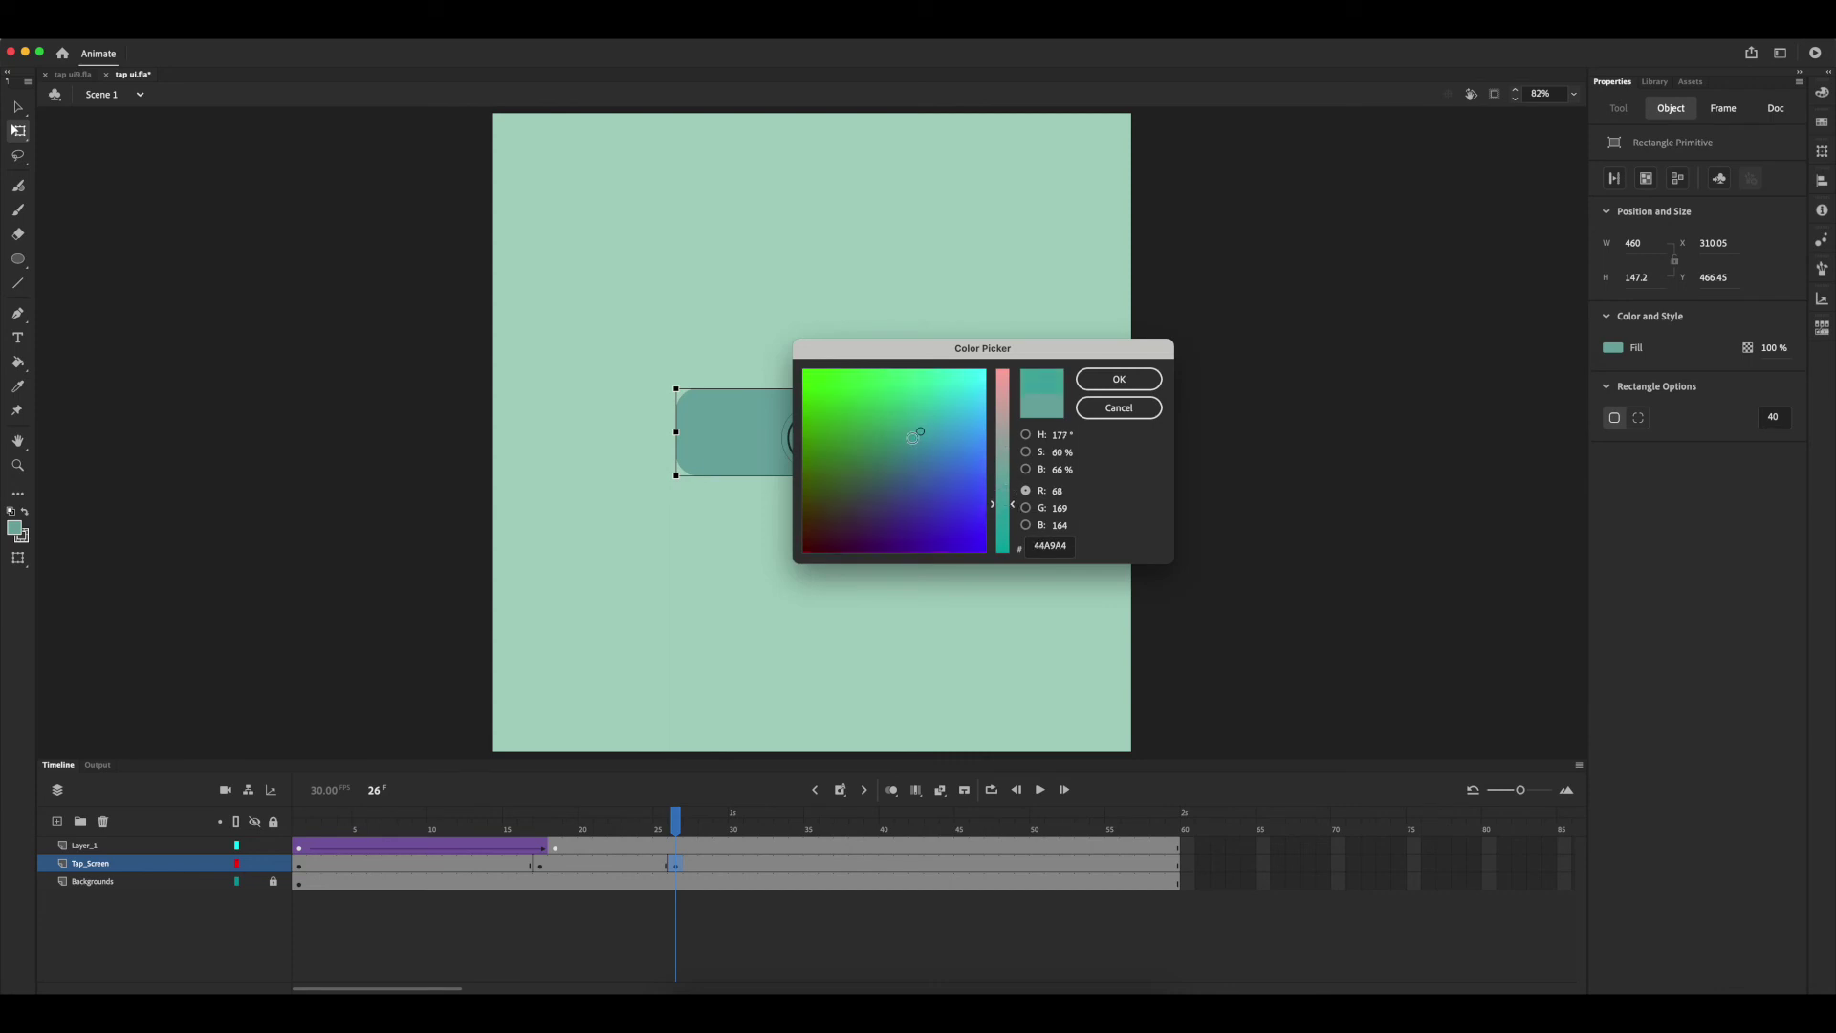
pyautogui.moveTo(913, 437); pyautogui.dragTo(900, 456)
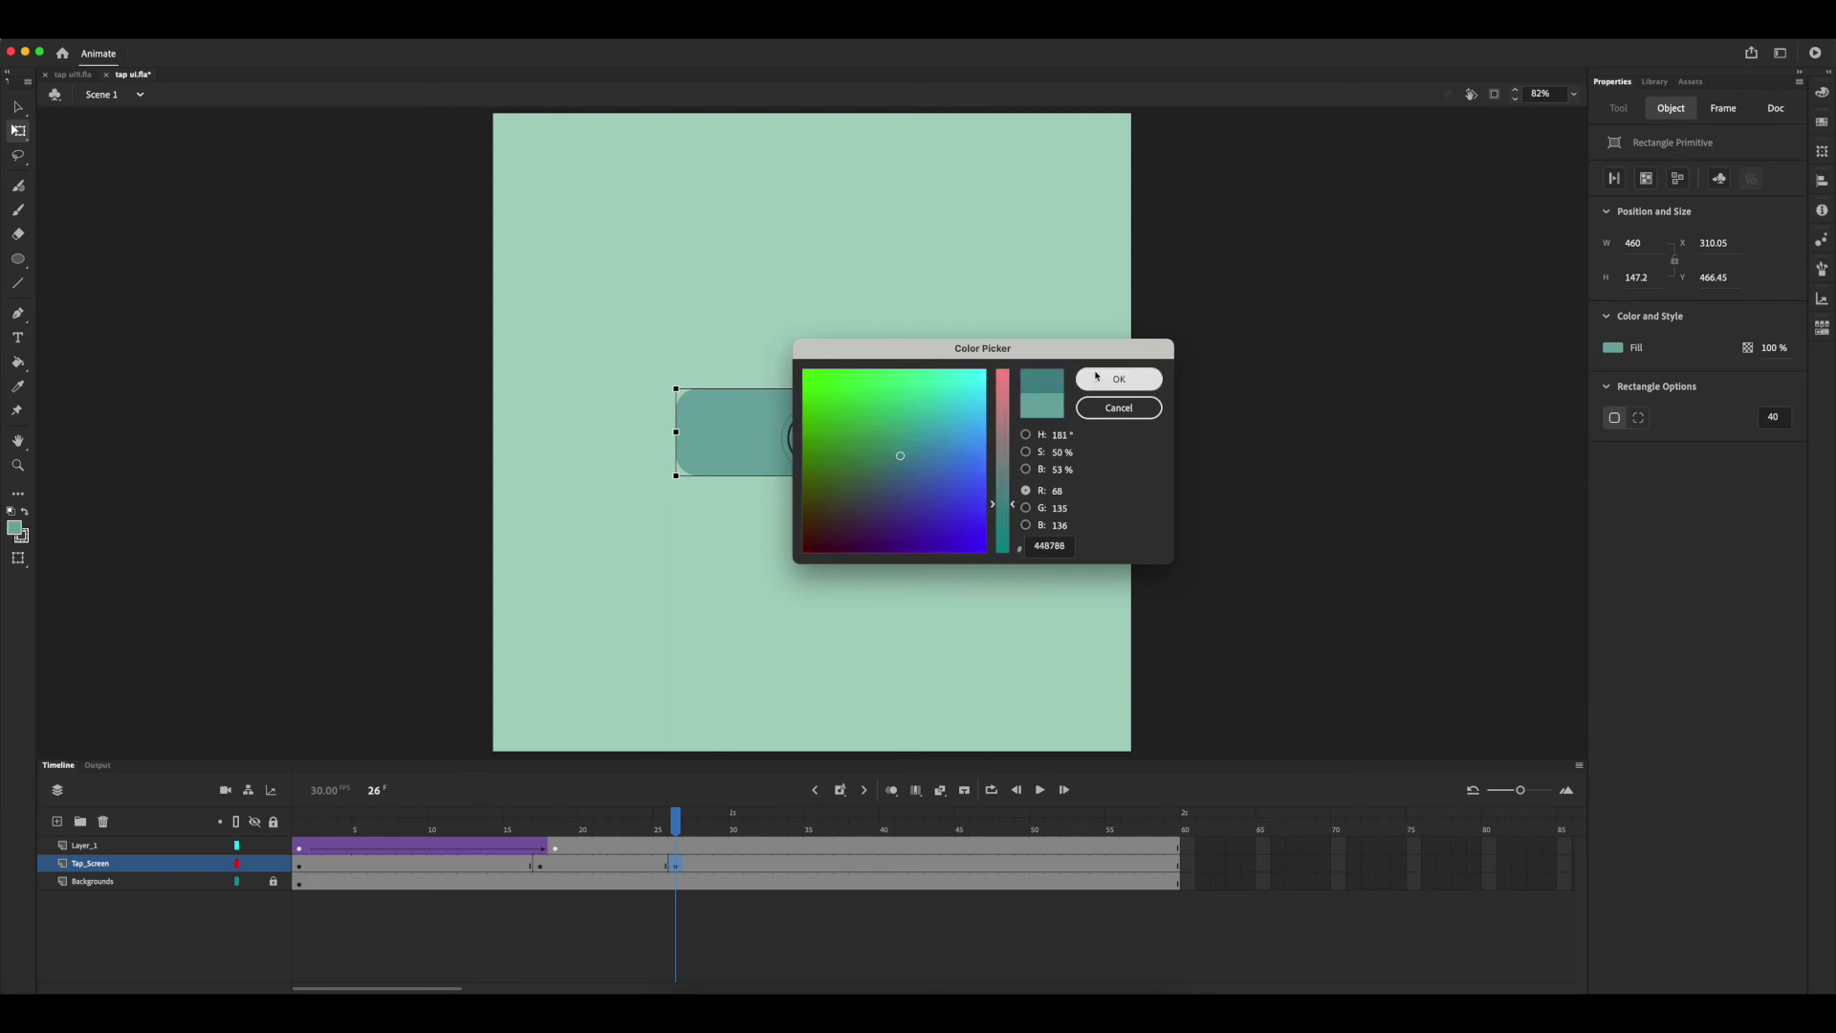
pyautogui.click(1097, 377)
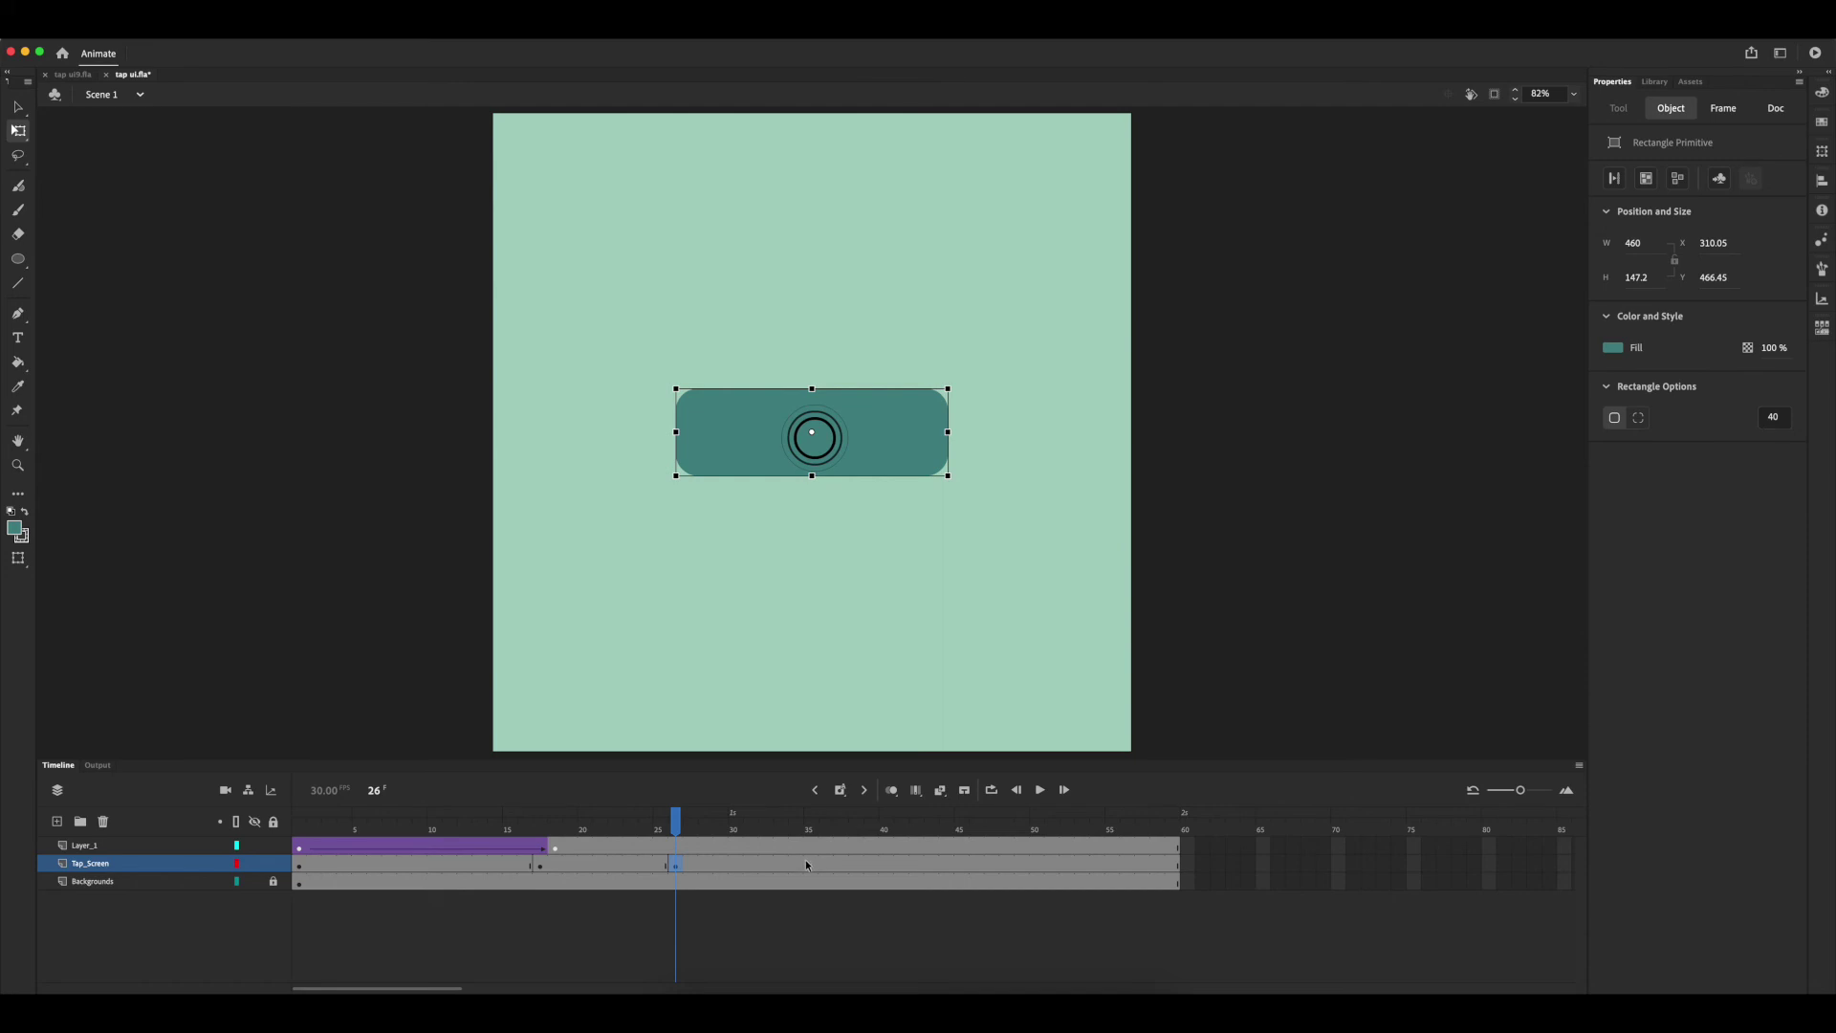
# Copy Tap_Screen frame 17 and paste it at frame 32 to restore the original button
pyautogui.click(540, 870)
pyautogui.rightClick(540, 871)
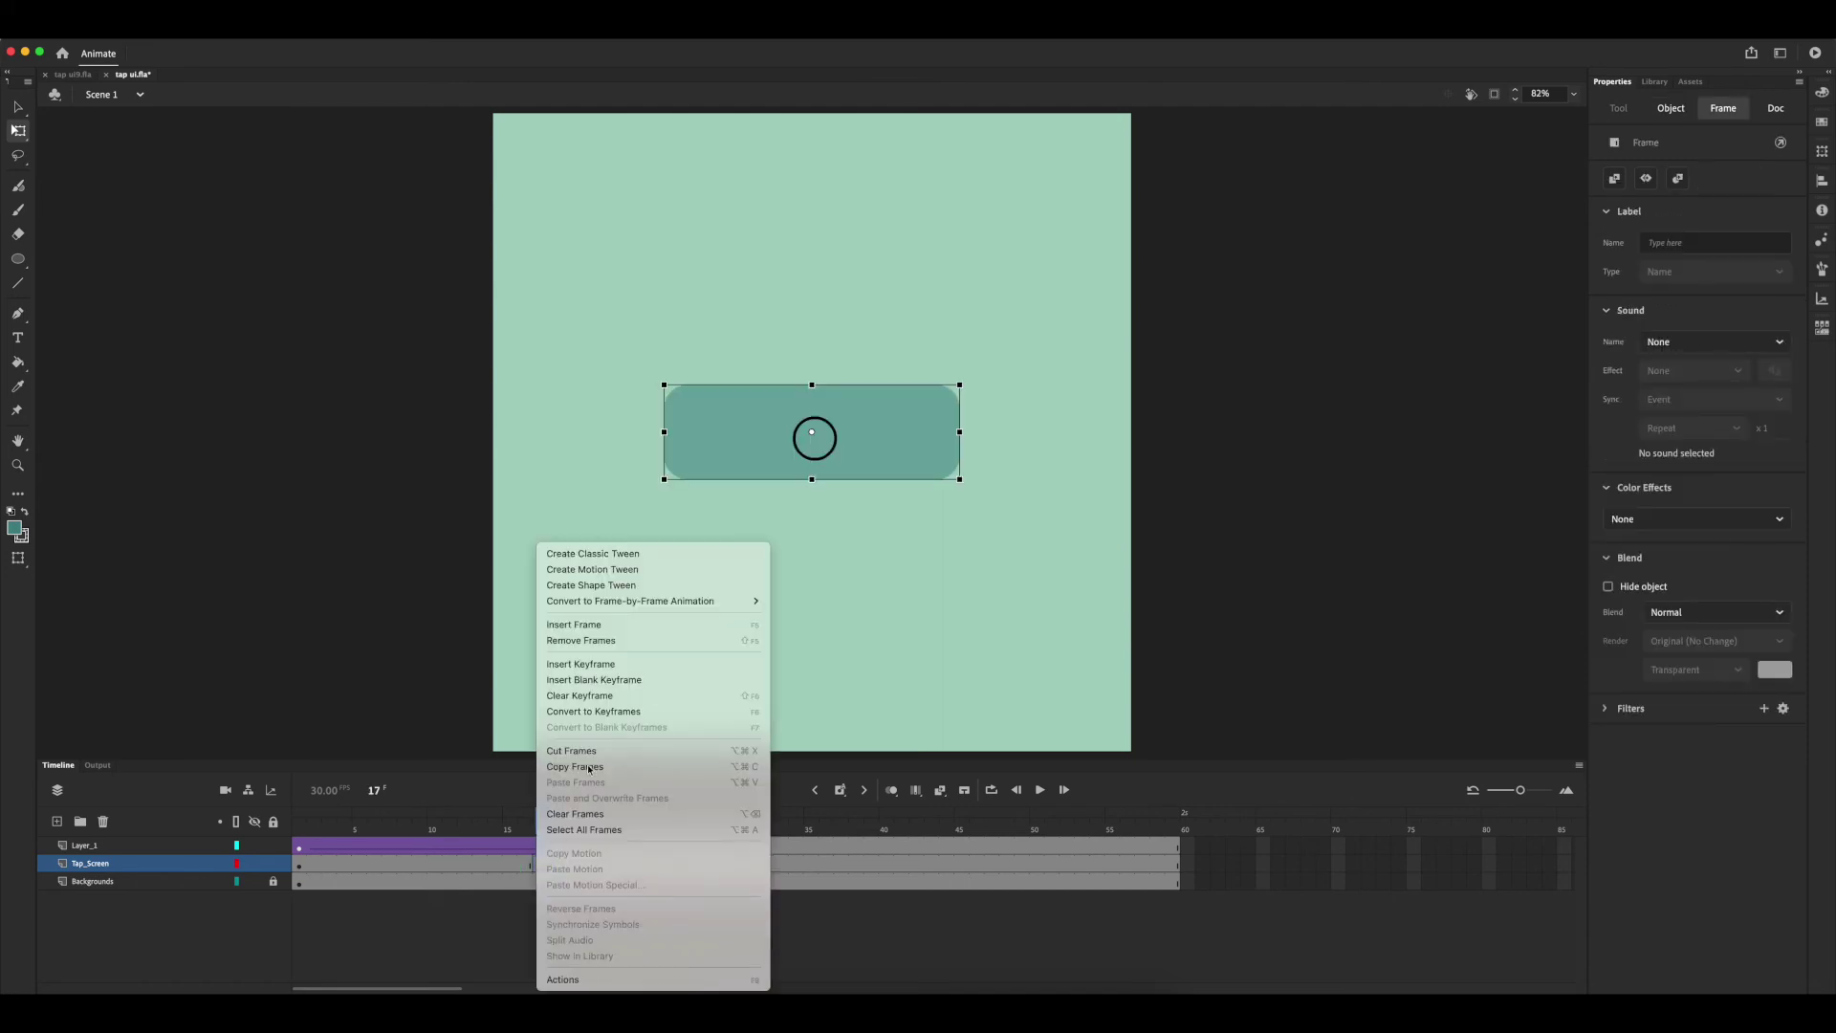
pyautogui.click(575, 766)
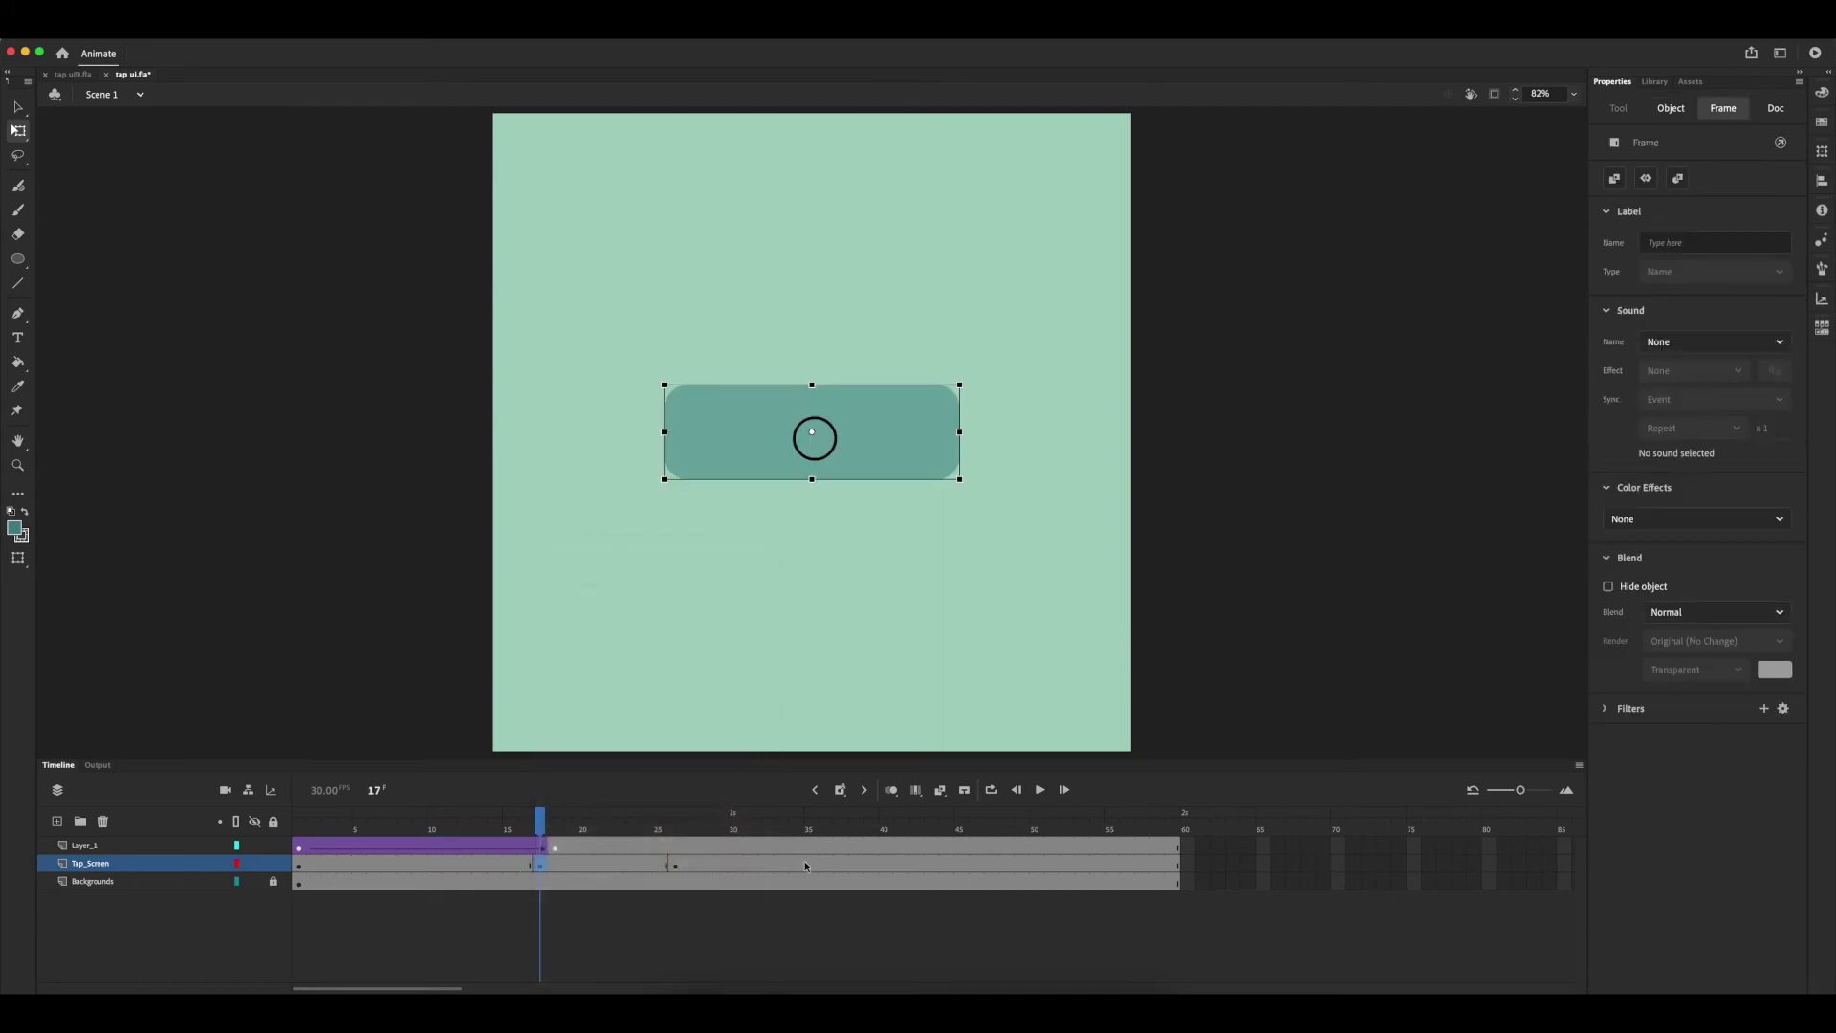
pyautogui.click(771, 866)
pyautogui.rightClick(771, 865)
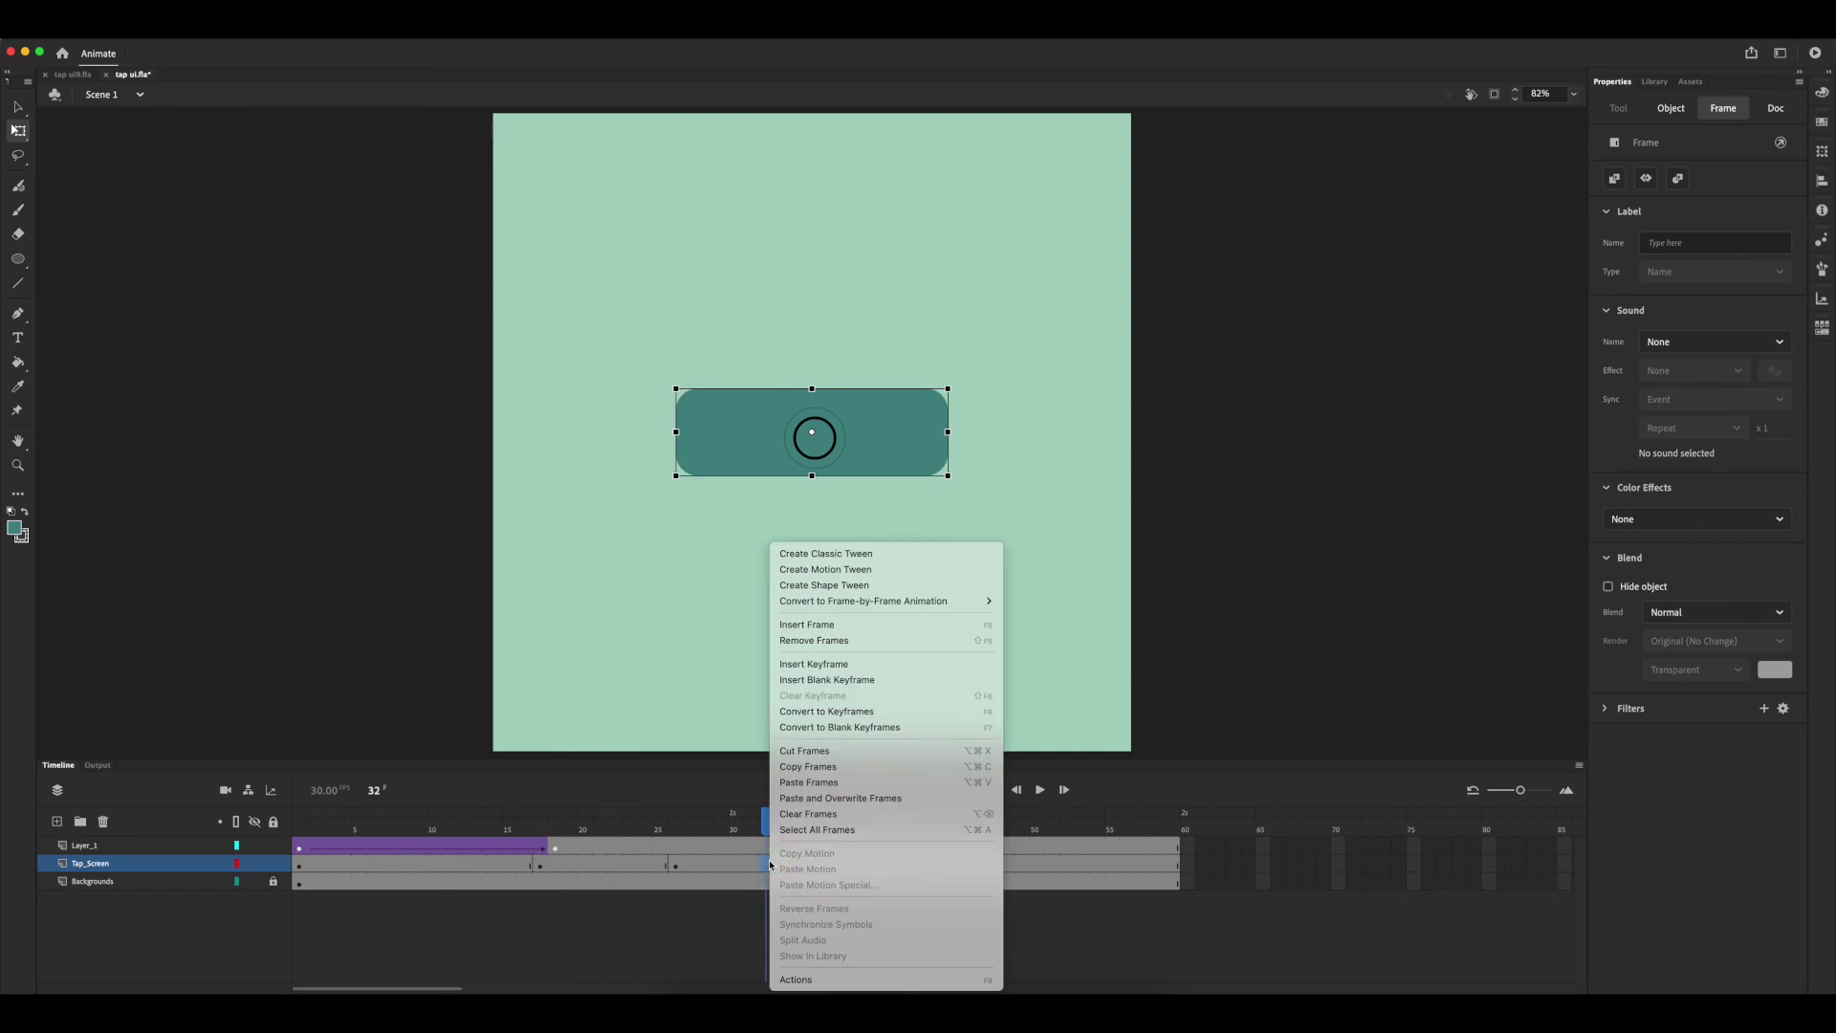
pyautogui.click(827, 784)
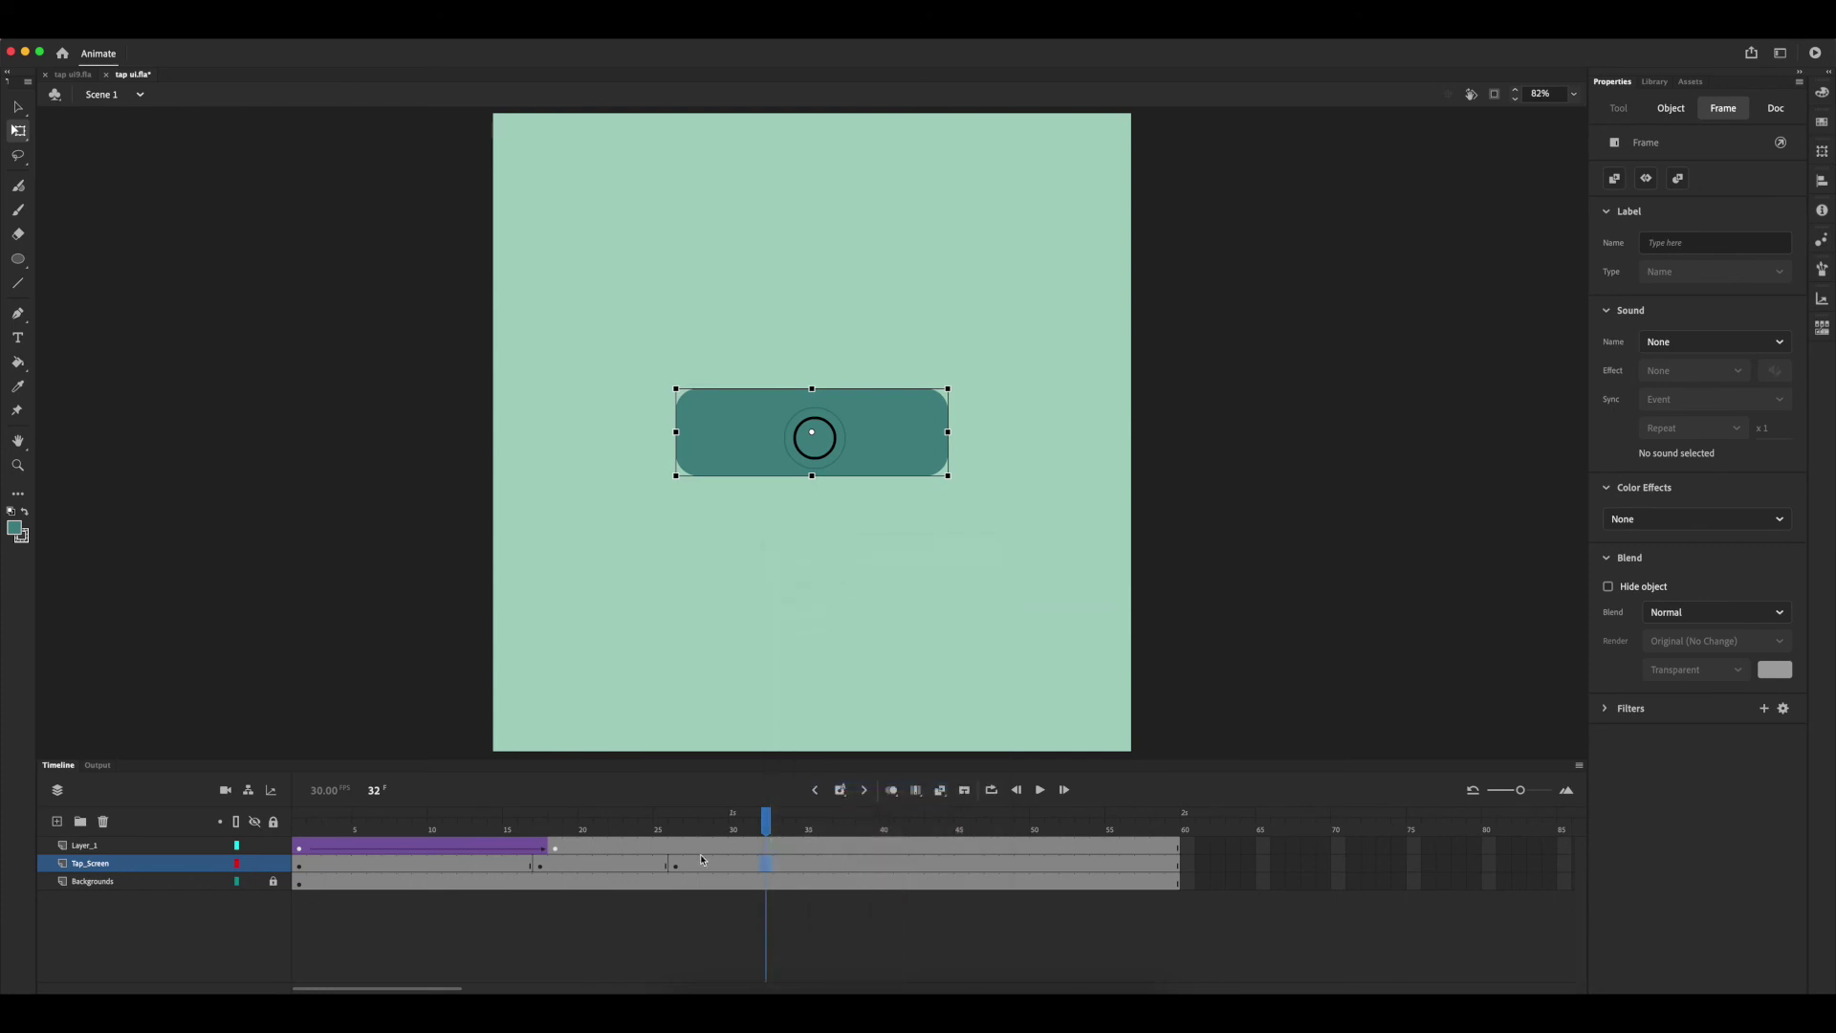
# Create a shape tween on Tap_Screen across the press and rebound keyframes
pyautogui.click(599, 869)
pyautogui.rightClick(599, 868)
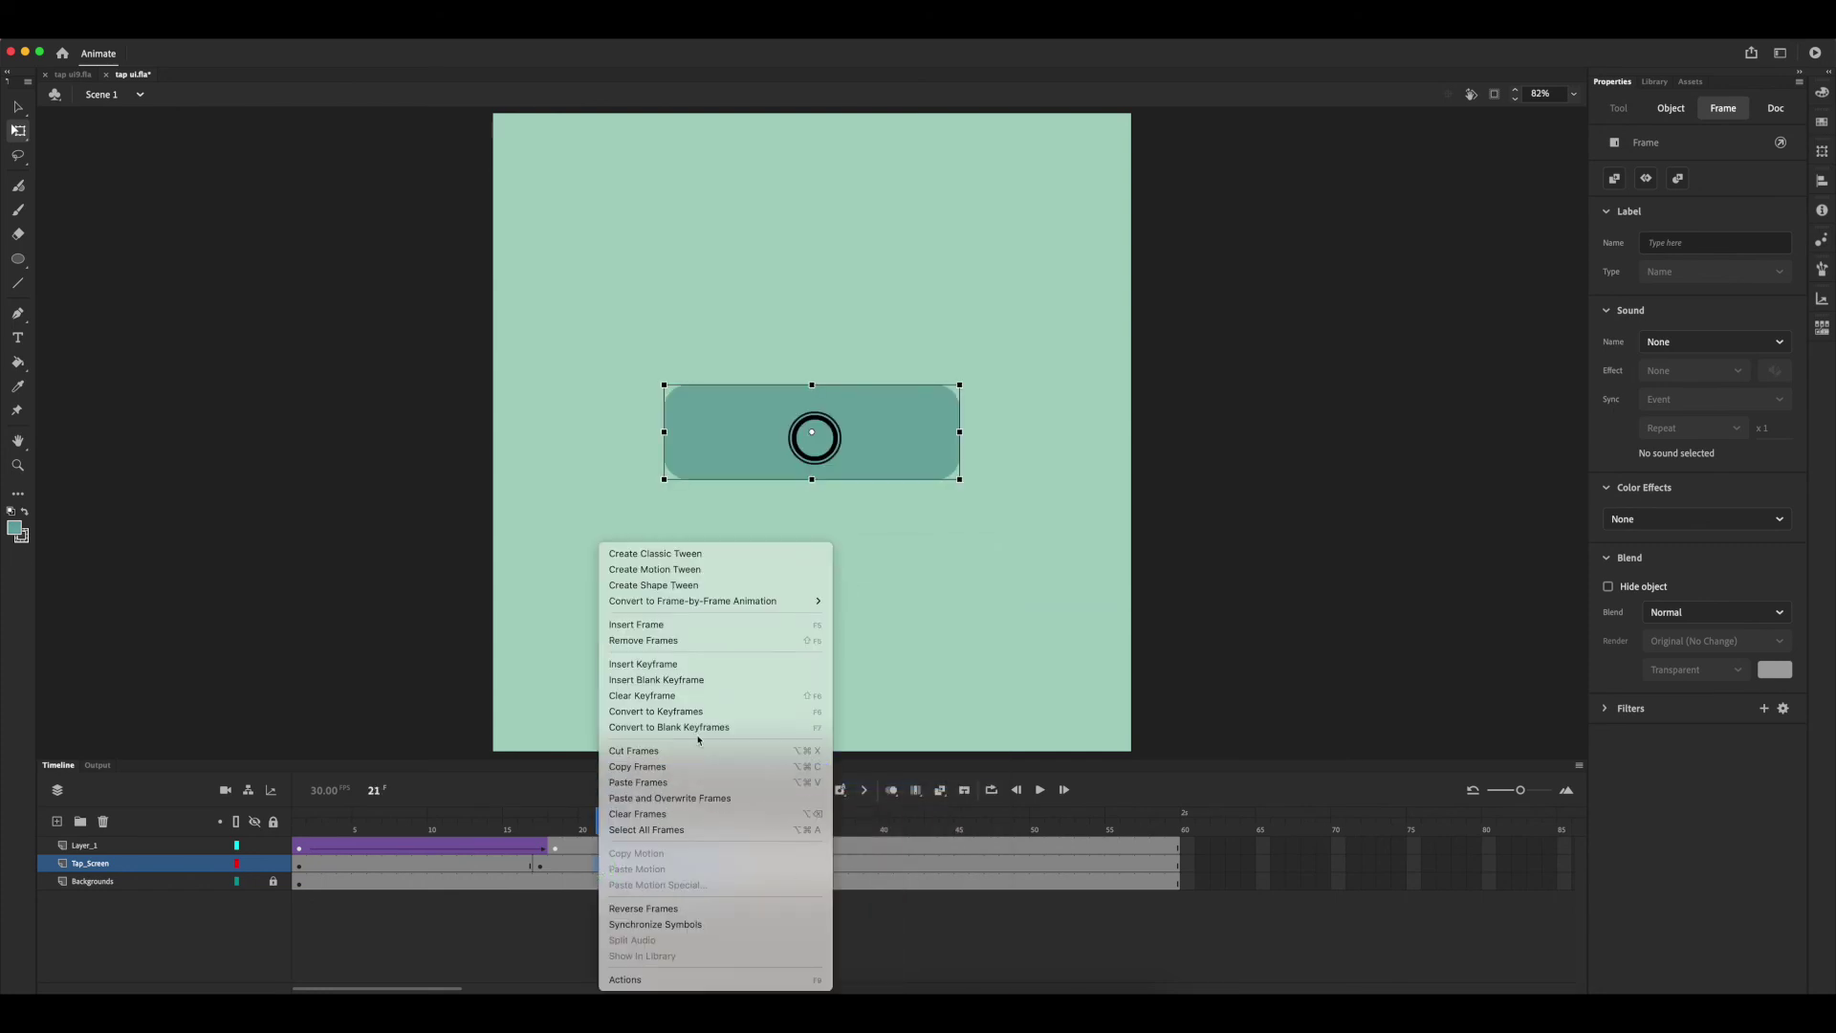
pyautogui.click(711, 586)
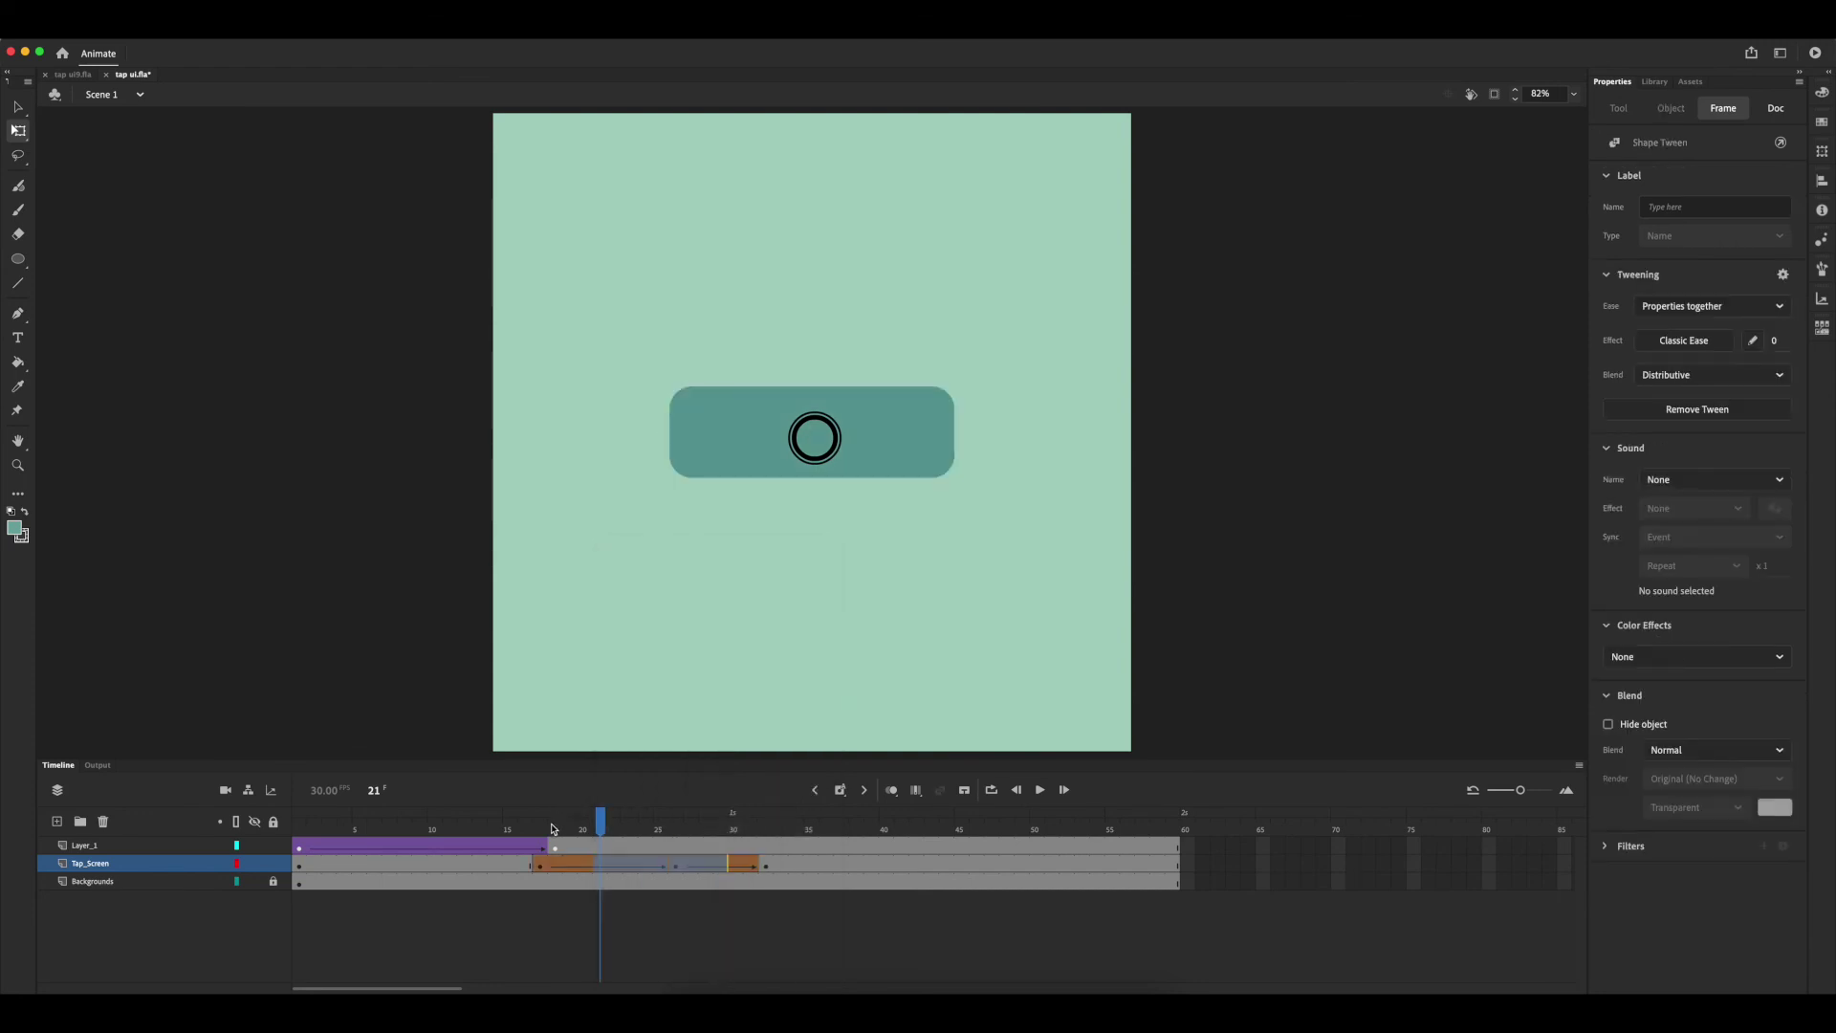
# Apply Quint Ease-Out to the button's press shape tween
pyautogui.click(629, 866)
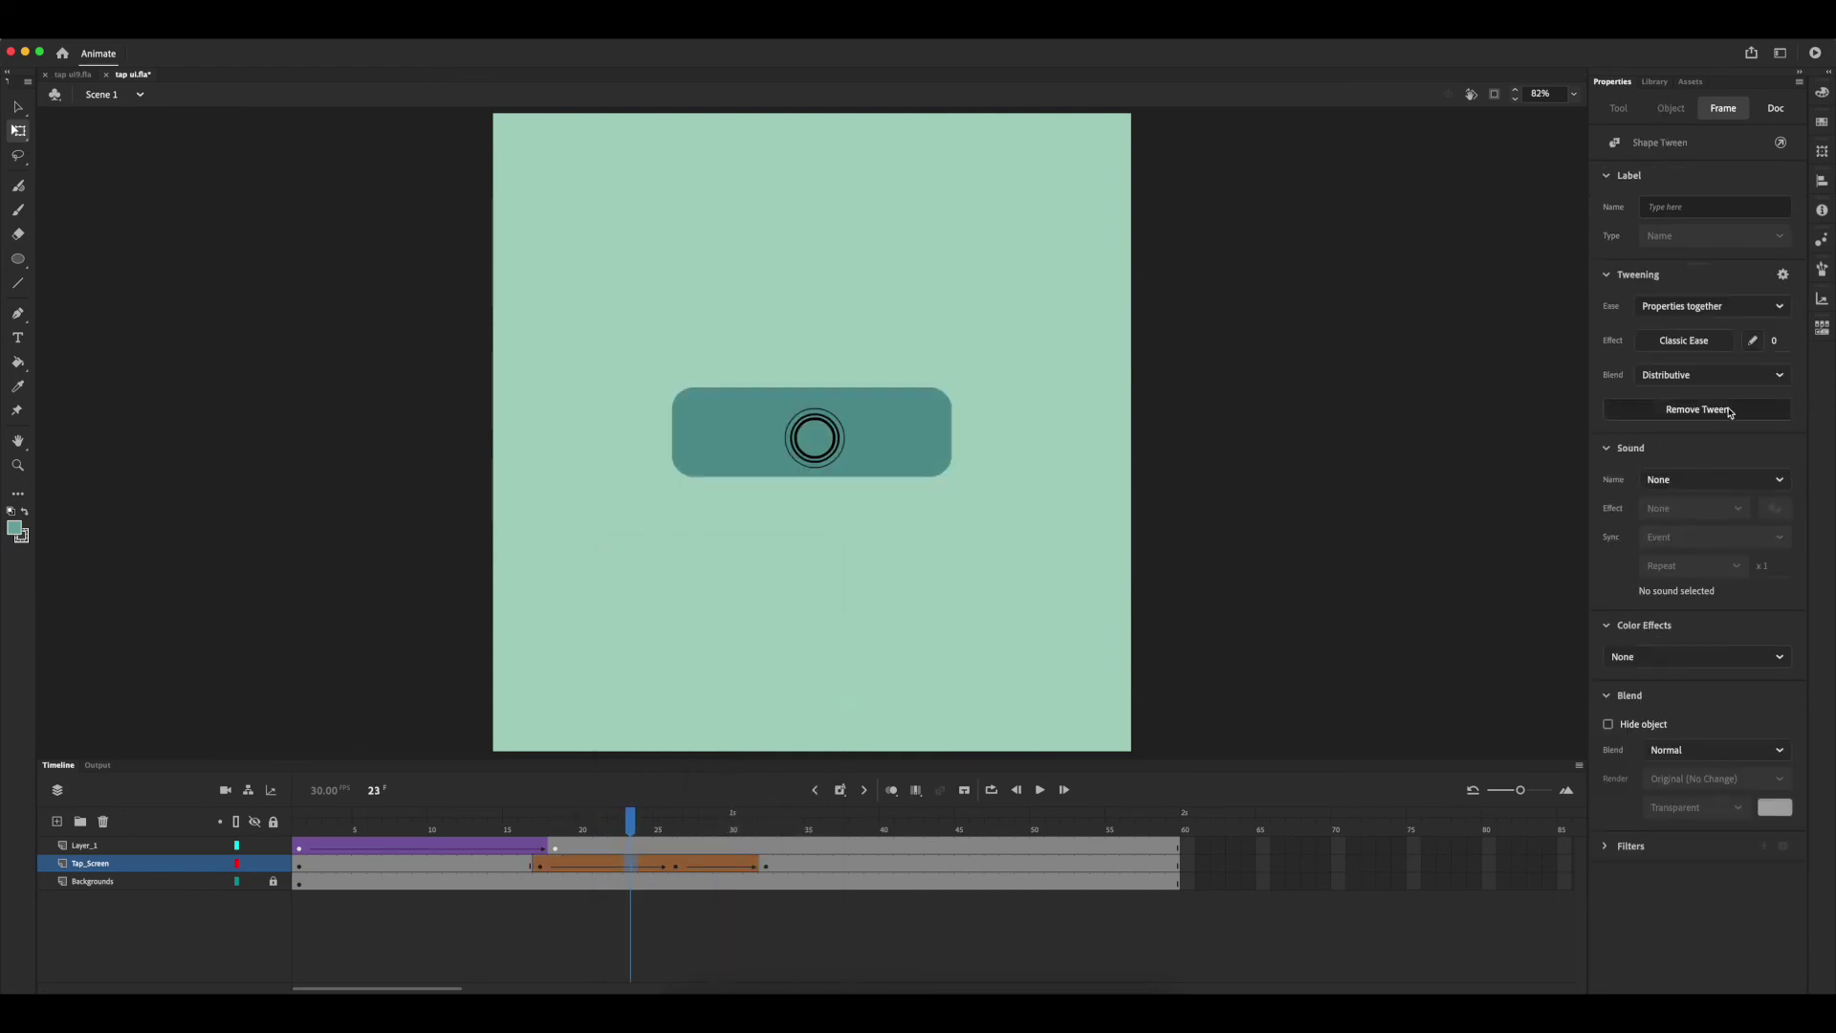
pyautogui.click(627, 866)
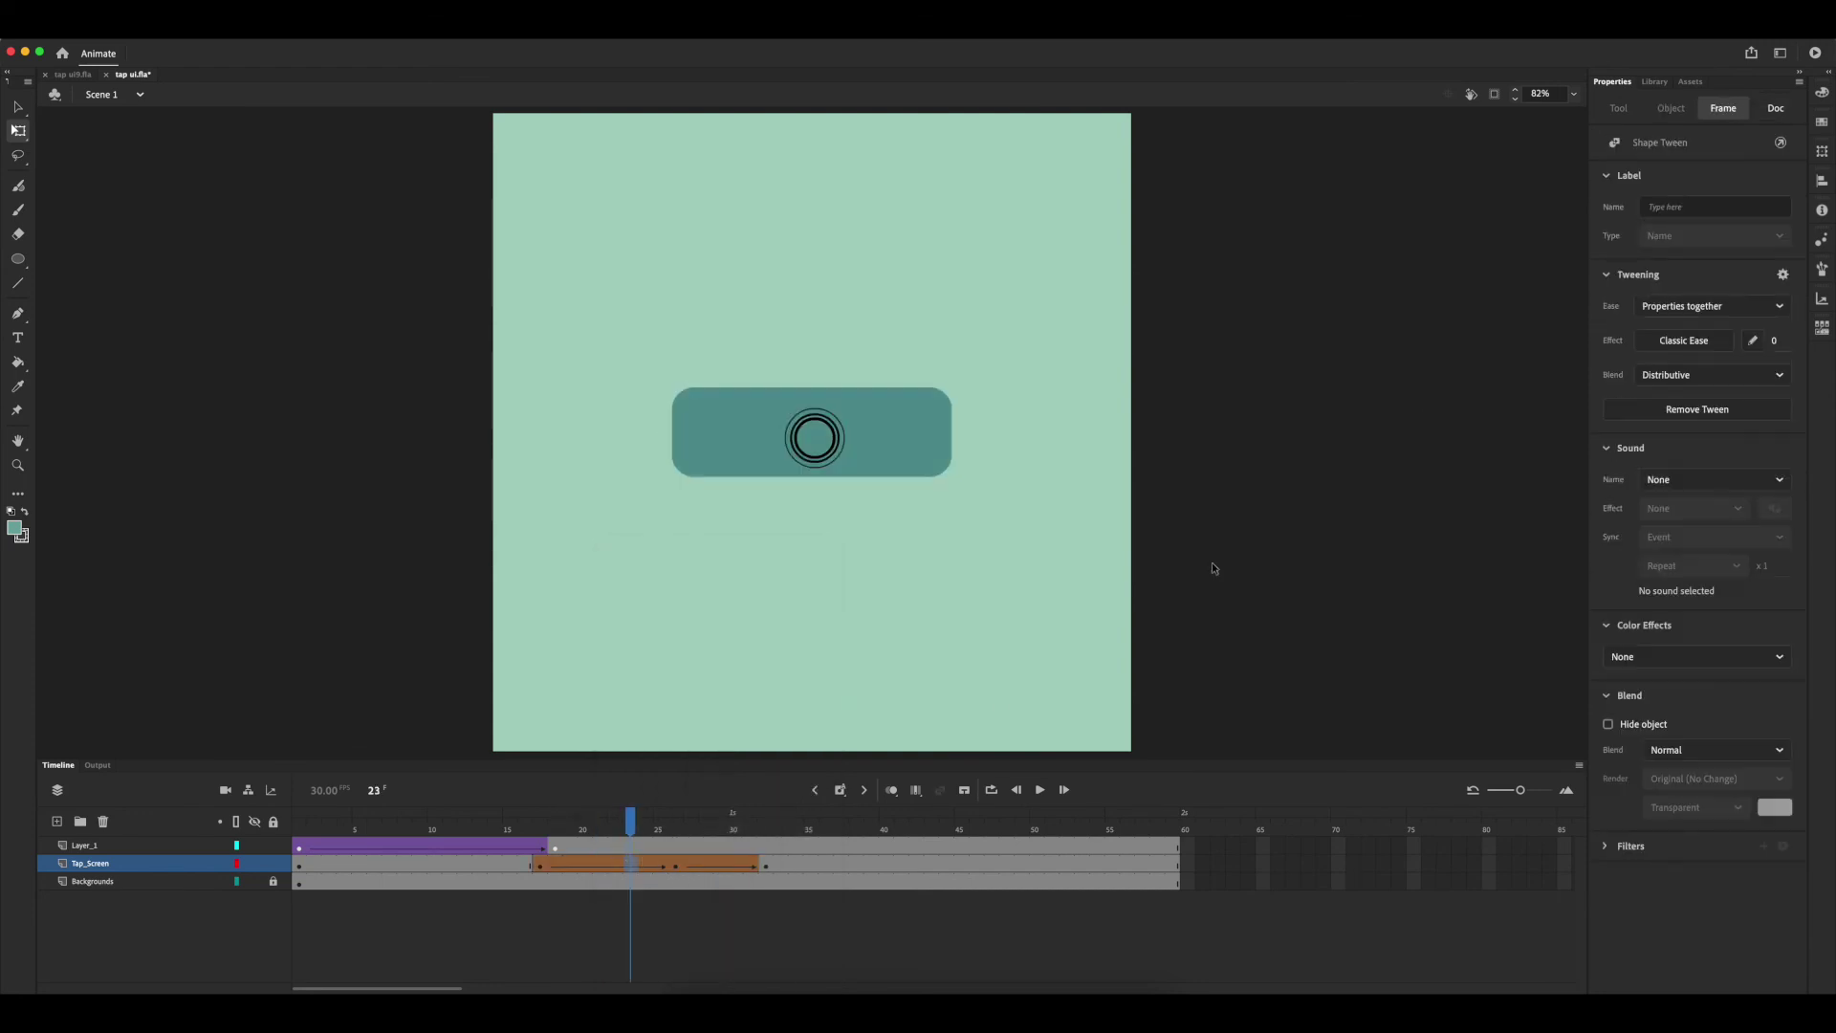
pyautogui.click(1677, 347)
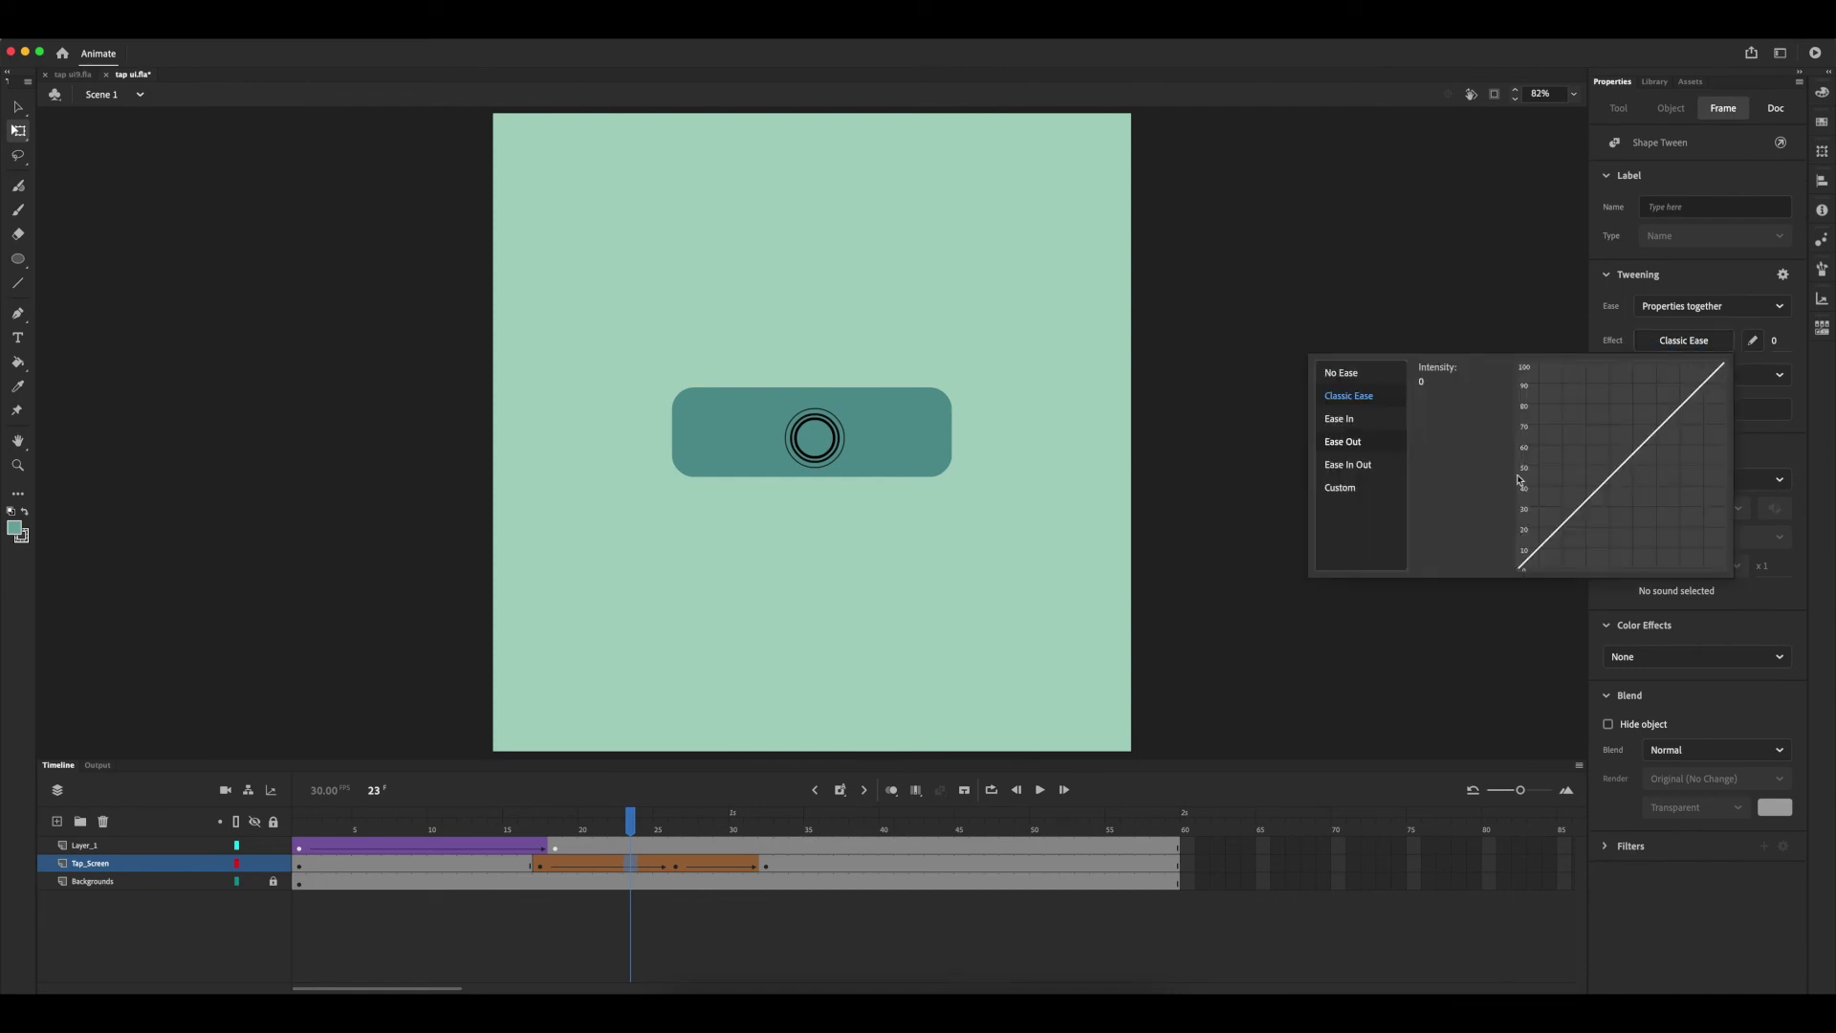
pyautogui.click(1344, 441)
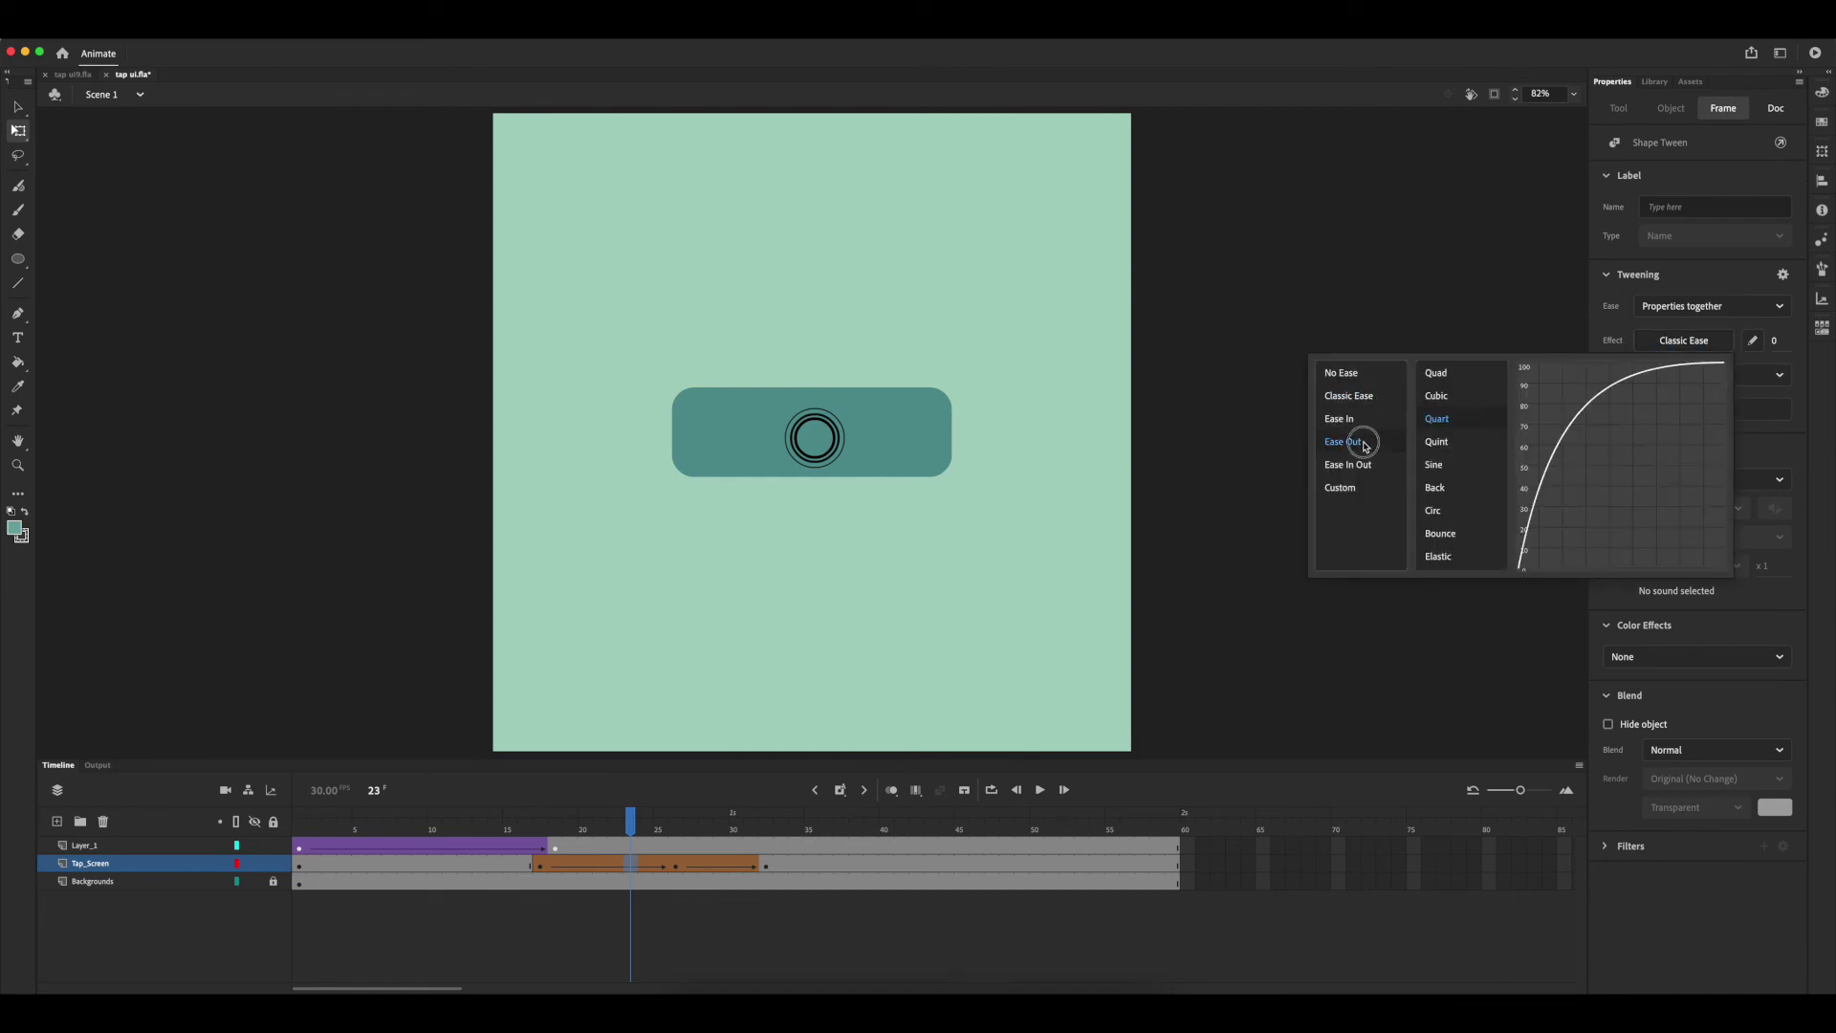
pyautogui.click(1450, 446)
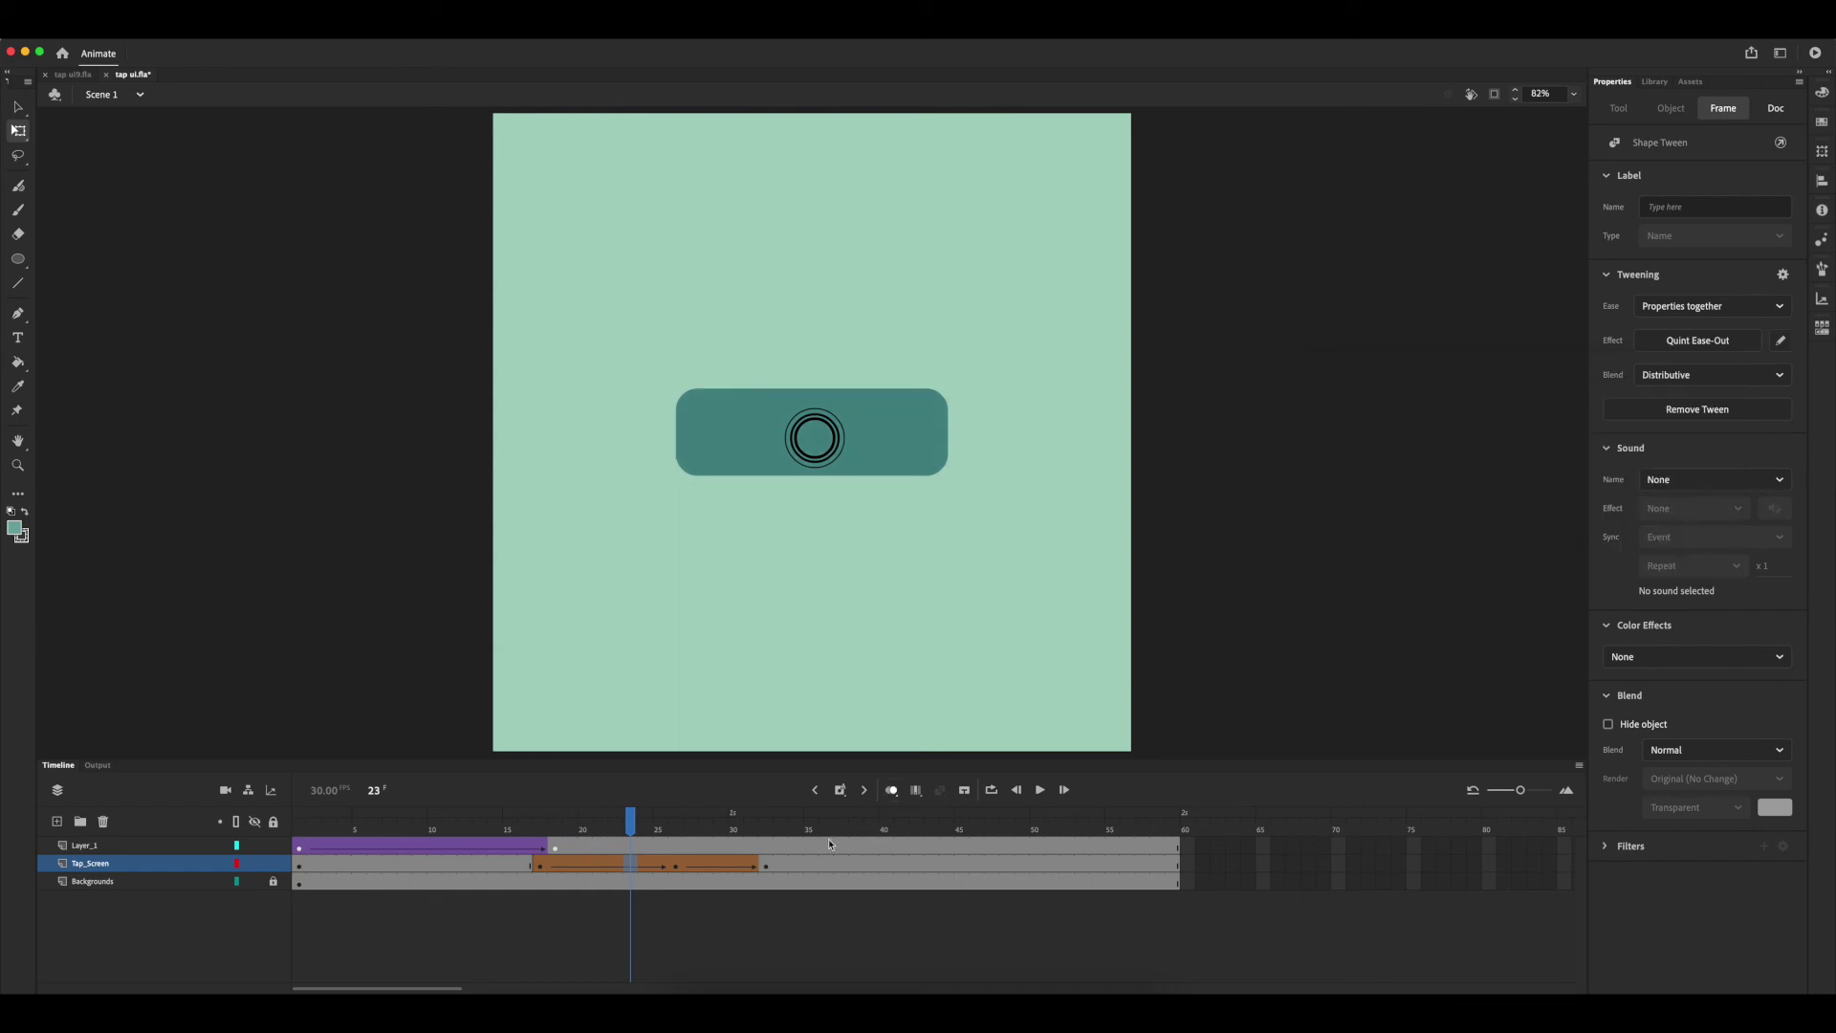
# Apply Cubic Ease-In to the rebound shape tween around frame 30
pyautogui.click(736, 864)
pyautogui.click(1683, 341)
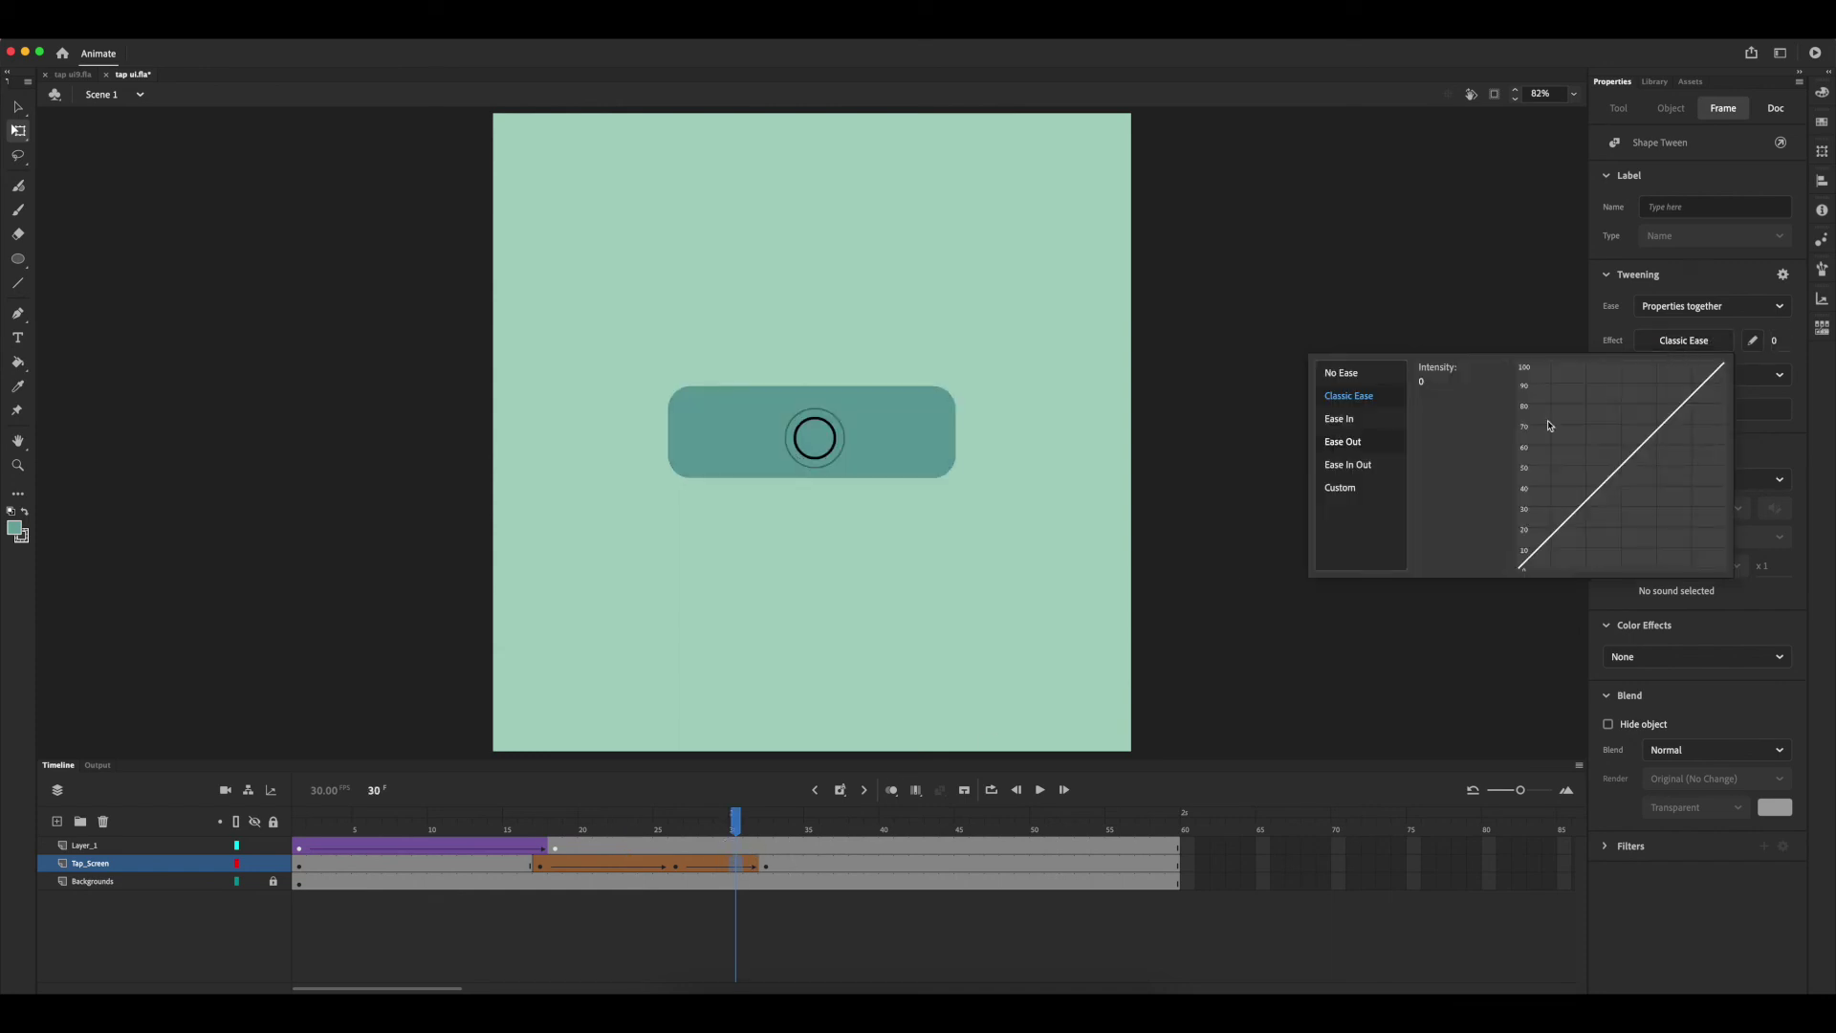
pyautogui.click(1354, 446)
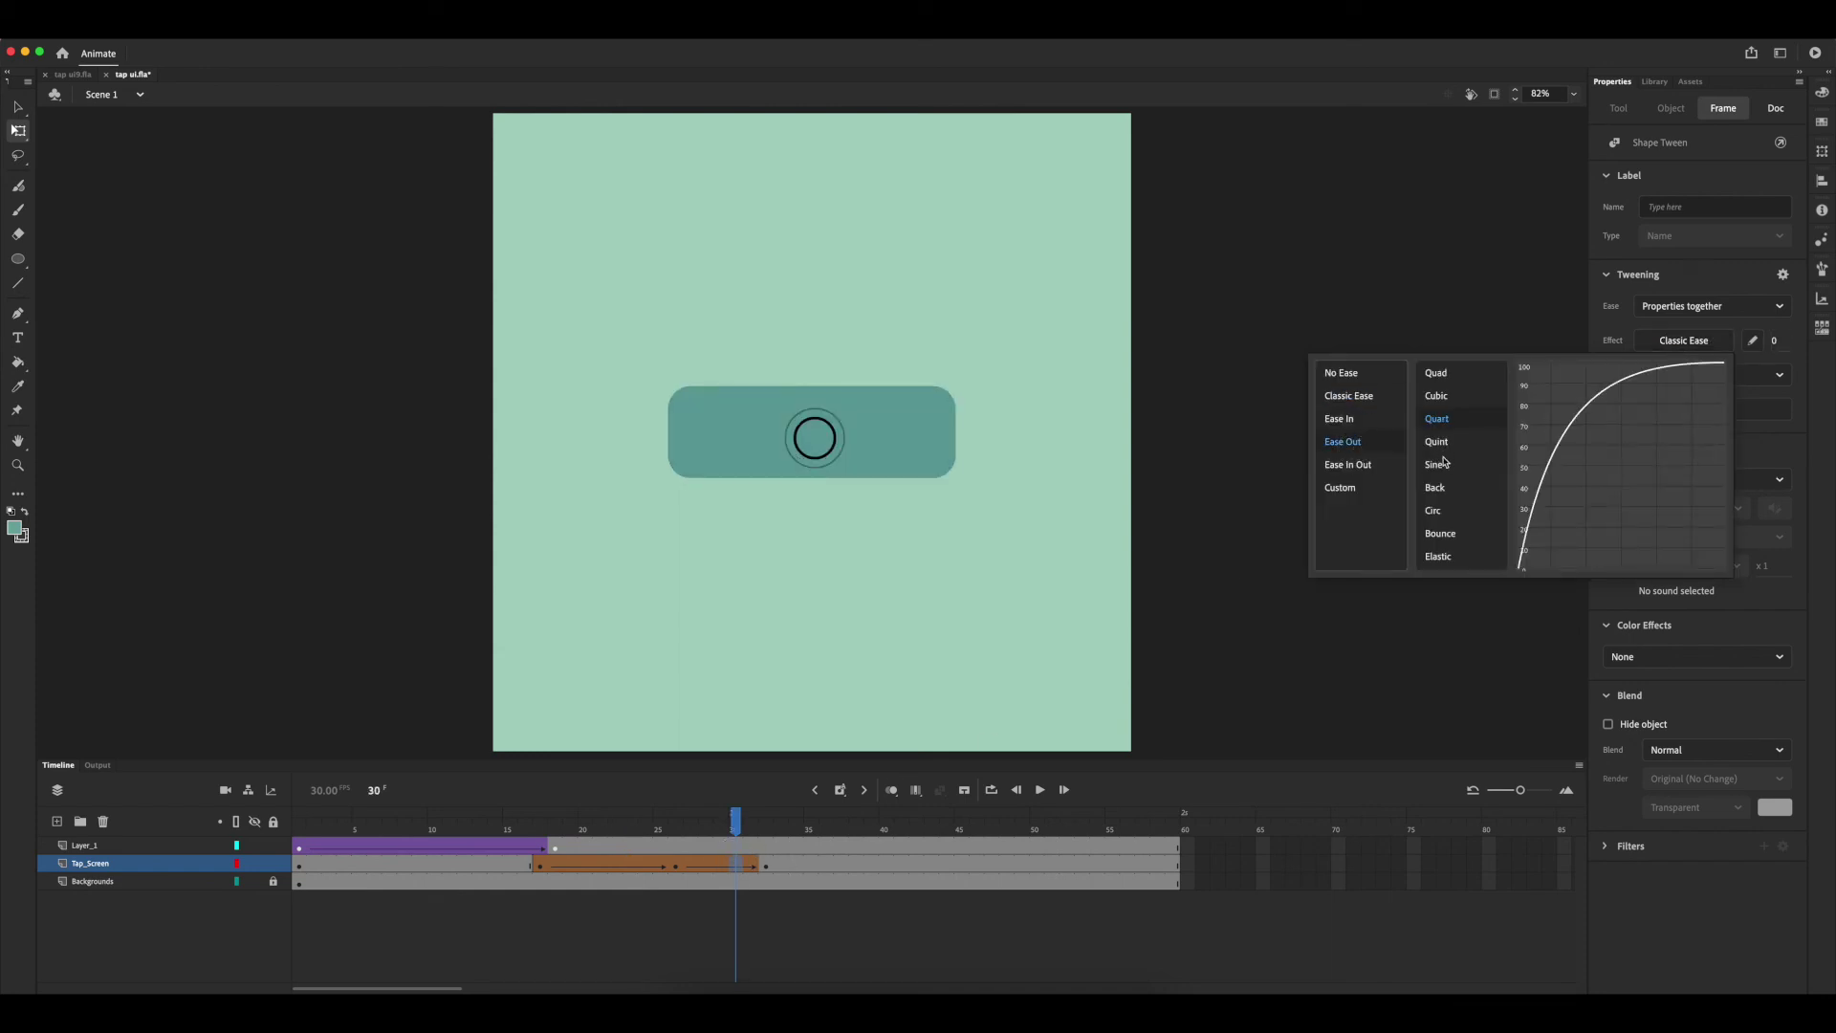
pyautogui.click(1367, 426)
pyautogui.click(1444, 402)
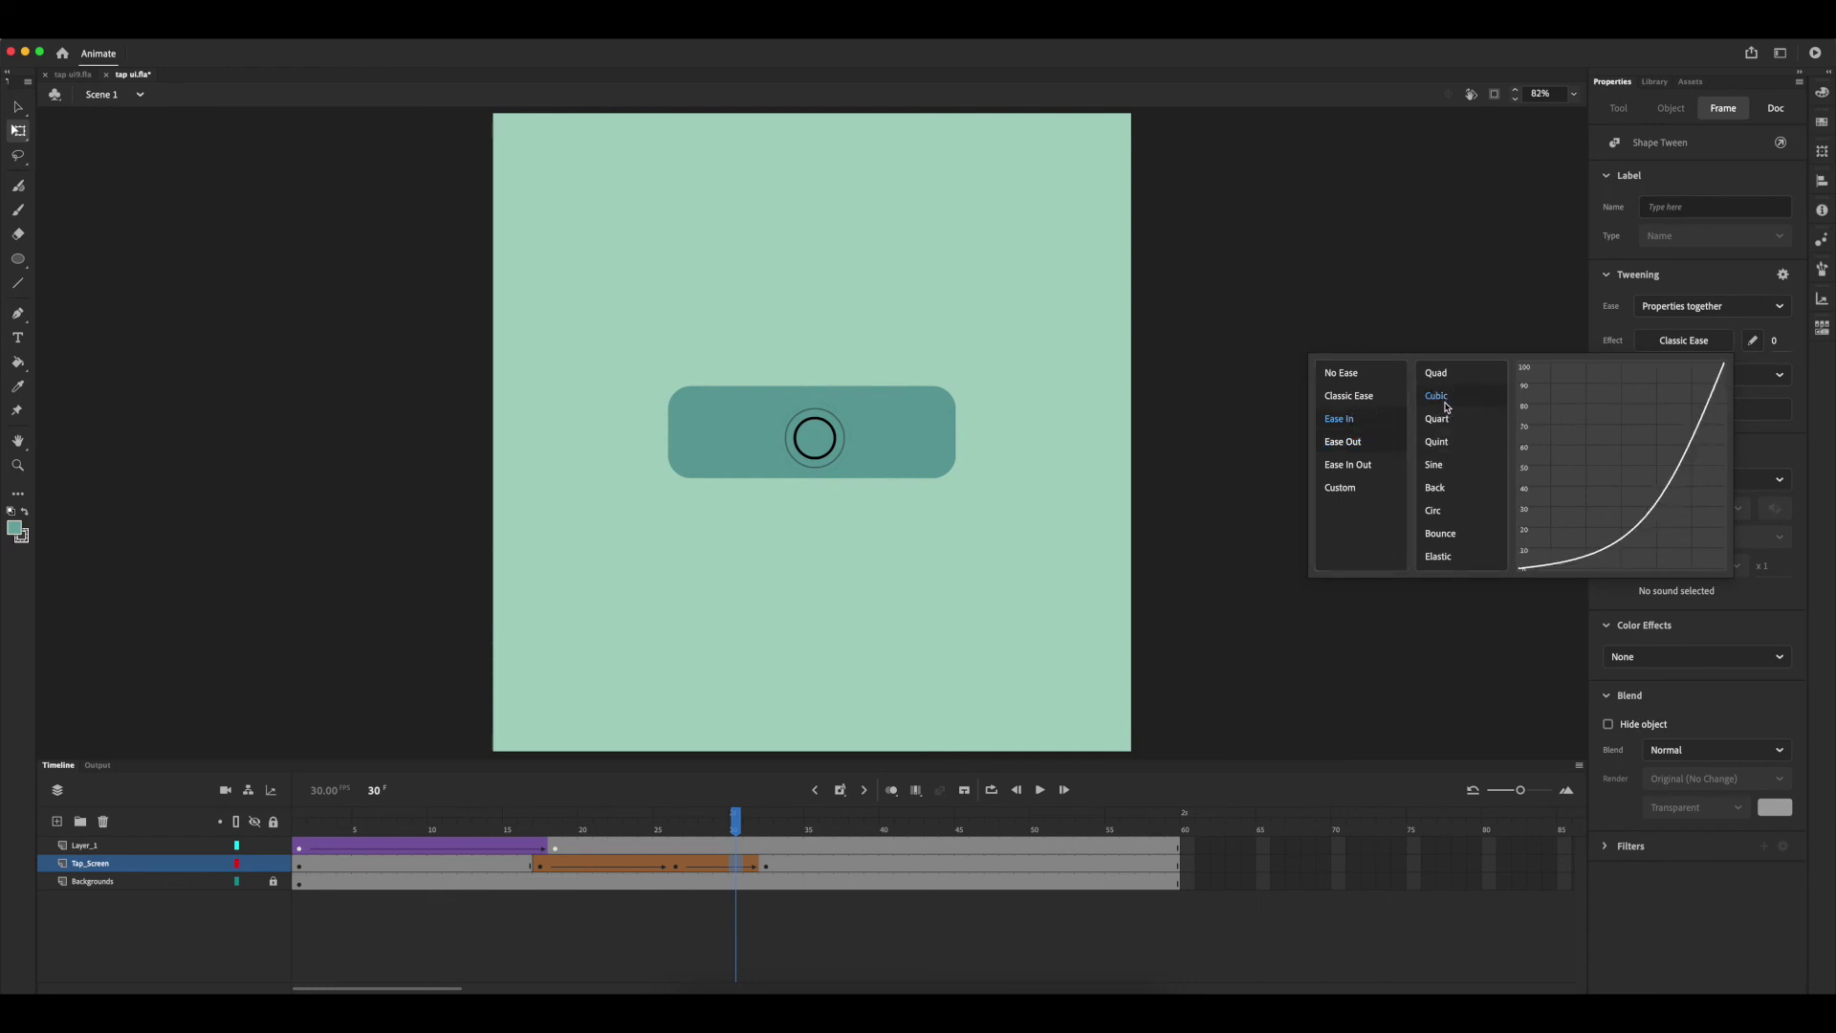
pyautogui.click(1447, 407)
# Play and scrub from frame 16 through the button's press and rebound
pyautogui.click(533, 823)
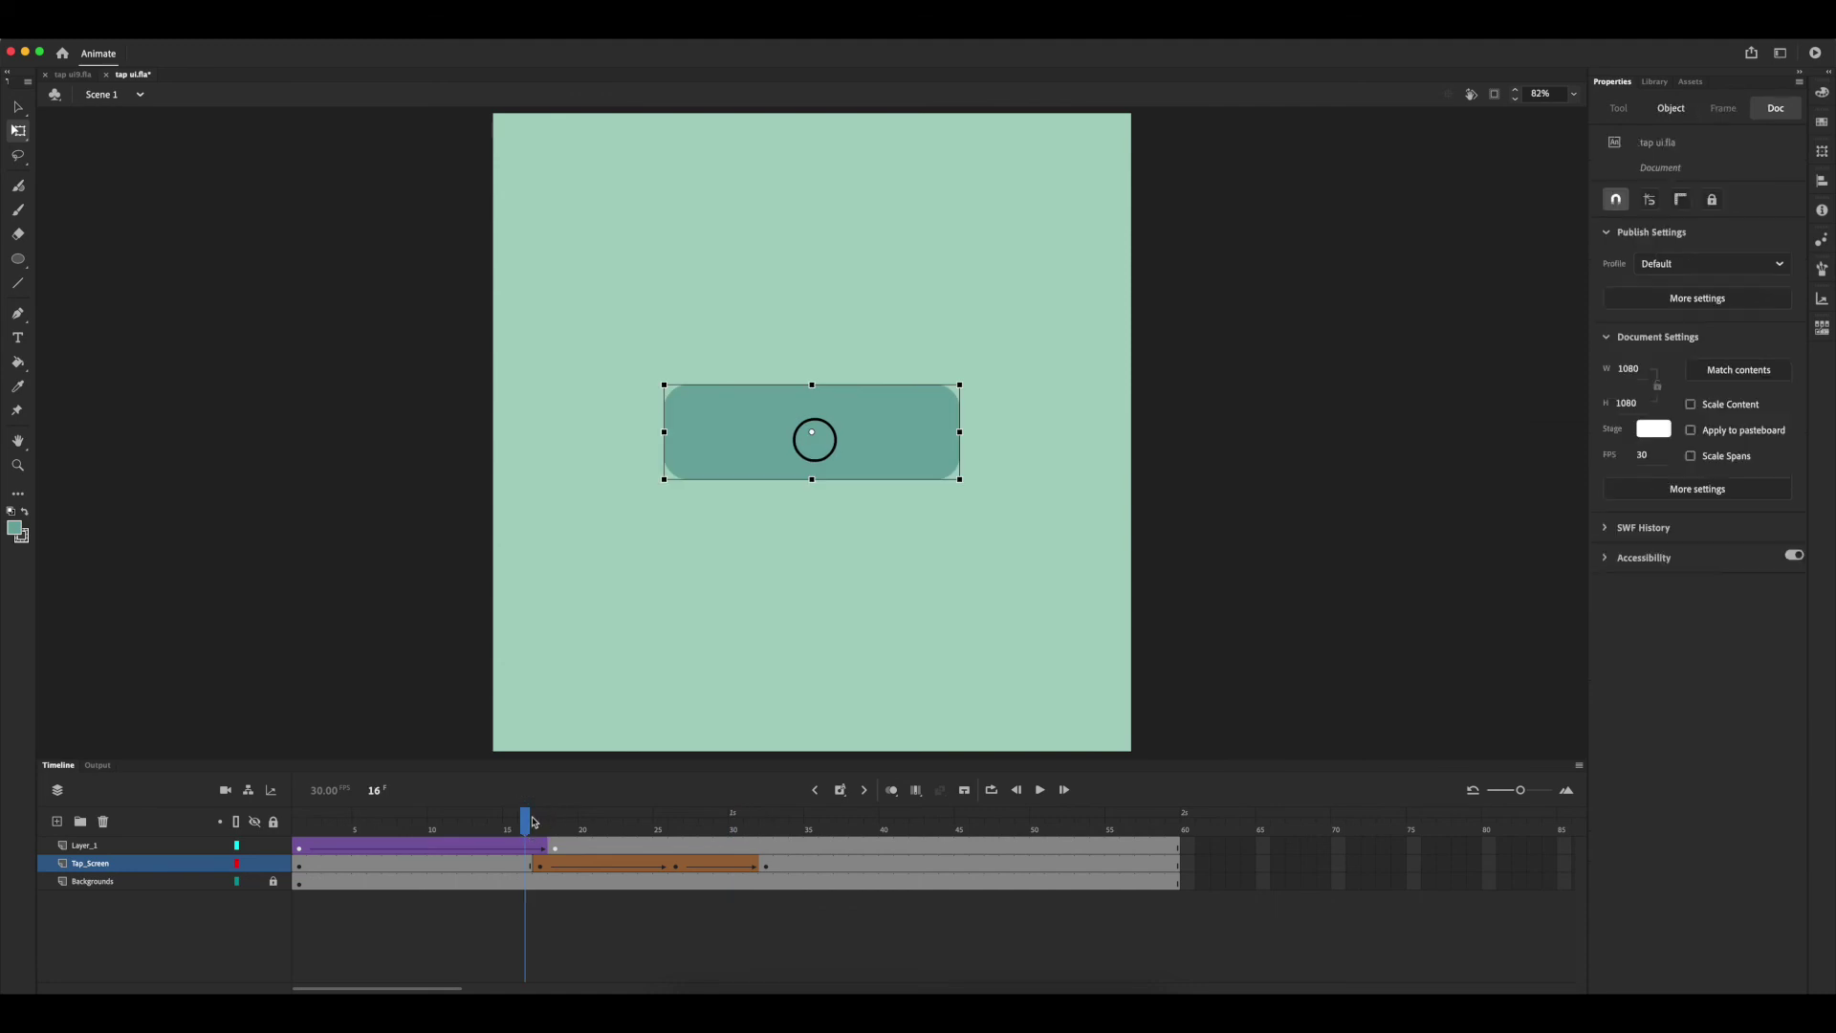
pyautogui.press('Return')
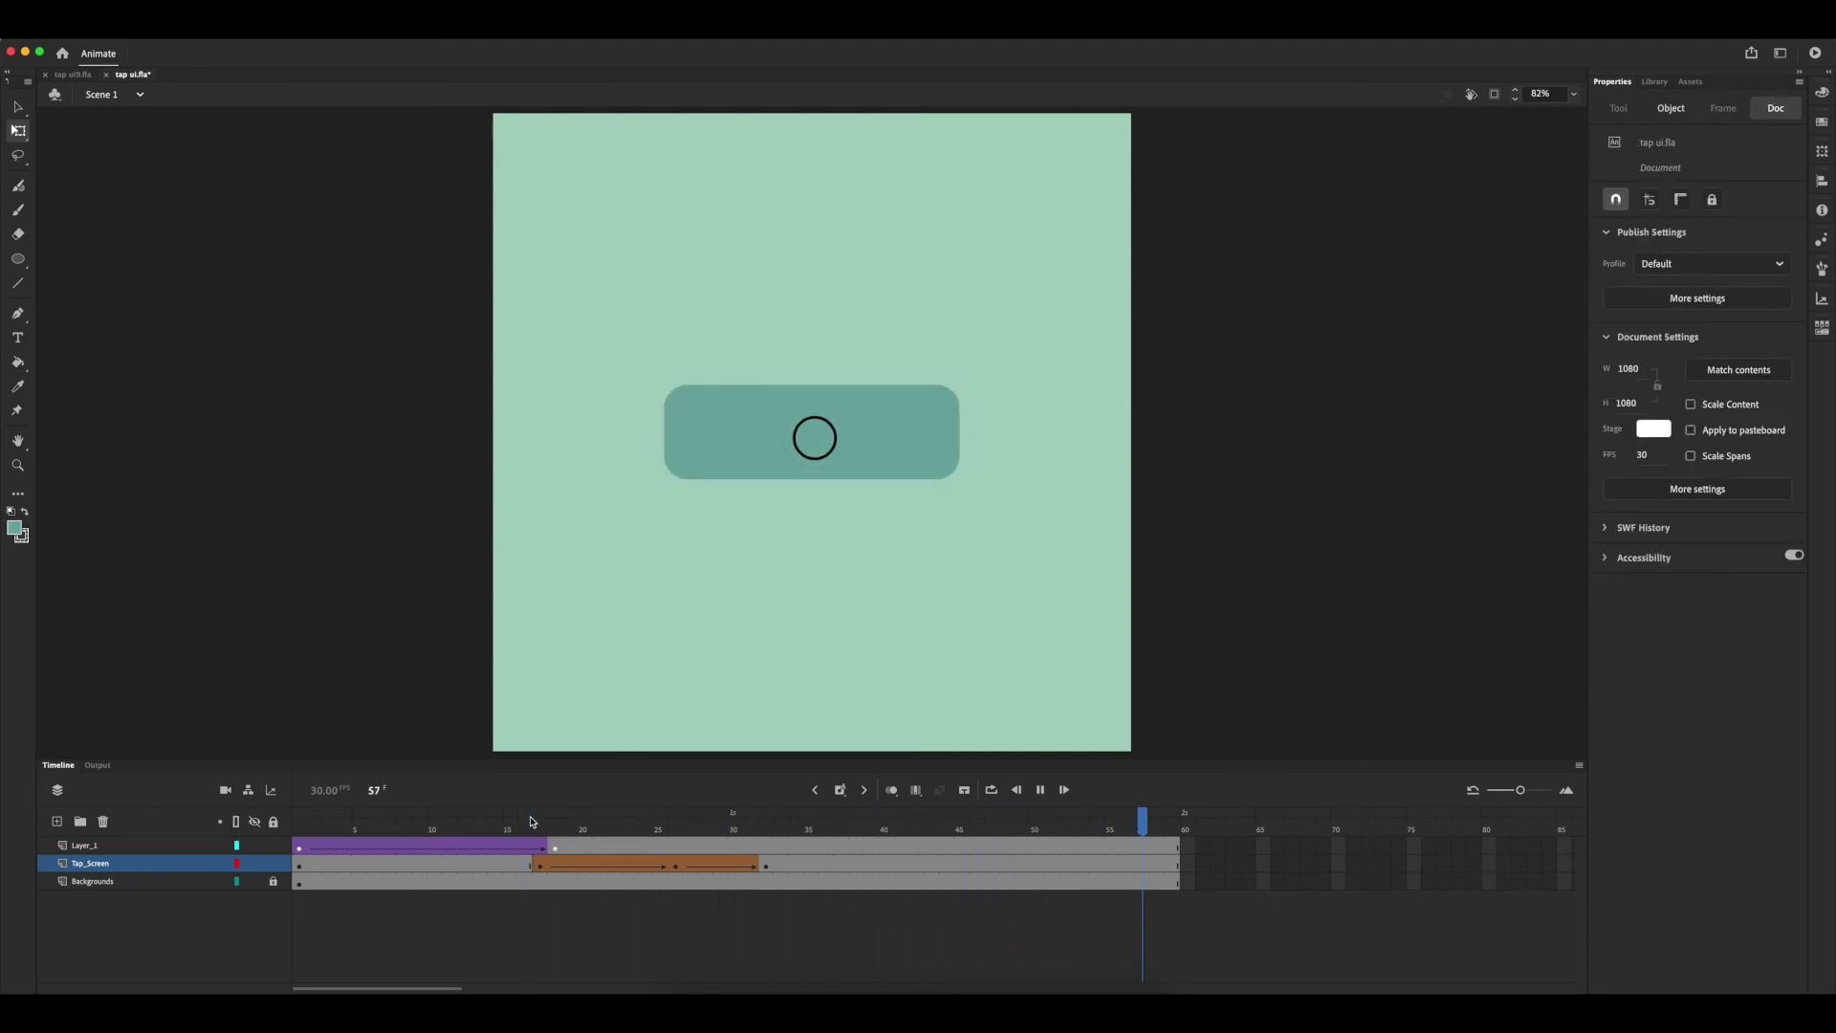
pyautogui.click(558, 824)
pyautogui.moveTo(559, 824); pyautogui.dragTo(797, 830)
pyautogui.click(783, 847)
# Set the ripple circle's Alpha to 0% at frame 39
pyautogui.click(841, 789)
pyautogui.moveTo(806, 824); pyautogui.dragTo(872, 826)
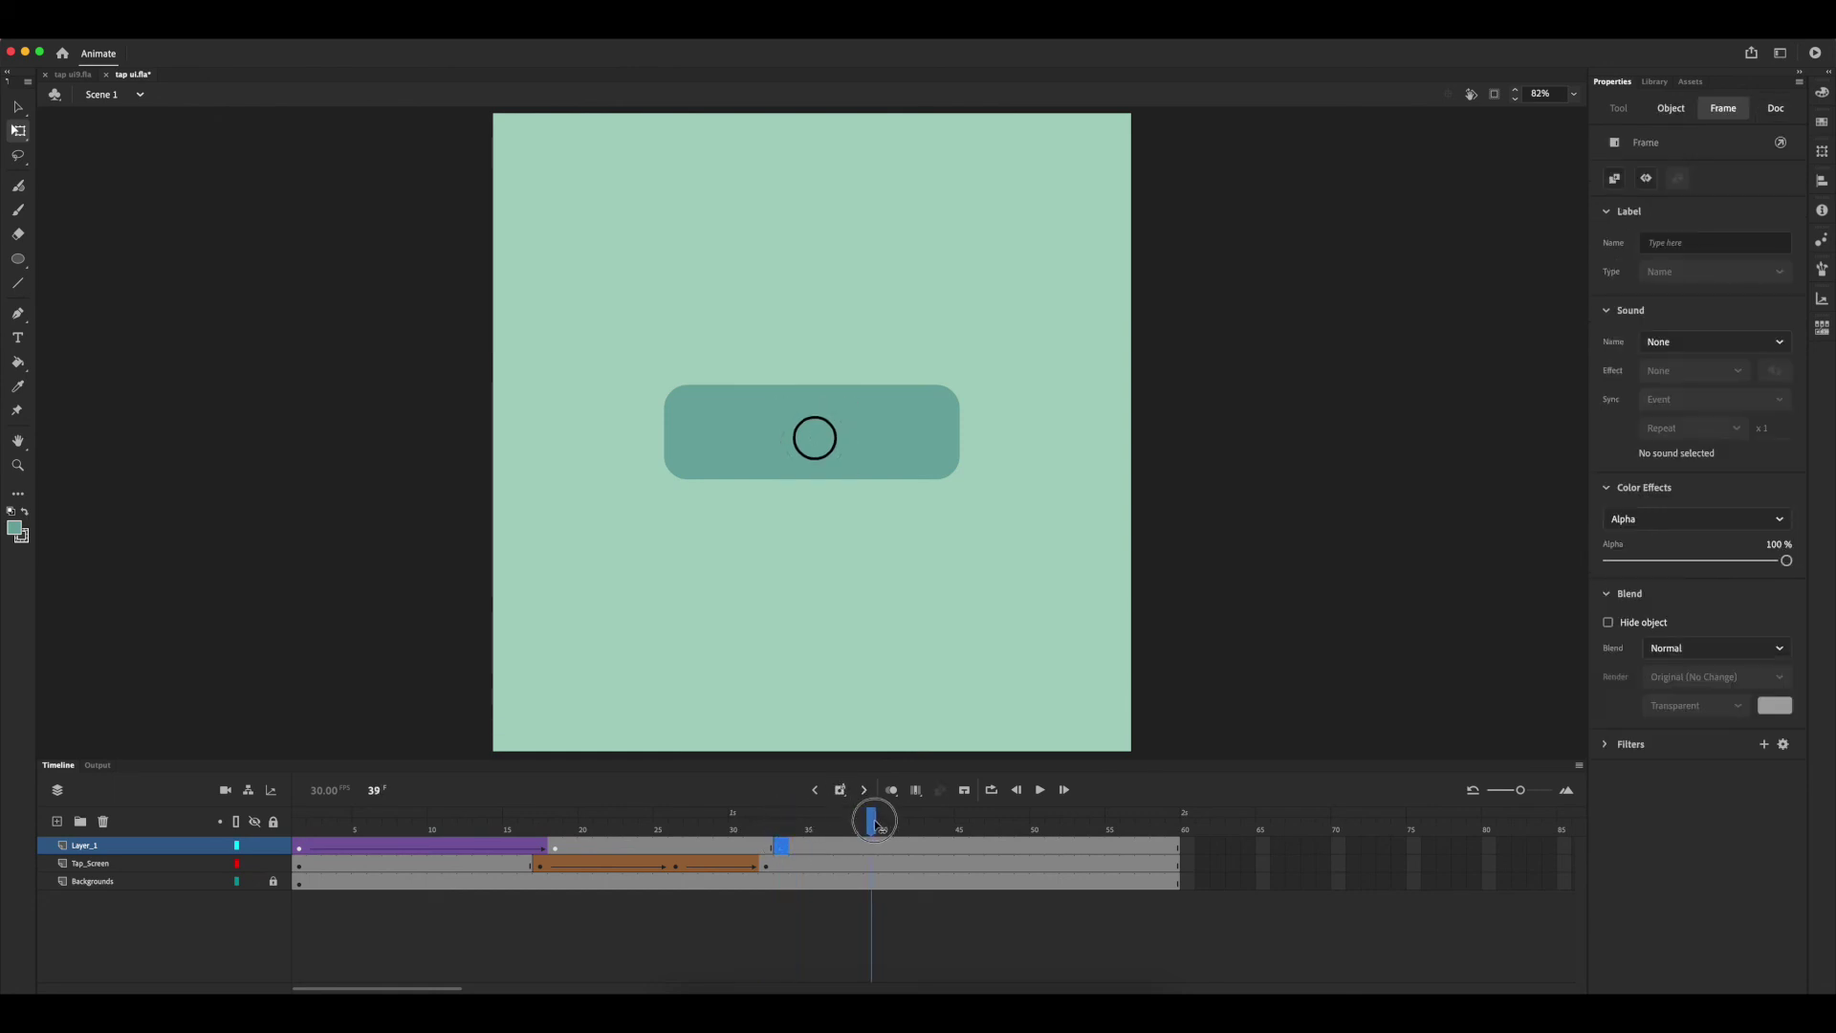
pyautogui.click(822, 463)
pyautogui.click(1688, 407)
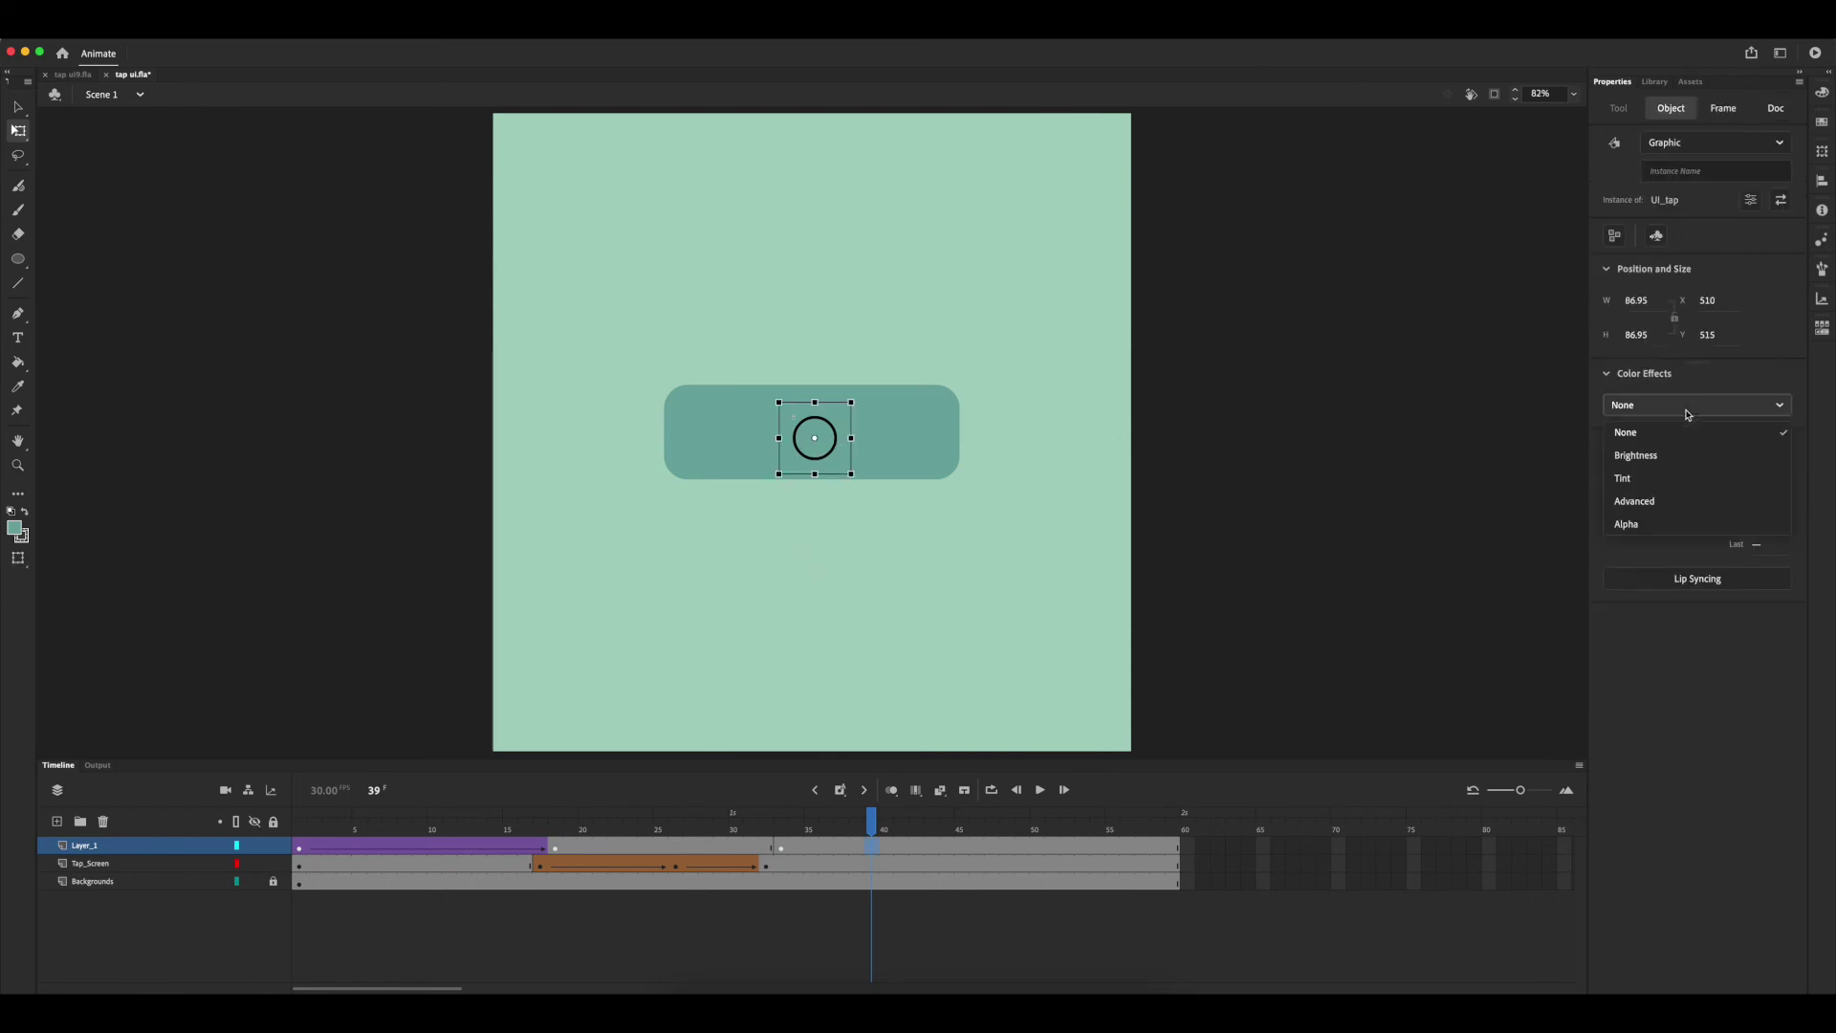
pyautogui.click(1670, 523)
pyautogui.moveTo(1713, 445); pyautogui.dragTo(1480, 455)
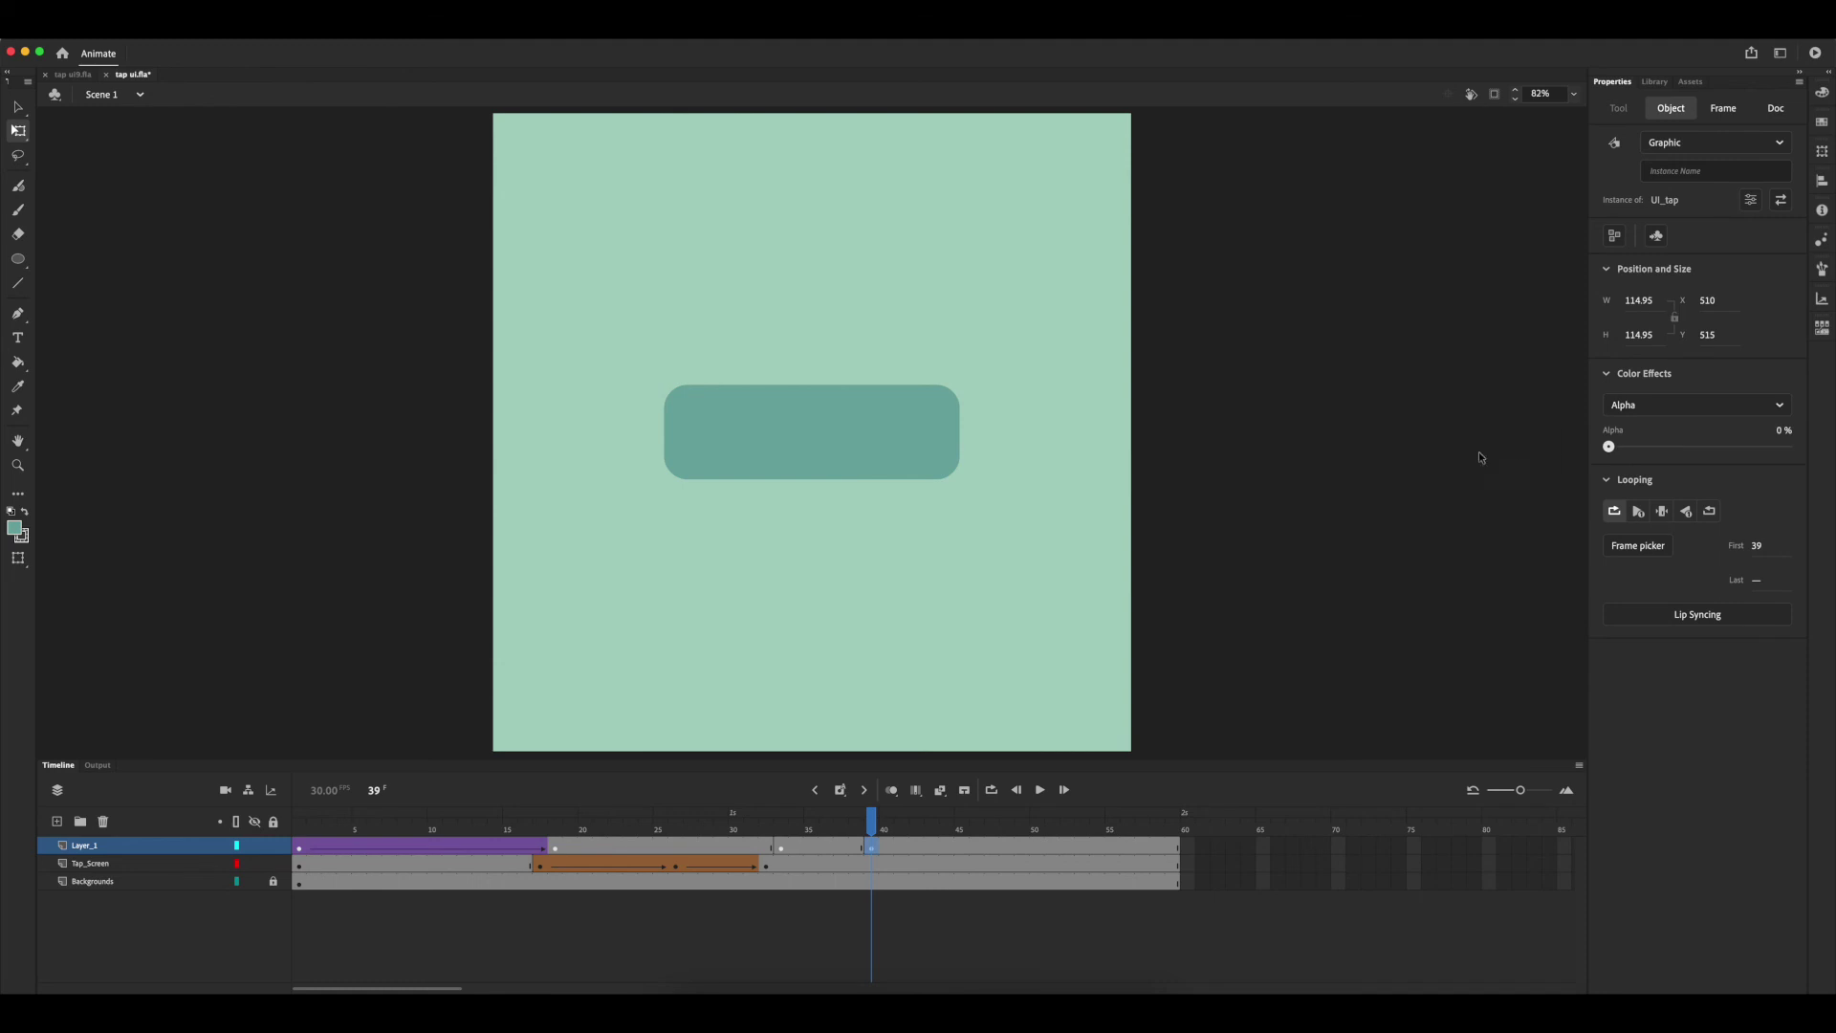
# Create a classic tween at frame 36 for the ripple fade-out and play the full animation
pyautogui.click(841, 845)
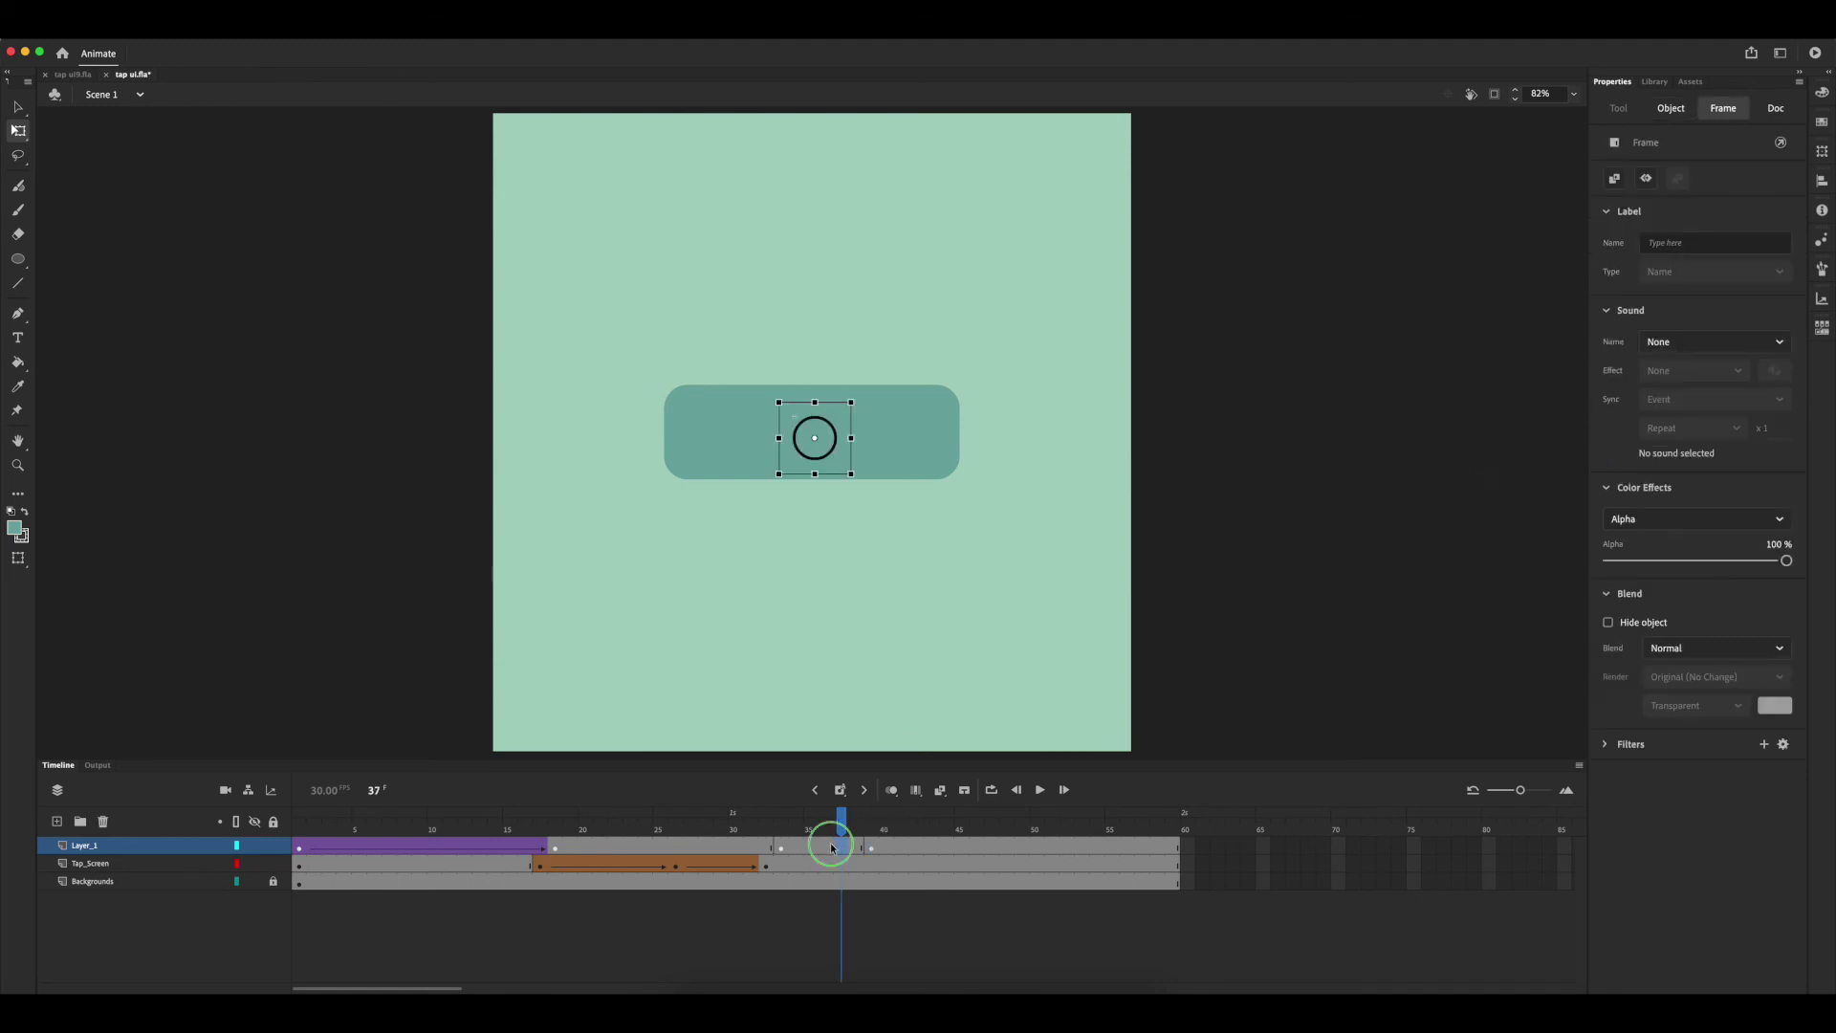
pyautogui.rightClick(834, 846)
pyautogui.click(947, 553)
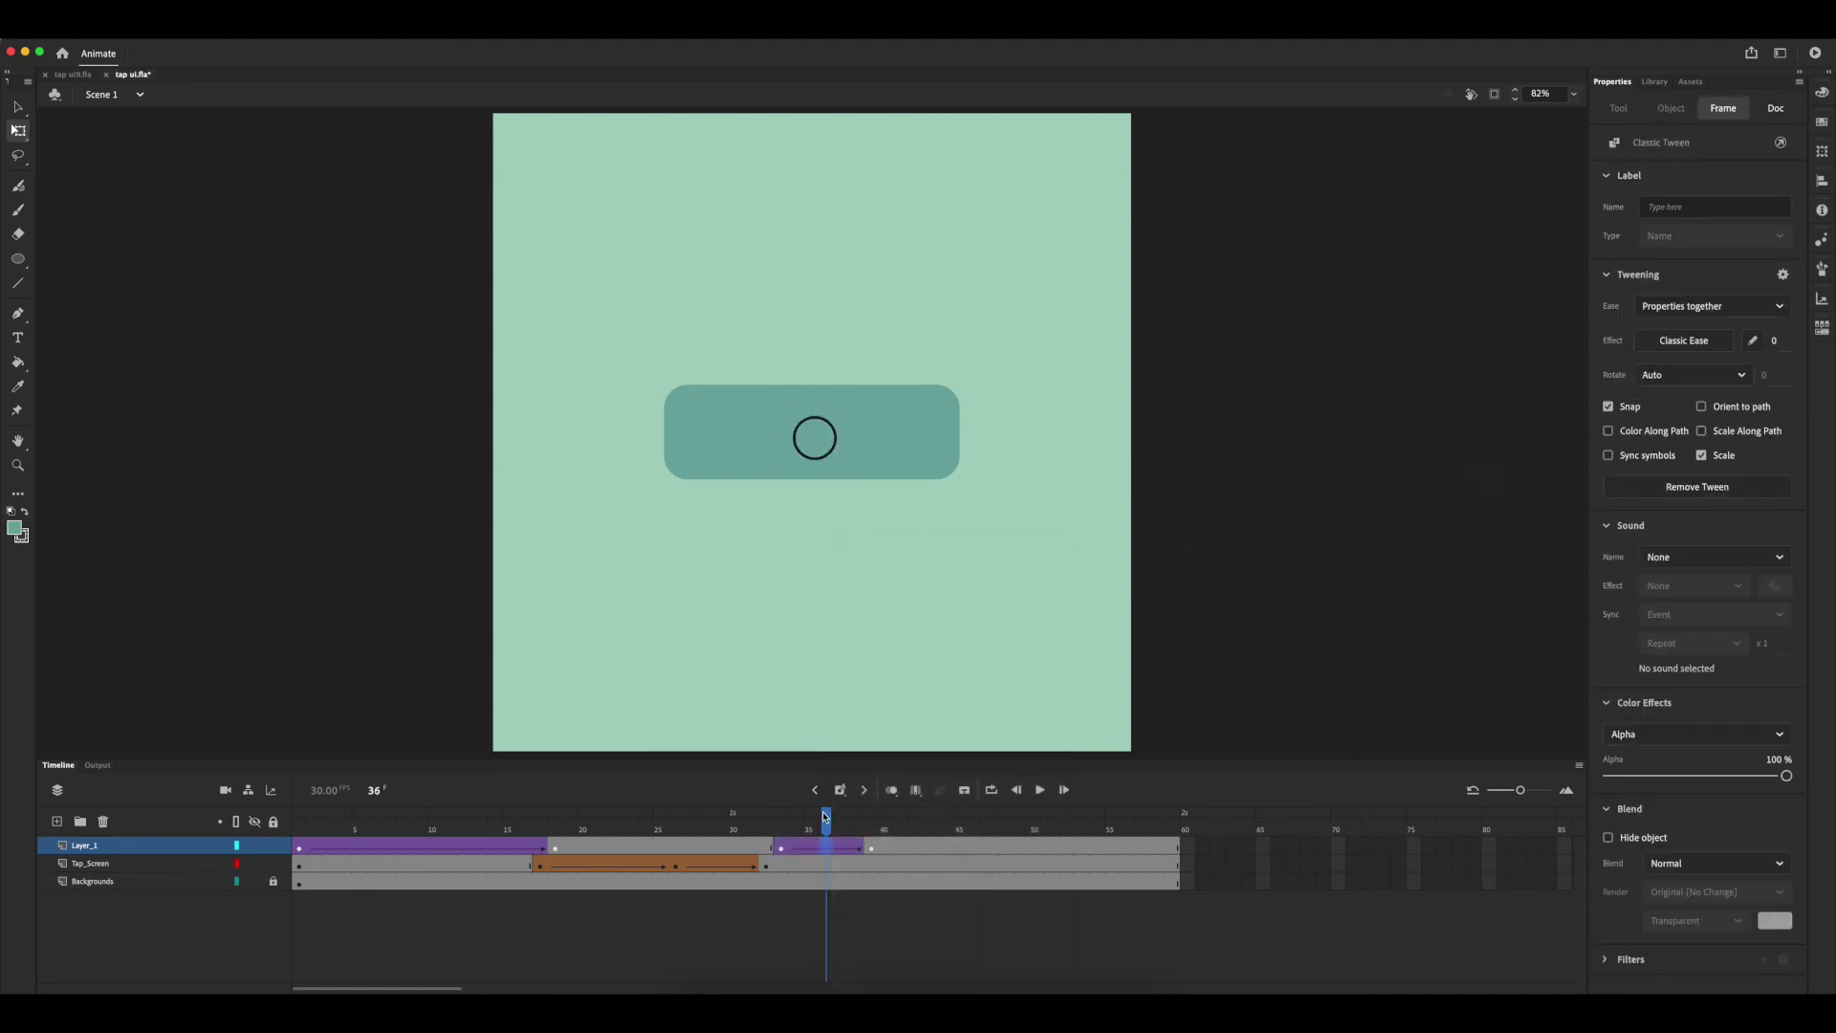
pyautogui.moveTo(827, 817); pyautogui.dragTo(256, 816)
pyautogui.click(433, 559)
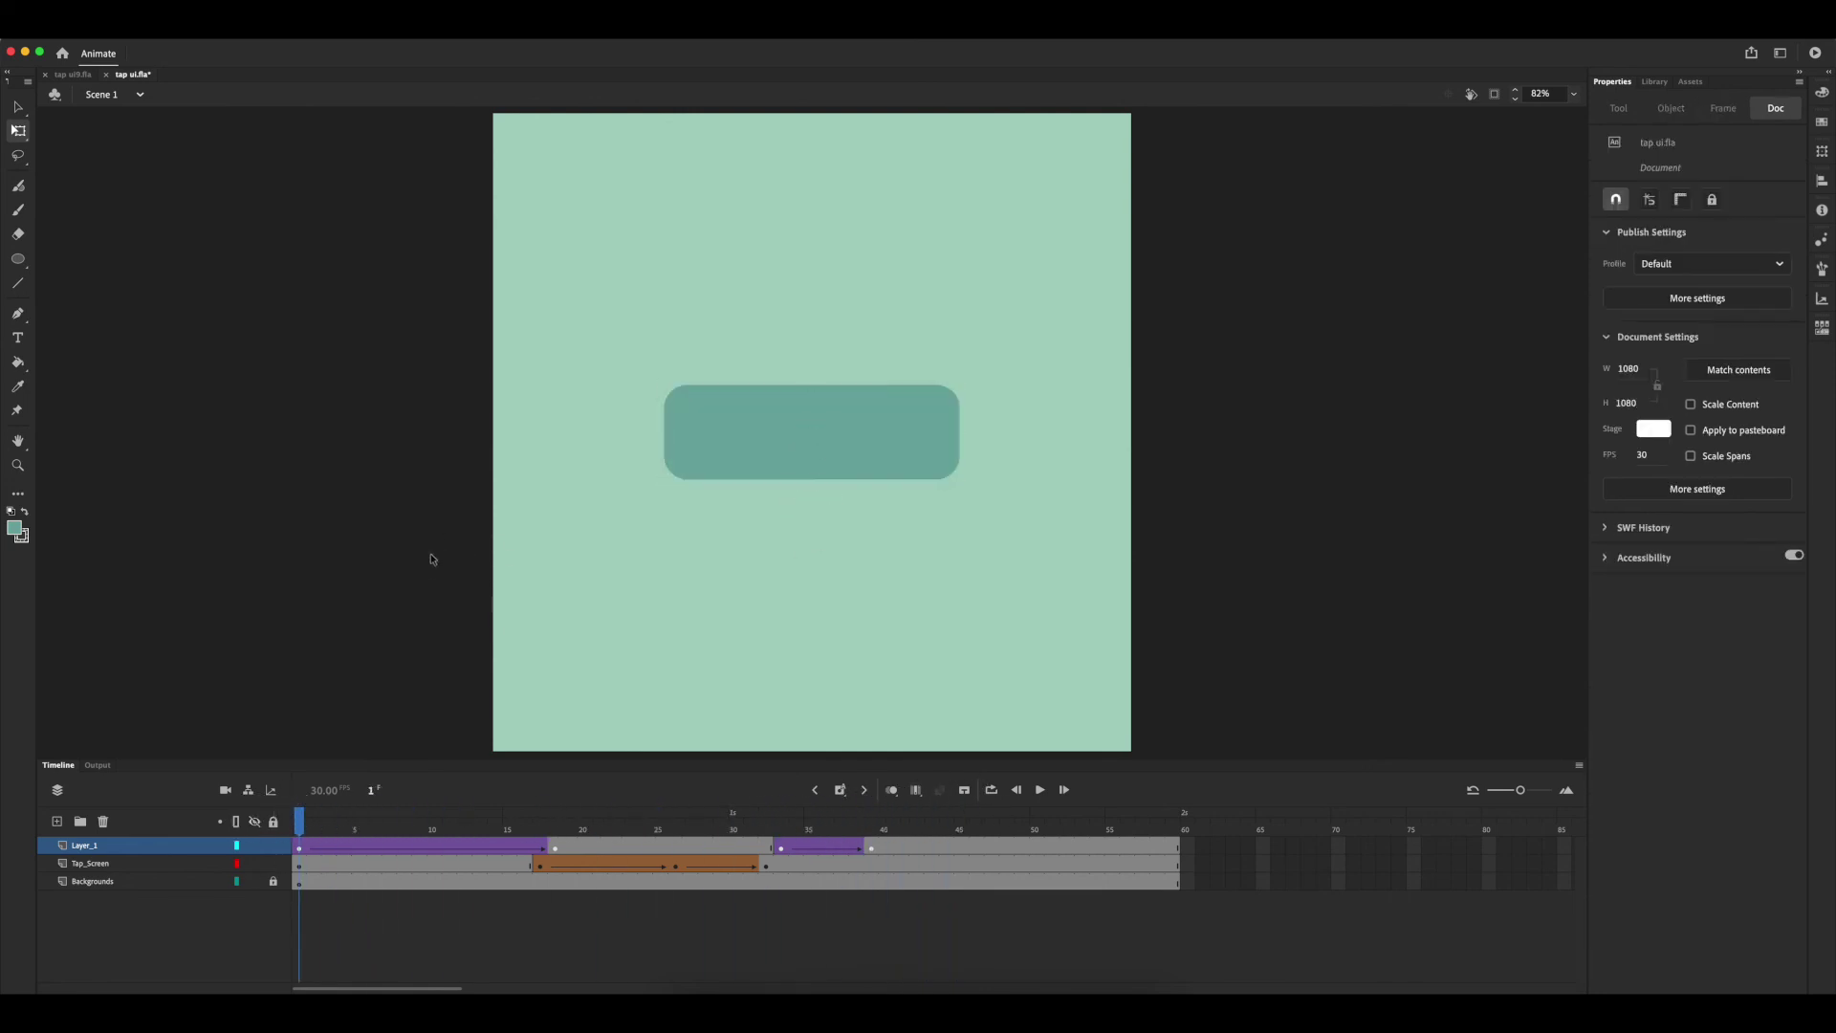
pyautogui.press('Return')
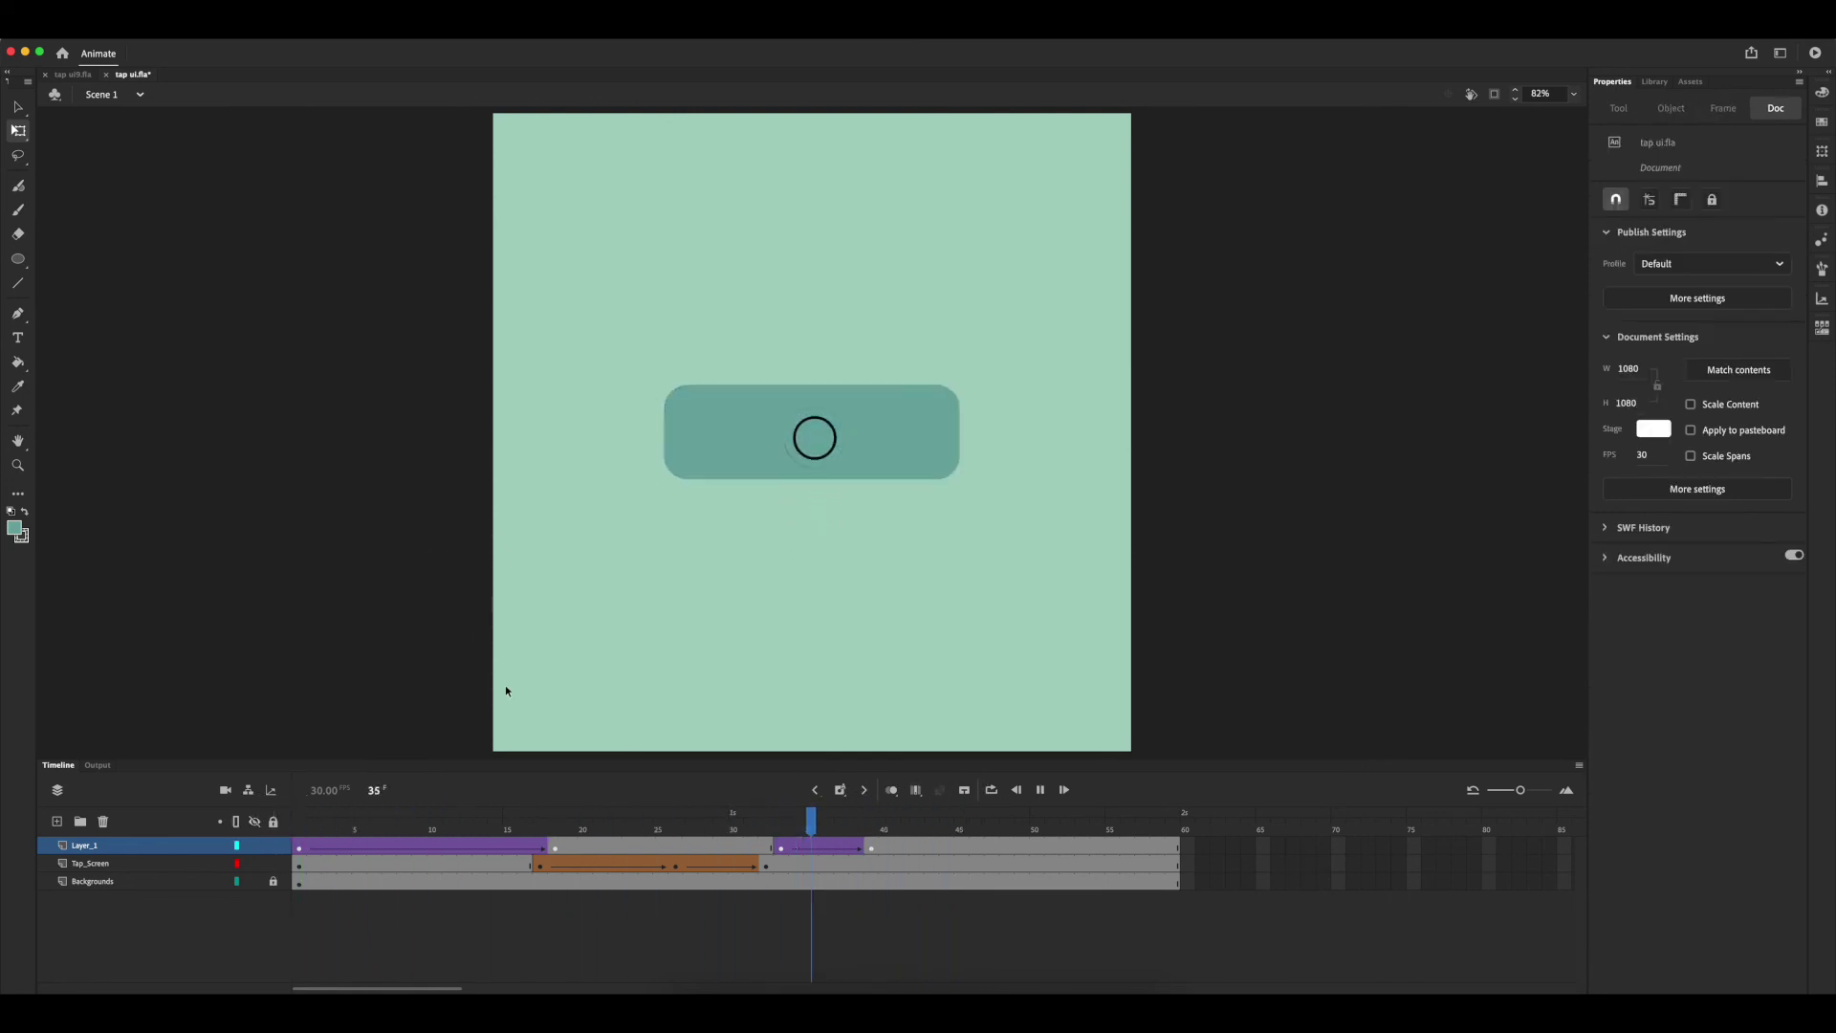